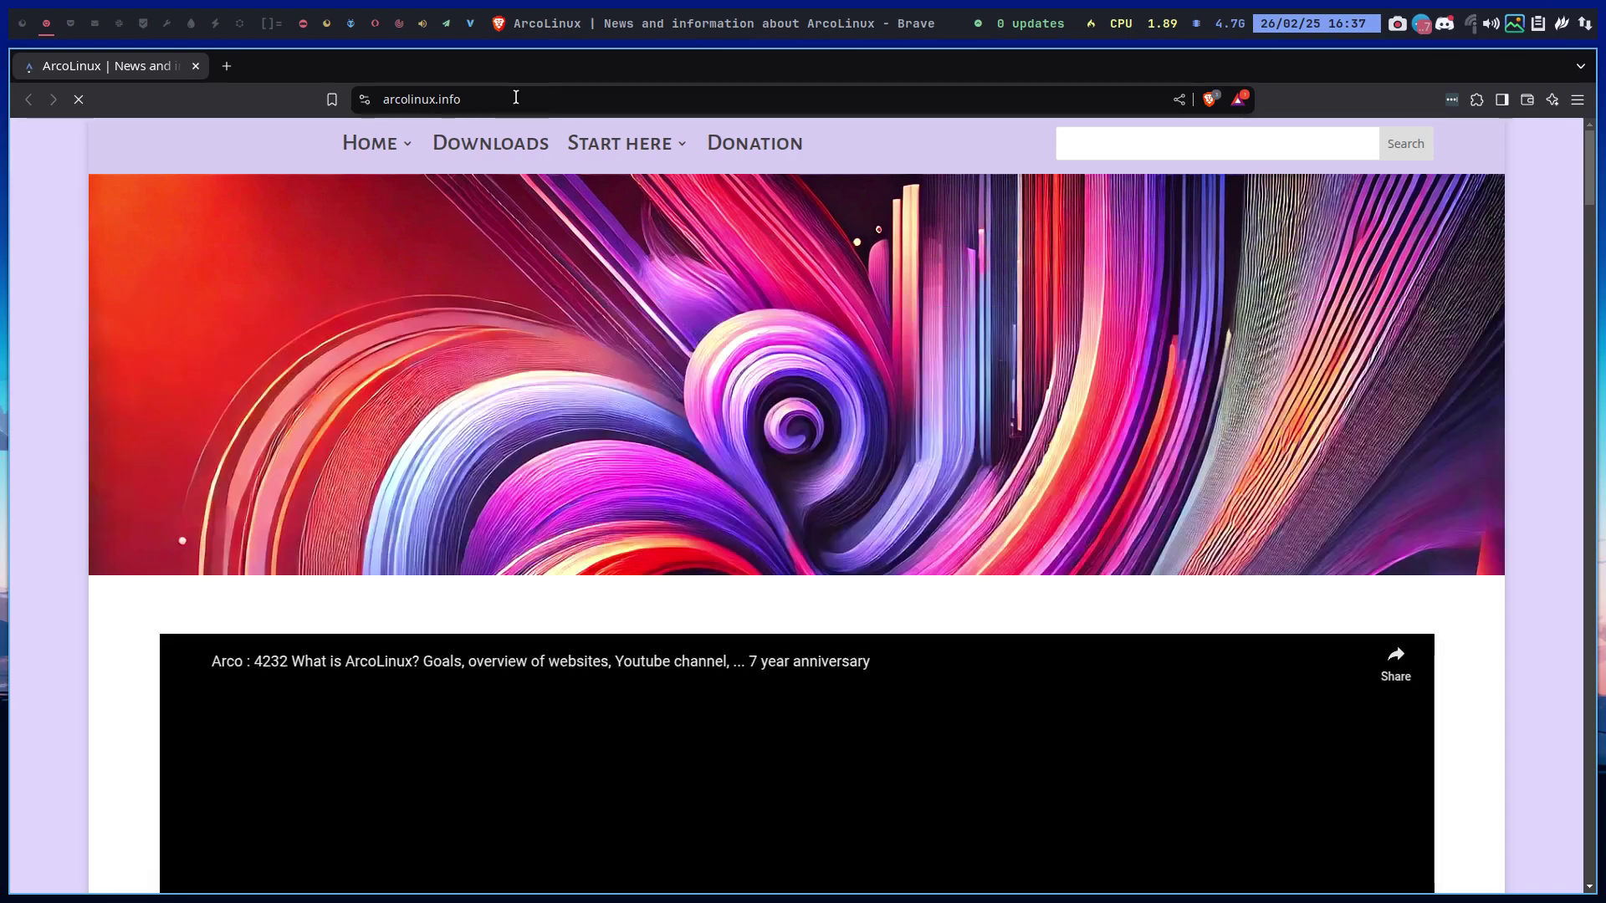
Search DuckDuckGo for 'github arconetpro' in a new Brave tab
{"action": "left_click", "coordinate": [233, 58]}
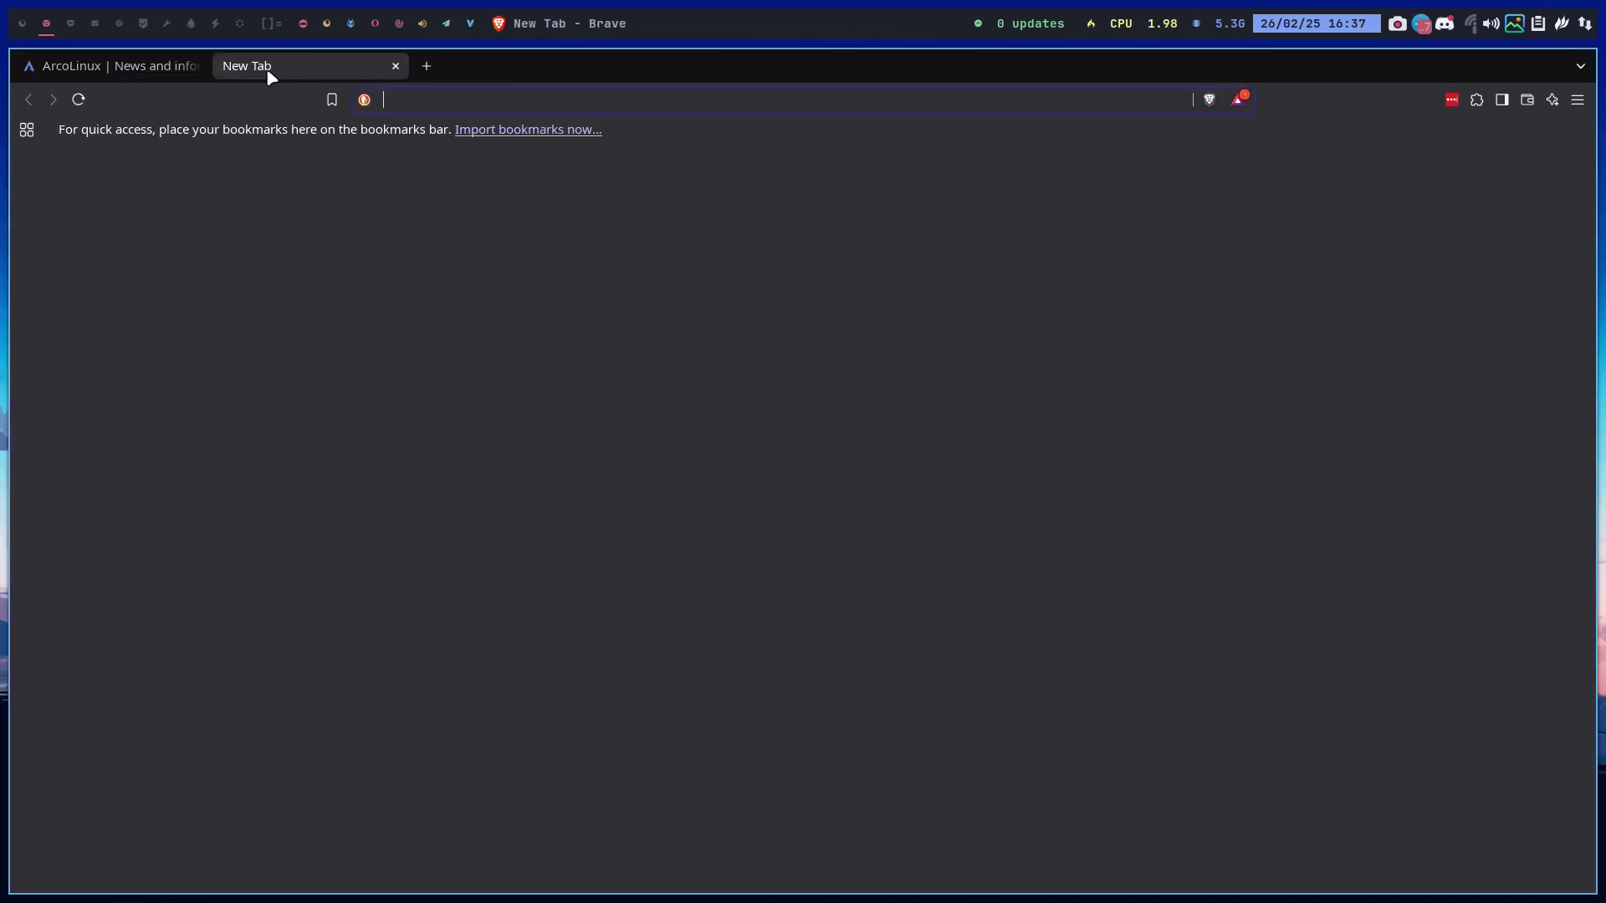
{"action": "type", "text": "gitgub"}
{"action": "key", "text": "BackSpace"}
{"action": "key", "text": "BackSpace"}
{"action": "key", "text": "BackSpace"}
{"action": "type", "text": "huib"}
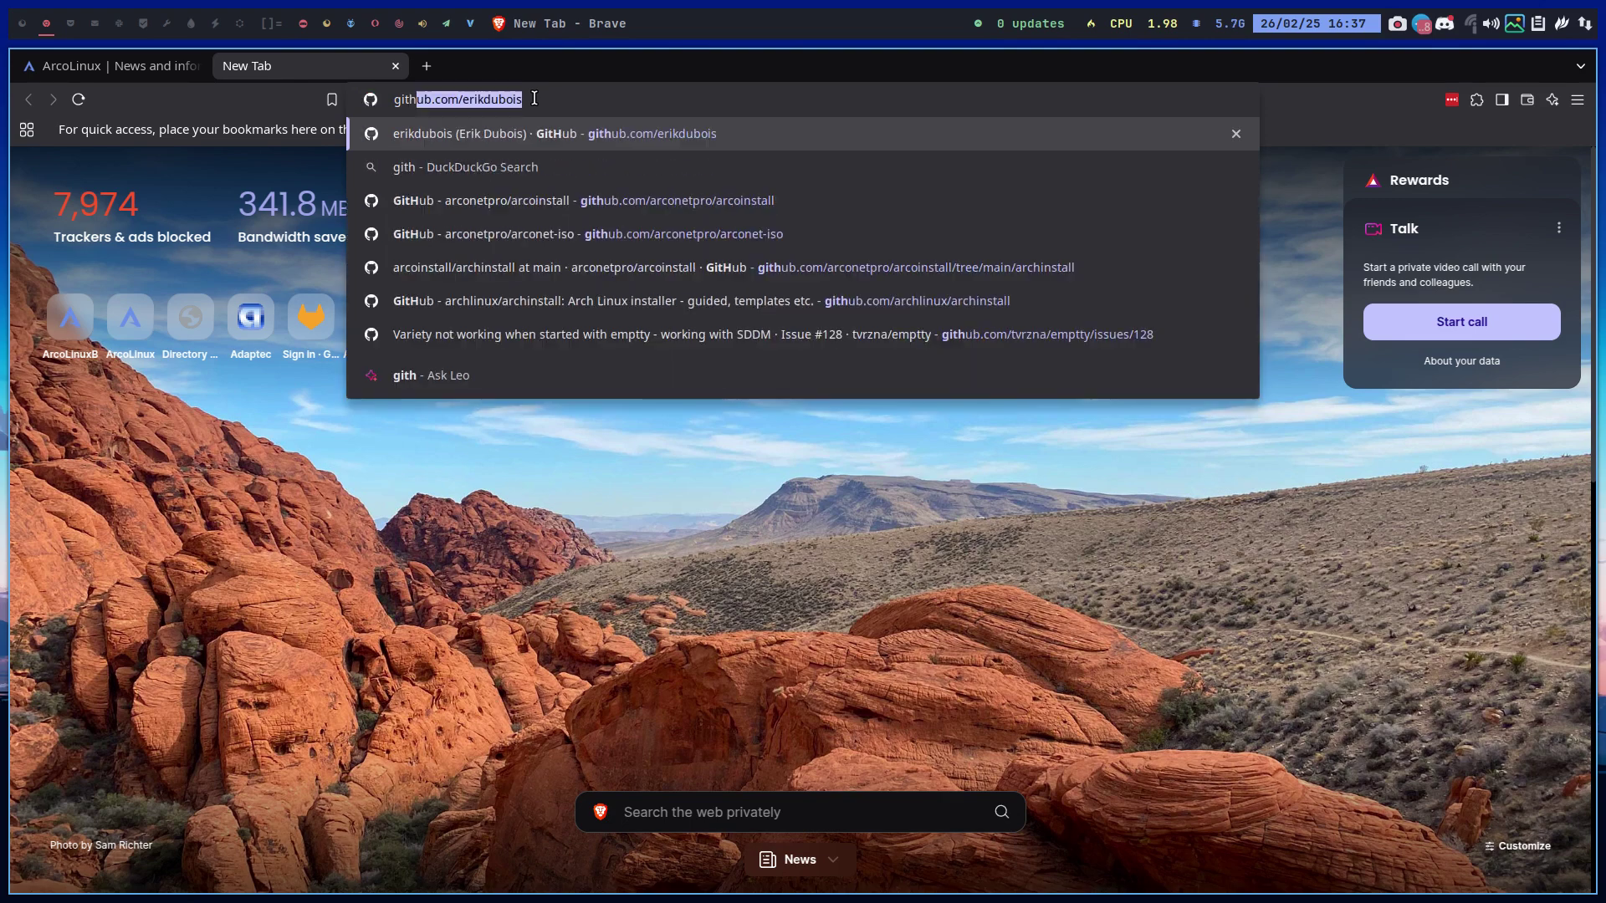
{"action": "key", "text": "BackSpace"}
{"action": "key", "text": "BackSpace"}
{"action": "key", "text": "BackSpace"}
{"action": "type", "text": "b a"}
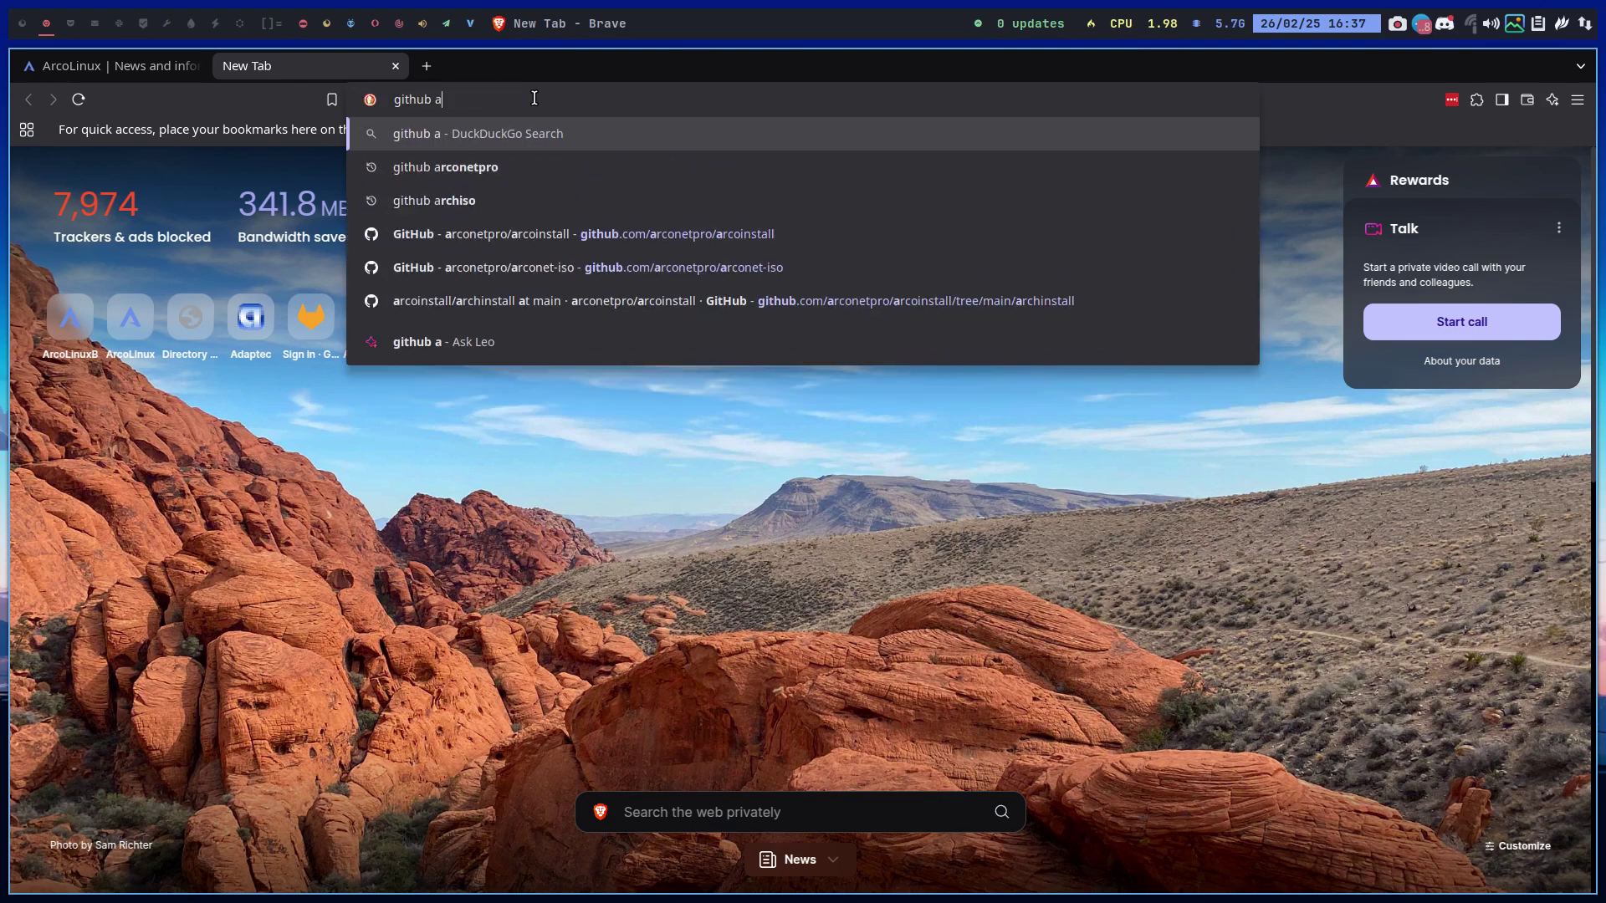
{"action": "type", "text": "rconetpro"}
{"action": "key", "text": "Return"}
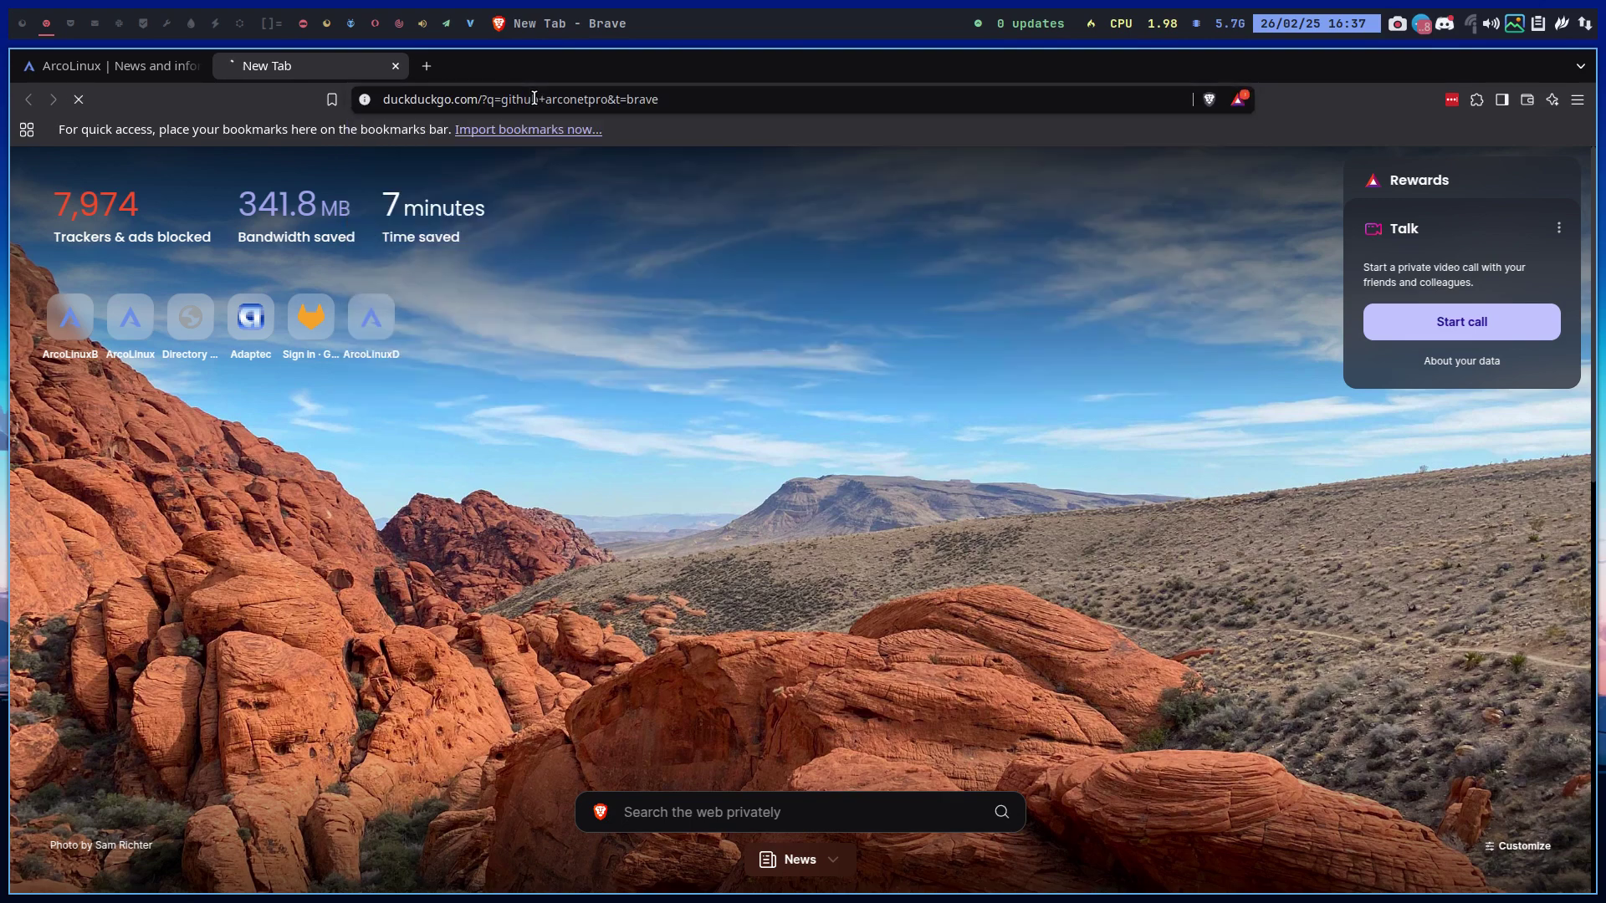
Open the ArcoLinux organization's arconet-iso repository and copy its HTTPS clone URL
{"action": "left_click", "coordinate": [267, 298]}
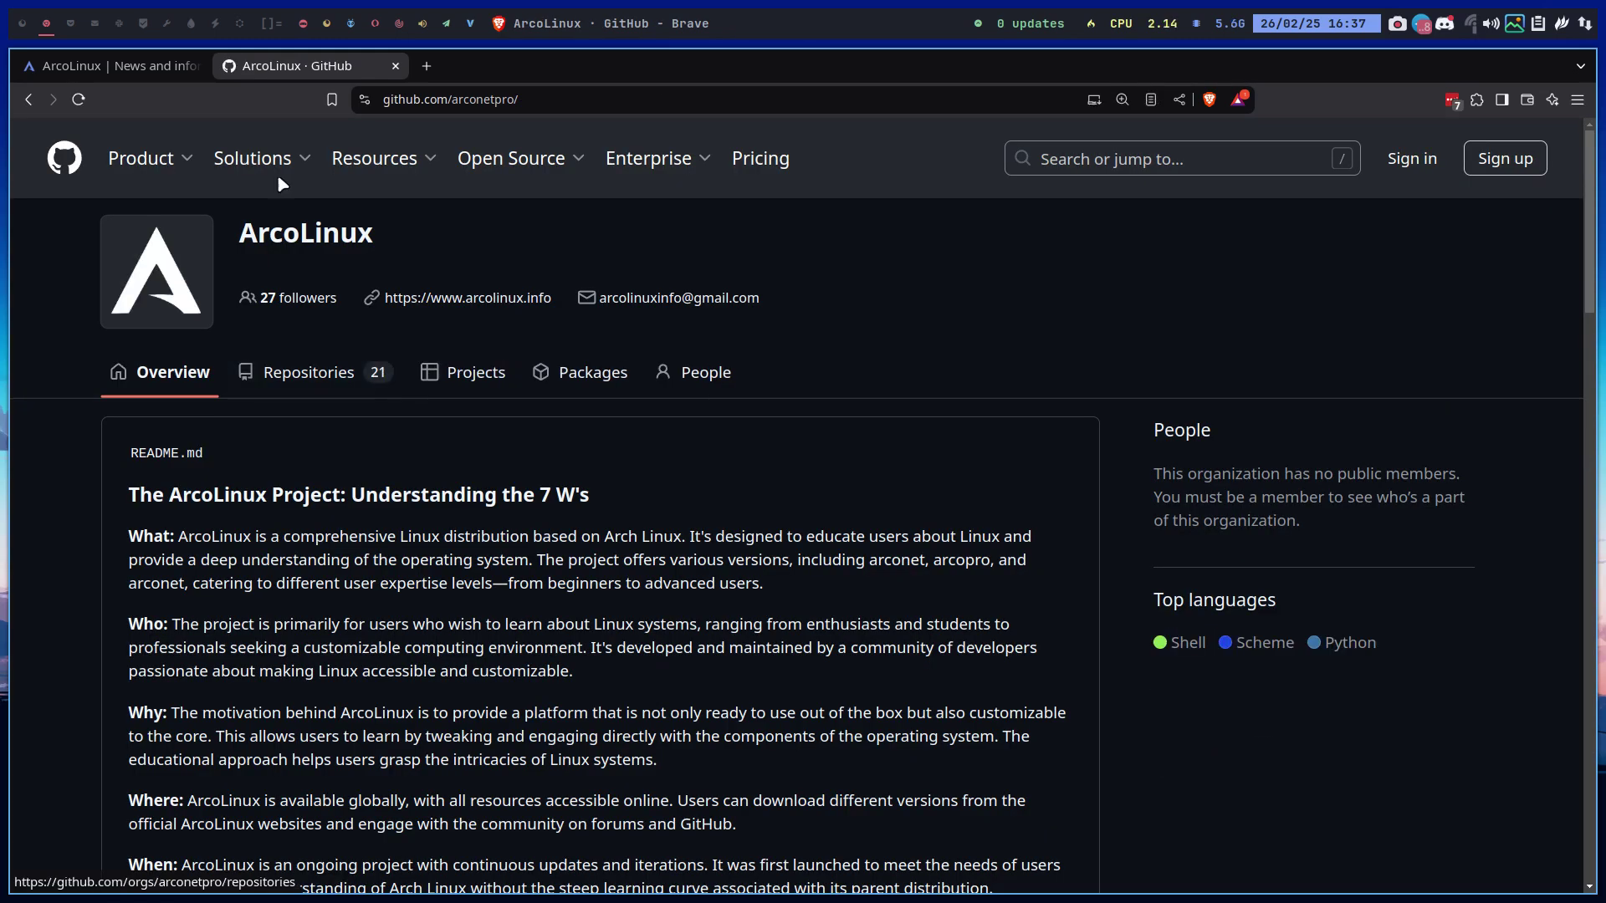
{"action": "left_click", "coordinate": [297, 372]}
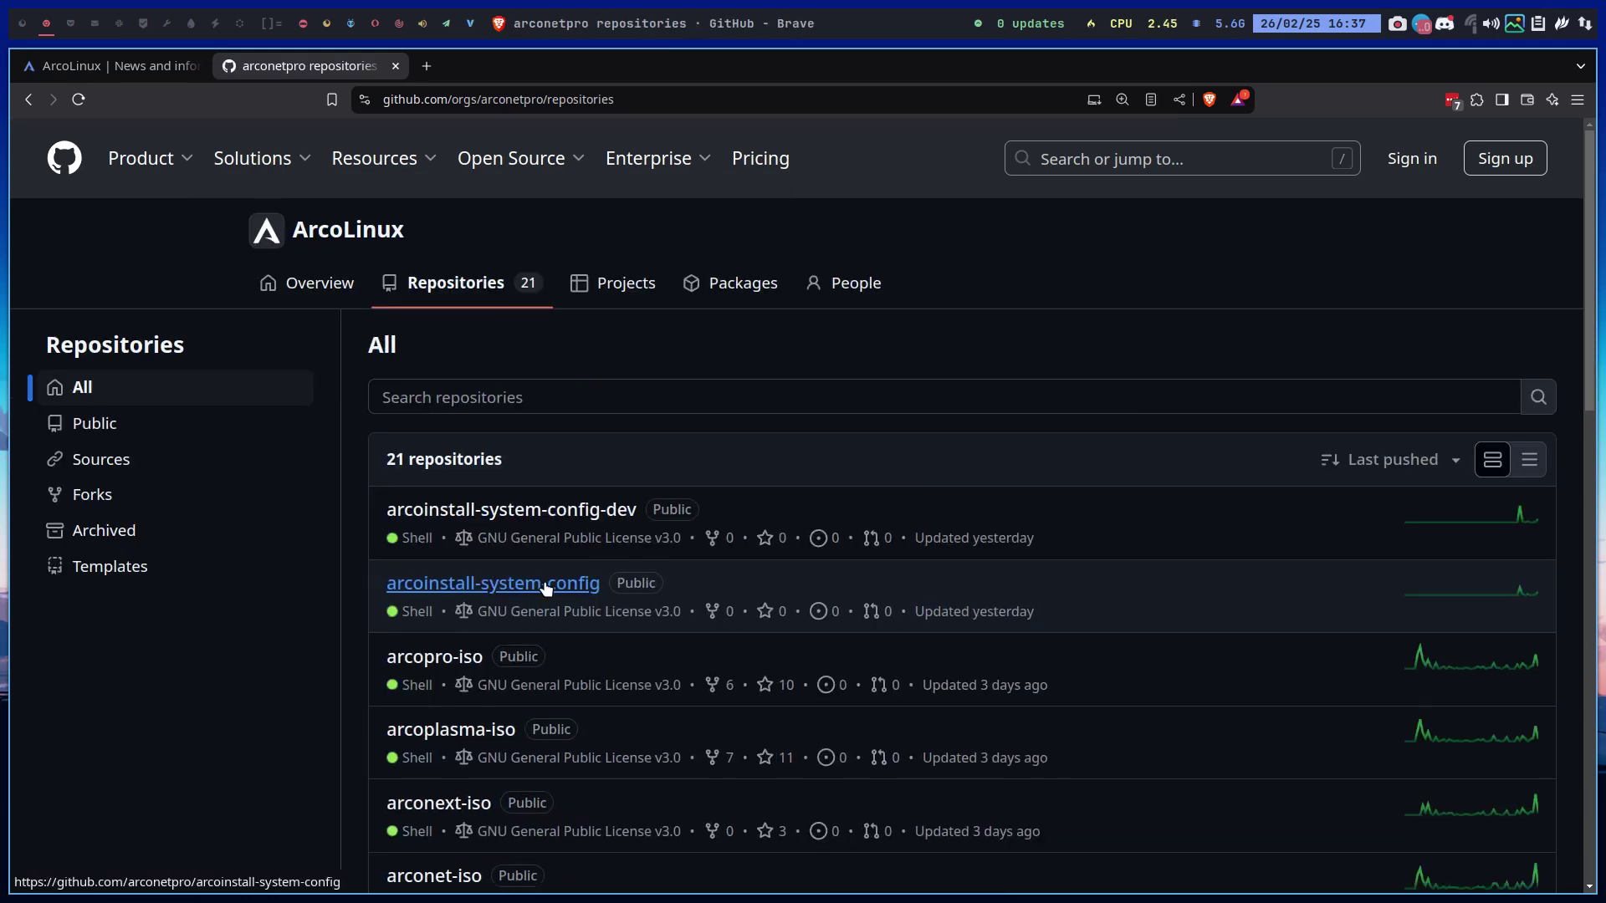
{"action": "scroll", "coordinate": [528, 727], "scroll_direction": "down", "scroll_amount": 2}
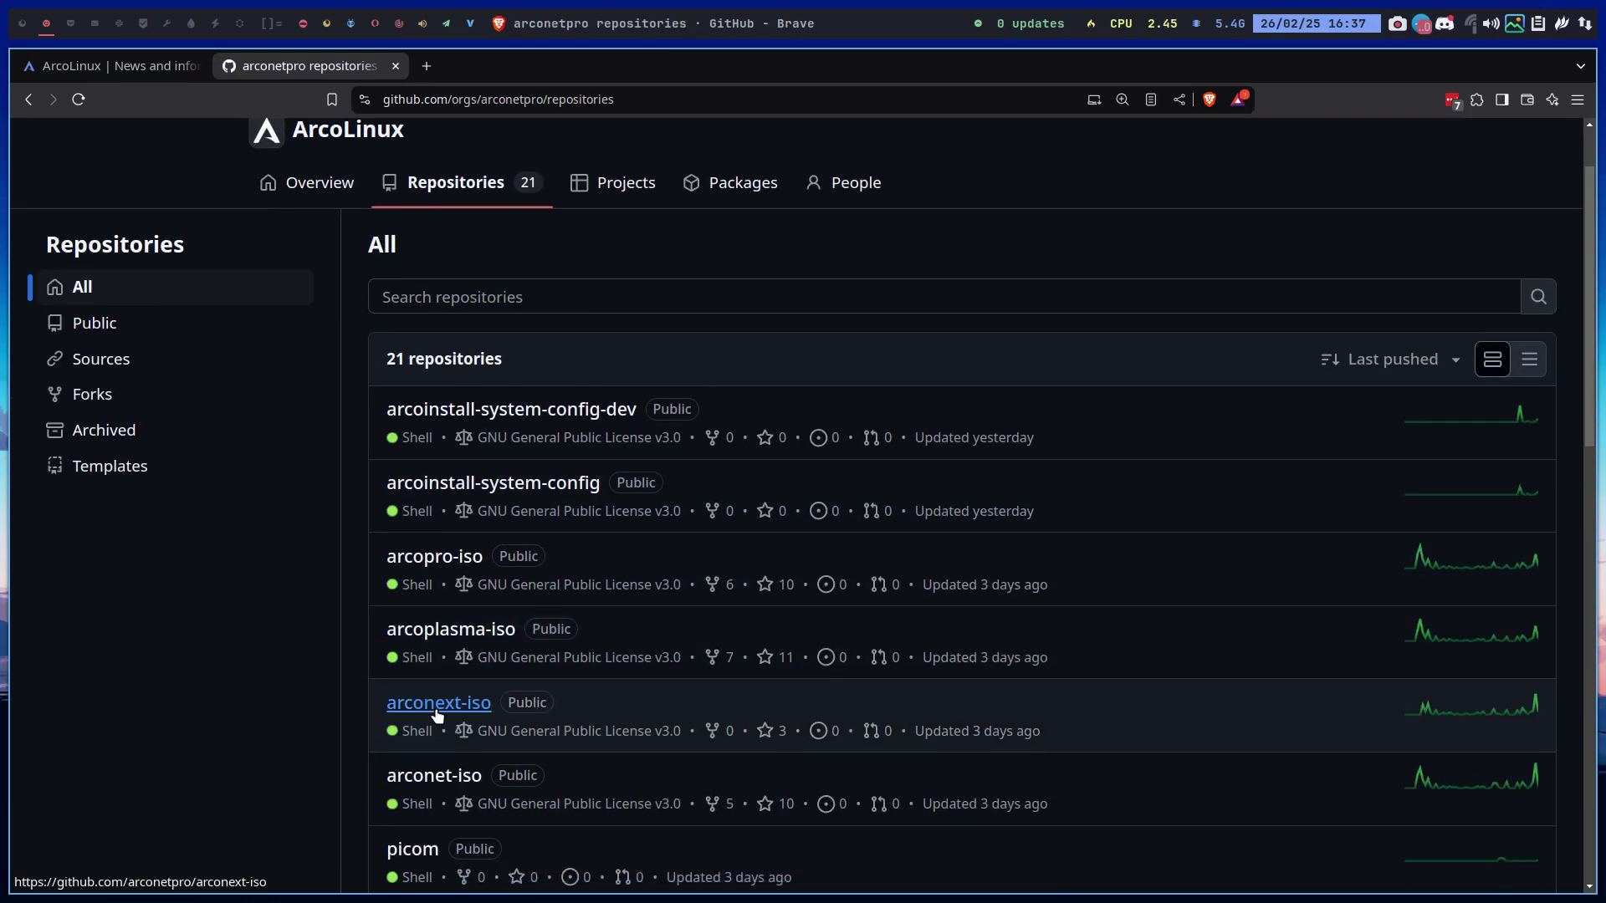
{"action": "left_click", "coordinate": [435, 780]}
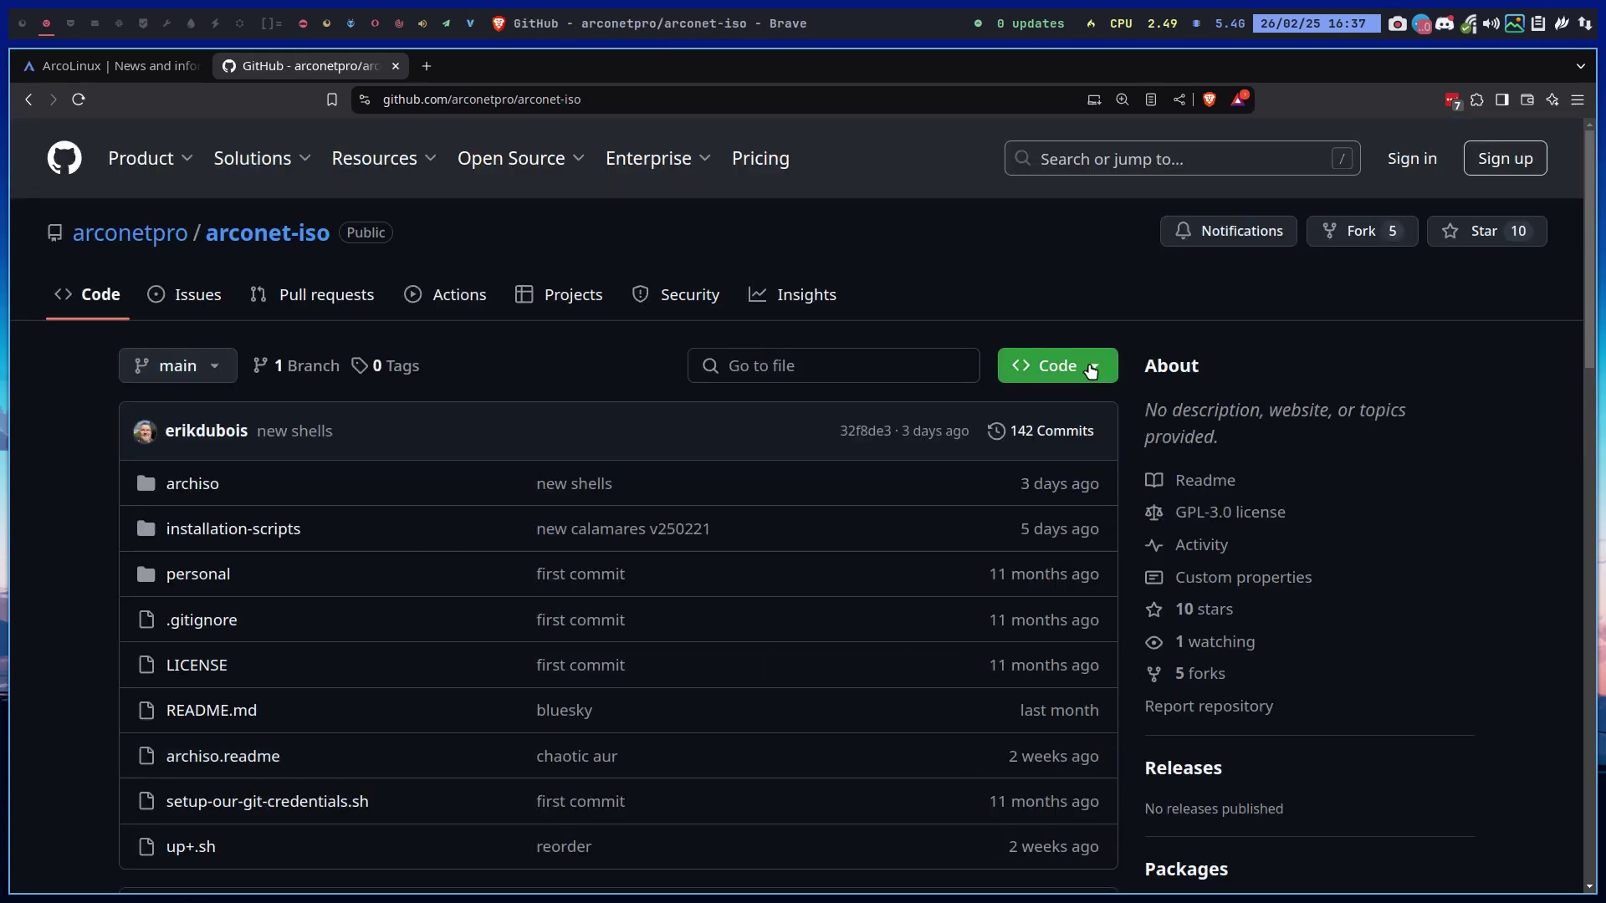
{"action": "left_click", "coordinate": [1089, 370]}
{"action": "left_click", "coordinate": [1080, 521]}
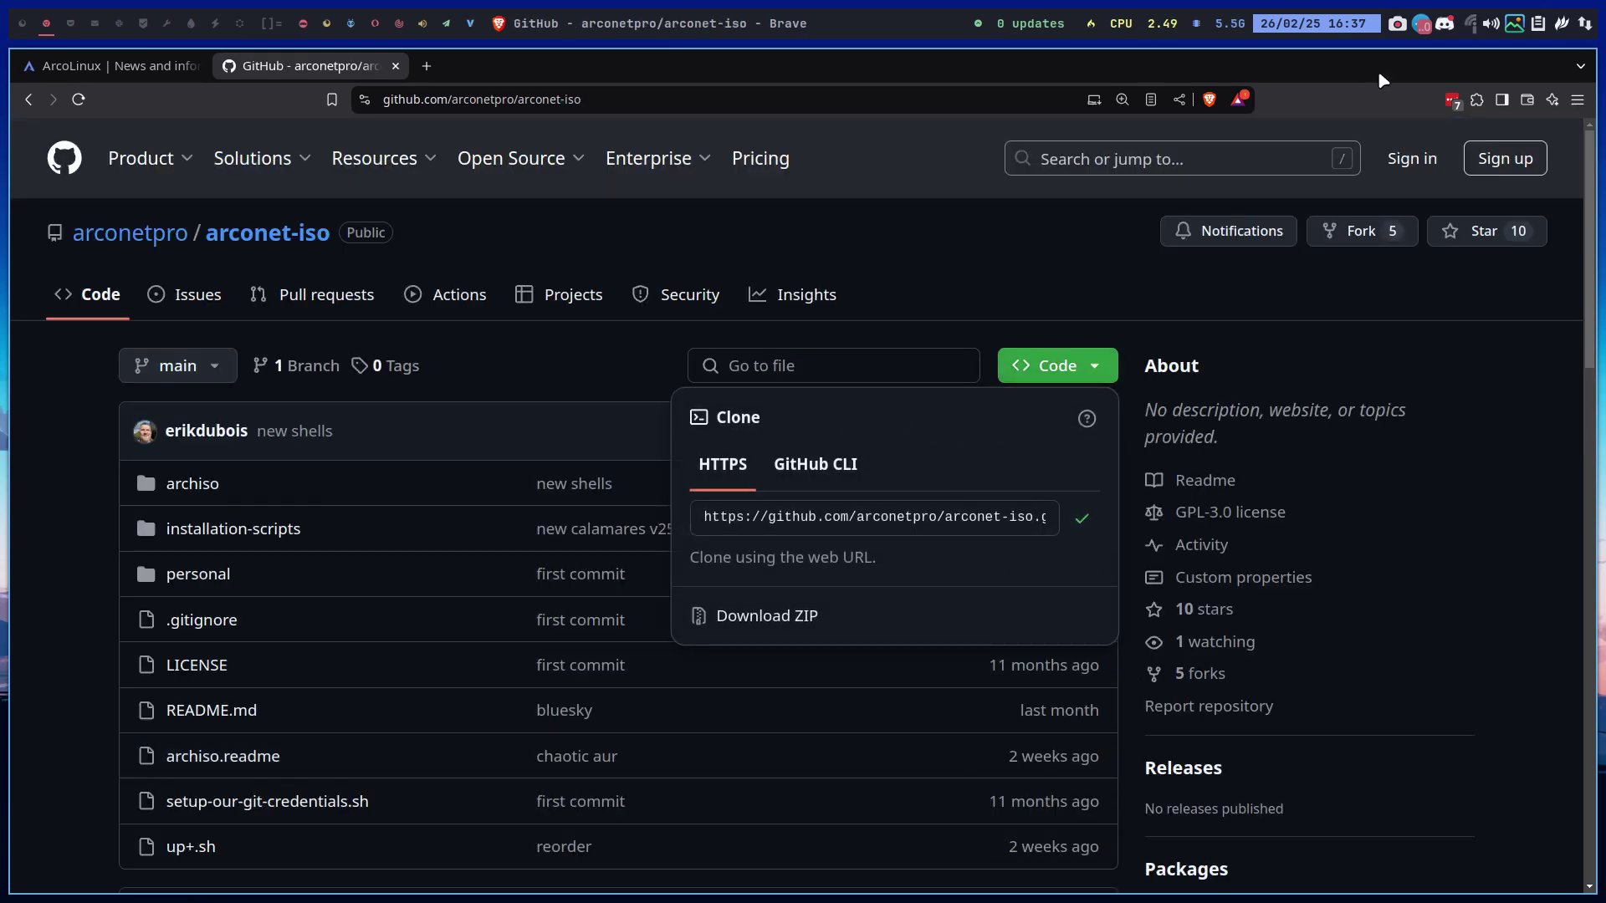
On an empty workspace, open a terminal in the Desktop folder via Thunar
{"action": "left_click", "coordinate": [16, 28]}
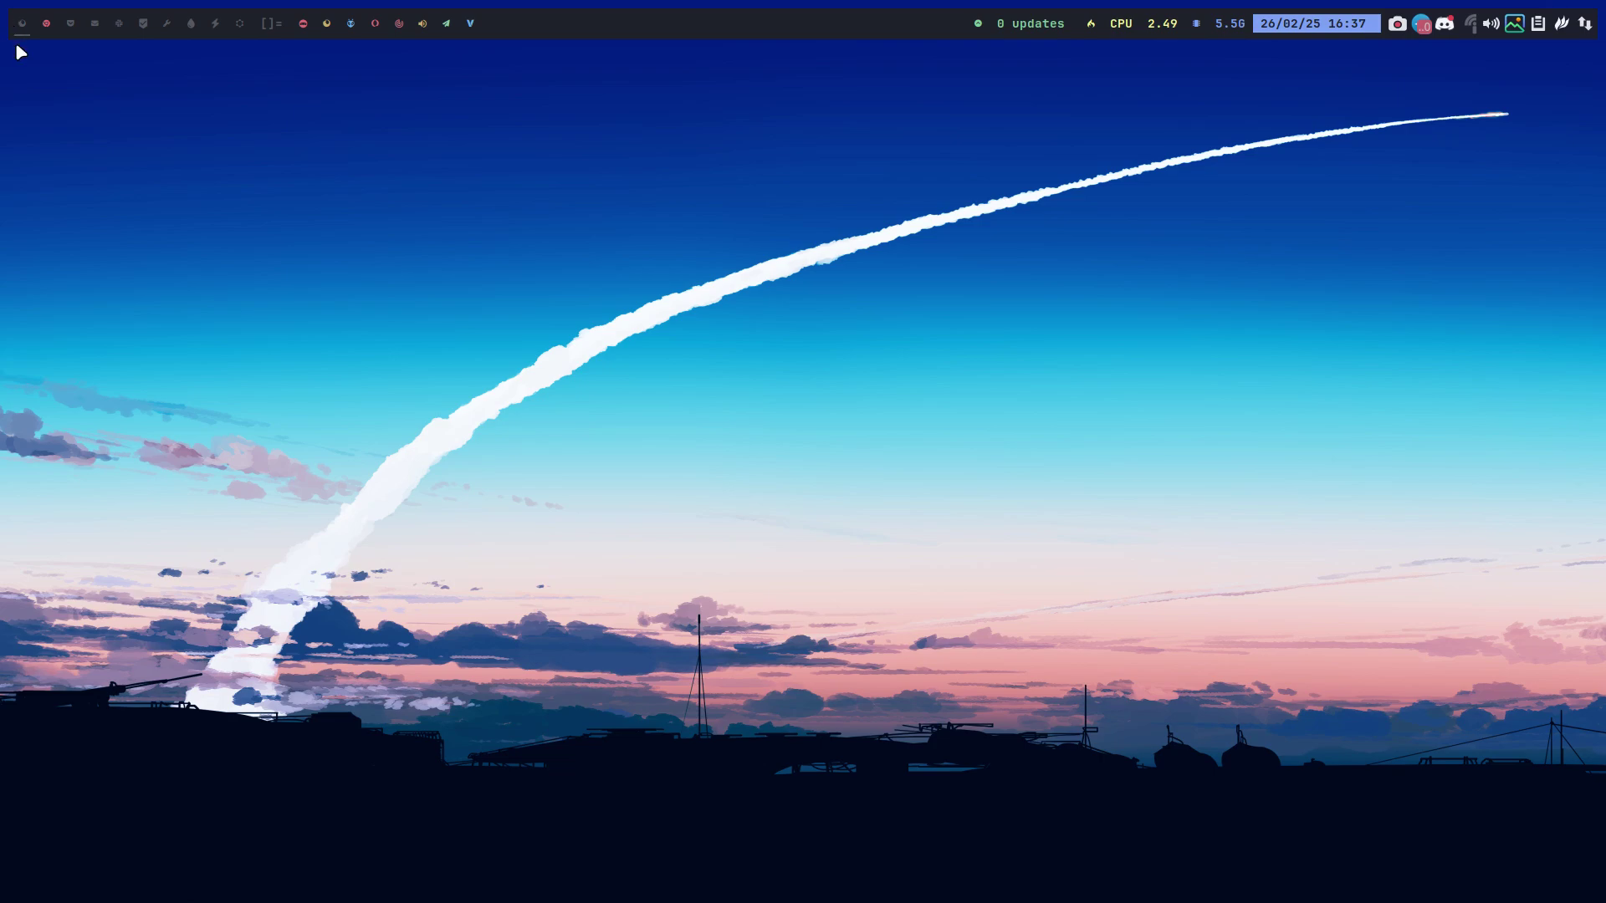
{"action": "key", "text": "super+shift+Return"}
{"action": "left_click", "coordinate": [125, 189]}
{"action": "right_click", "coordinate": [369, 220]}
{"action": "left_click", "coordinate": [440, 319]}
Run 'git clone' with the pasted arconet-iso URL, then close the terminal
{"action": "type", "text": "gti"}
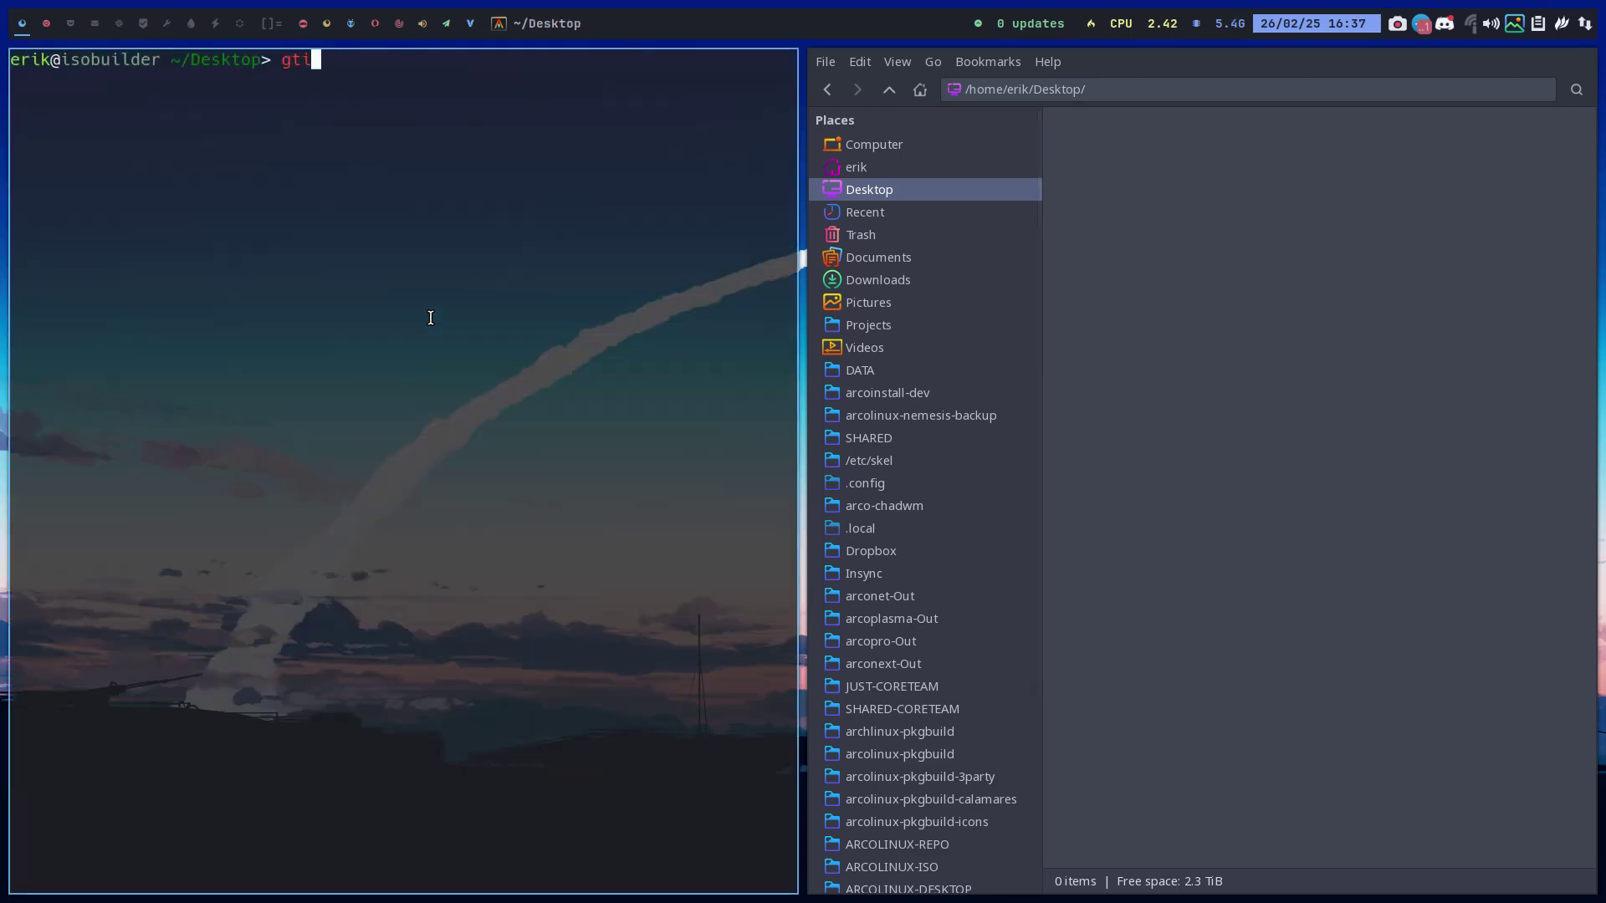
{"action": "key", "text": "BackSpace"}
{"action": "key", "text": "BackSpace"}
{"action": "key", "text": "BackSpace"}
{"action": "type", "text": "git clone"}
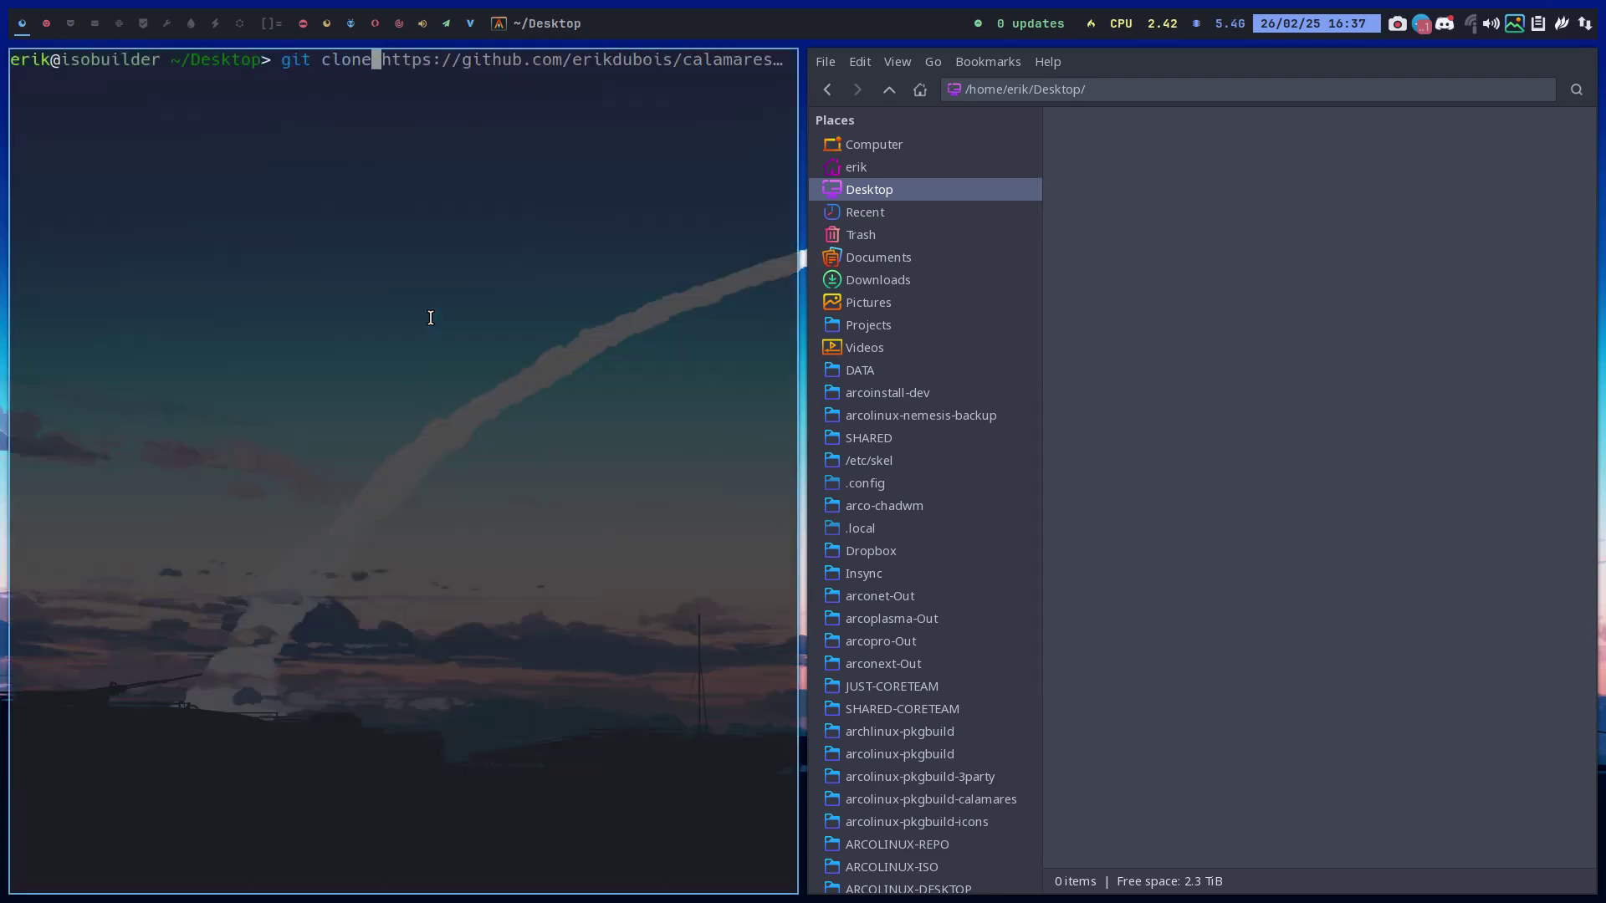
{"action": "key", "text": "ctrl+shift+v"}
{"action": "key", "text": "Return"}
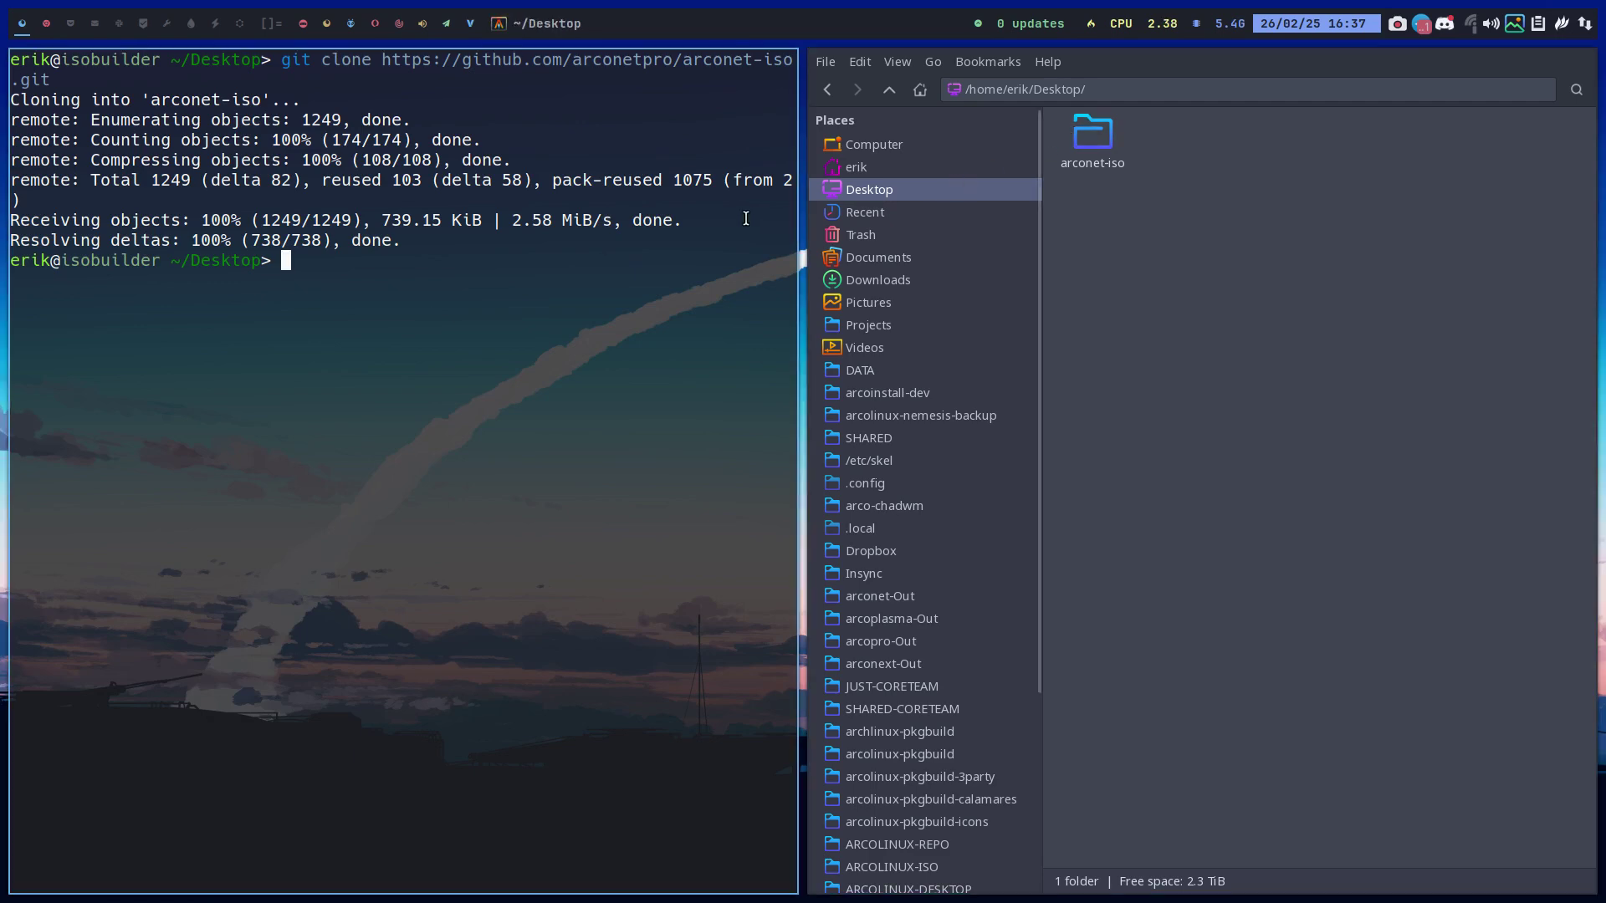
{"action": "key", "text": "super+q"}
Browse into the arconet-iso/installation-scripts folder in Thunar
{"action": "double_click", "coordinate": [294, 134]}
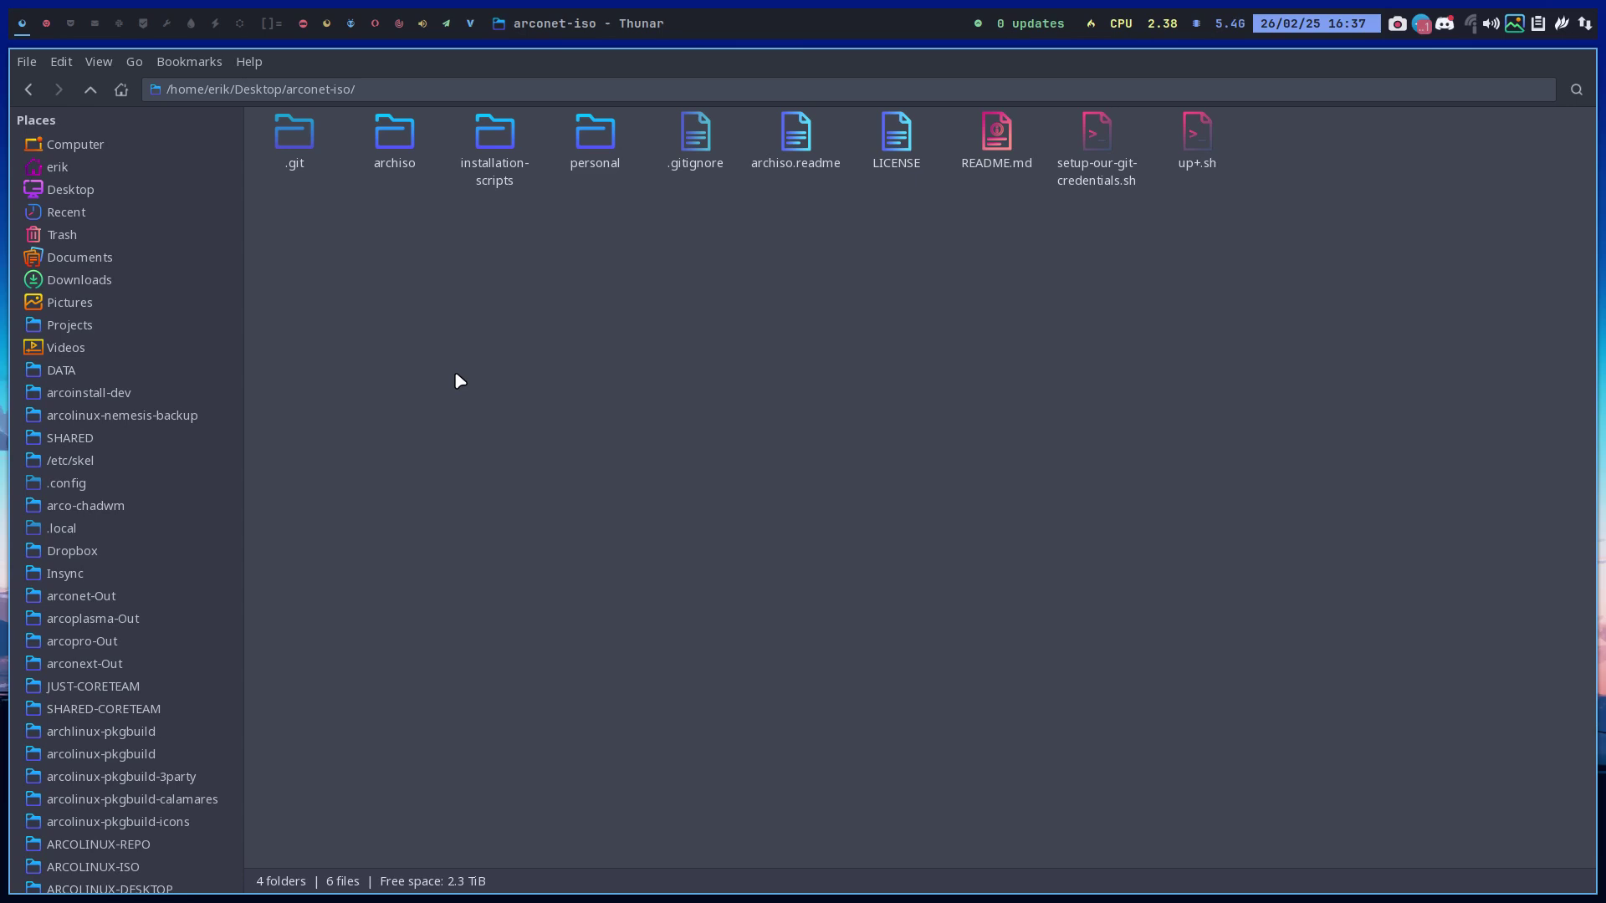
{"action": "left_click", "coordinate": [506, 135]}
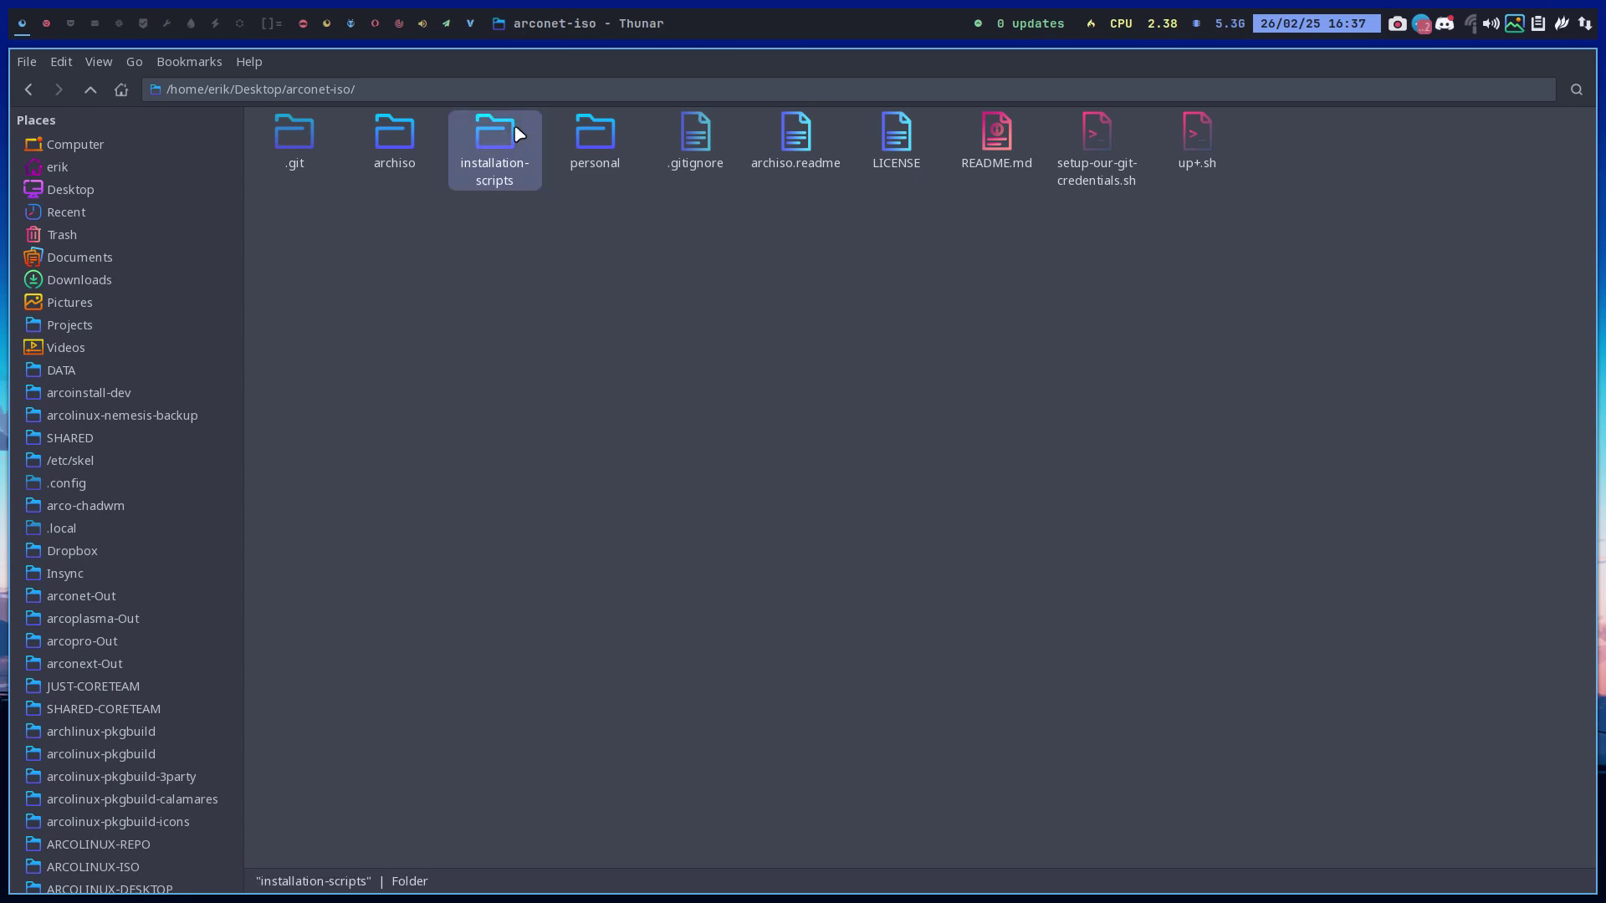
{"action": "double_click", "coordinate": [508, 135]}
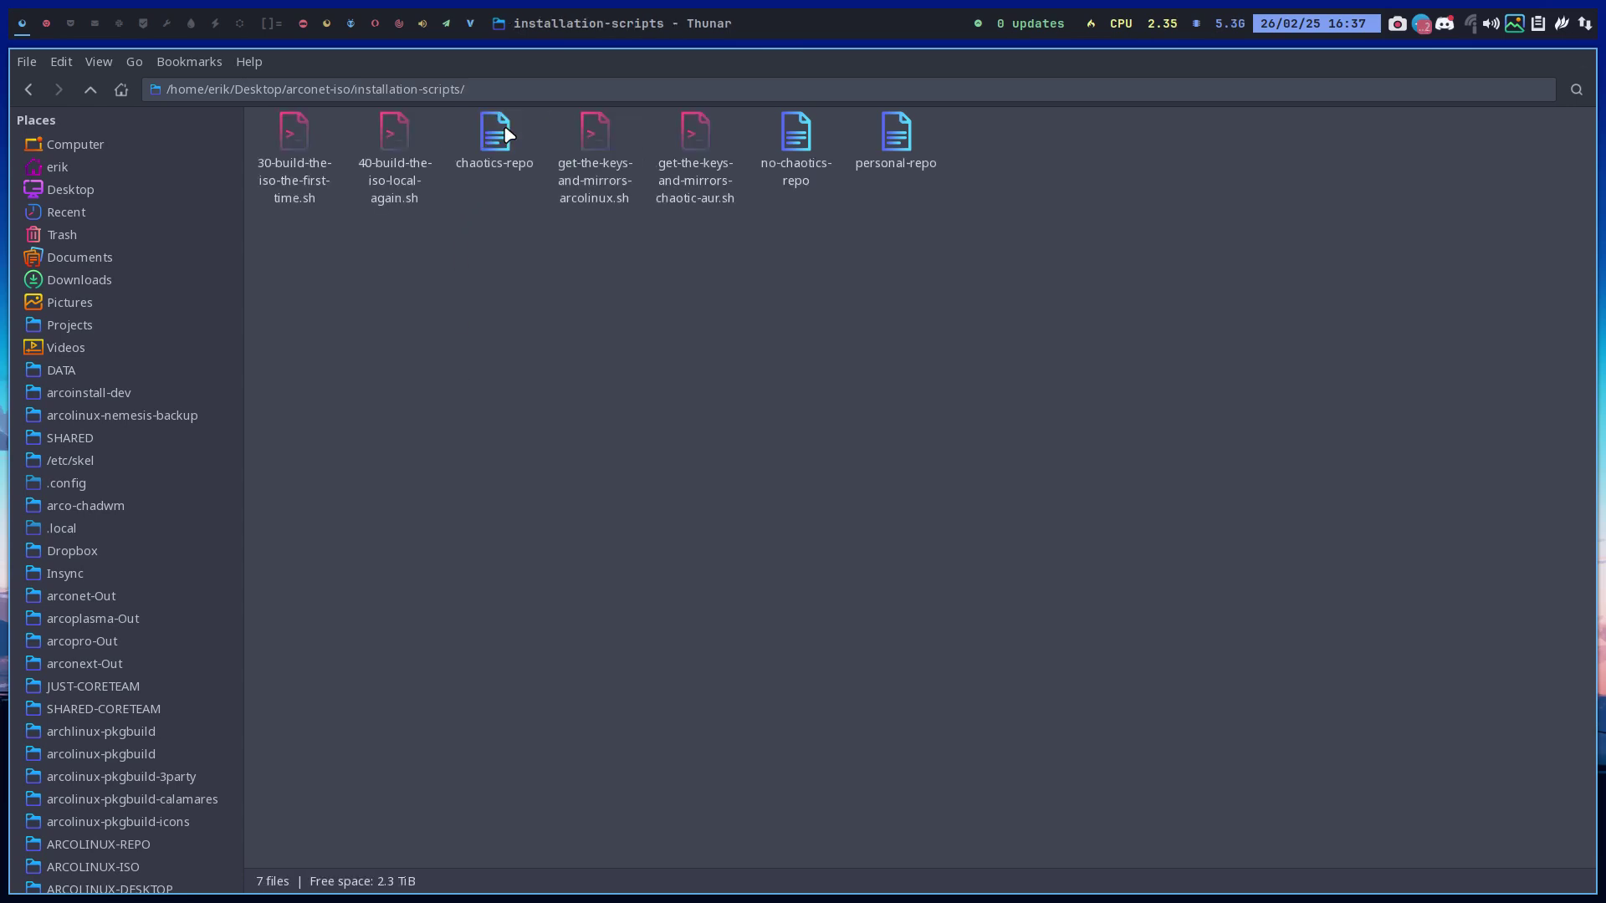
Open 40-build-the-iso-local-again.sh, search it for 'xfce', and open the archiso folder
{"action": "double_click", "coordinate": [405, 138]}
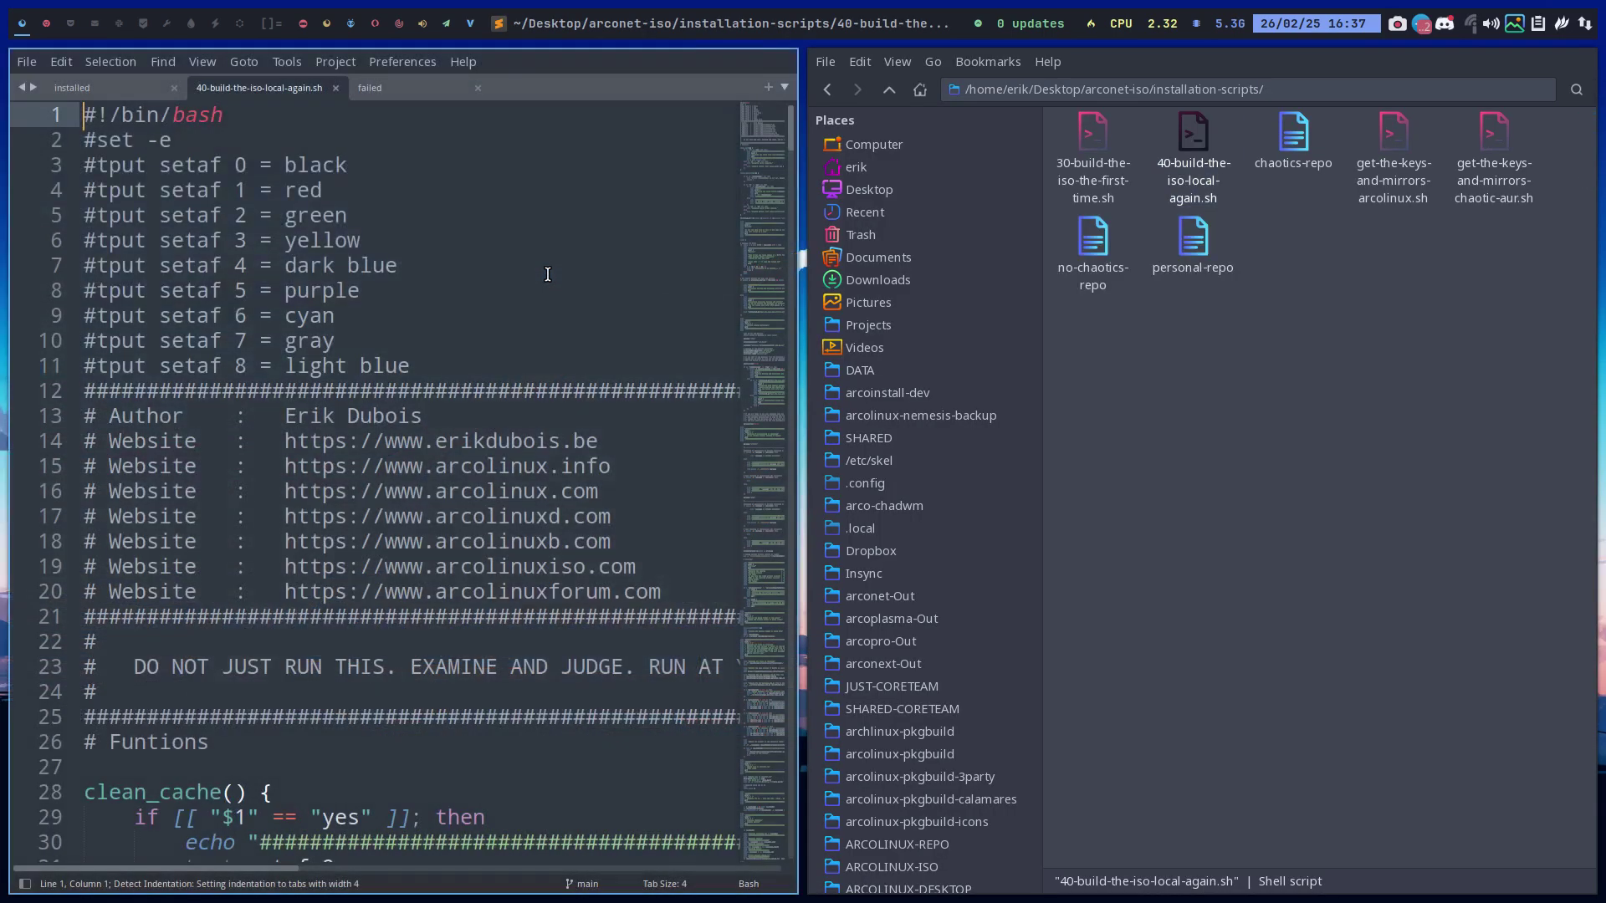
{"action": "key", "text": "ctrl+f"}
{"action": "type", "text": "xfce"}
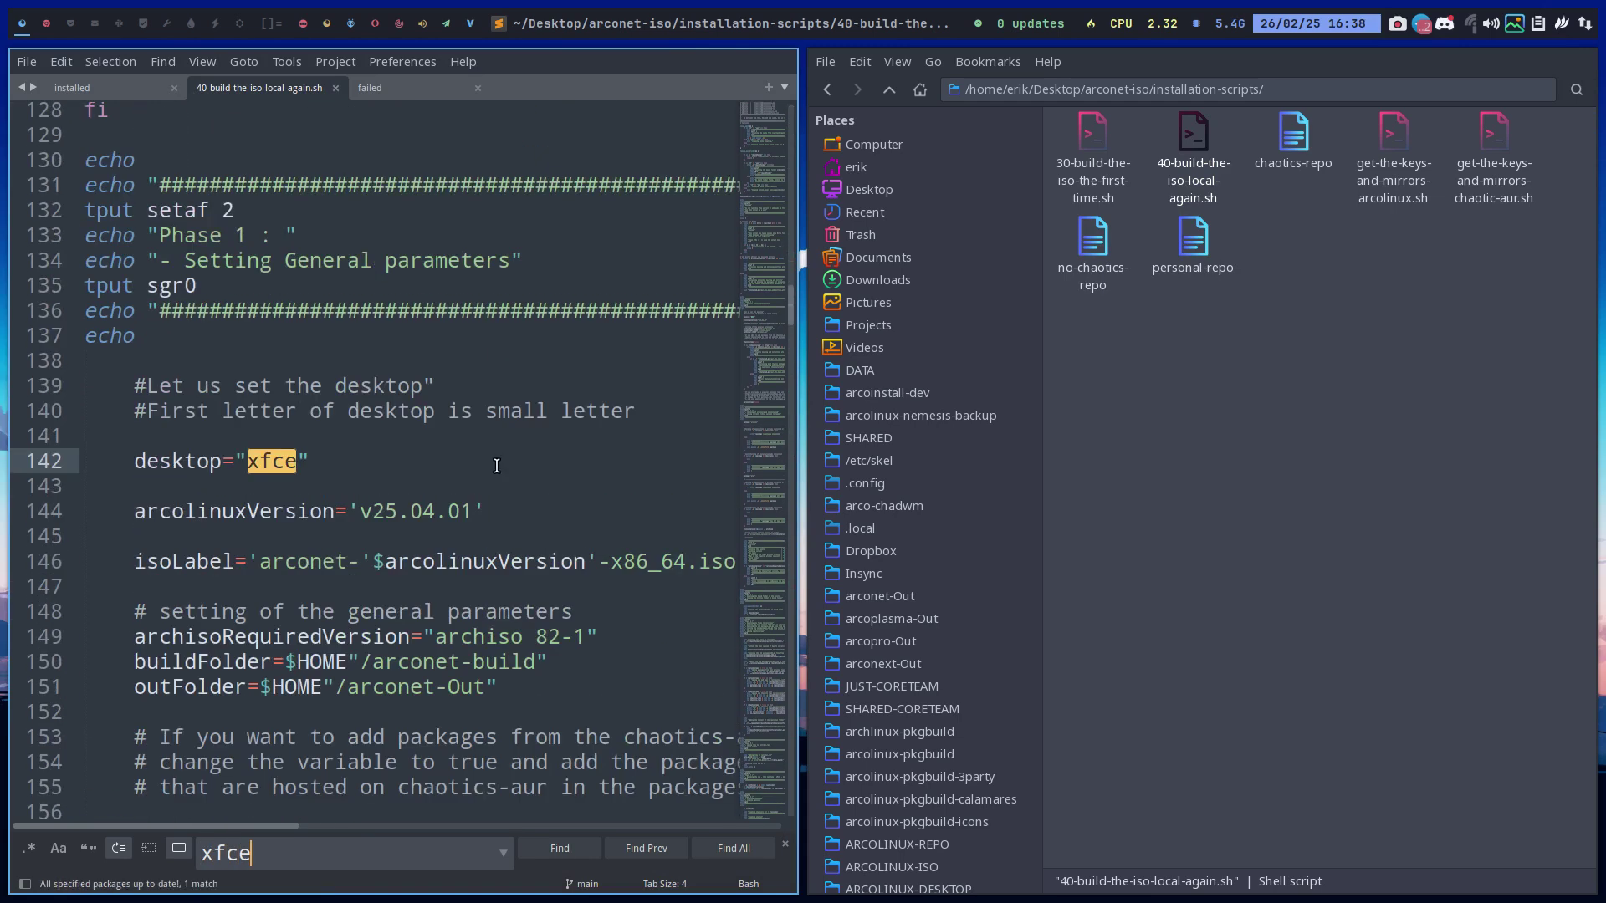
{"action": "left_click", "coordinate": [888, 90]}
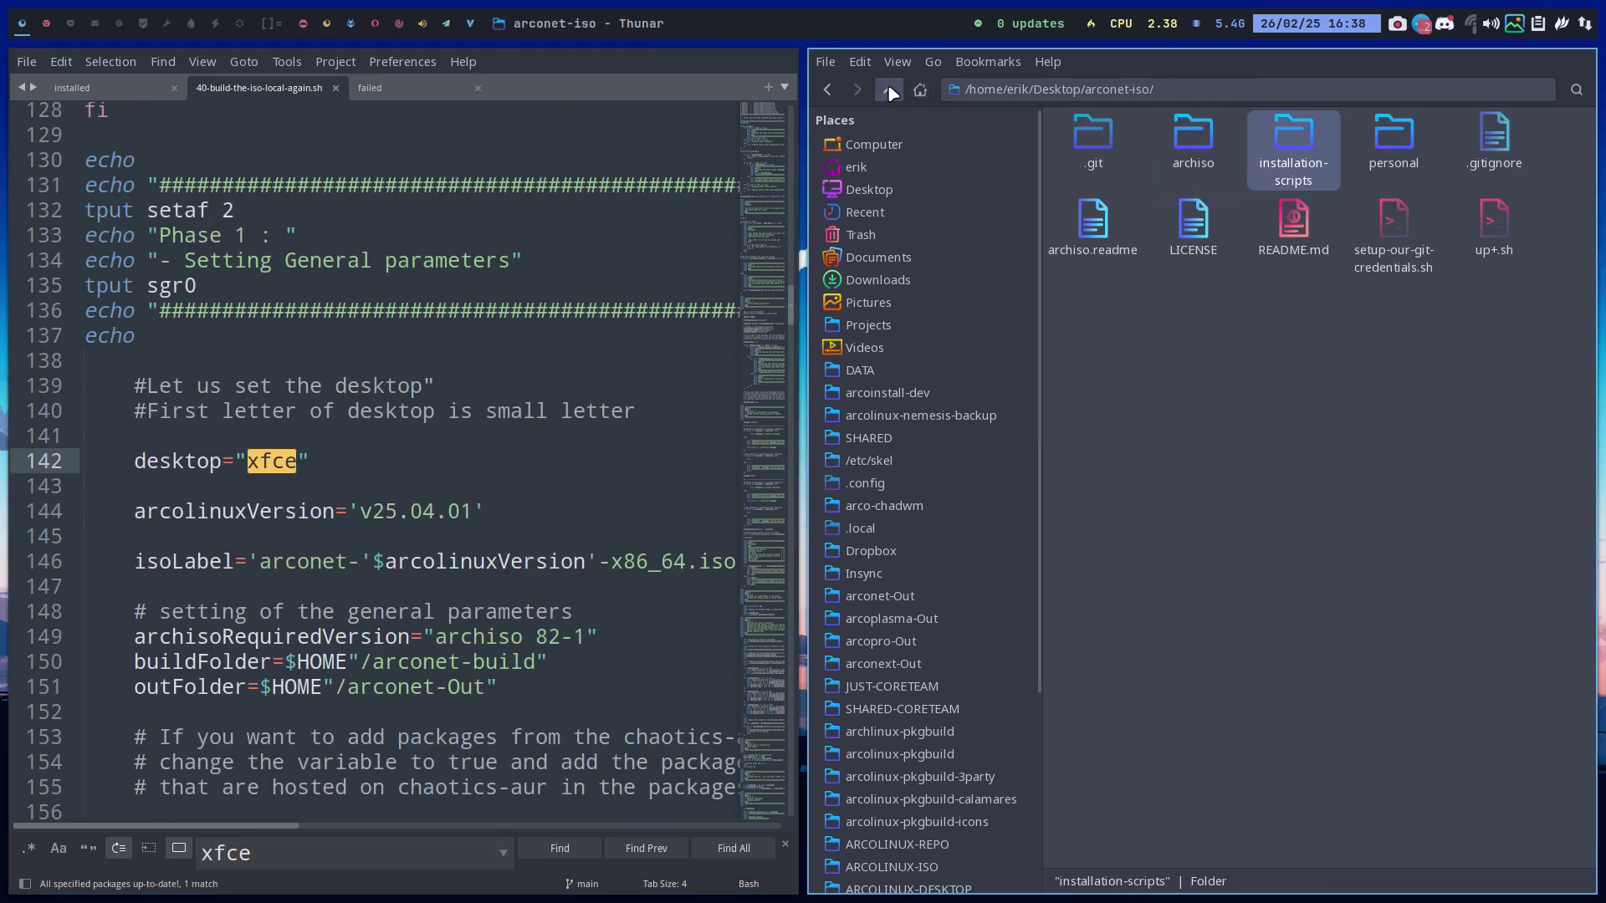
{"action": "double_click", "coordinate": [1194, 144]}
Open packages.x86_64 and locate the xfce4 and xfce4-goodies lines
{"action": "double_click", "coordinate": [1087, 204]}
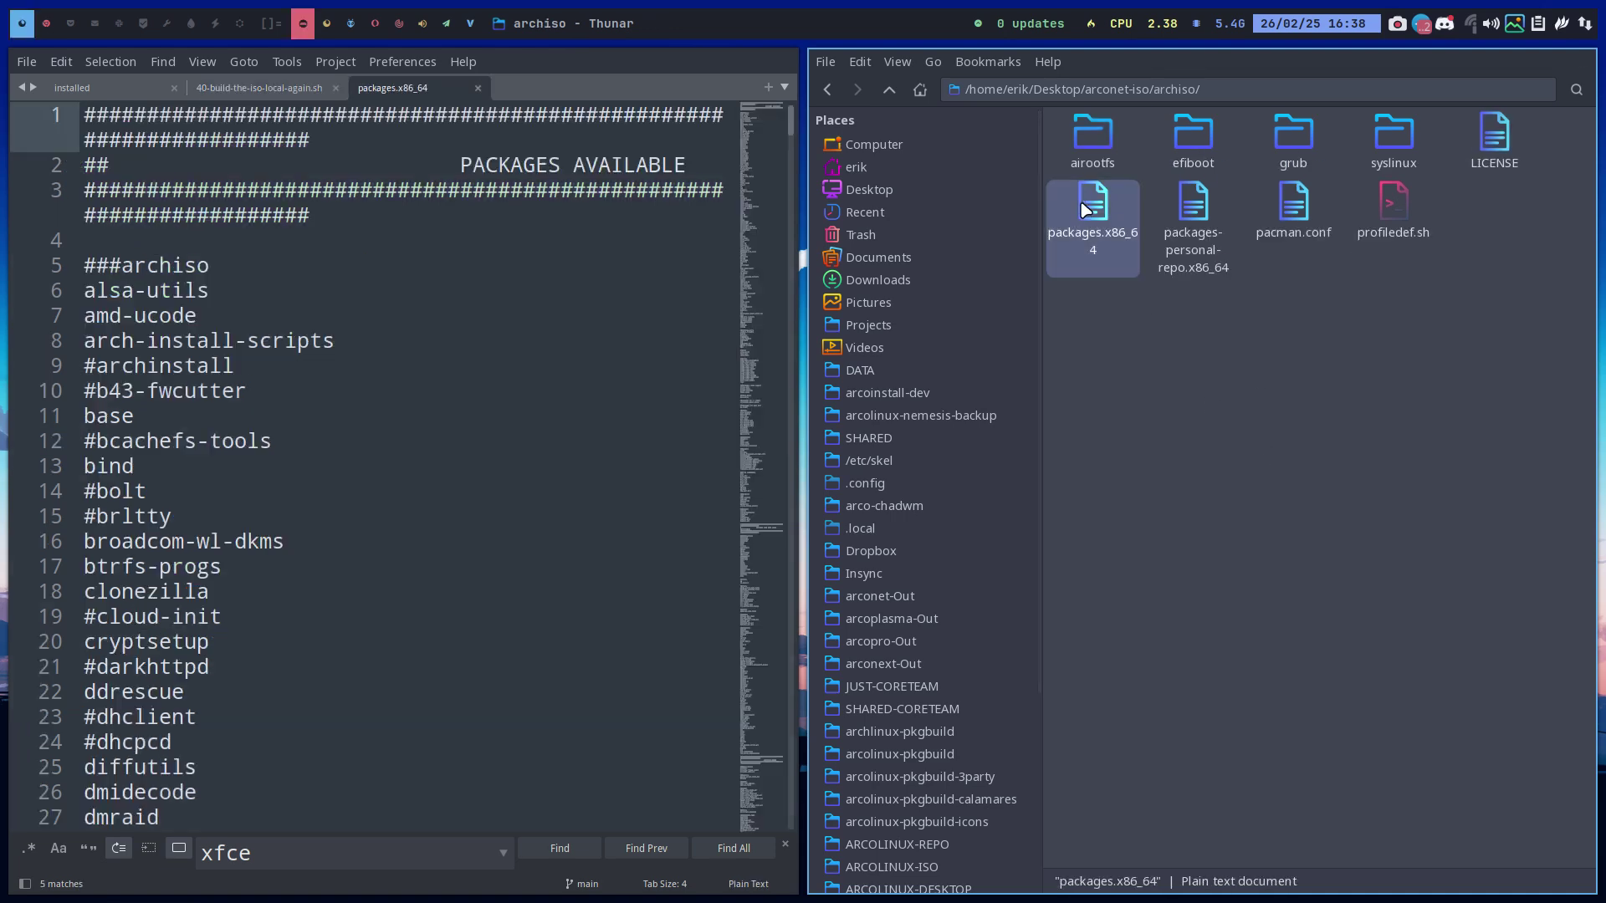
{"action": "left_click", "coordinate": [574, 852]}
{"action": "left_click", "coordinate": [574, 851]}
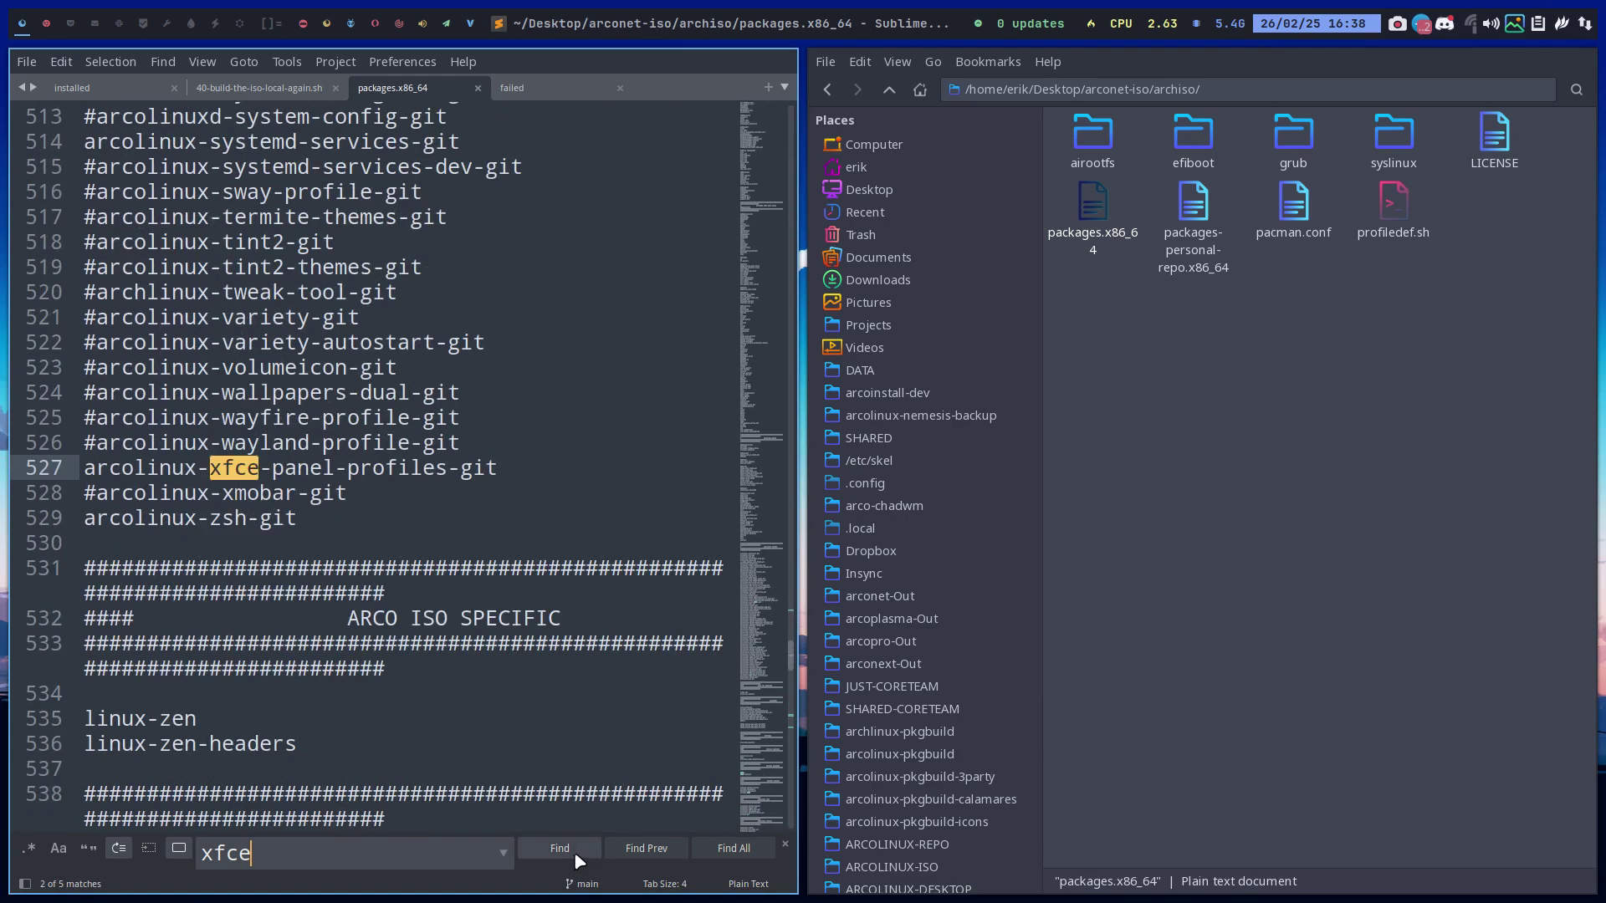
{"action": "left_click", "coordinate": [573, 851]}
{"action": "left_click_drag", "start_coordinate": [37, 495], "coordinate": [37, 479]}
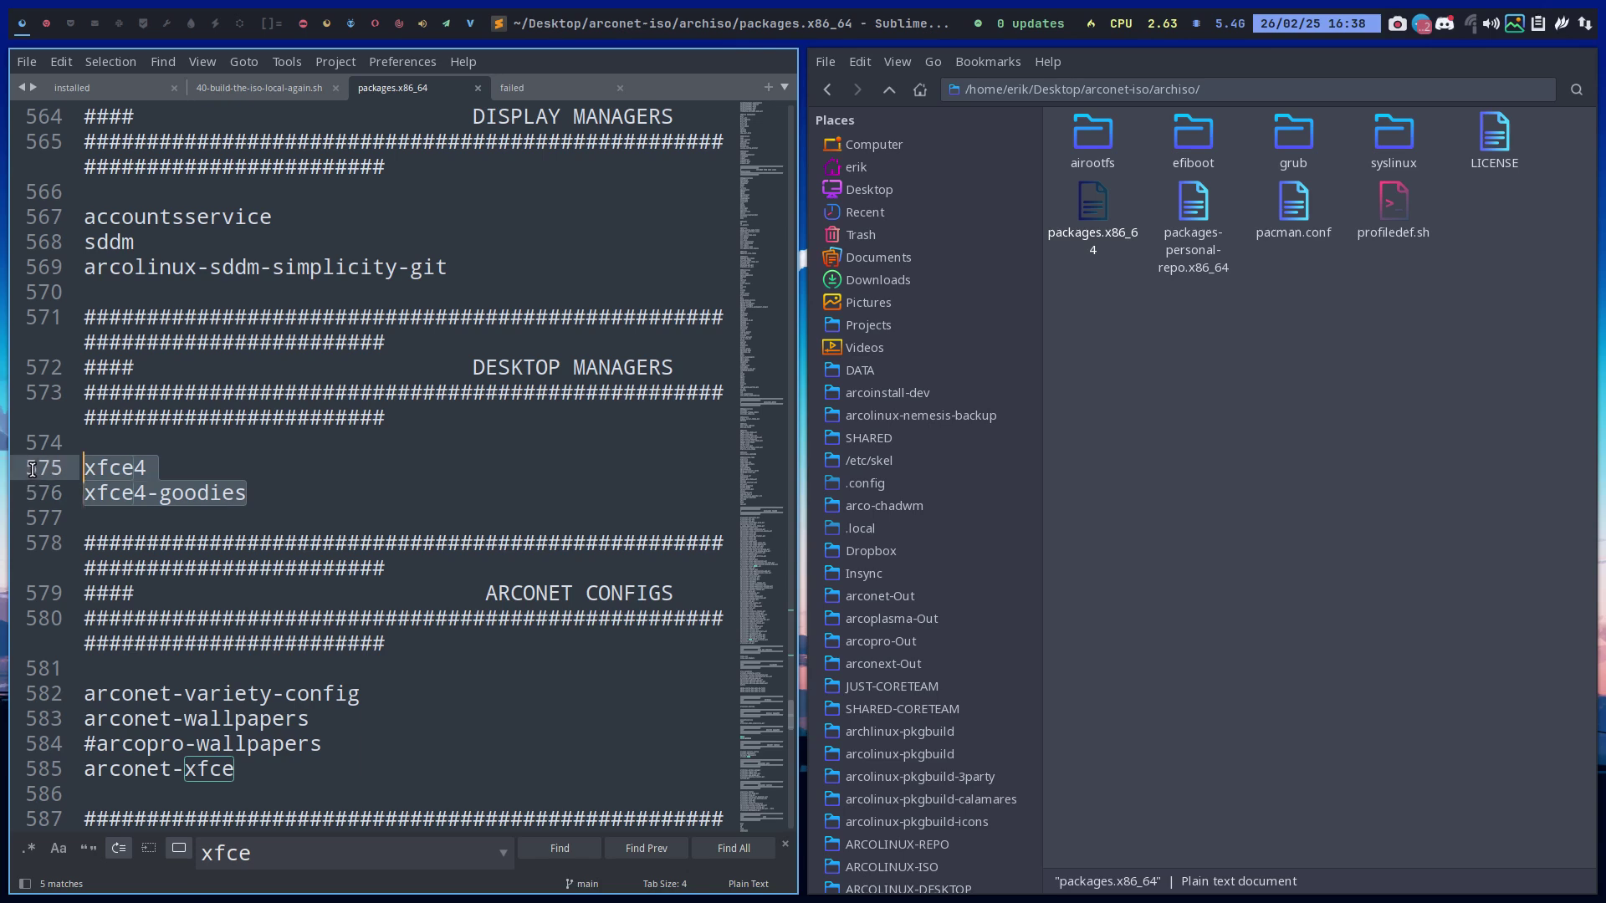
Comment out xfce4 and xfce4-goodies with '#' and add blank lines below
{"action": "left_click", "coordinate": [87, 470]}
{"action": "type", "text": "#"}
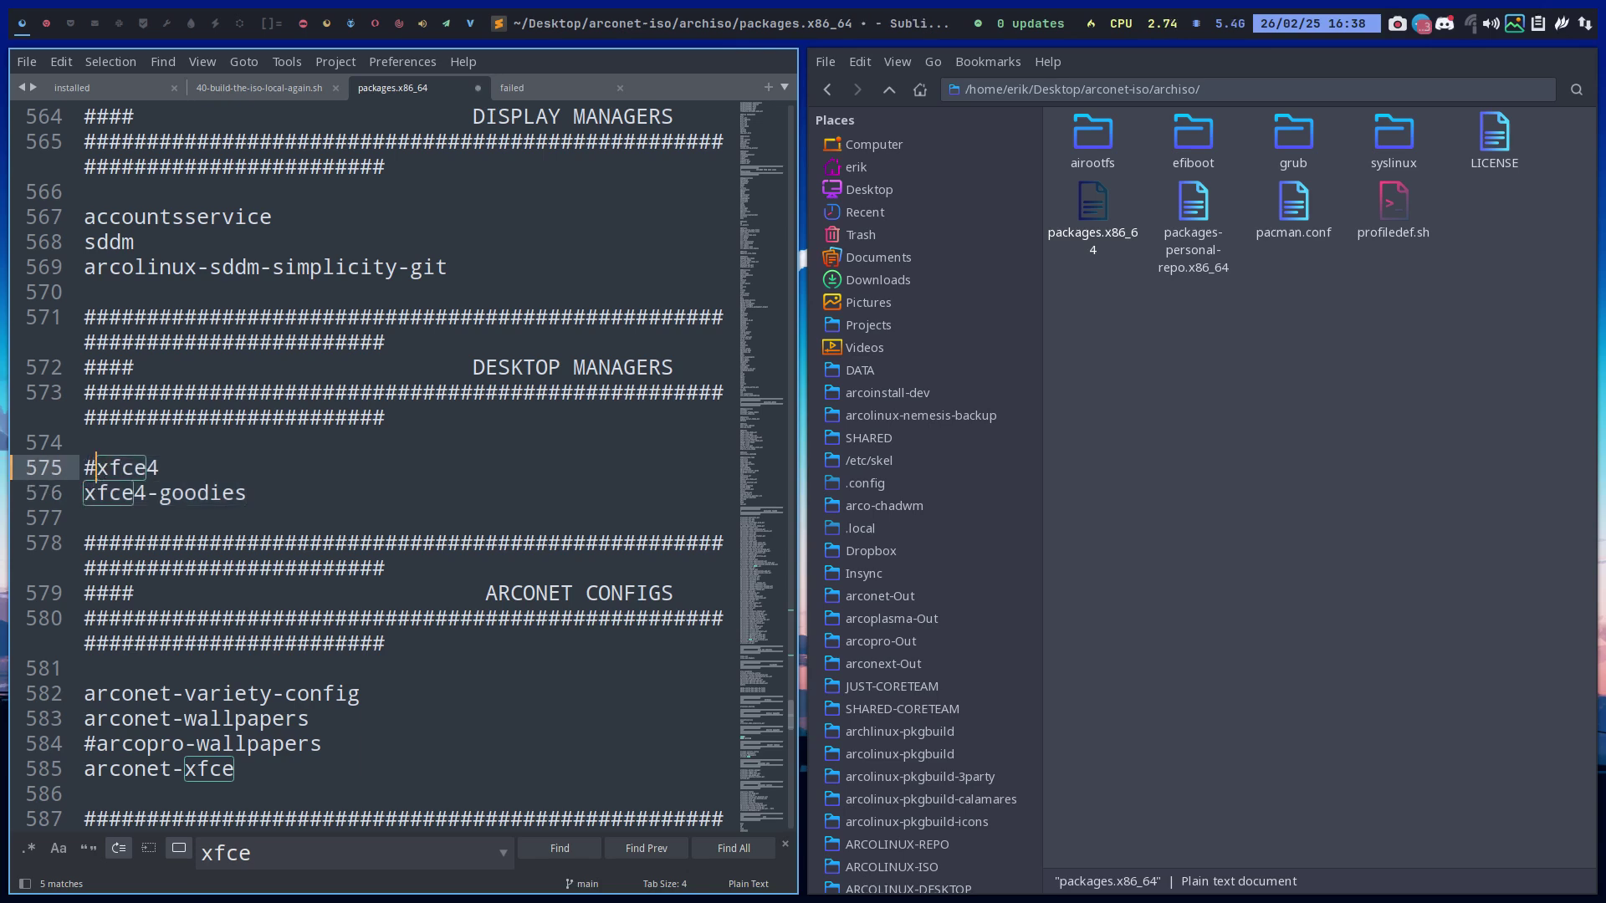
{"action": "key", "text": "Down"}
{"action": "type", "text": "#"}
{"action": "key", "text": "Down"}
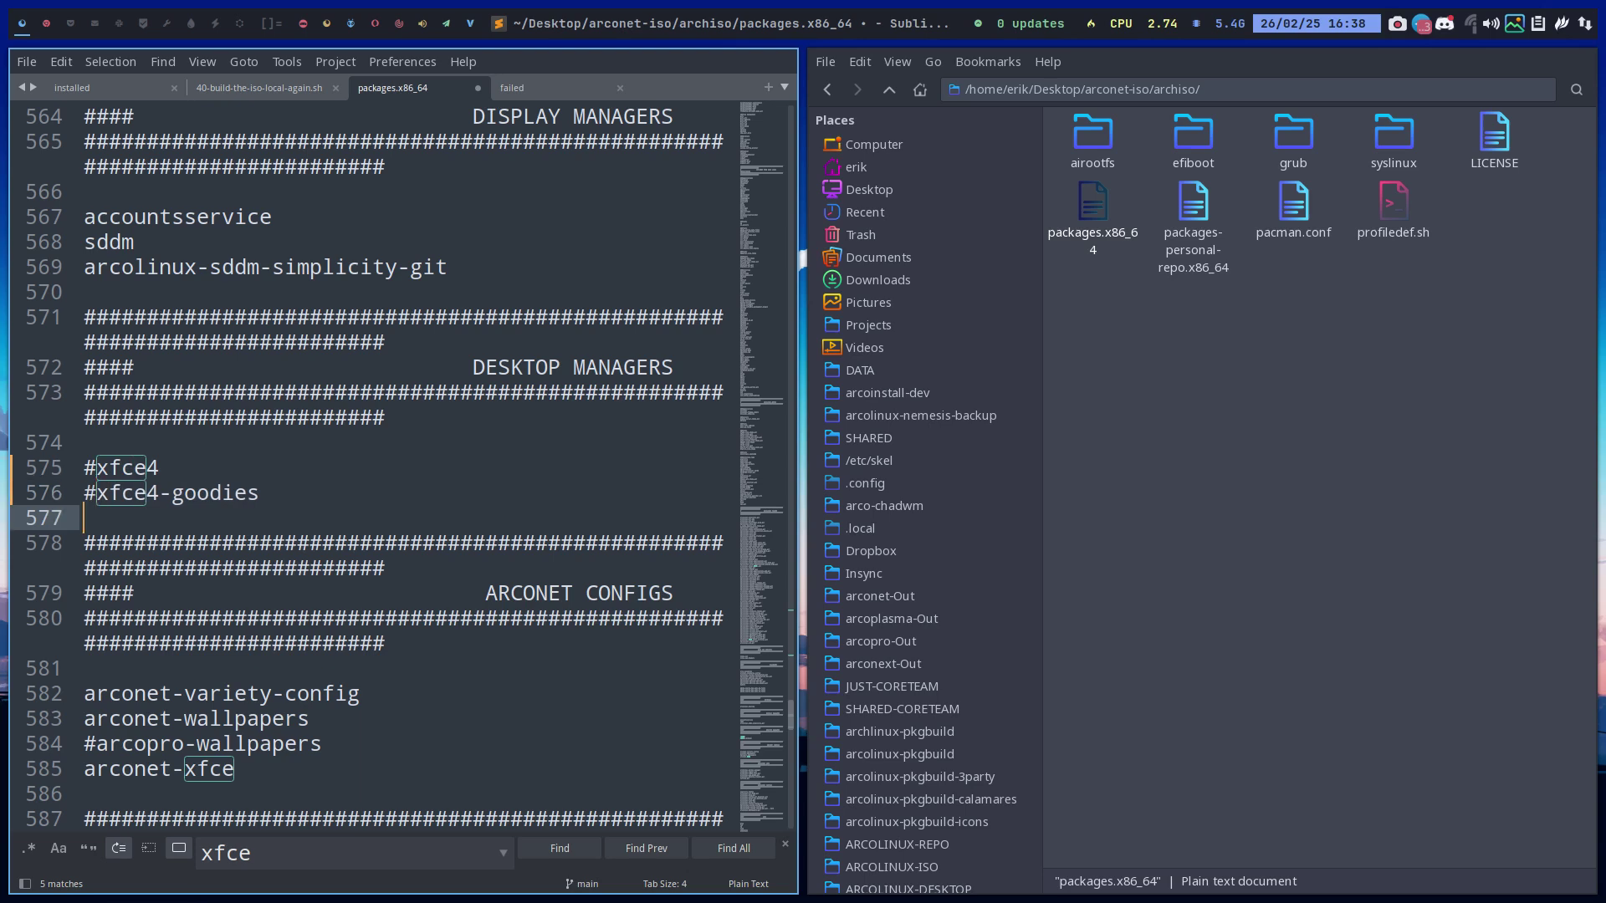
{"action": "key", "text": "Return"}
{"action": "key", "text": "Return"}
{"action": "key", "text": "Up"}
Add gnome and gnome-extras package lines and save packages.x86_64
{"action": "type", "text": "gnome"}
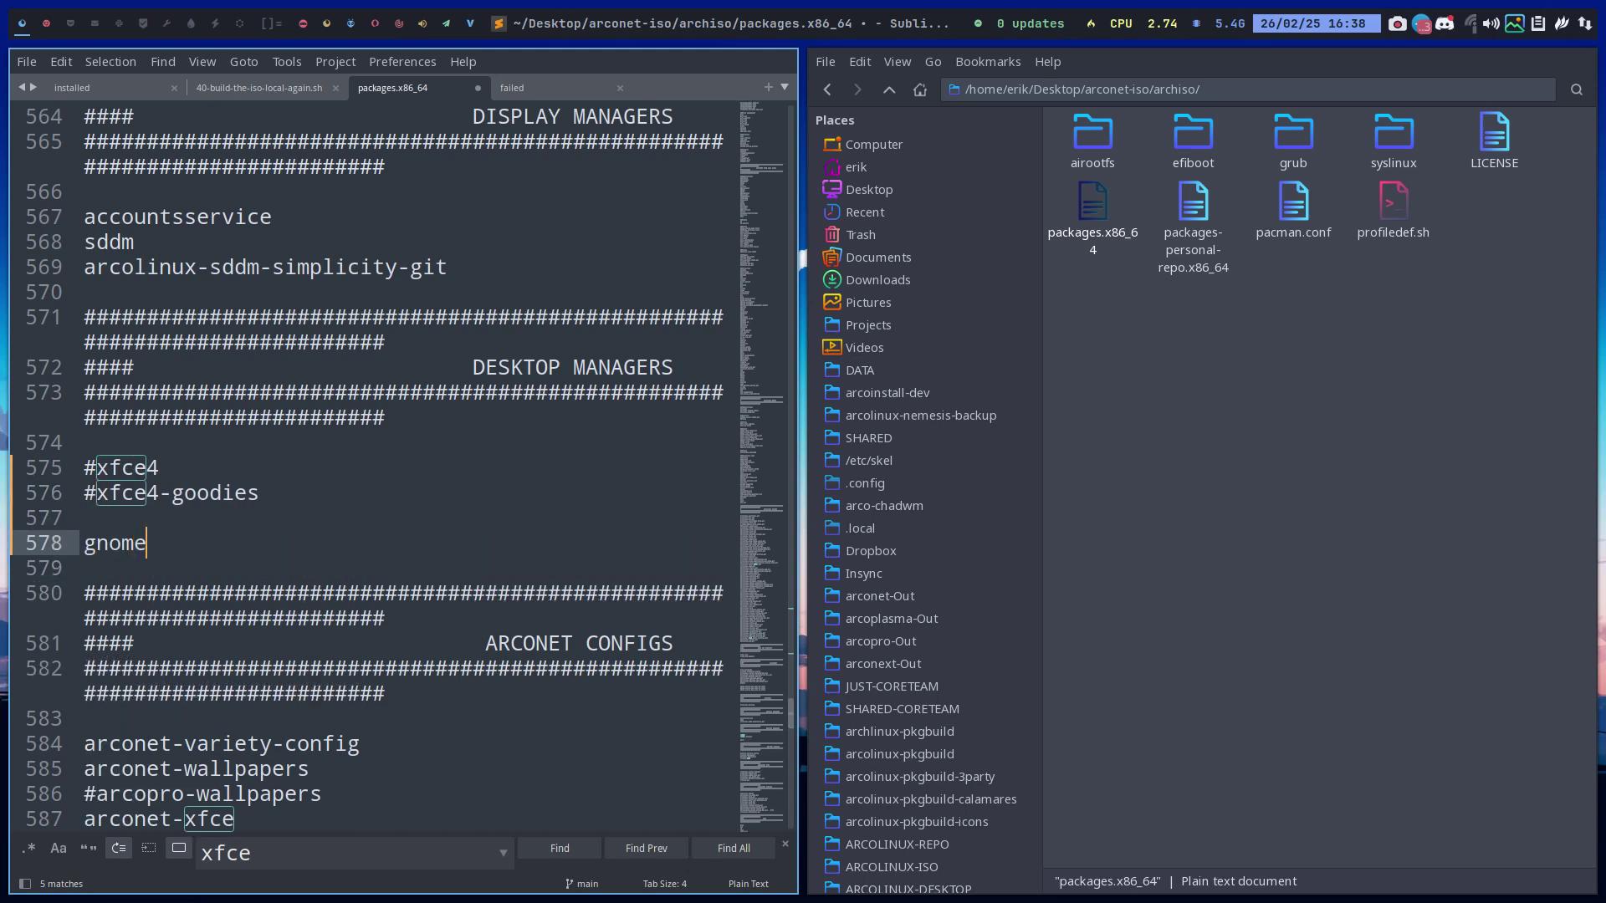
{"action": "key", "text": "Return"}
{"action": "type", "text": "gnome-extras"}
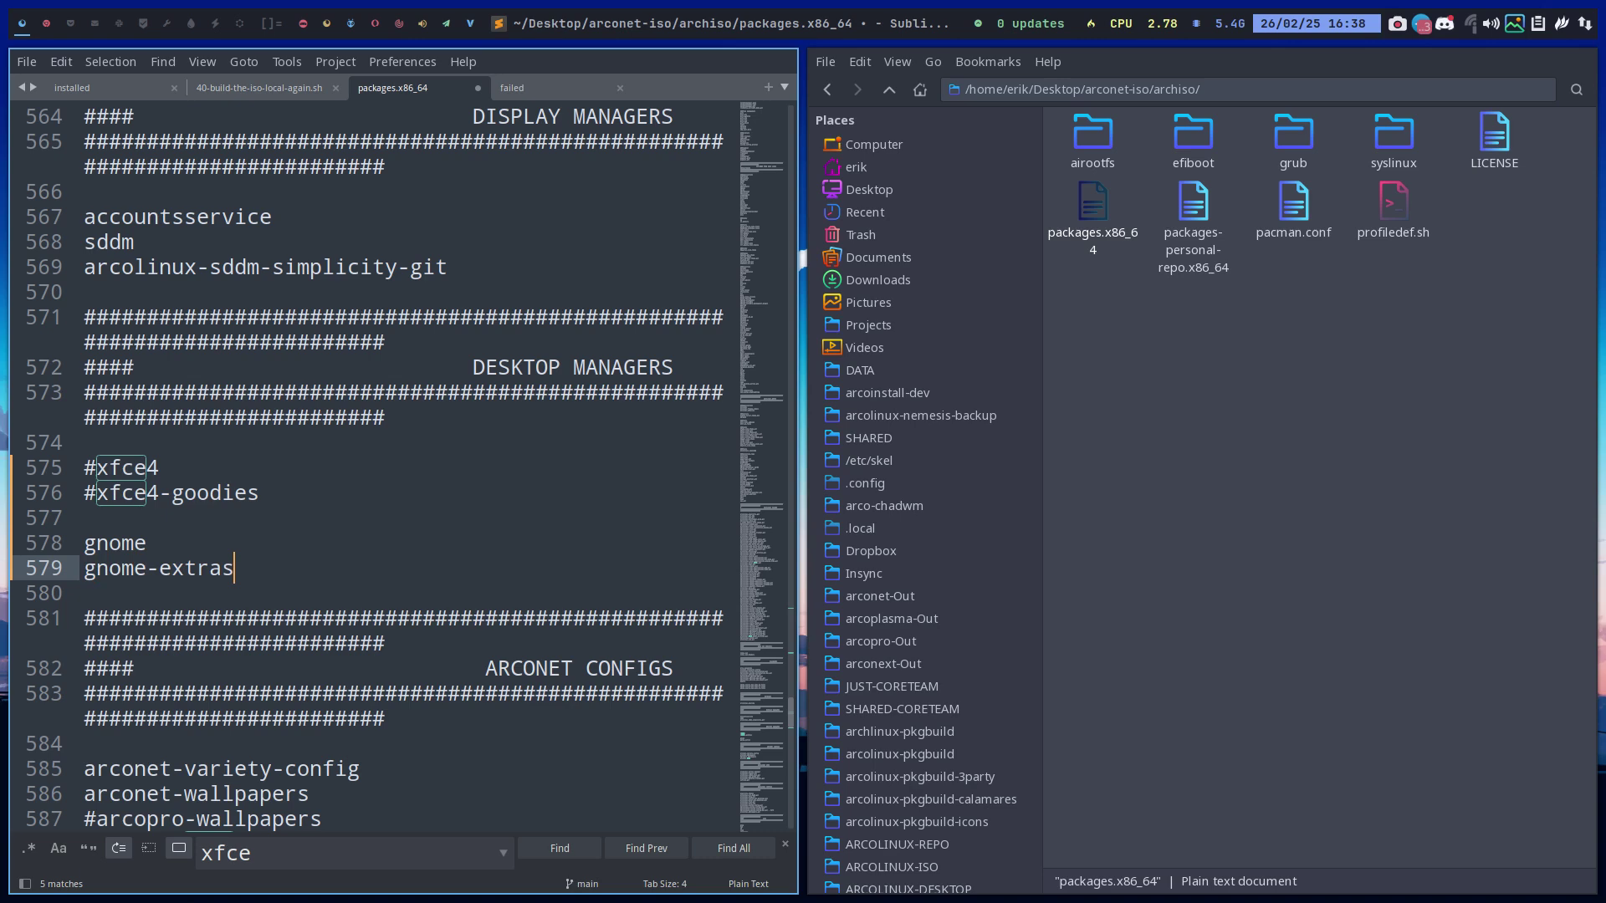
{"action": "key", "text": "ctrl+s"}
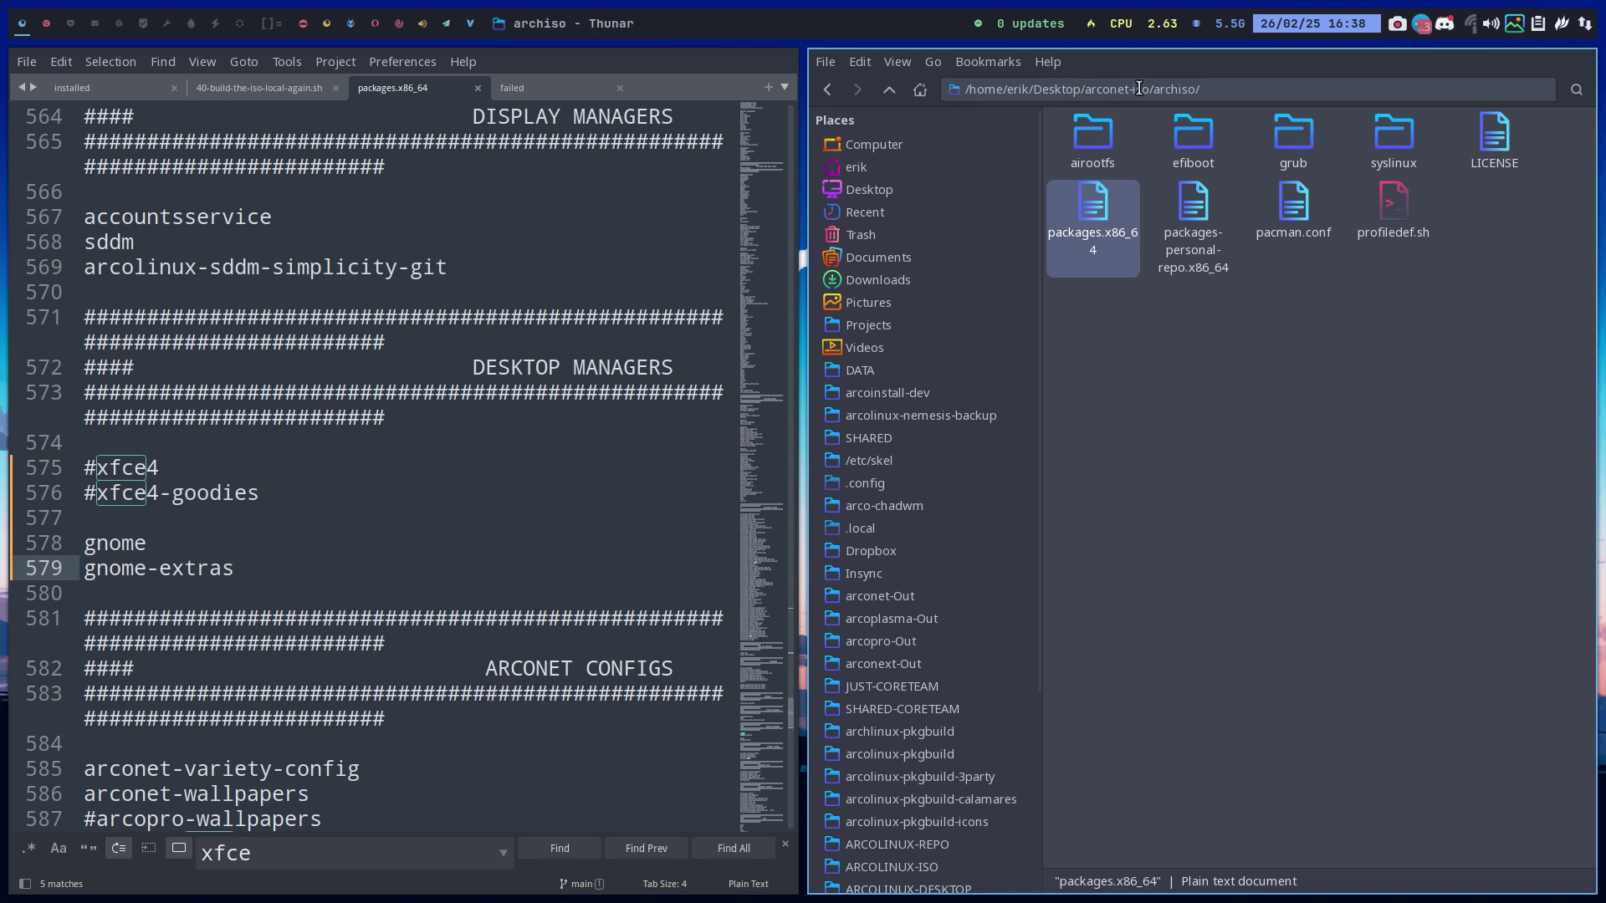
{"action": "left_click_drag", "start_coordinate": [266, 495], "coordinate": [71, 475]}
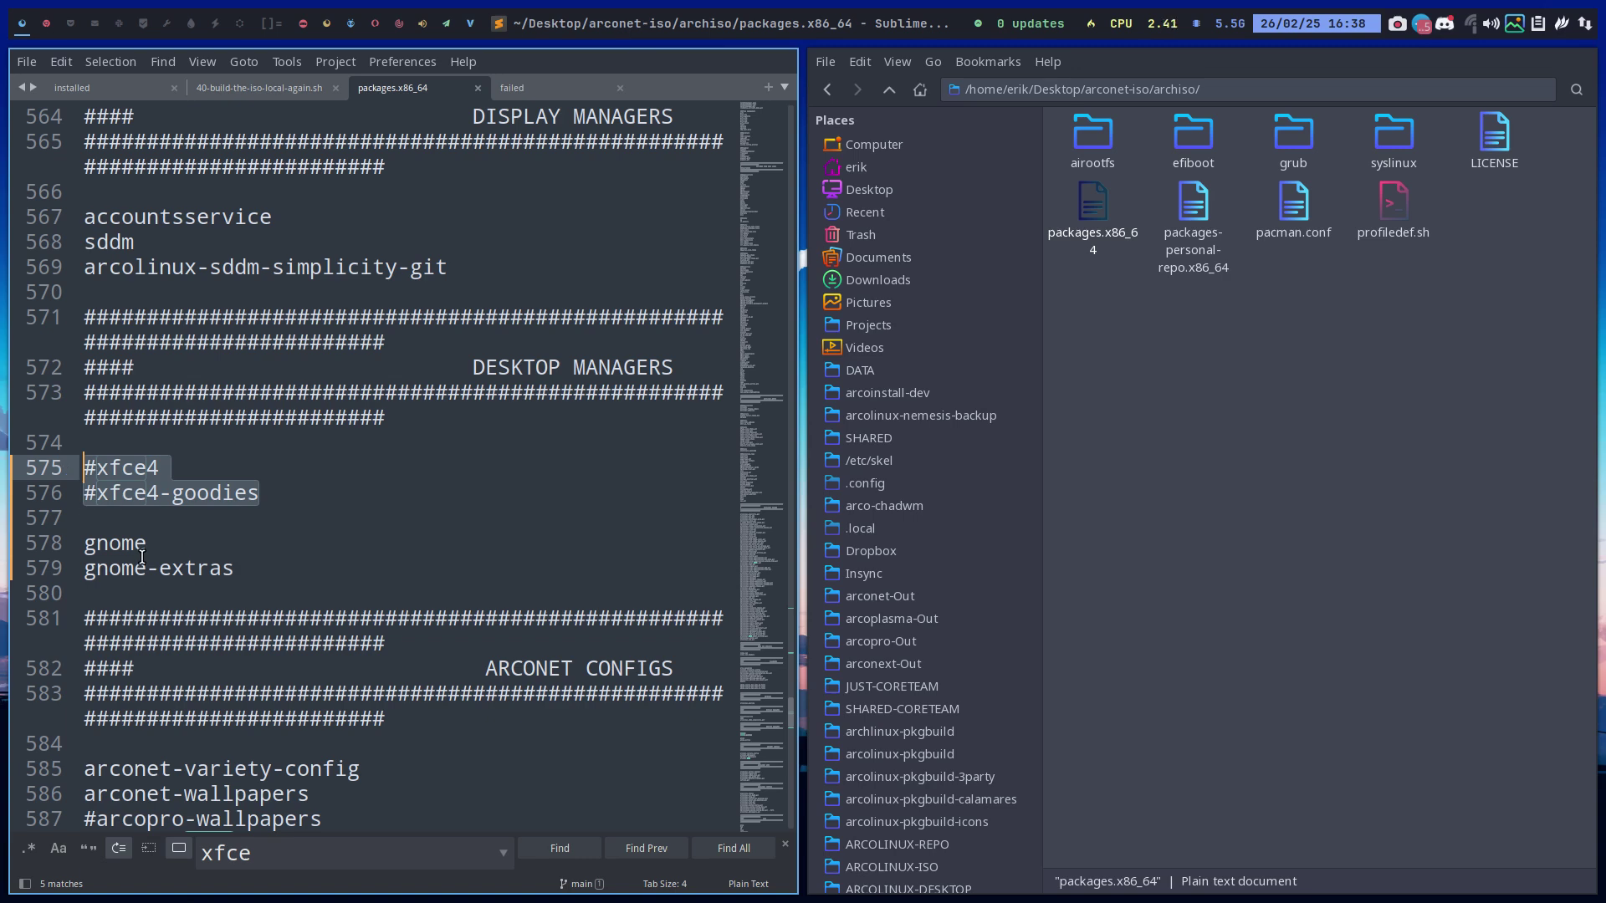
In the build script, change desktop="xfce" on line 142 to "gnome" and save
{"action": "left_click", "coordinate": [257, 93]}
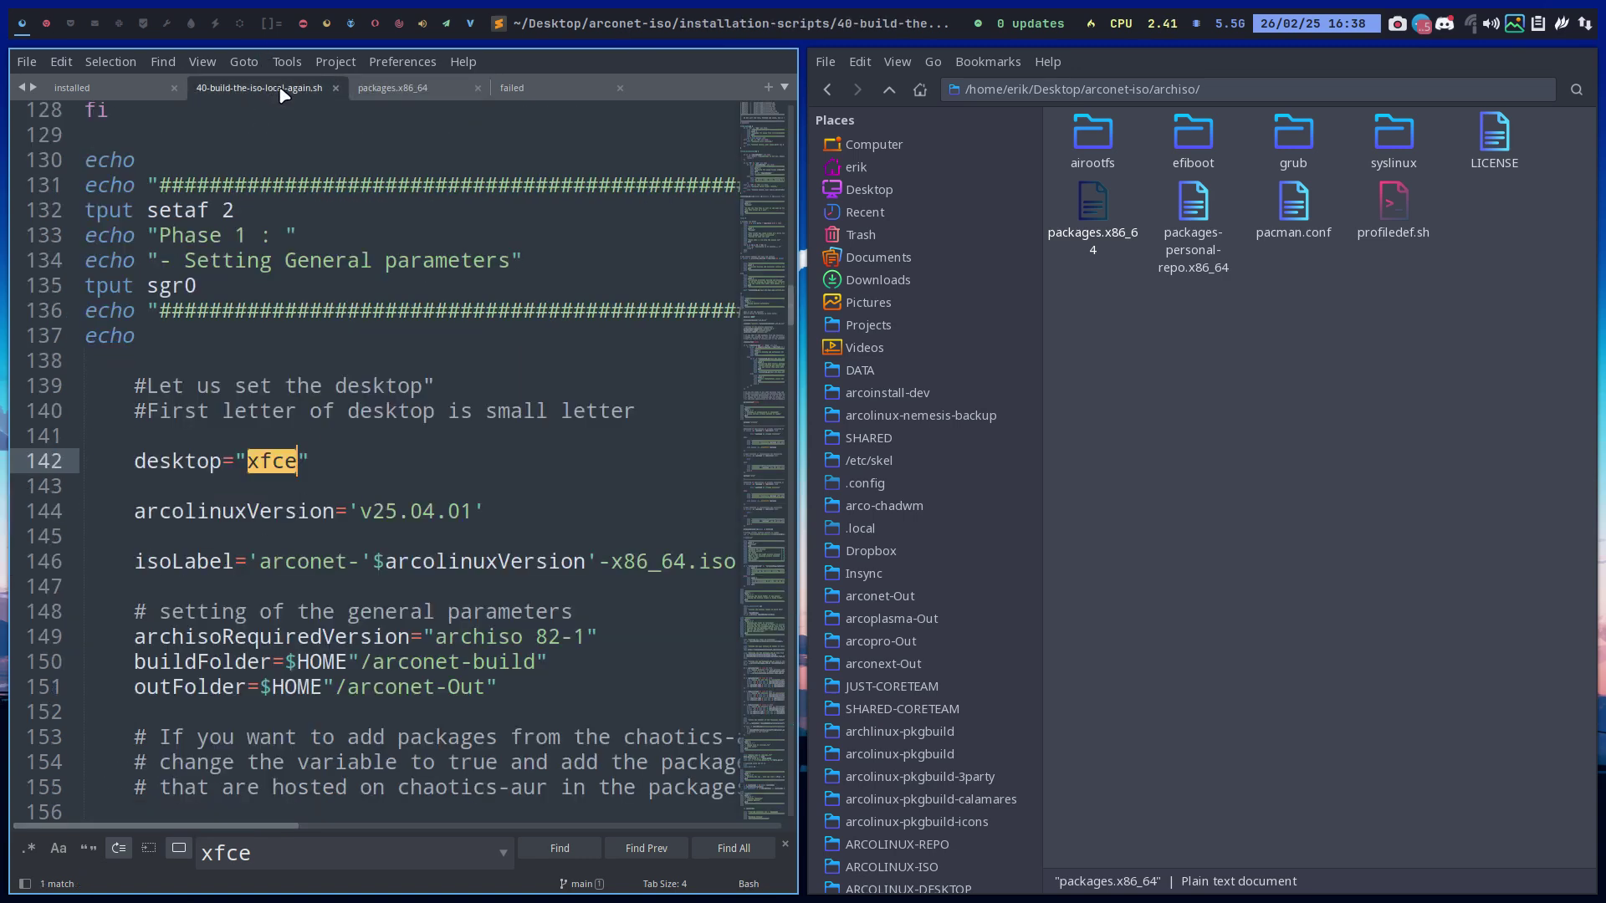
{"action": "double_click", "coordinate": [266, 467]}
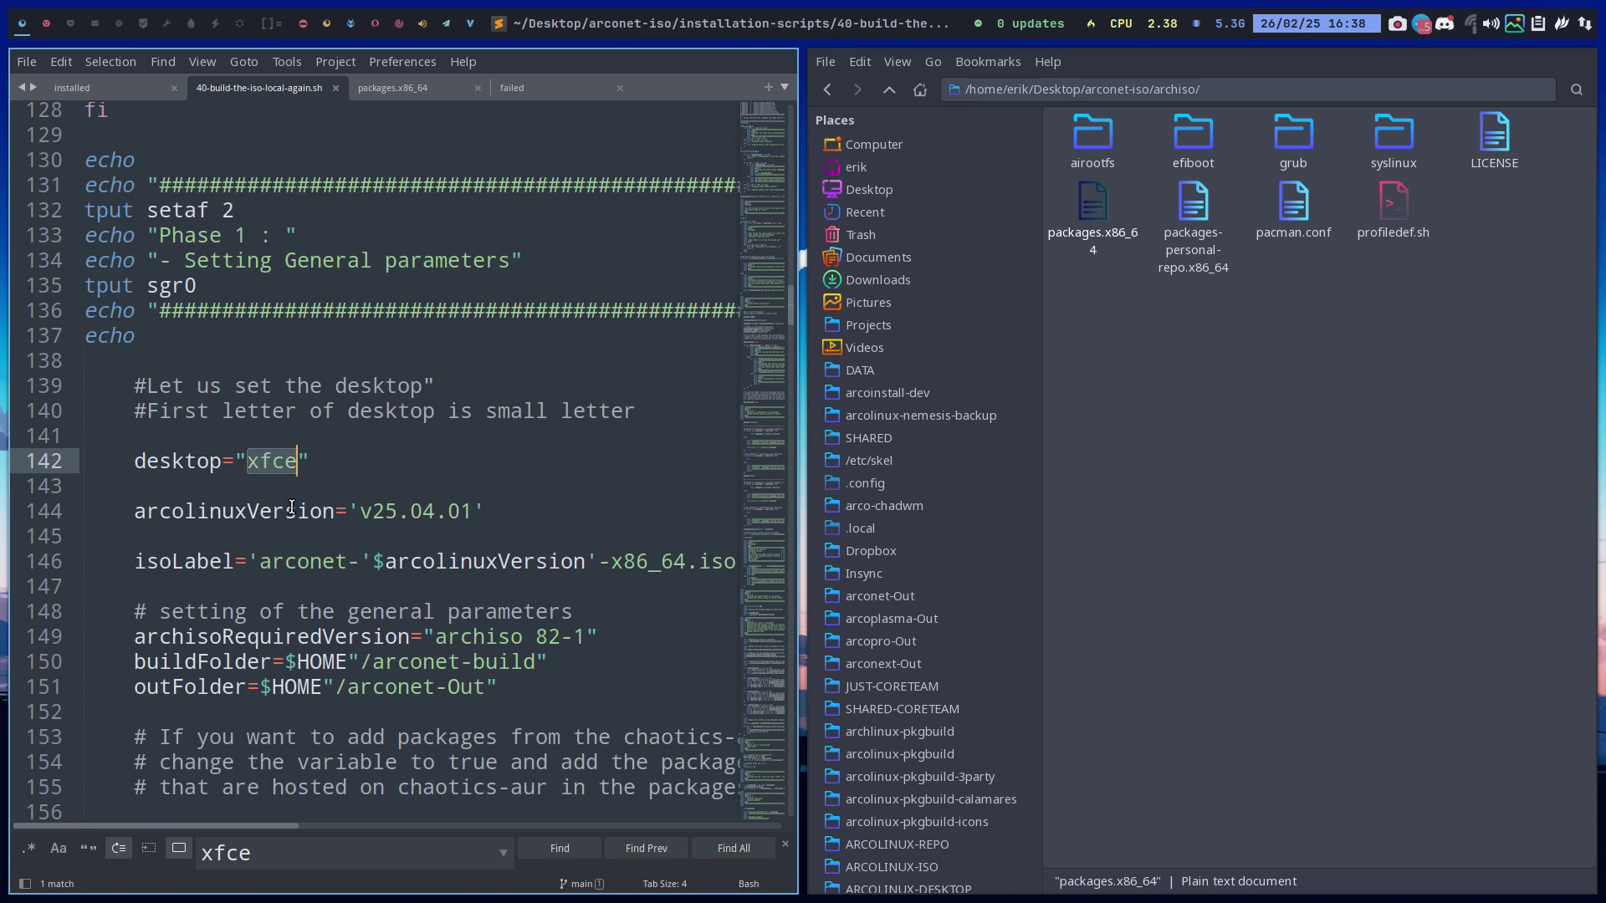
{"action": "type", "text": "gnome"}
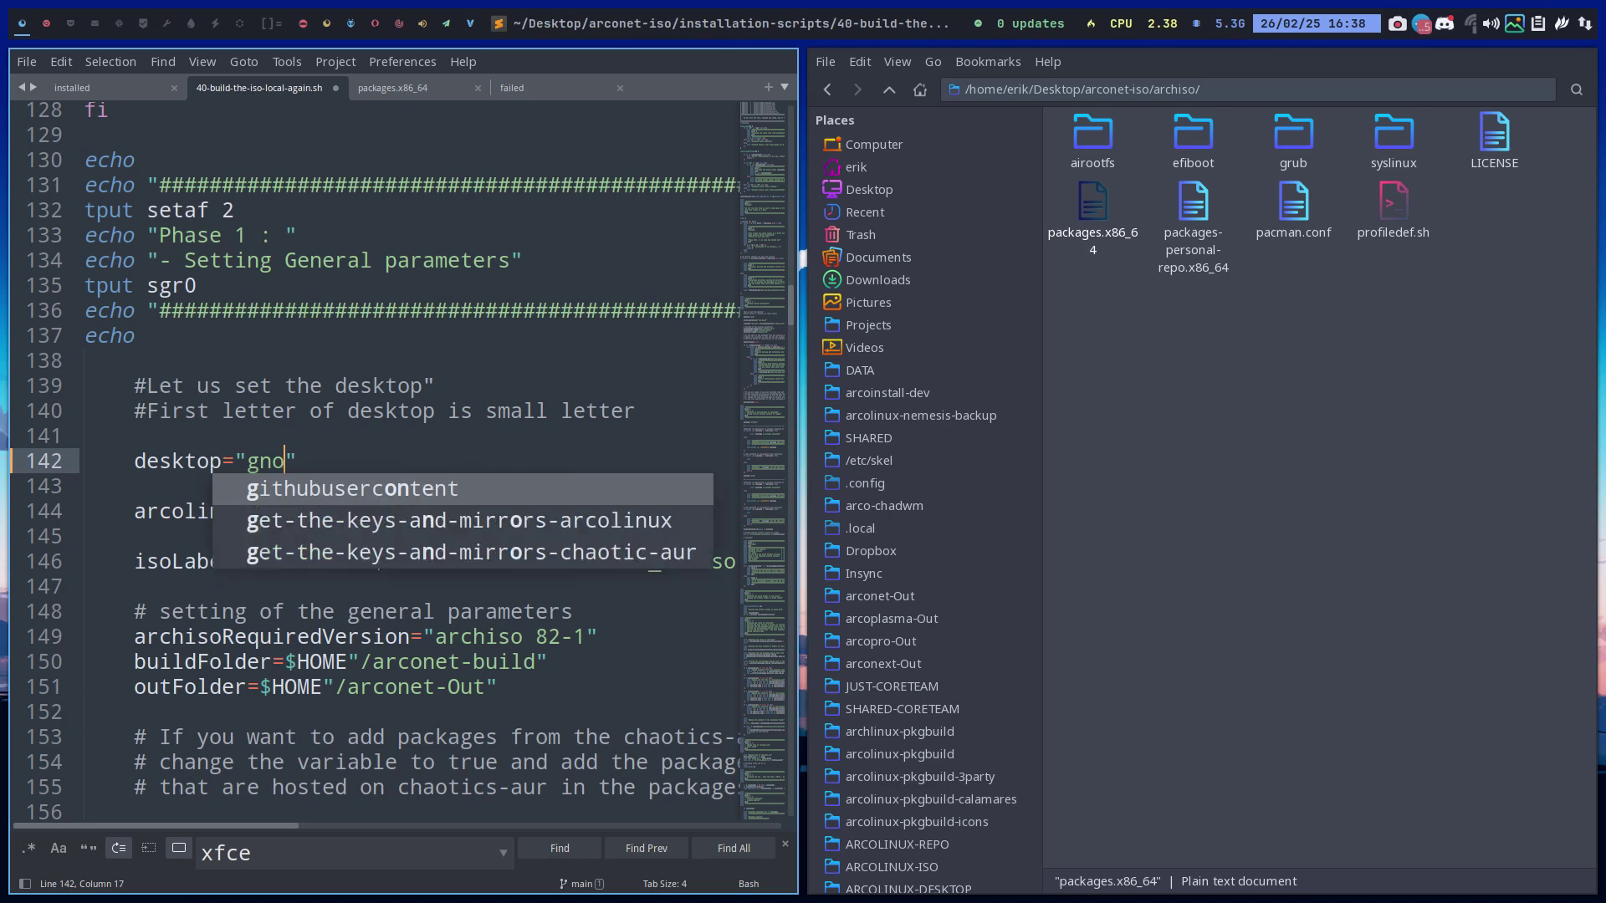
{"action": "key", "text": "ctrl+s"}
Confirm no xfce remains in the script, then move Sublime Text to workspace 2
{"action": "left_click", "coordinate": [567, 849]}
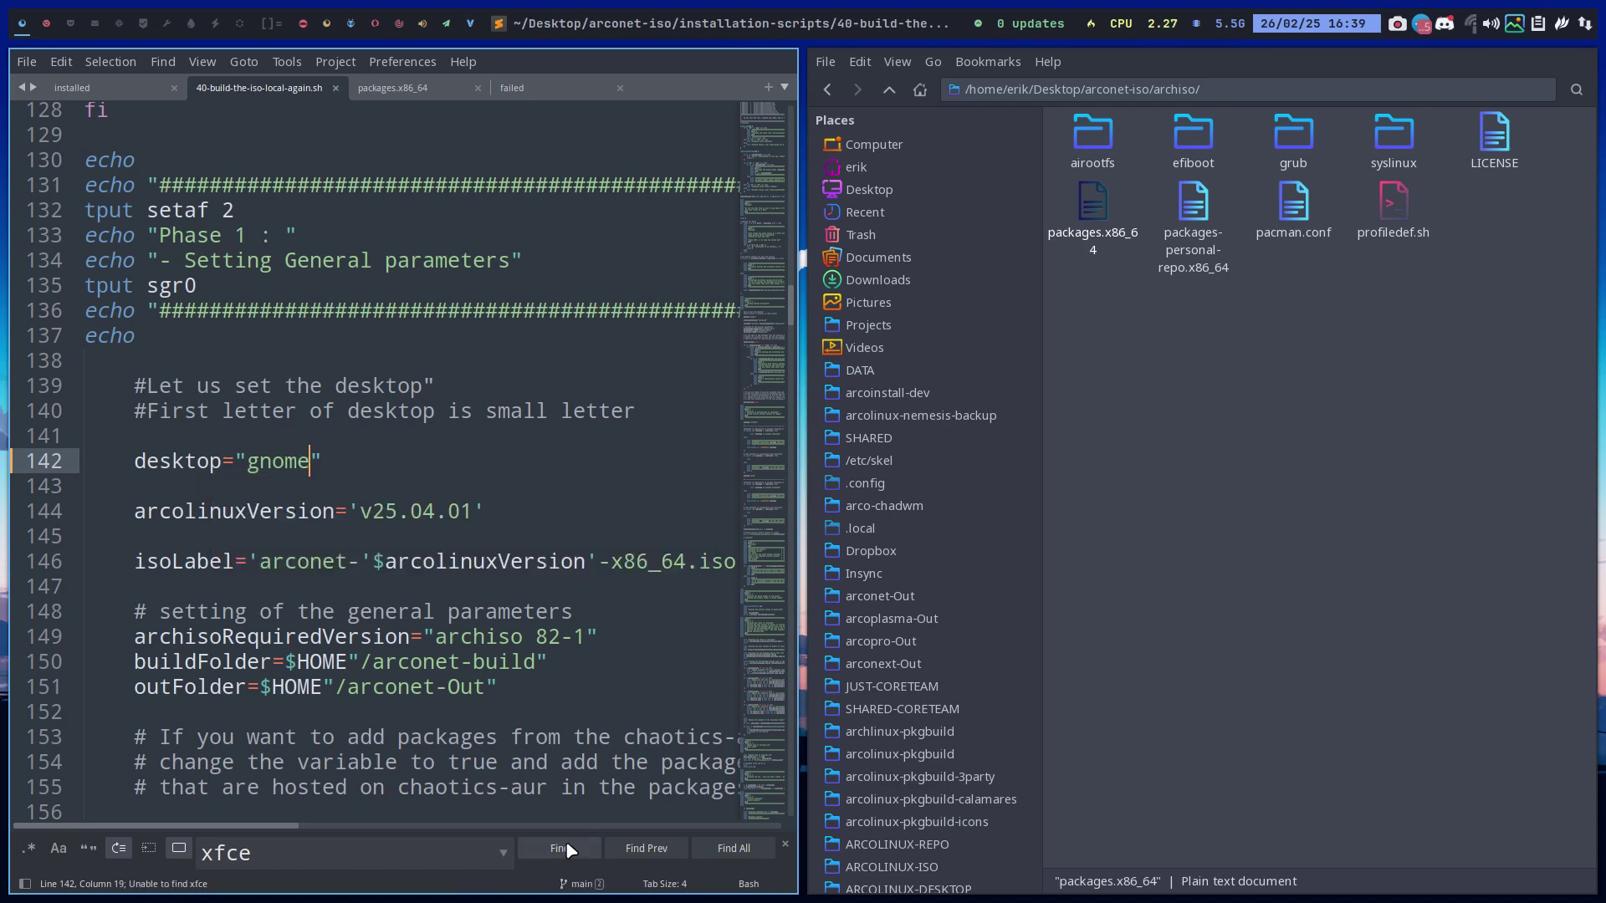
{"action": "double_click", "coordinate": [261, 461]}
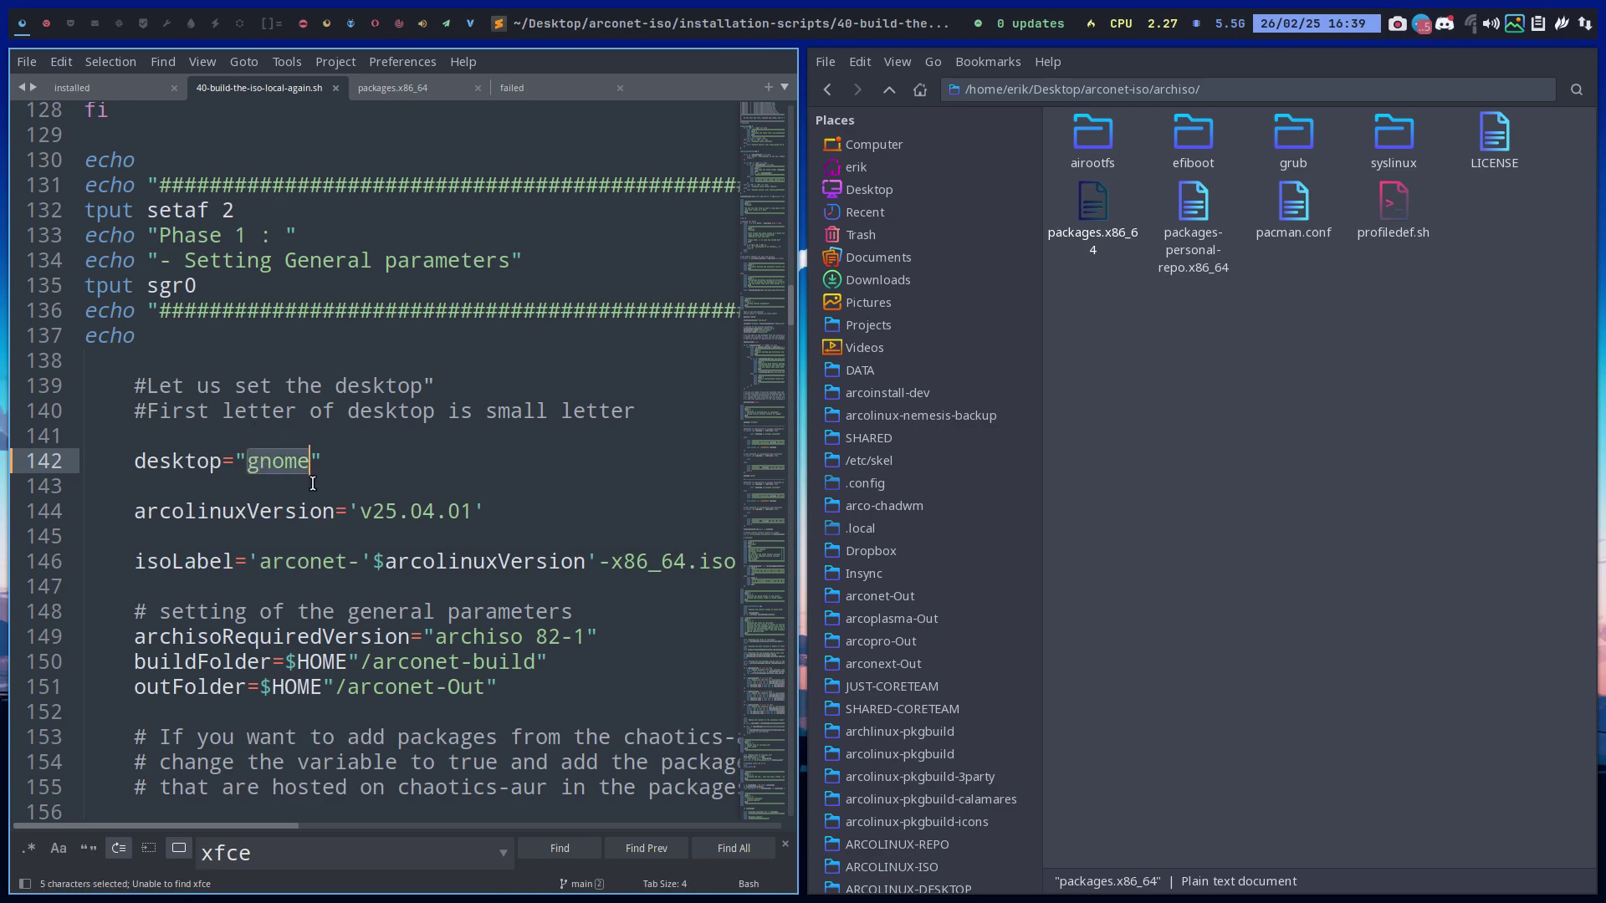
{"action": "scroll", "coordinate": [364, 525], "scroll_direction": "down", "scroll_amount": 12}
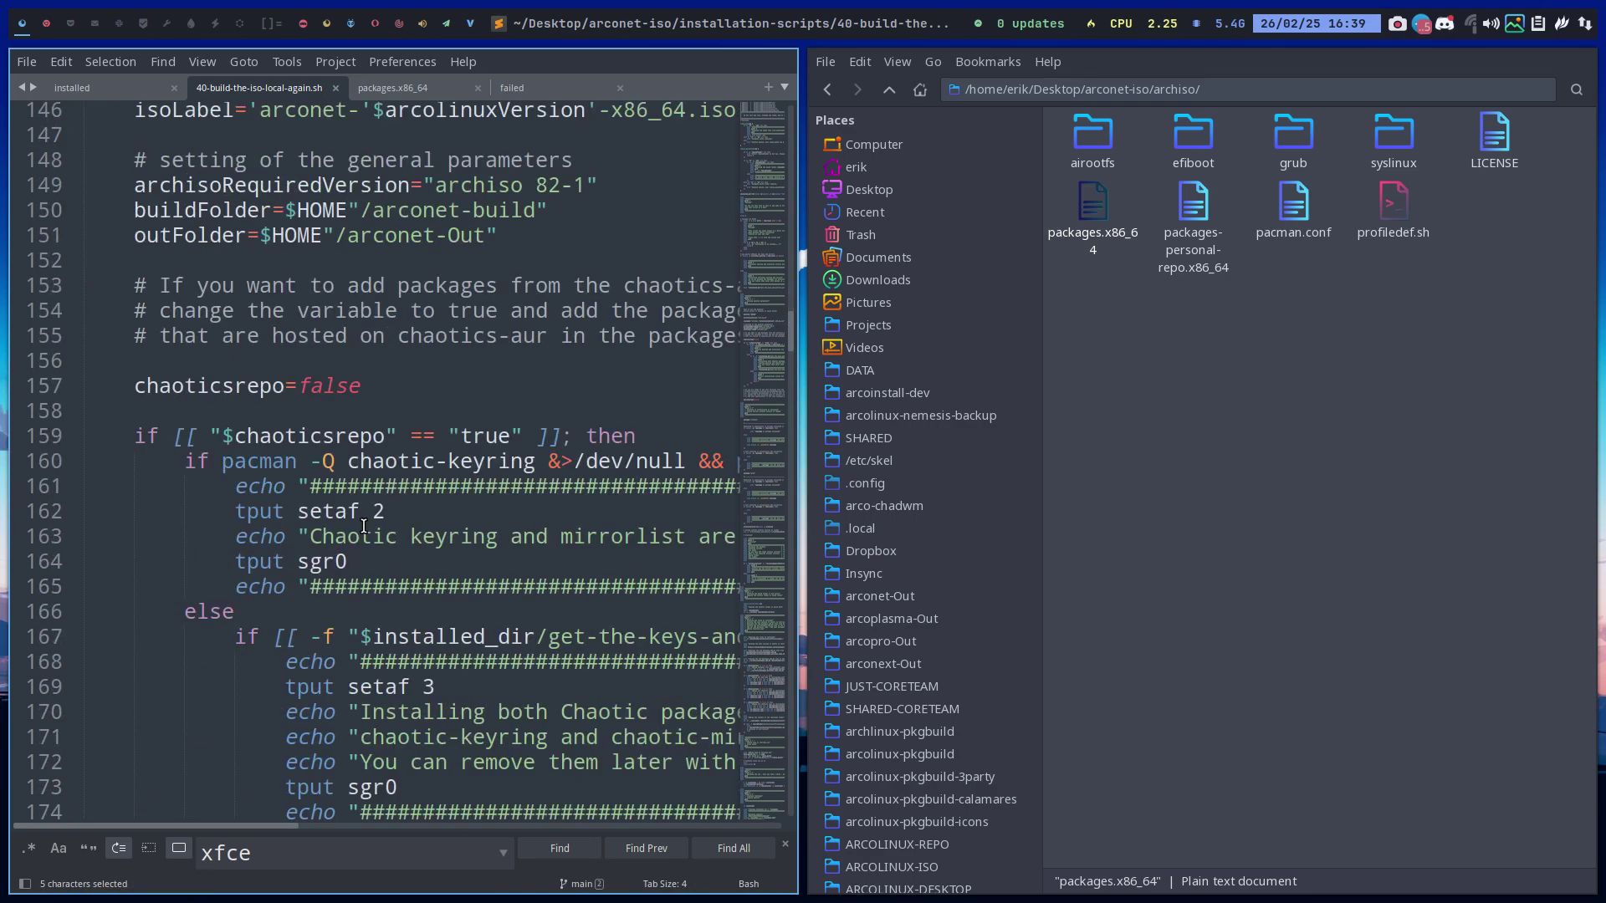
{"action": "scroll", "coordinate": [364, 525], "scroll_direction": "down", "scroll_amount": 7}
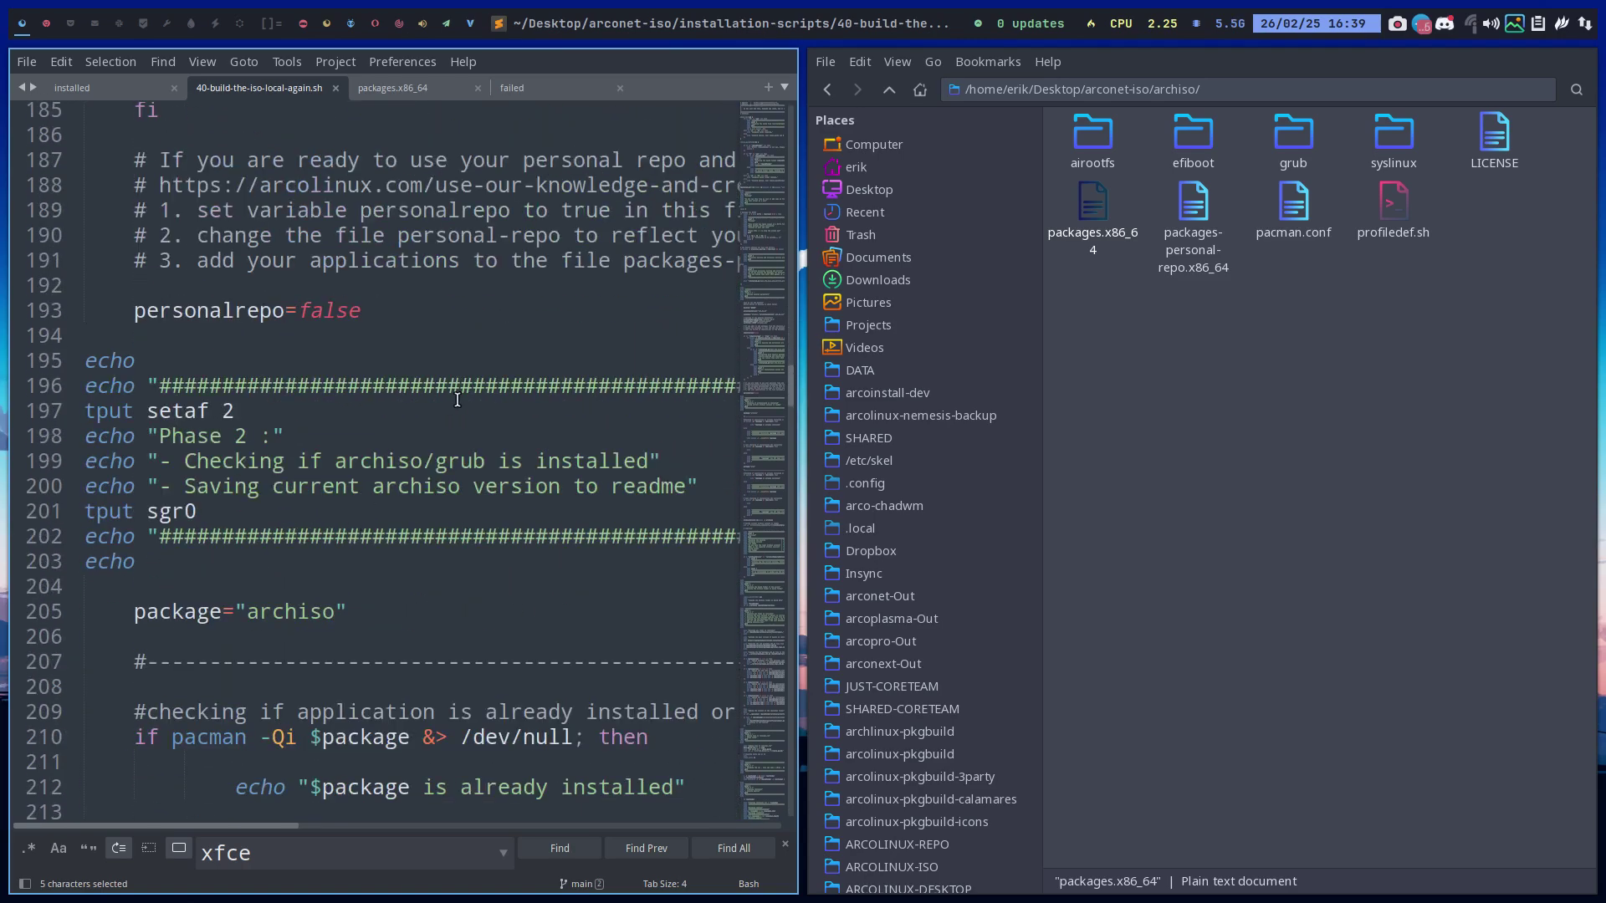
{"action": "key", "text": "super+shift+2"}
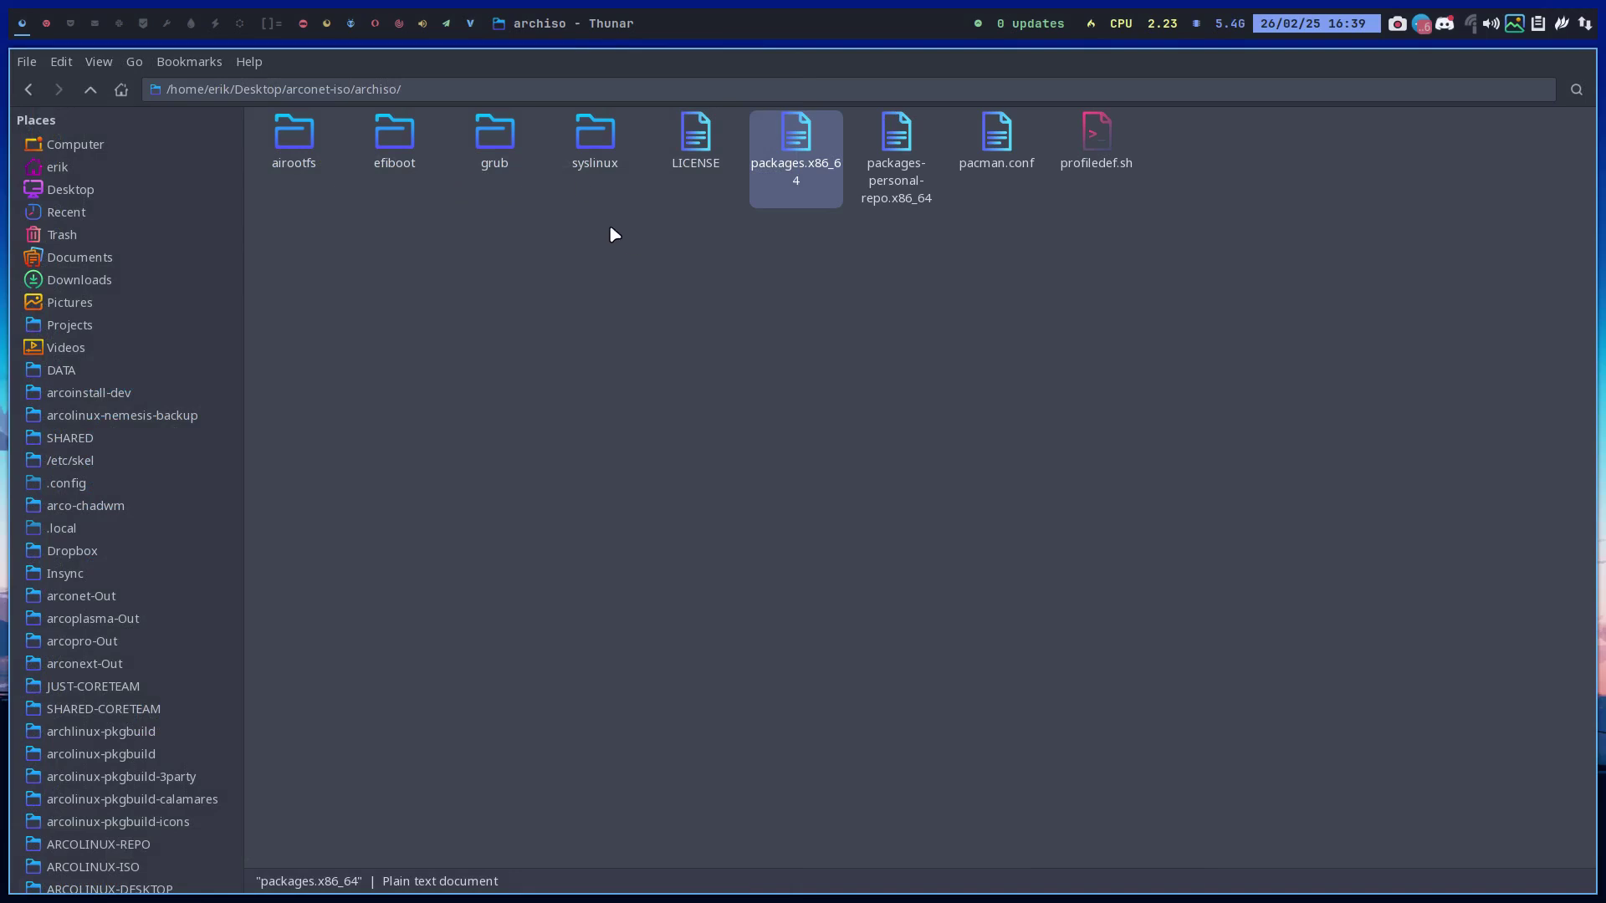
Open a terminal in the installation-scripts folder from Thunar
{"action": "left_click", "coordinate": [90, 89]}
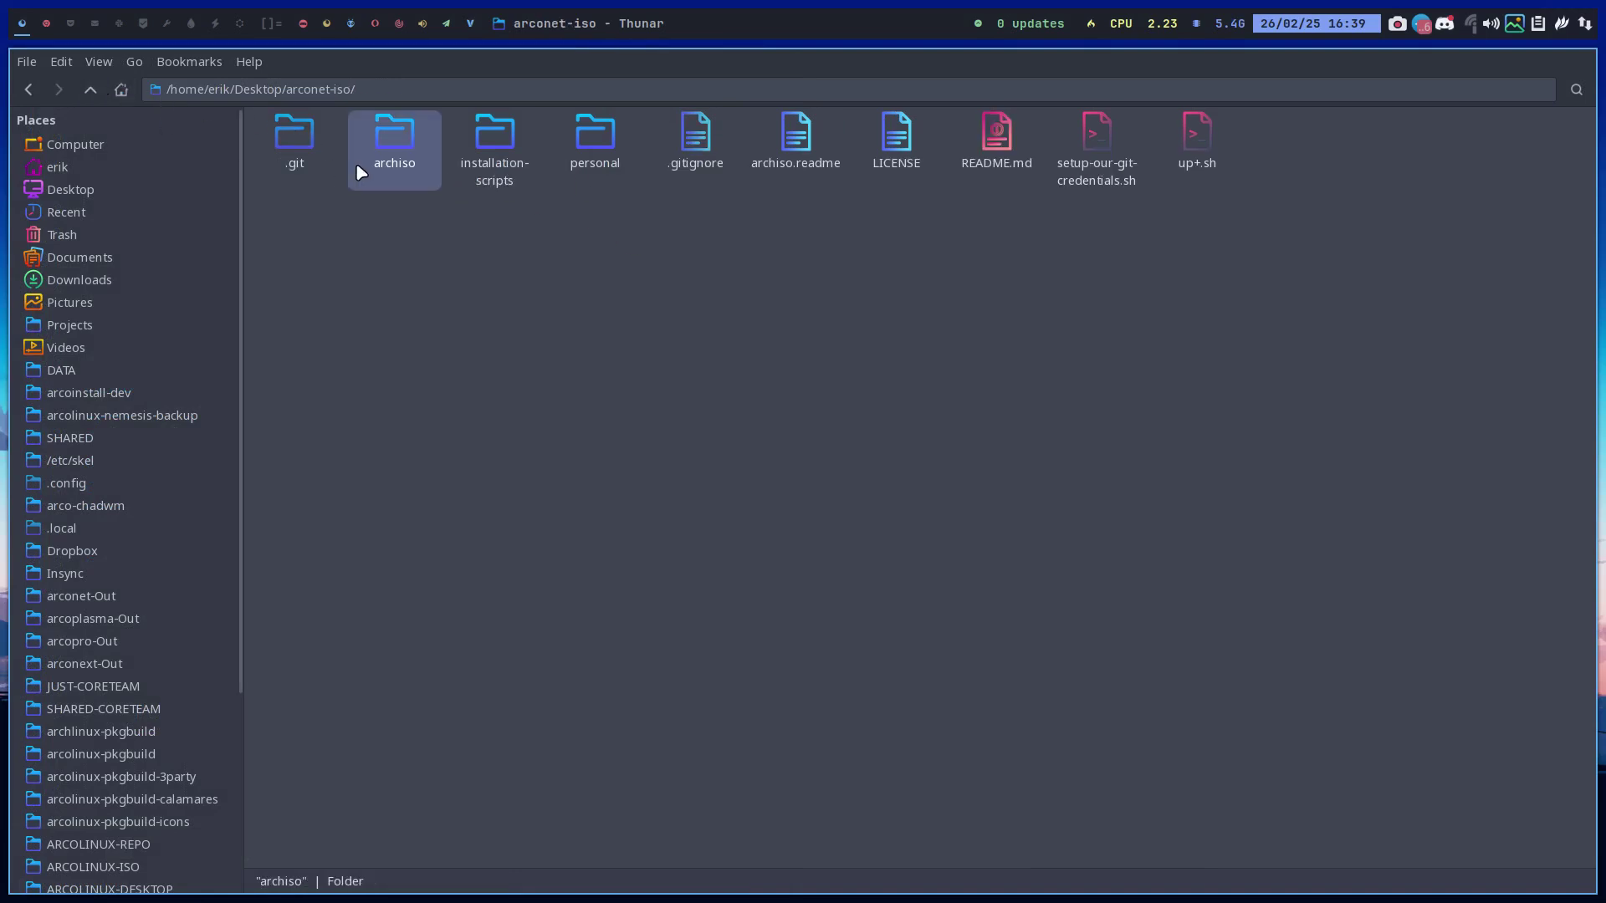
{"action": "double_click", "coordinate": [507, 141]}
{"action": "right_click", "coordinate": [456, 297]}
{"action": "left_click", "coordinate": [538, 385]}
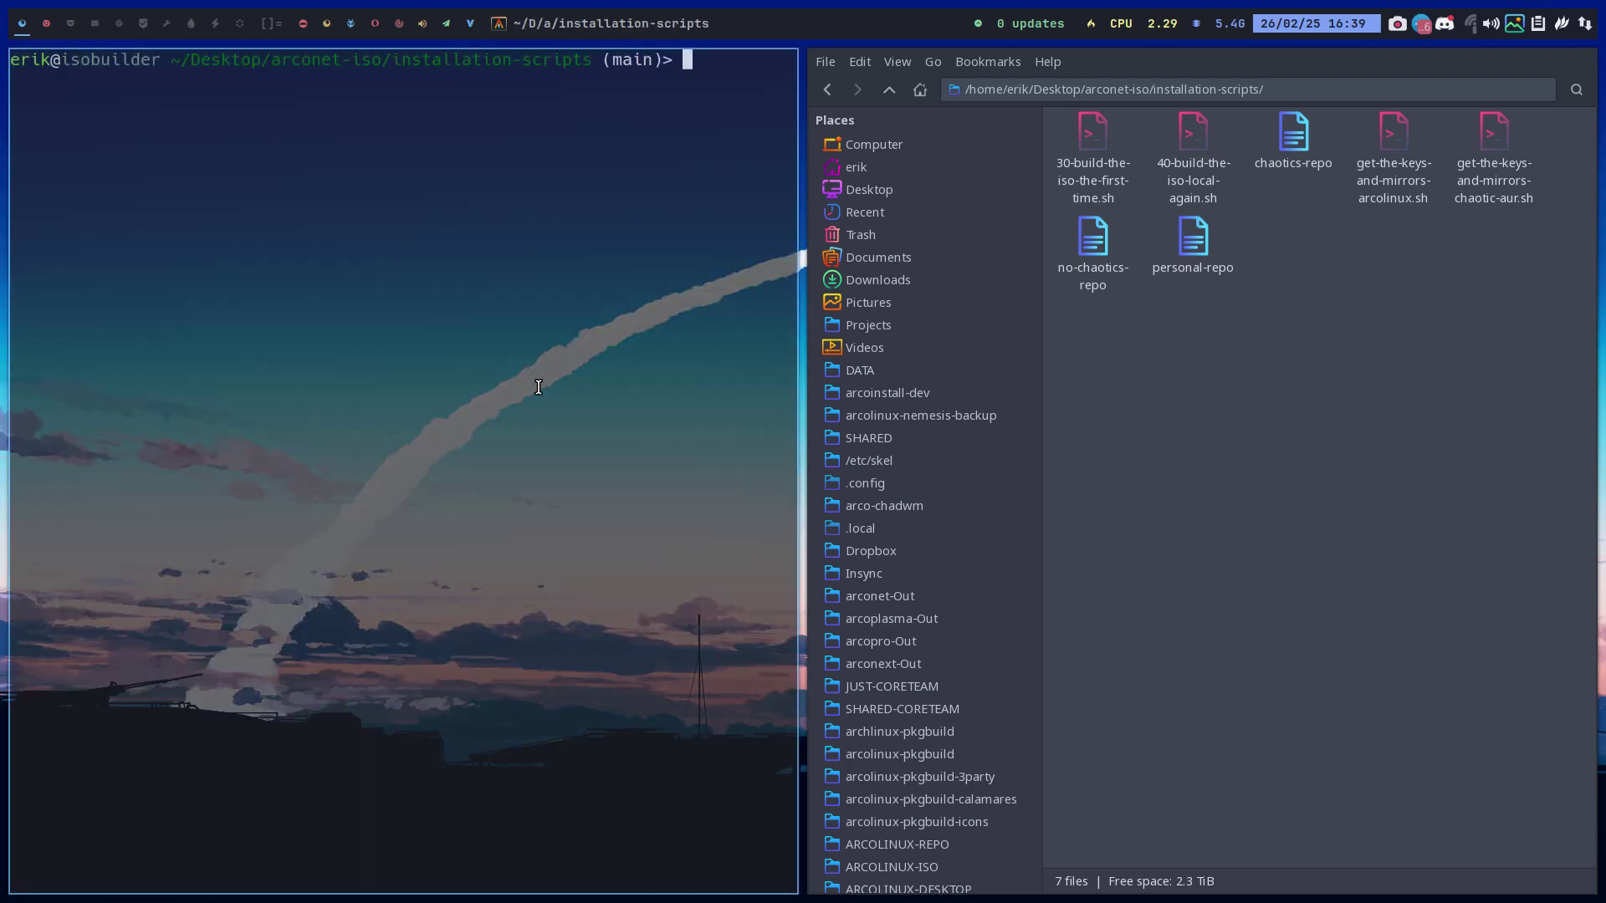
Run ./40-build-the-iso-local-again.sh with sudo; it fails with 'target not found: gnome-extras'
{"action": "type", "text": "./4"}
{"action": "key", "text": "Tab"}
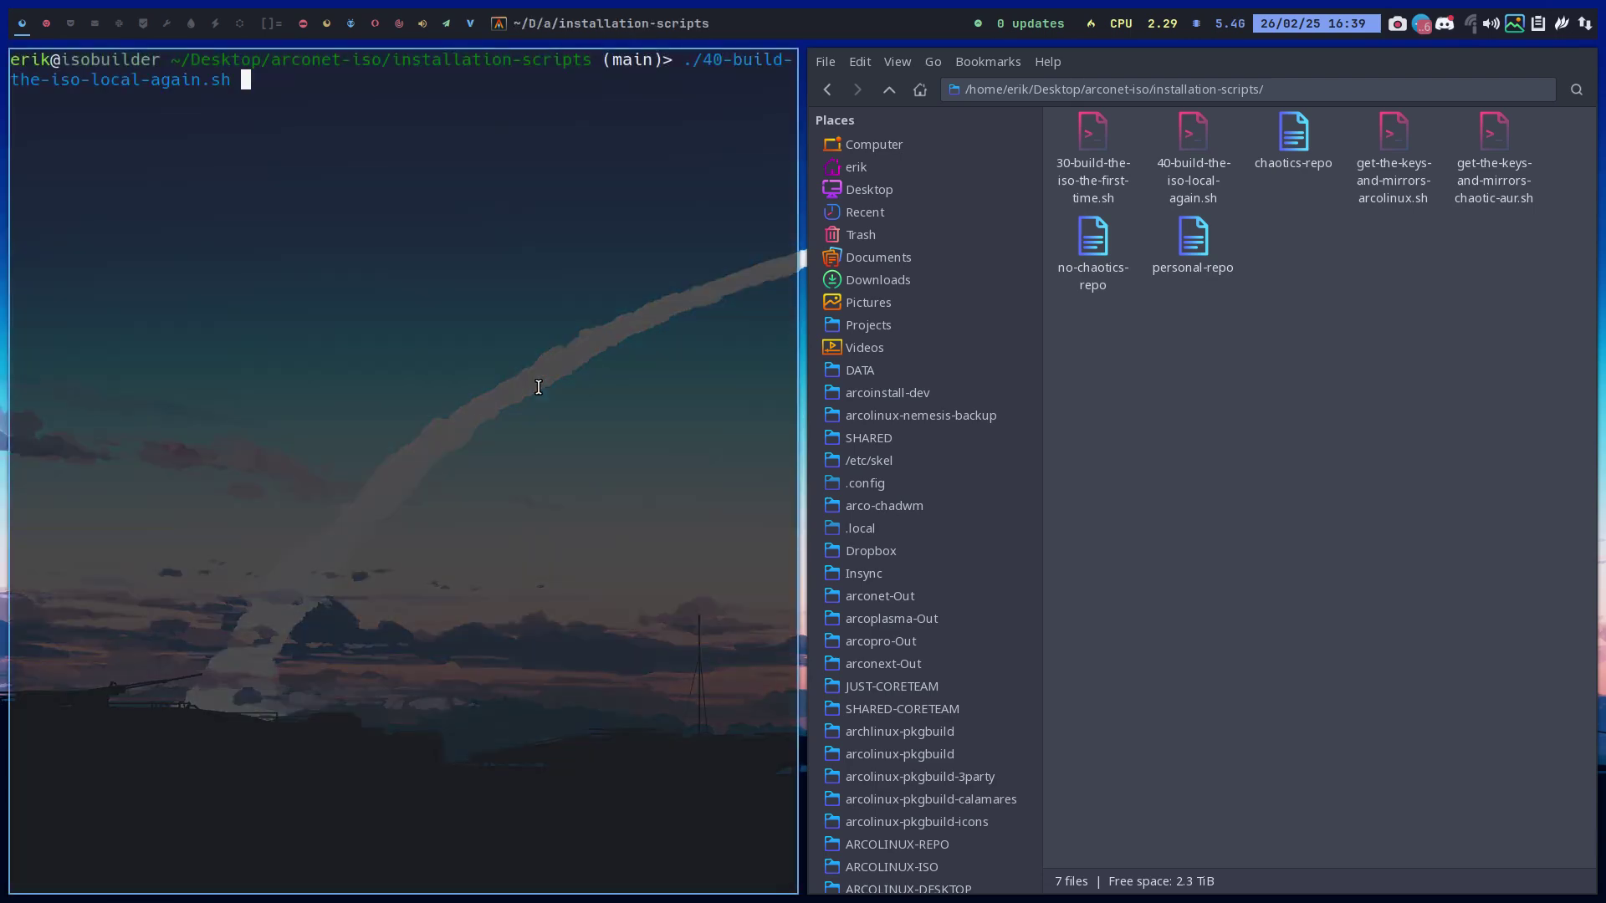
{"action": "key", "text": "Return"}
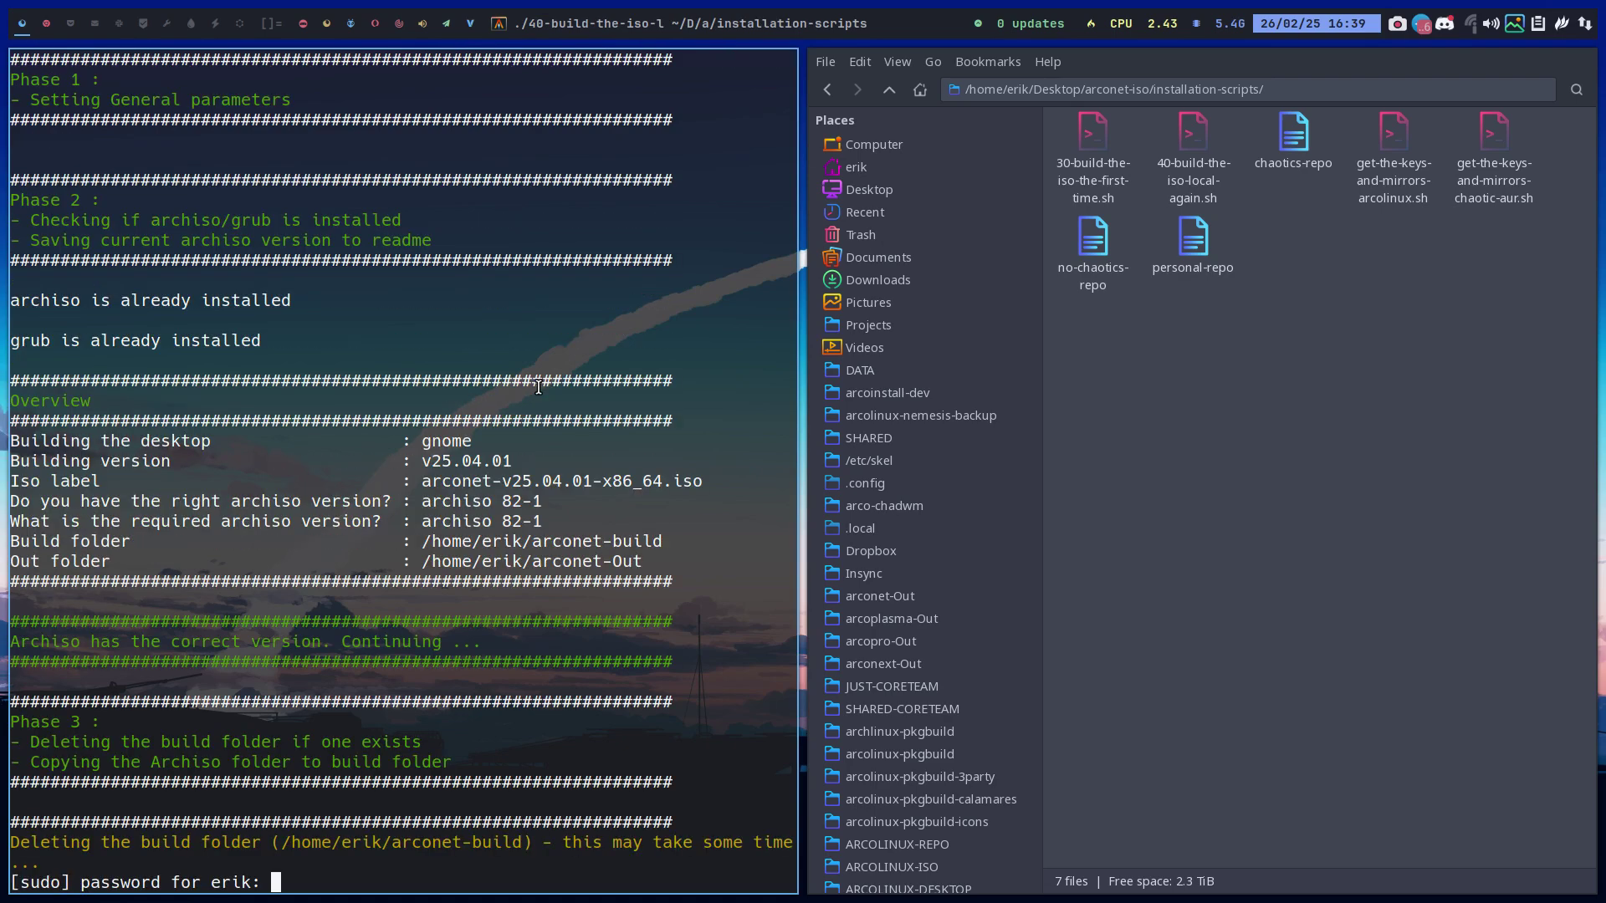
{"action": "key", "text": "Return"}
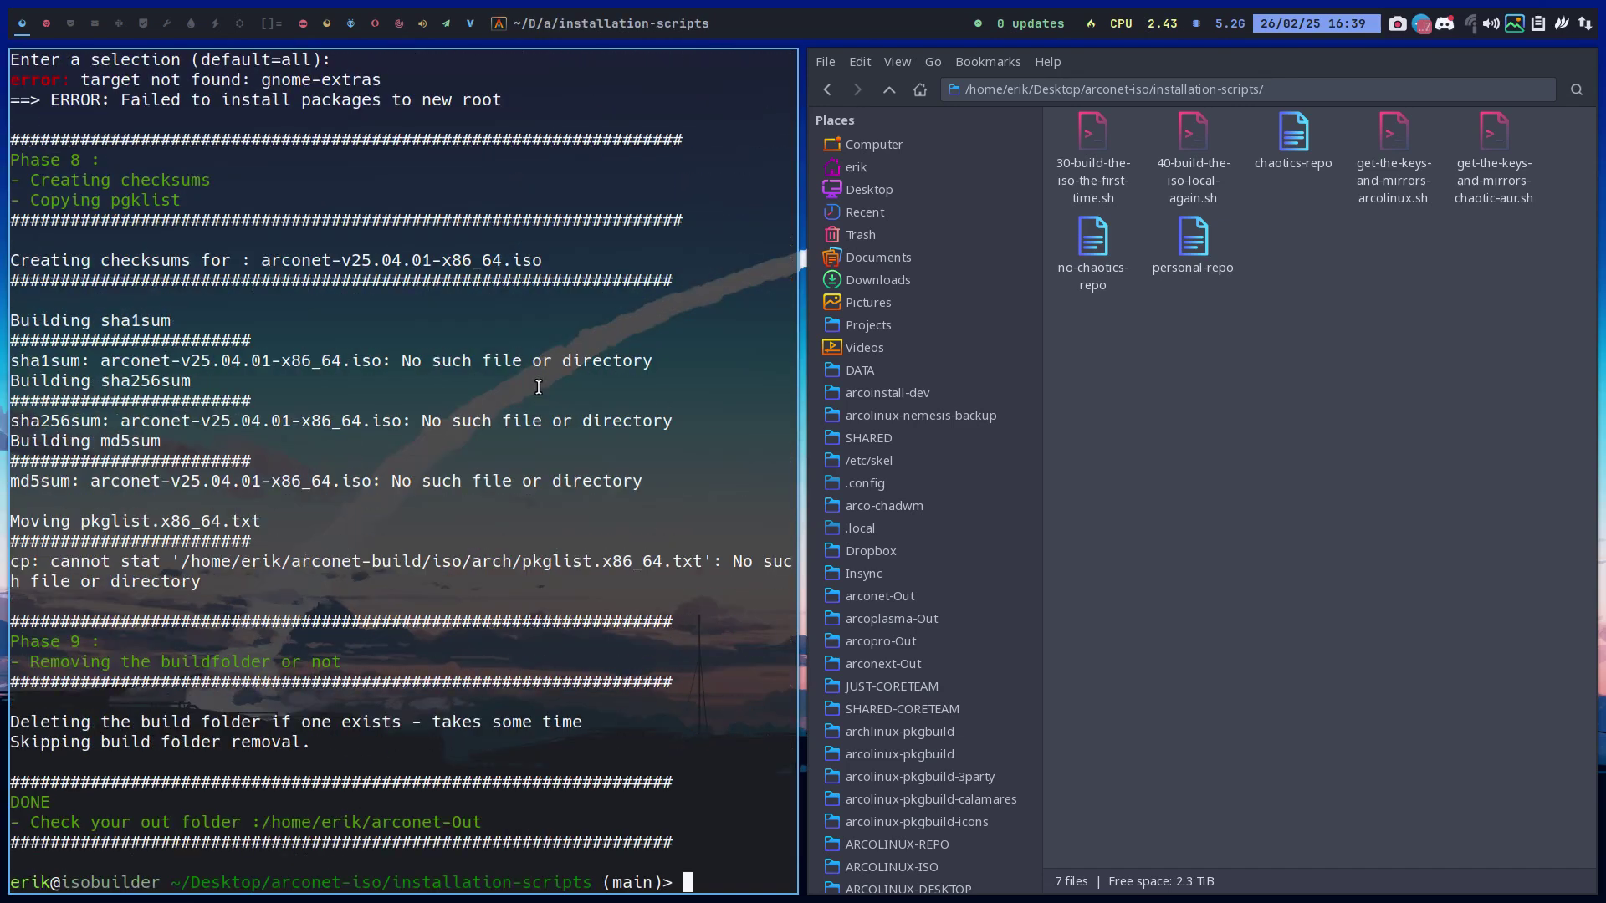
{"action": "scroll", "coordinate": [387, 108], "scroll_direction": "up", "scroll_amount": 2}
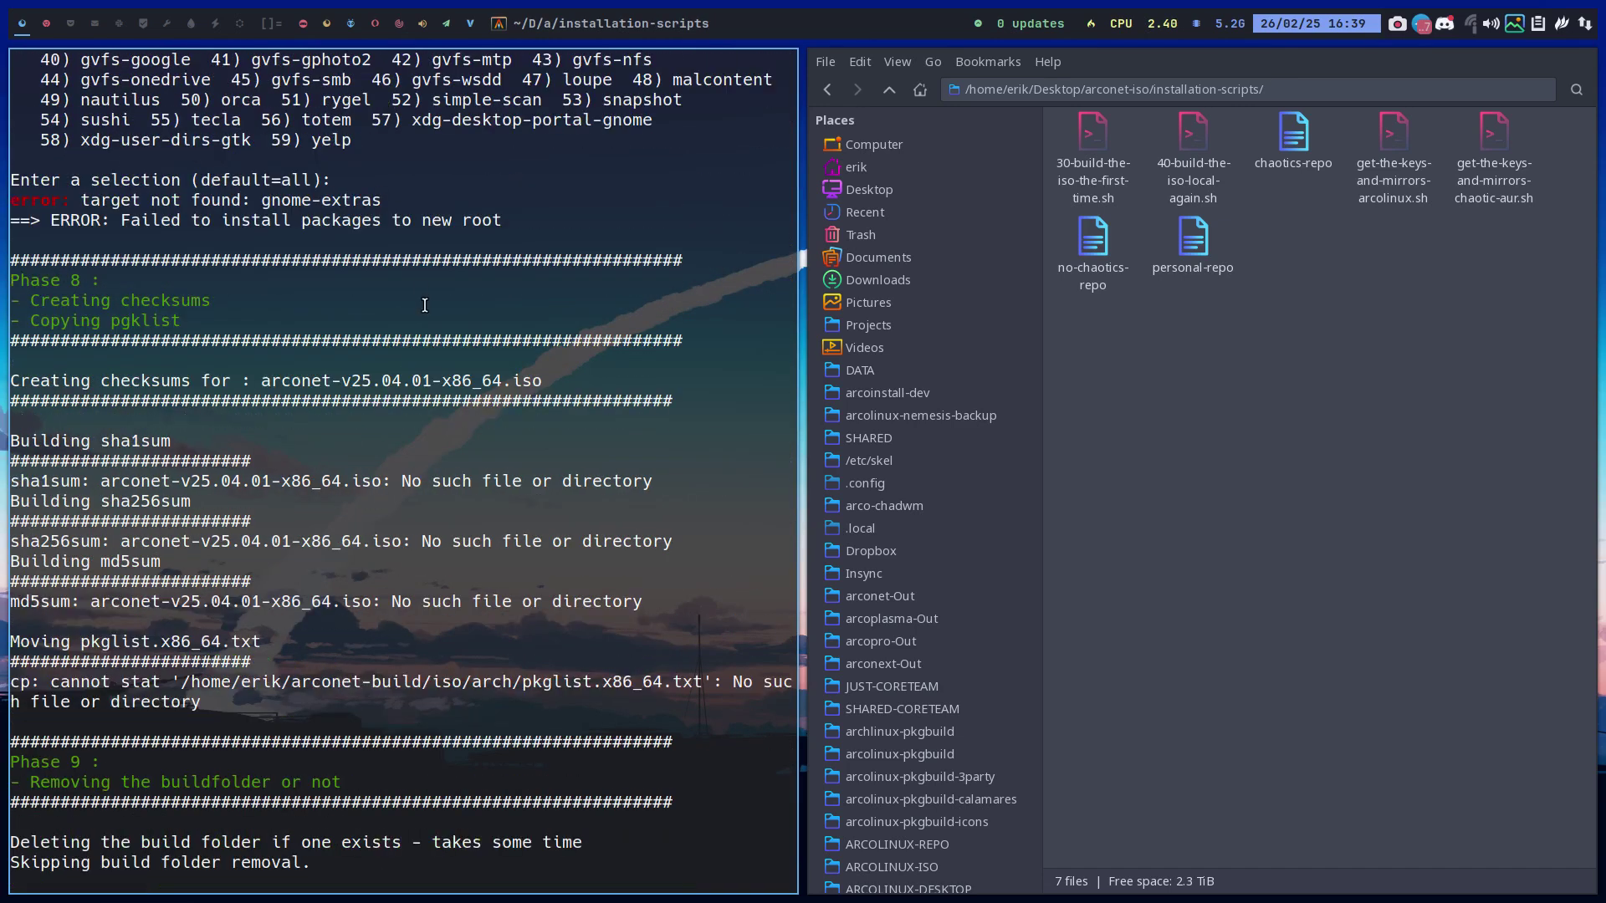
{"action": "key", "text": "super+Return"}
Type 'sudo pacman -S gnome-extra' in the new terminal without running it
{"action": "type", "text": "suy"}
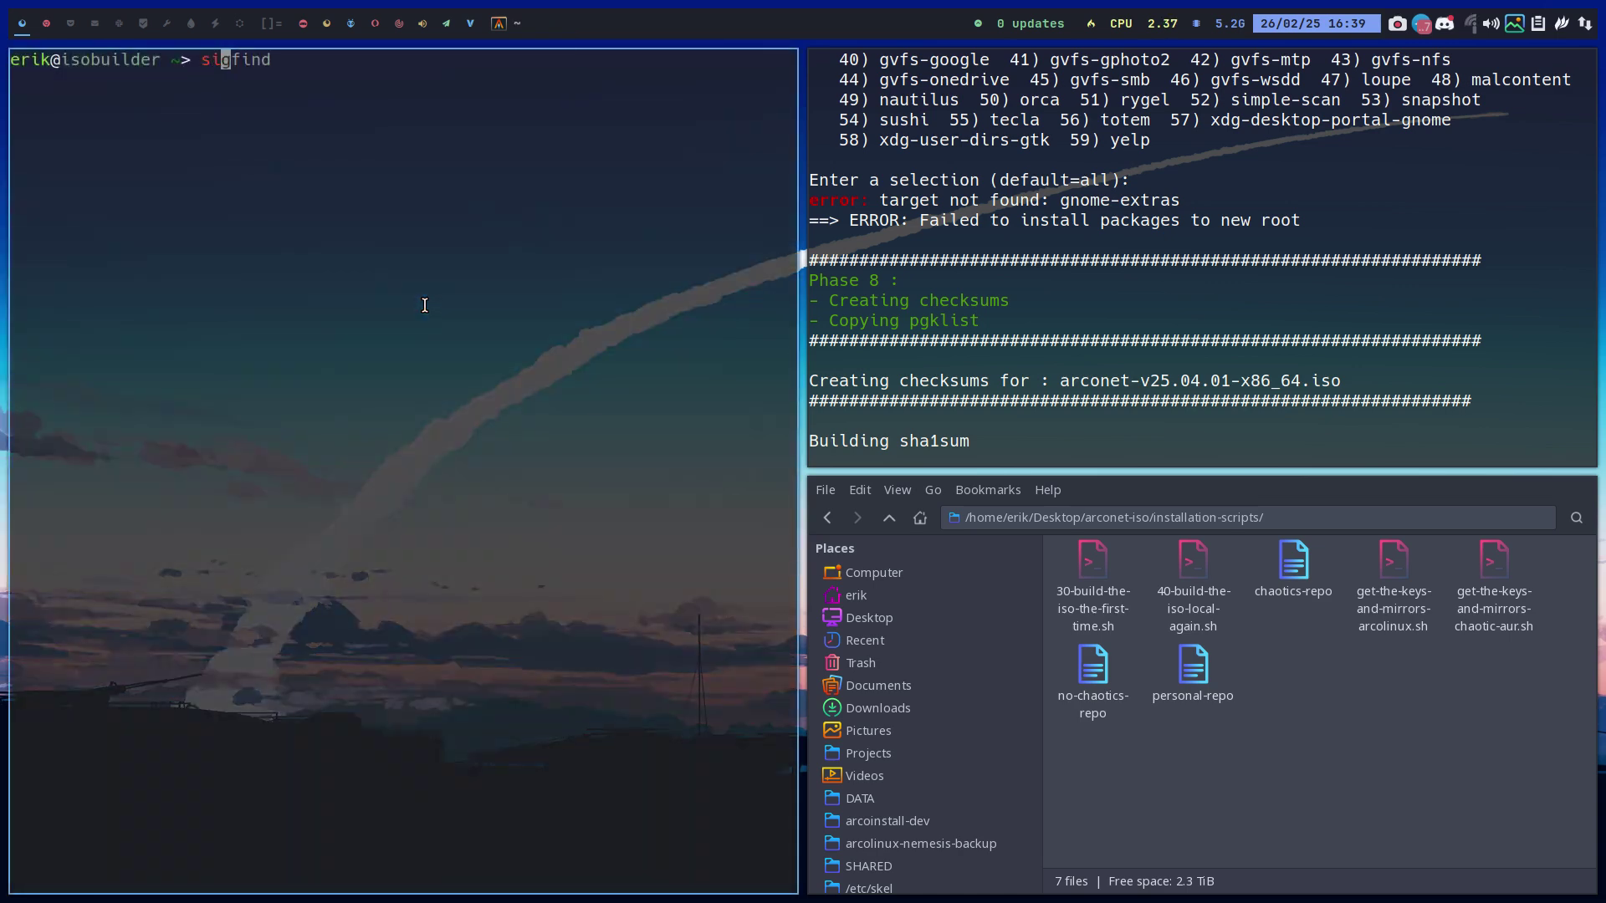
{"action": "key", "text": "BackSpace"}
{"action": "type", "text": "do pacman -S"}
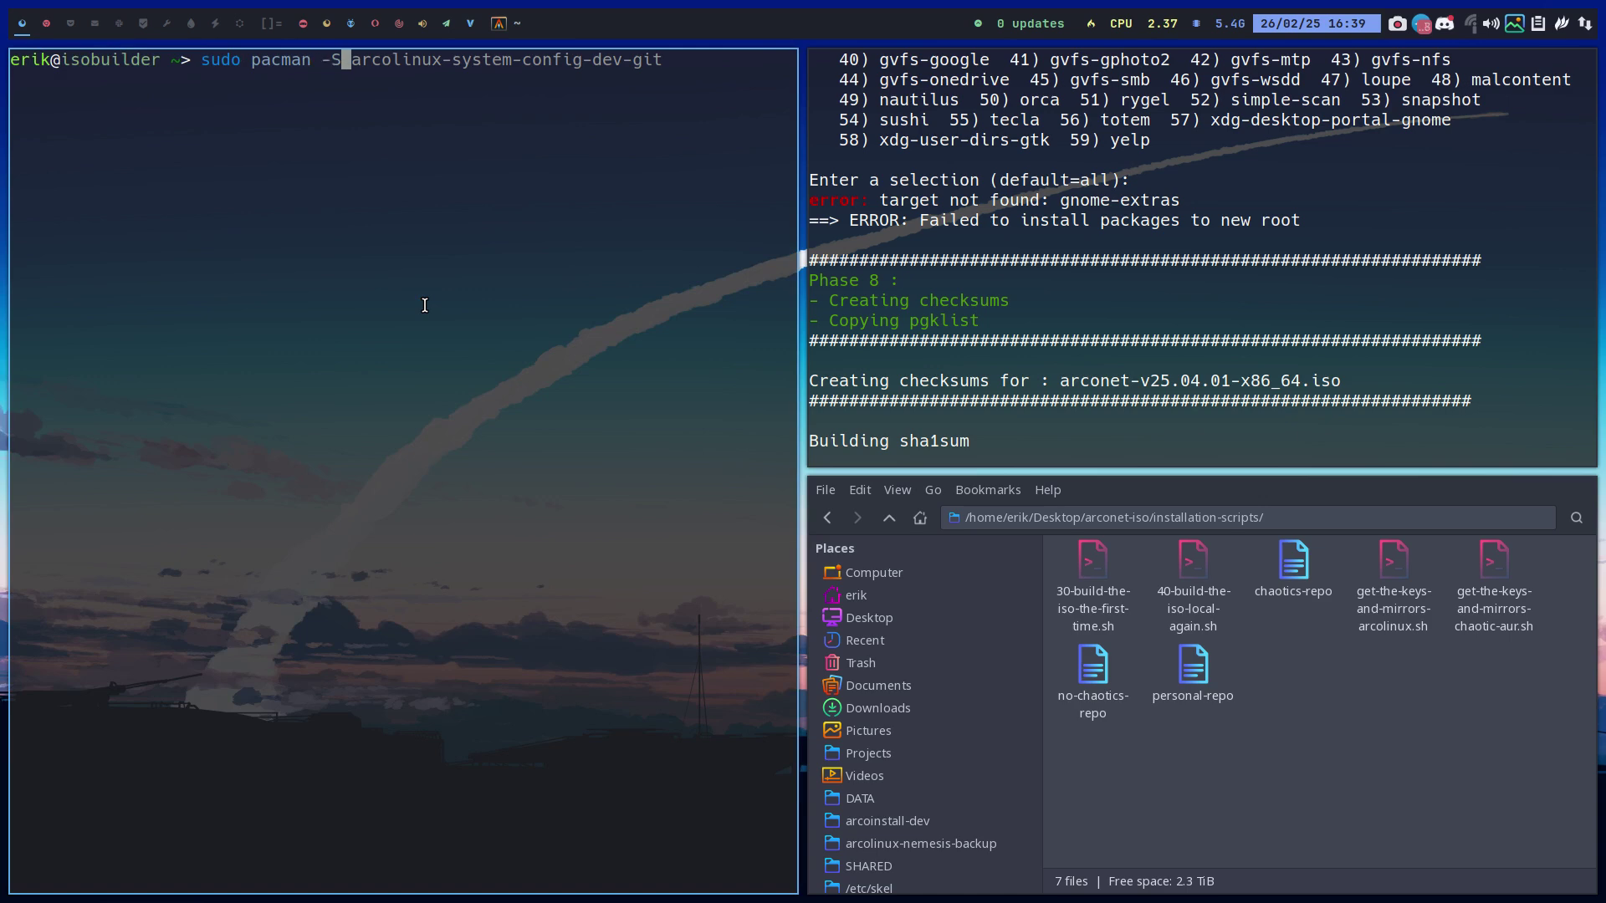
{"action": "type", "text": " gnome-de"}
{"action": "key", "text": "BackSpace"}
{"action": "key", "text": "BackSpace"}
{"action": "type", "text": "extra"}
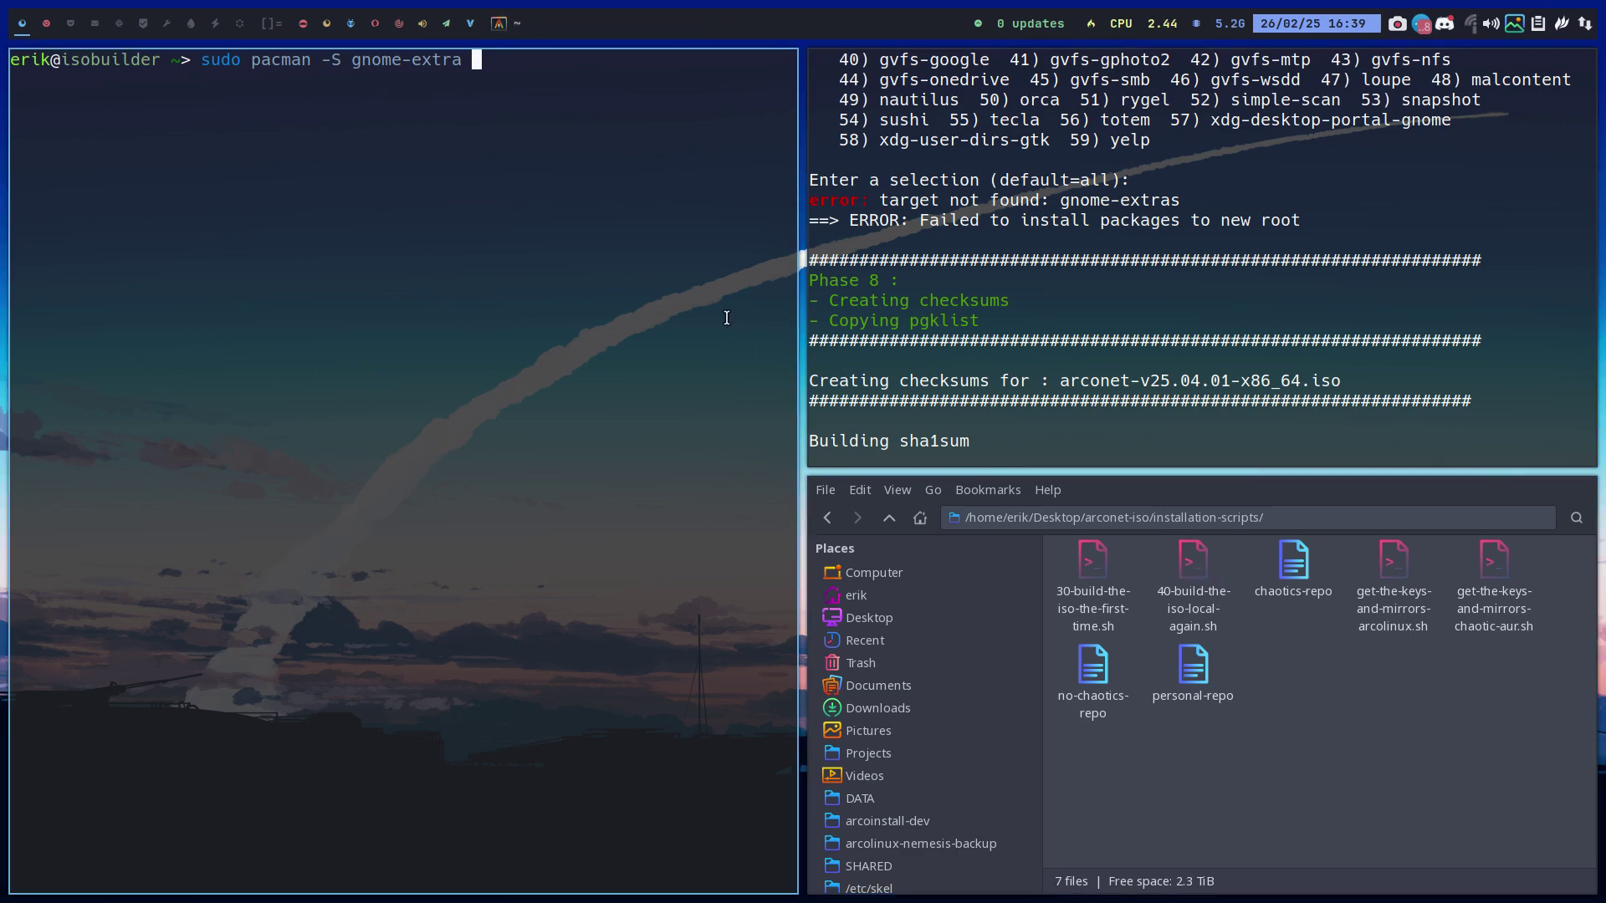
Switch to an empty workspace and open the dmenu application launcher
{"action": "left_click", "coordinate": [55, 21]}
{"action": "left_click", "coordinate": [65, 23]}
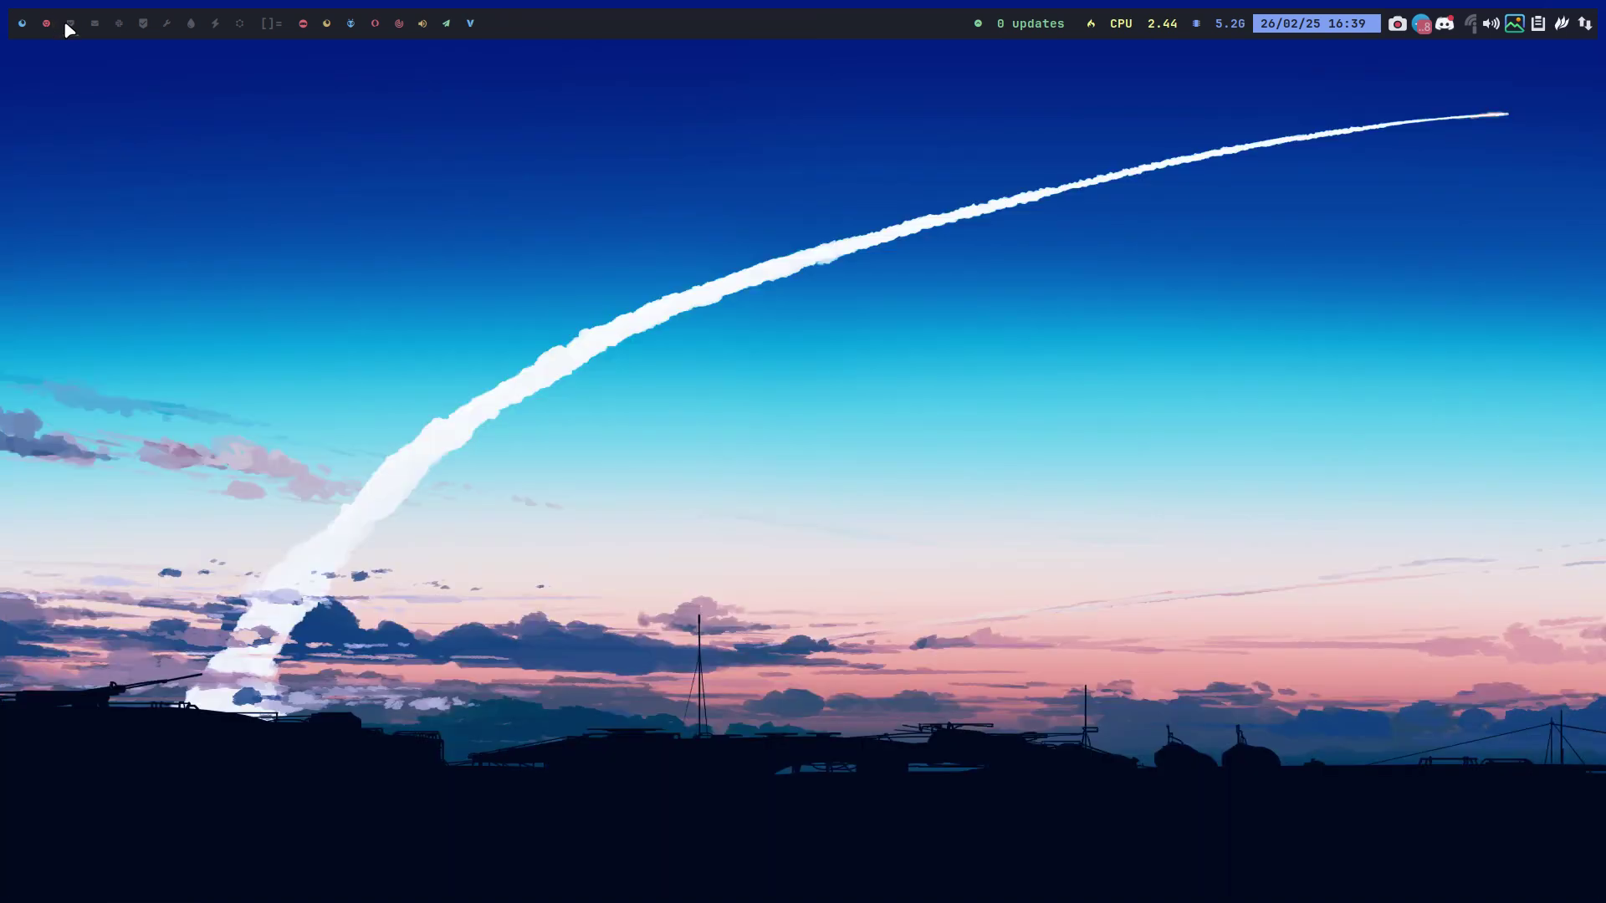
{"action": "key", "text": "super+p"}
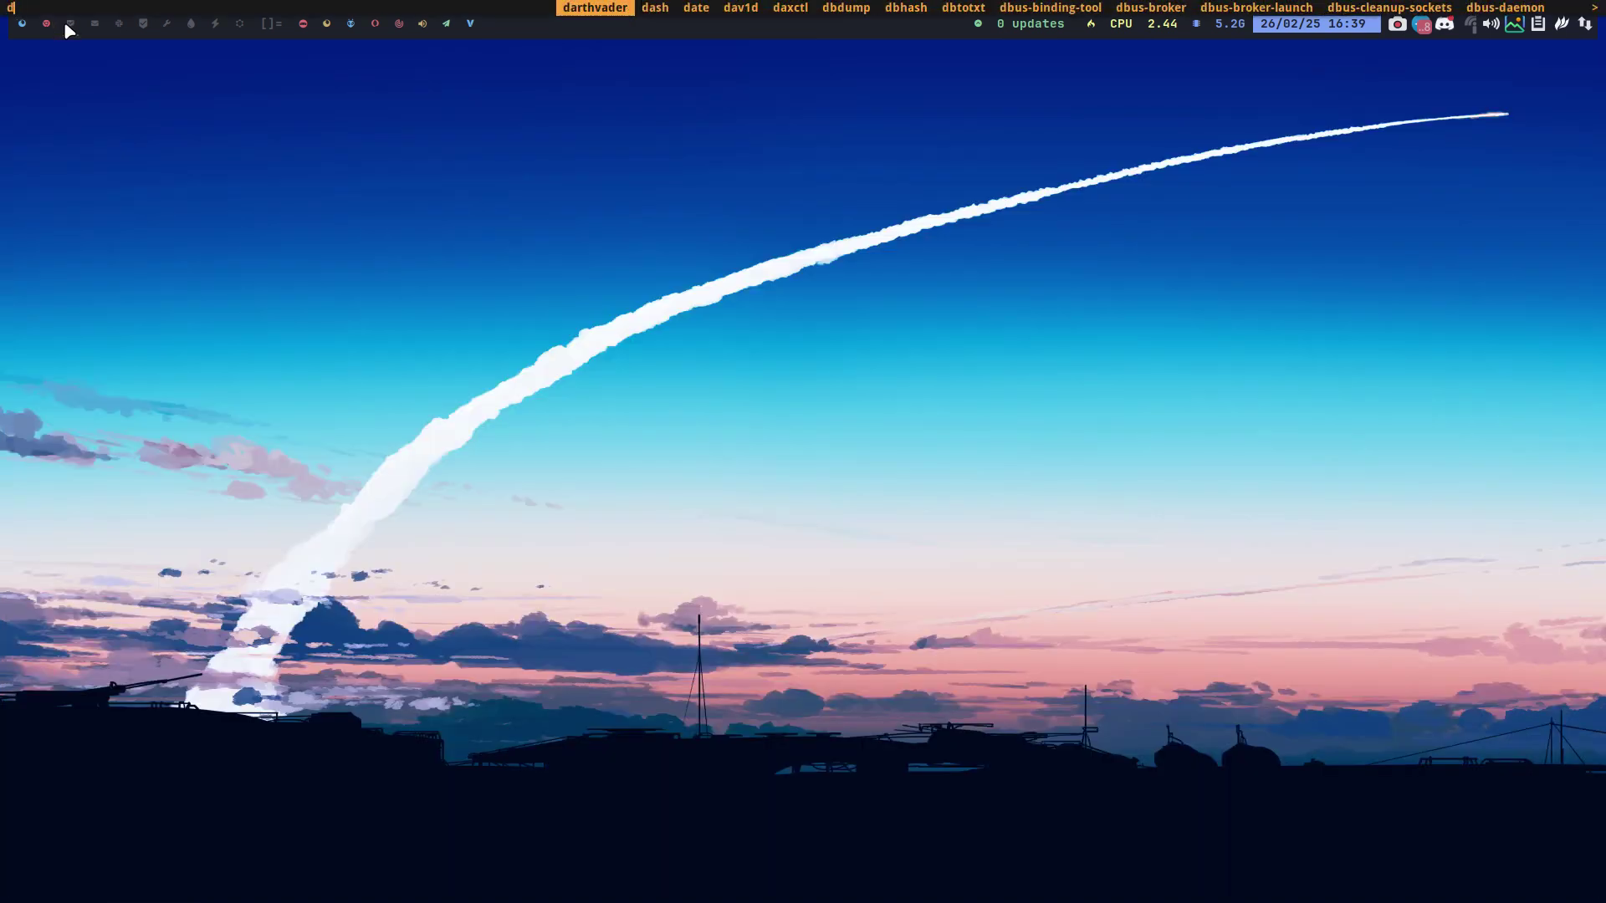
Launch Sublime Text with 'subl' and bring up the packages.x86_64 file
{"action": "type", "text": "sub"}
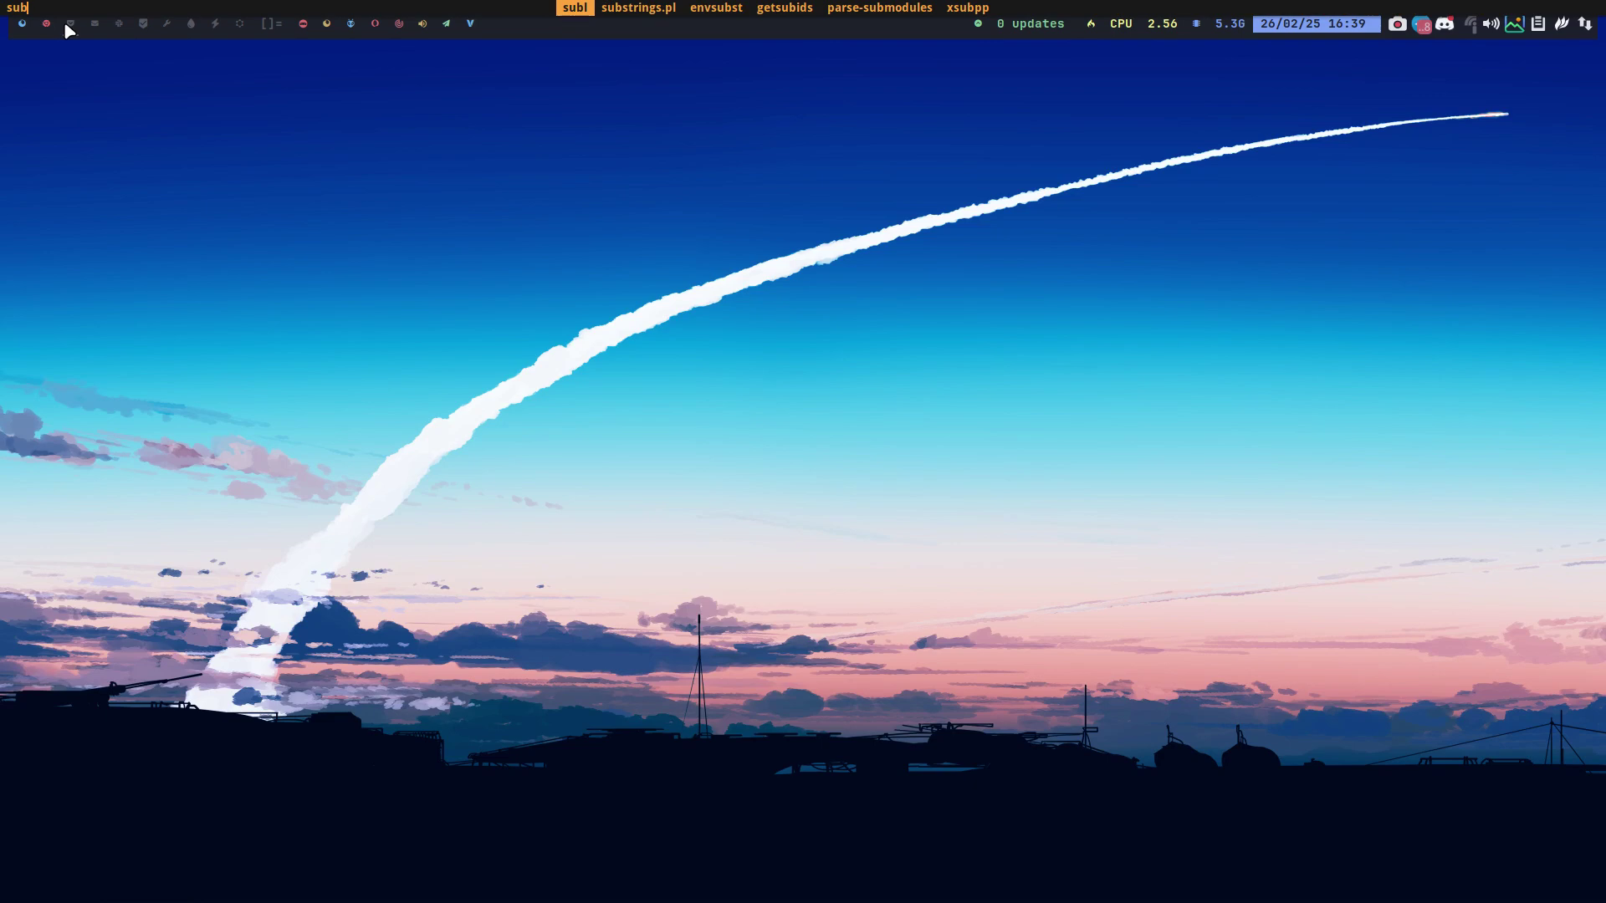
{"action": "key", "text": "Return"}
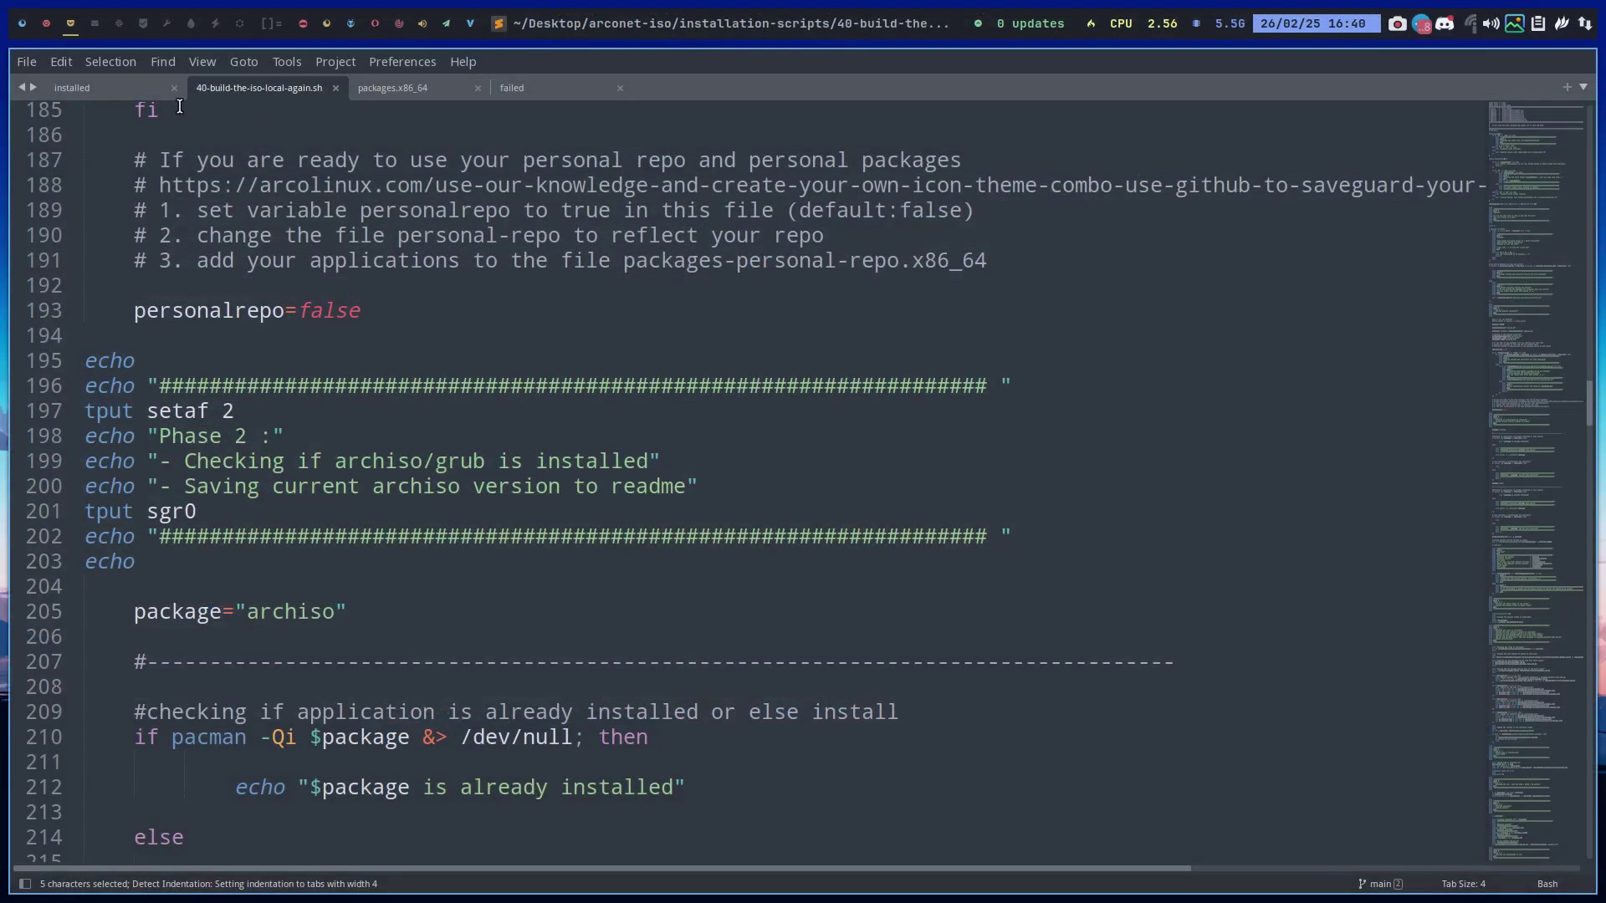
{"action": "left_click", "coordinate": [84, 87]}
{"action": "left_click", "coordinate": [418, 89]}
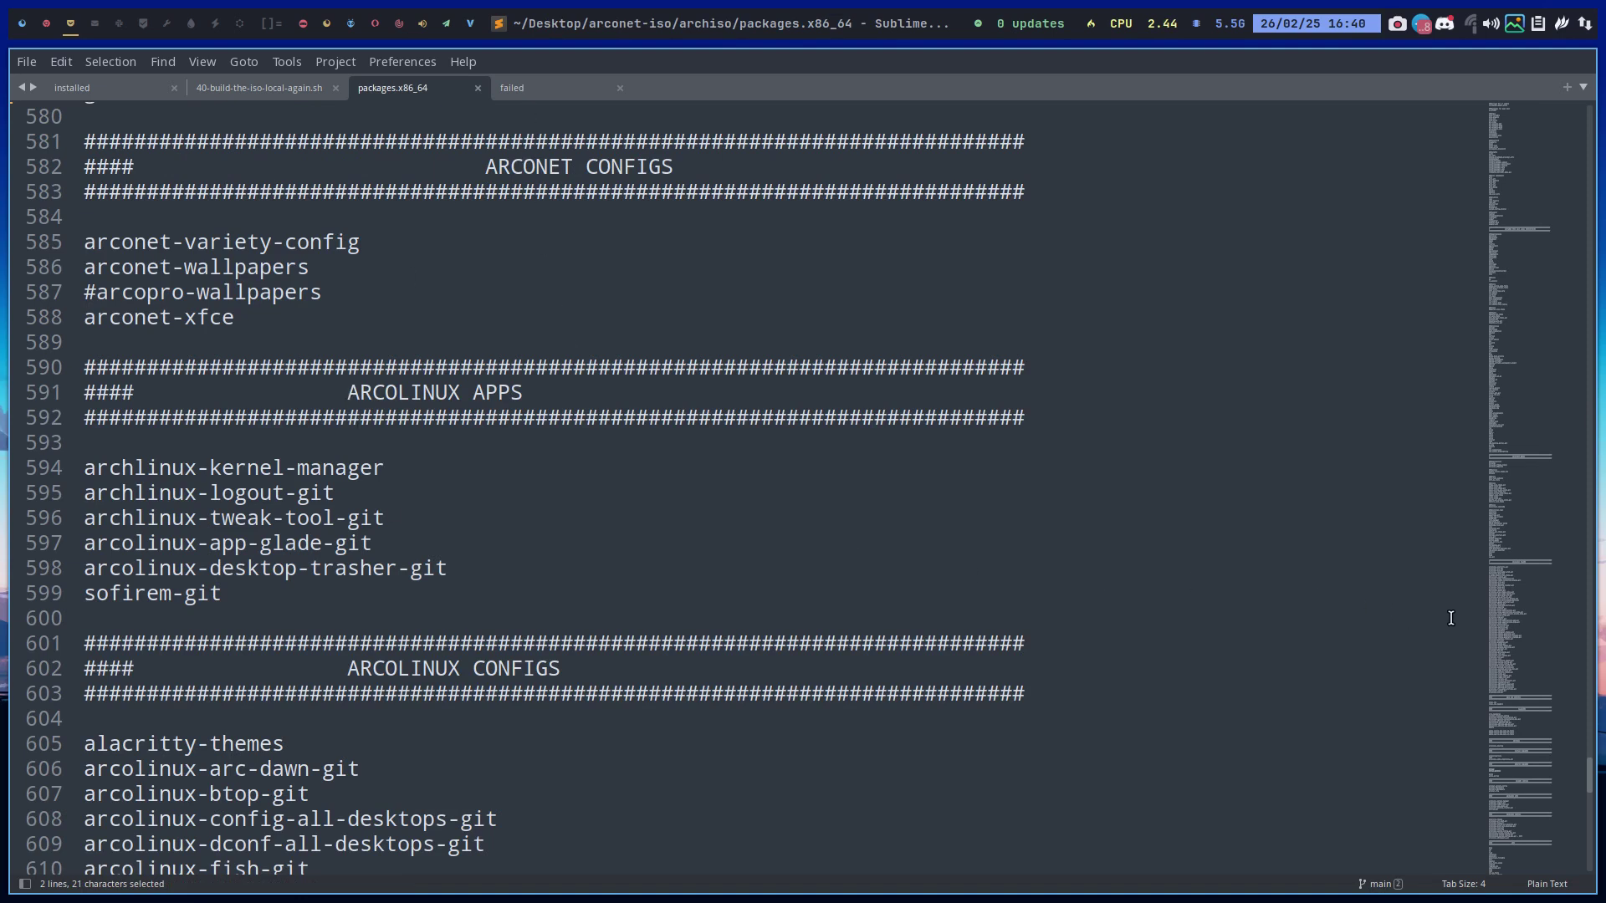
Rename gnome-extras to gnome-extra, save, and return to workspace 1
{"action": "key", "text": "ctrl+f"}
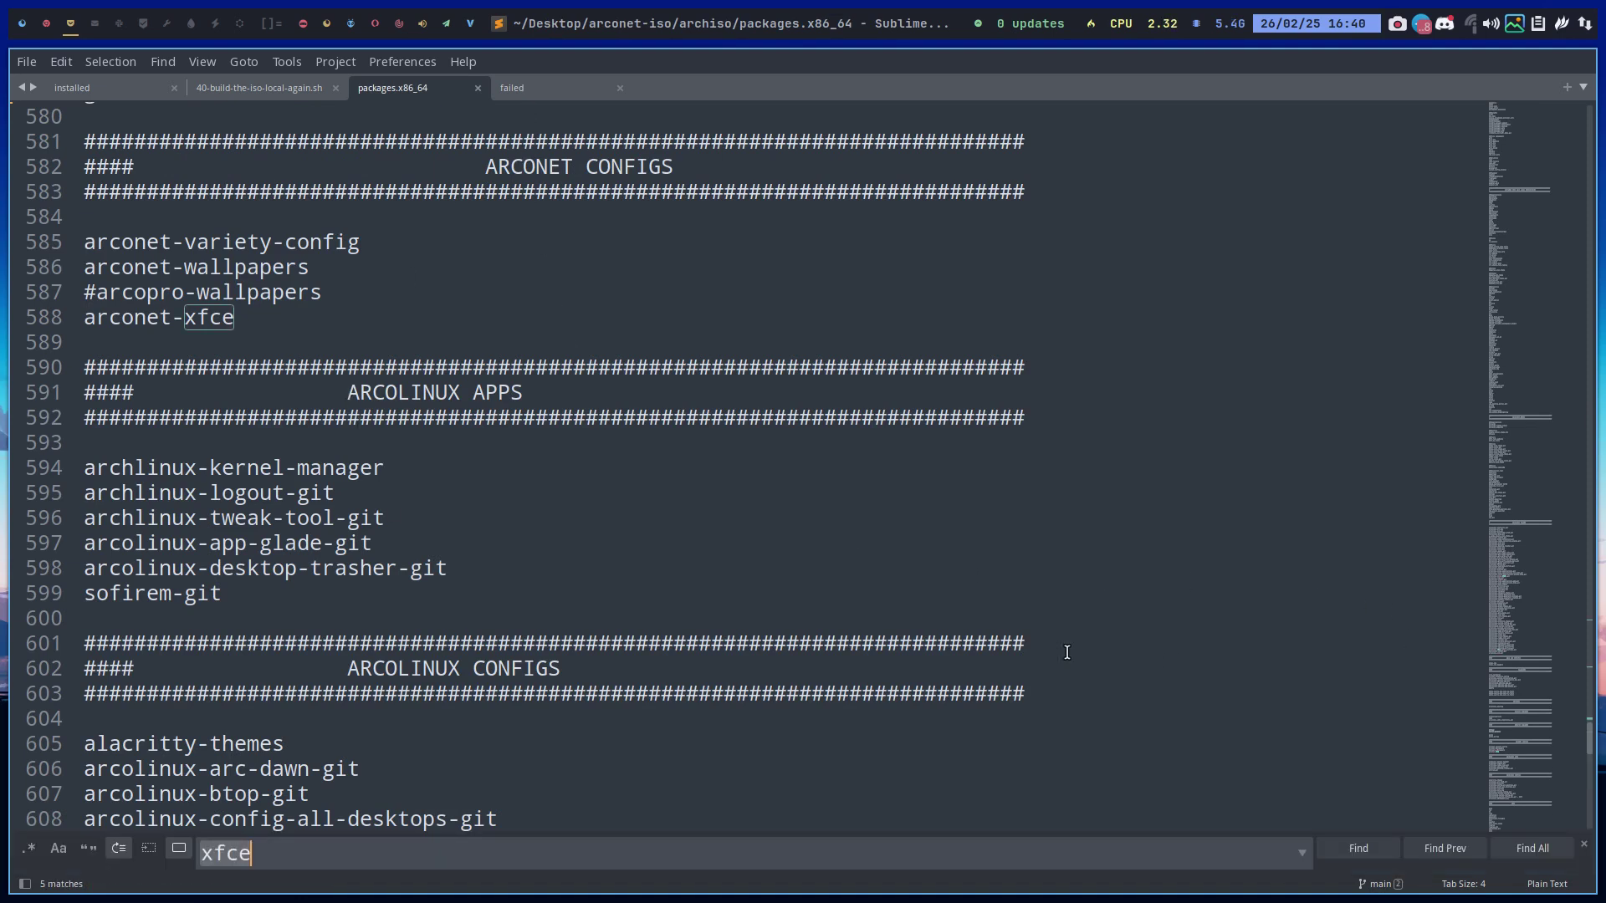
{"action": "type", "text": "g"}
{"action": "key", "text": "BackSpace"}
{"action": "type", "text": "extra"}
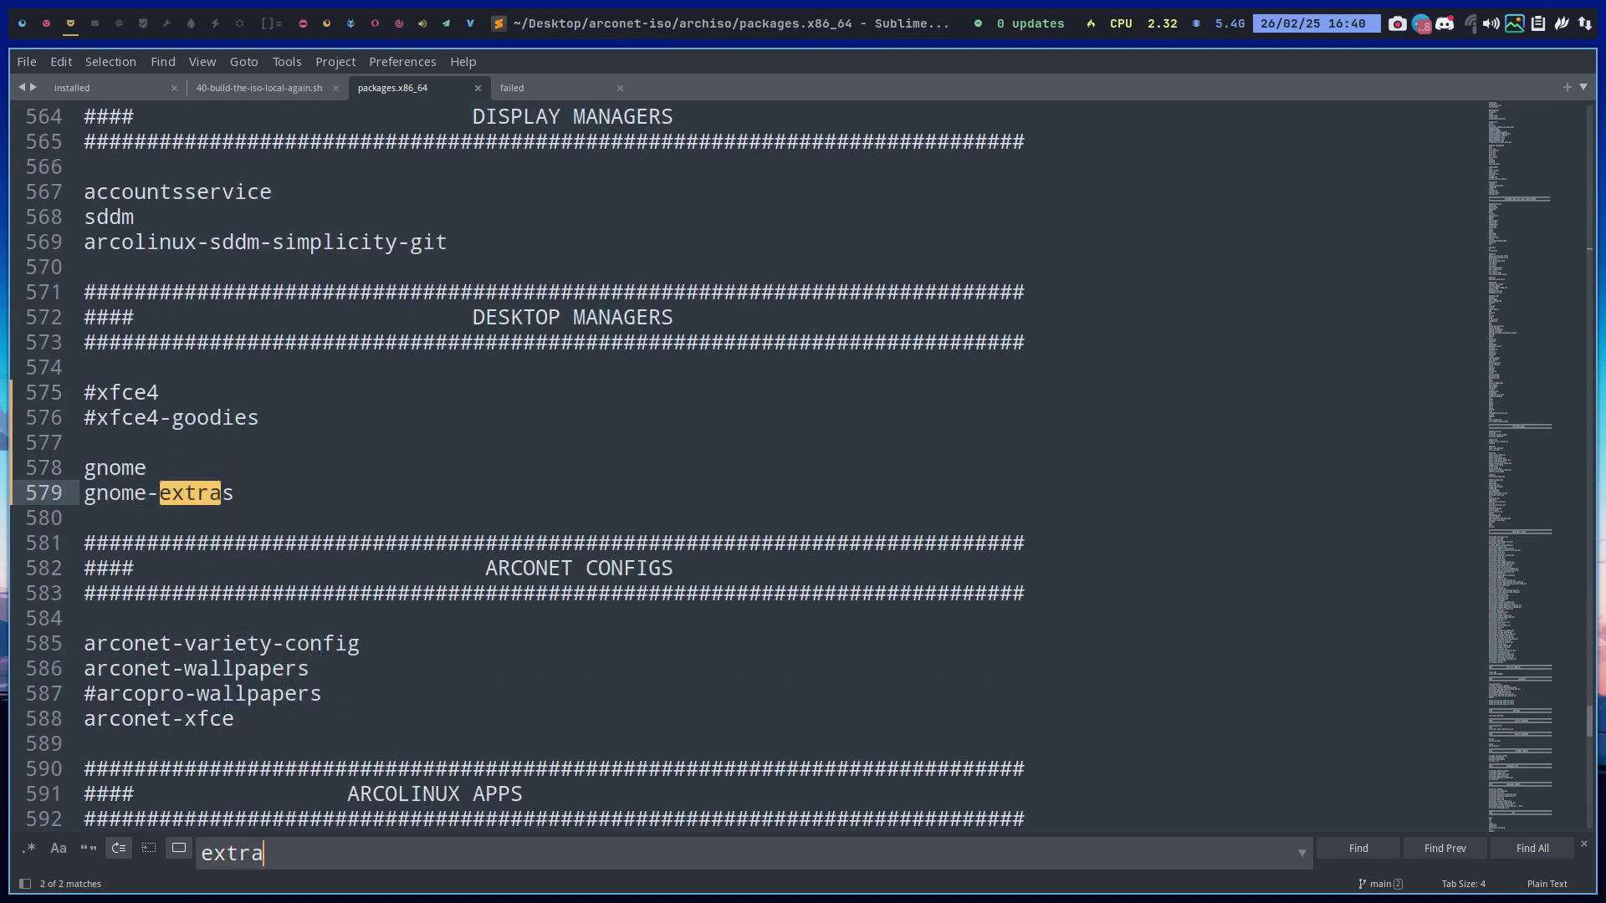
{"action": "left_click", "coordinate": [341, 486]}
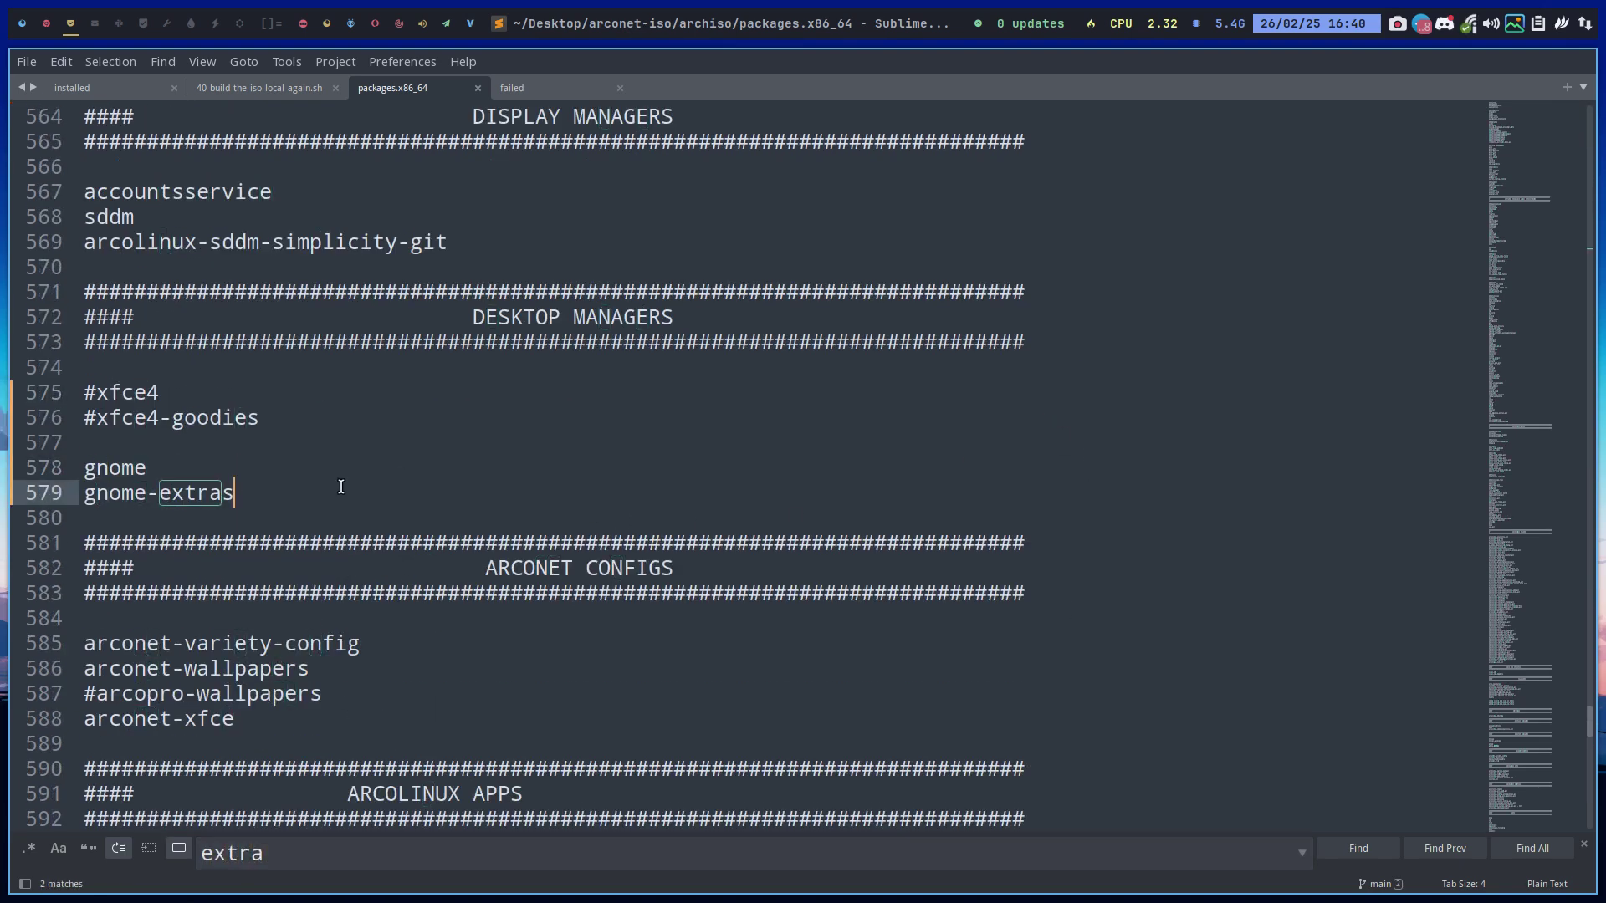
{"action": "key", "text": "BackSpace"}
{"action": "key", "text": "ctrl+s"}
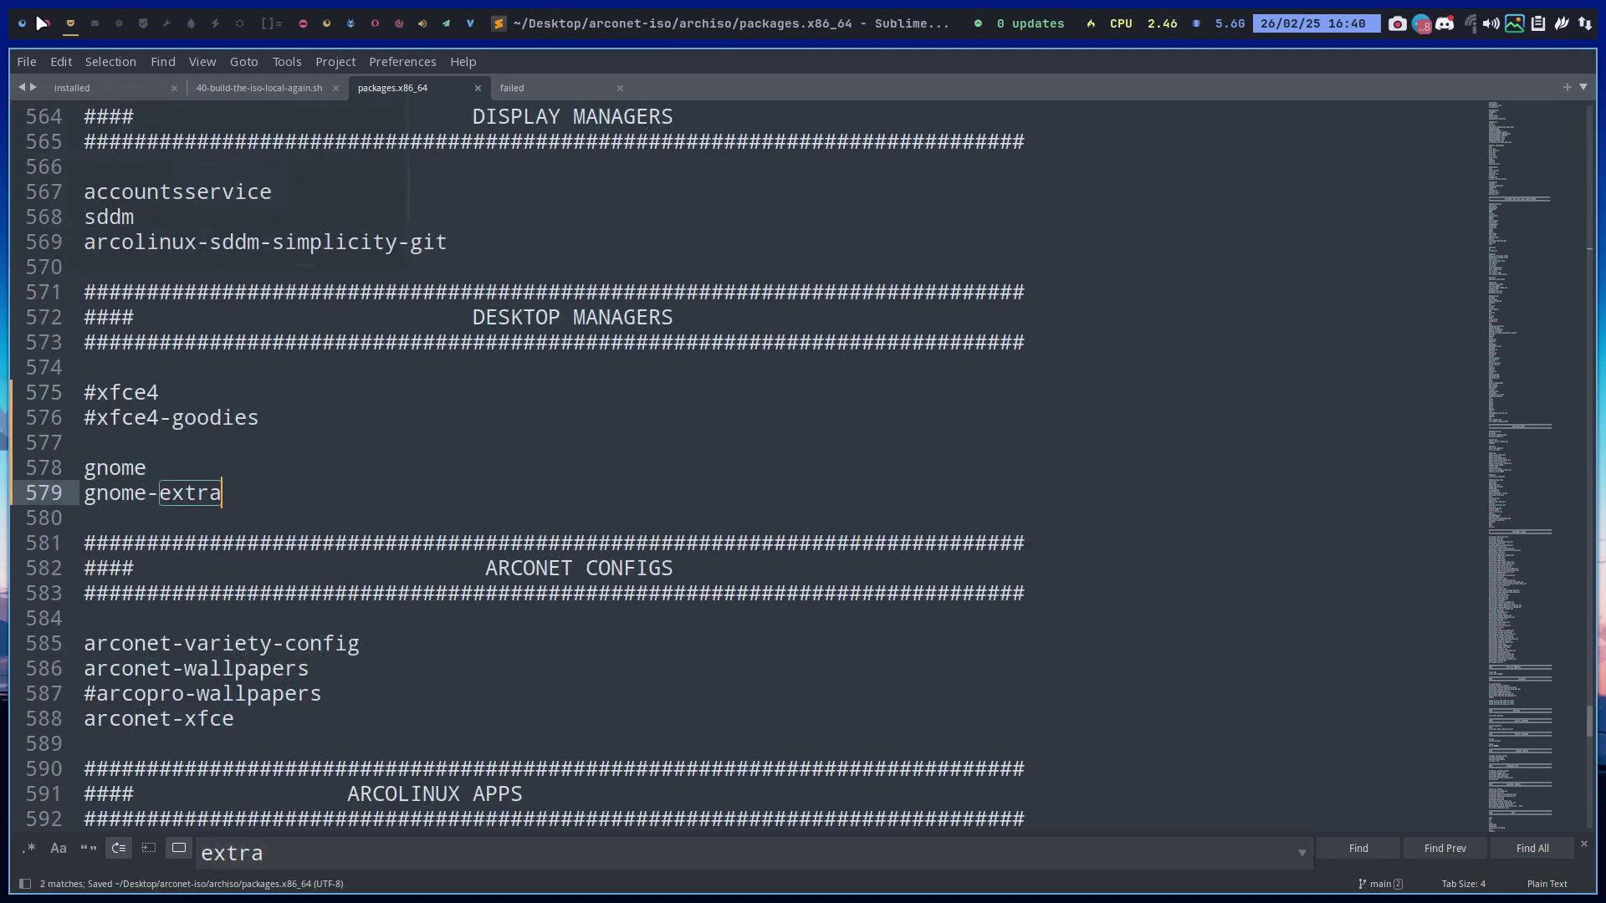
{"action": "left_click", "coordinate": [25, 28]}
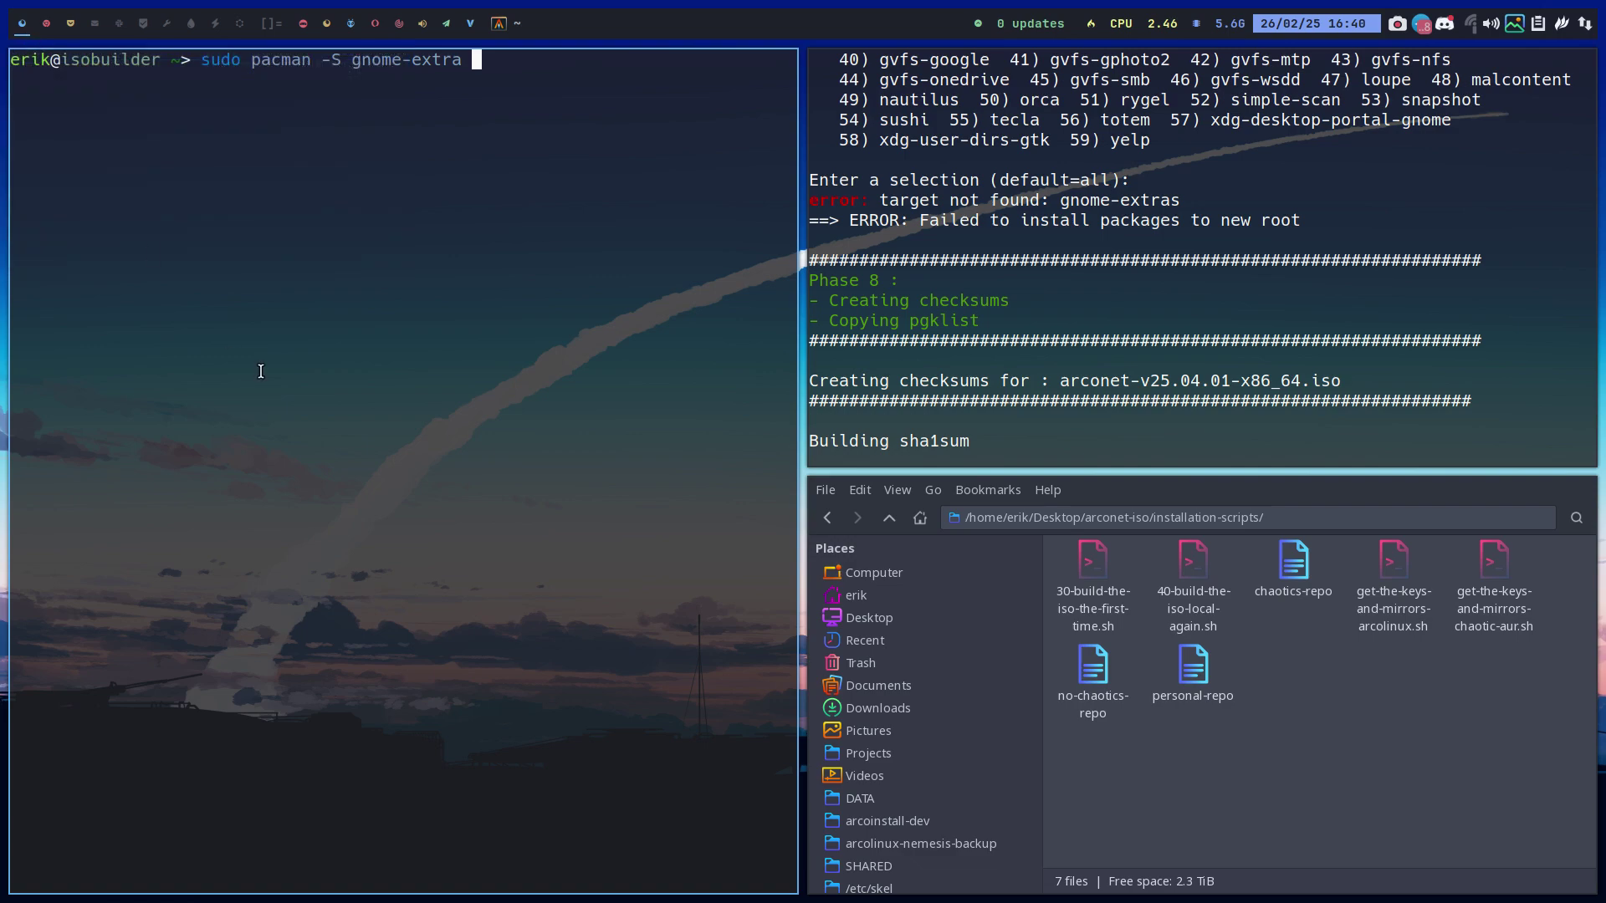
Close the spare pacman terminal and rerun ./40-build-the-iso-local-again.sh from command history
{"action": "key", "text": "super+q"}
{"action": "key", "text": "Up"}
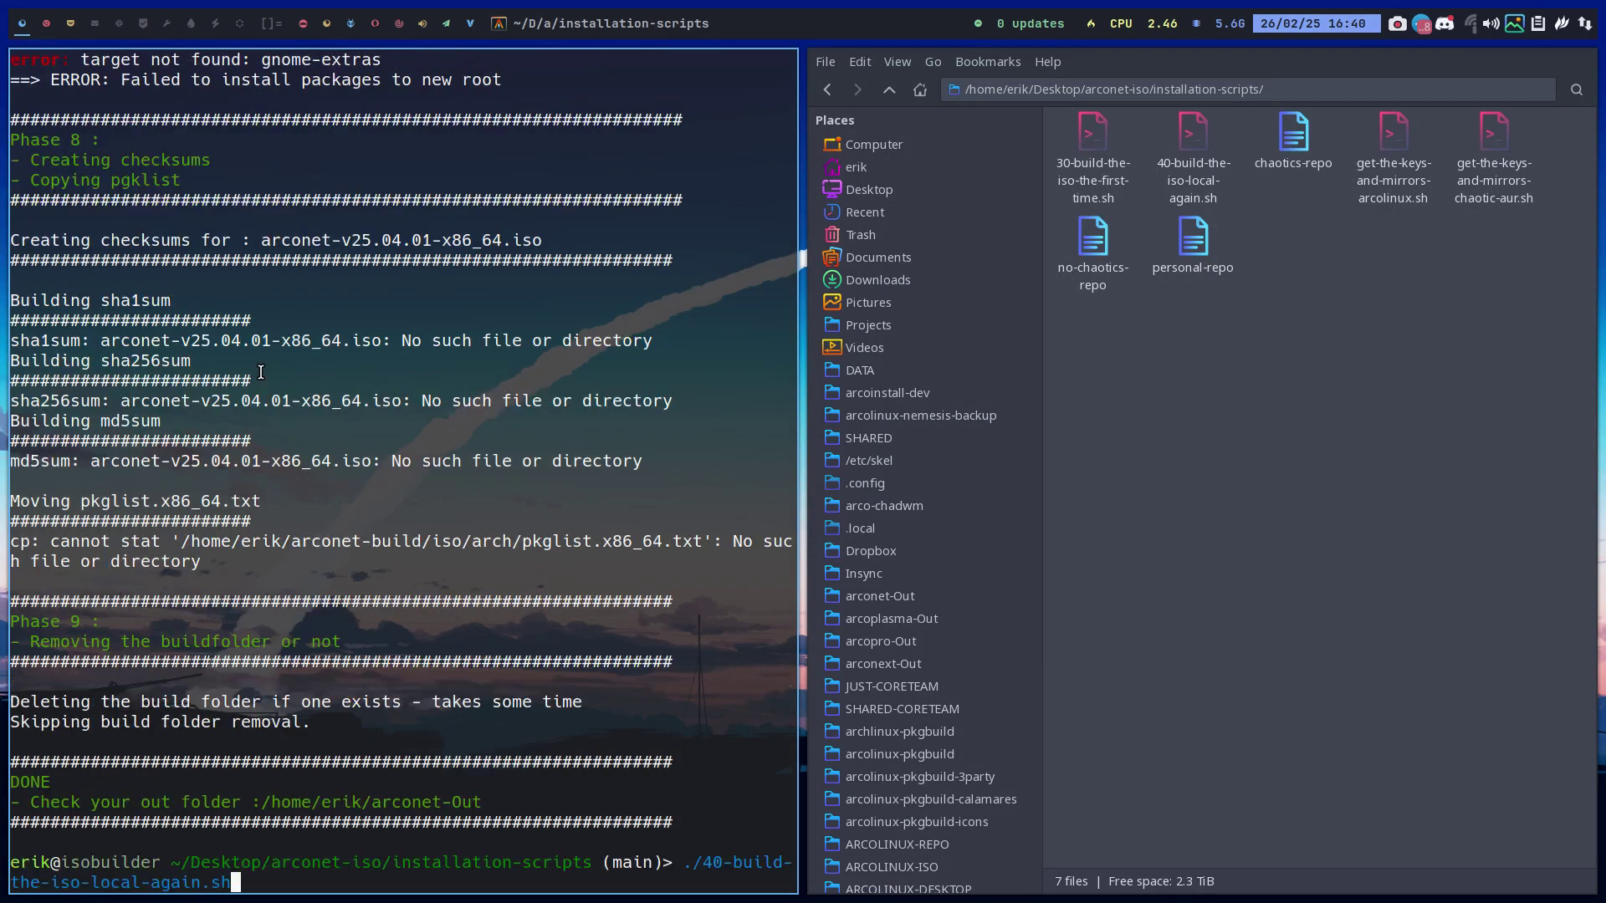
{"action": "key", "text": "Return"}
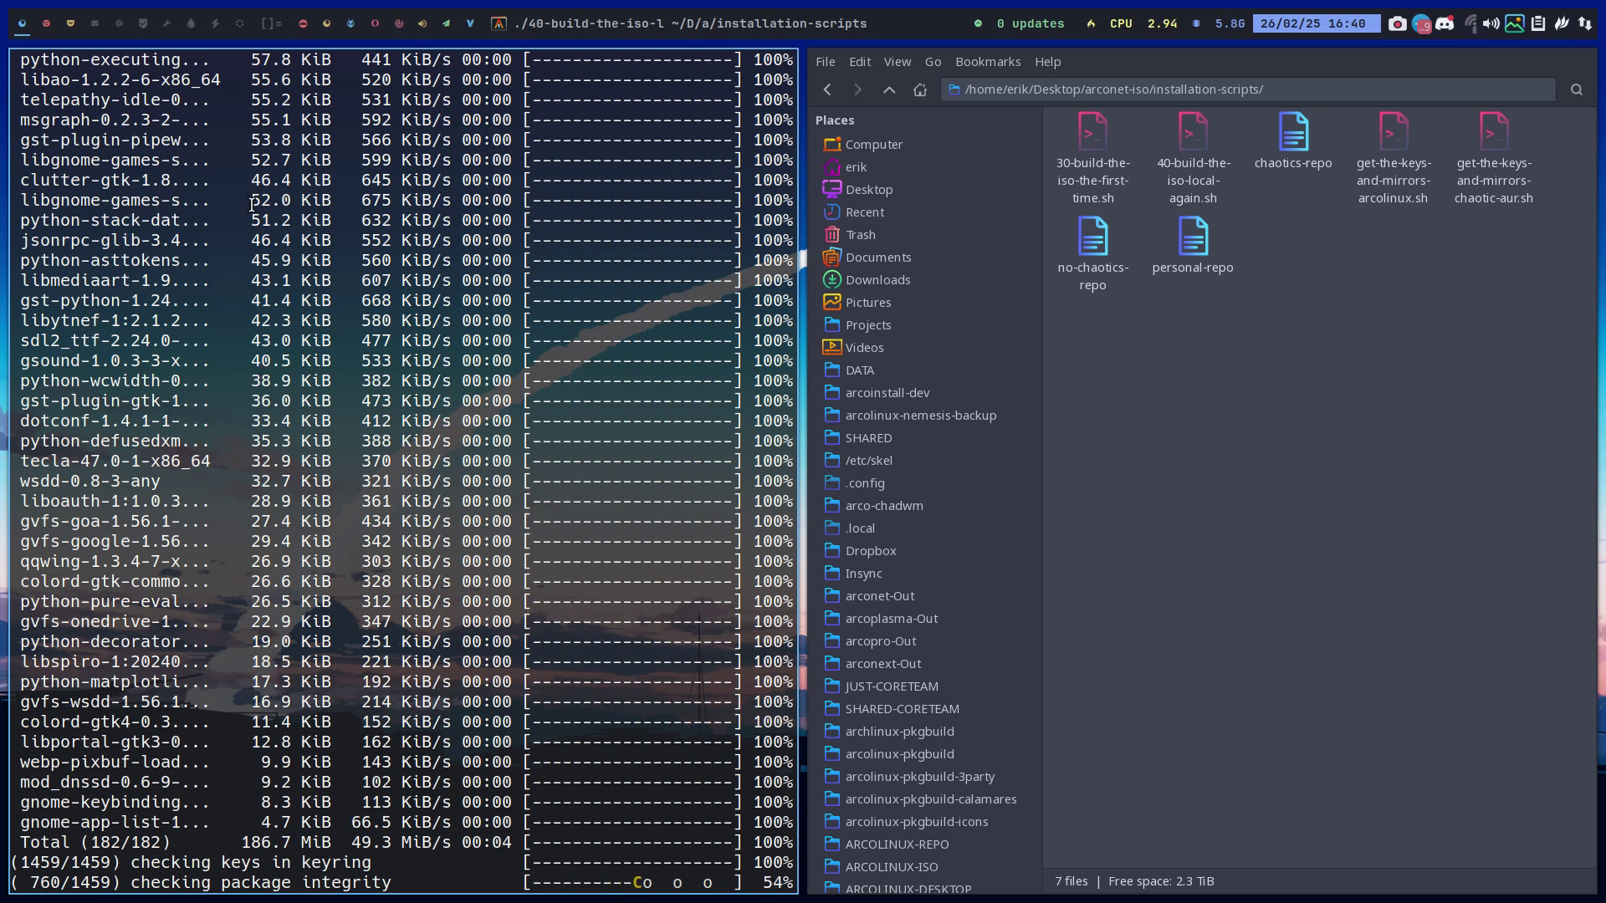
{"action": "left_click", "coordinate": [45, 25]}
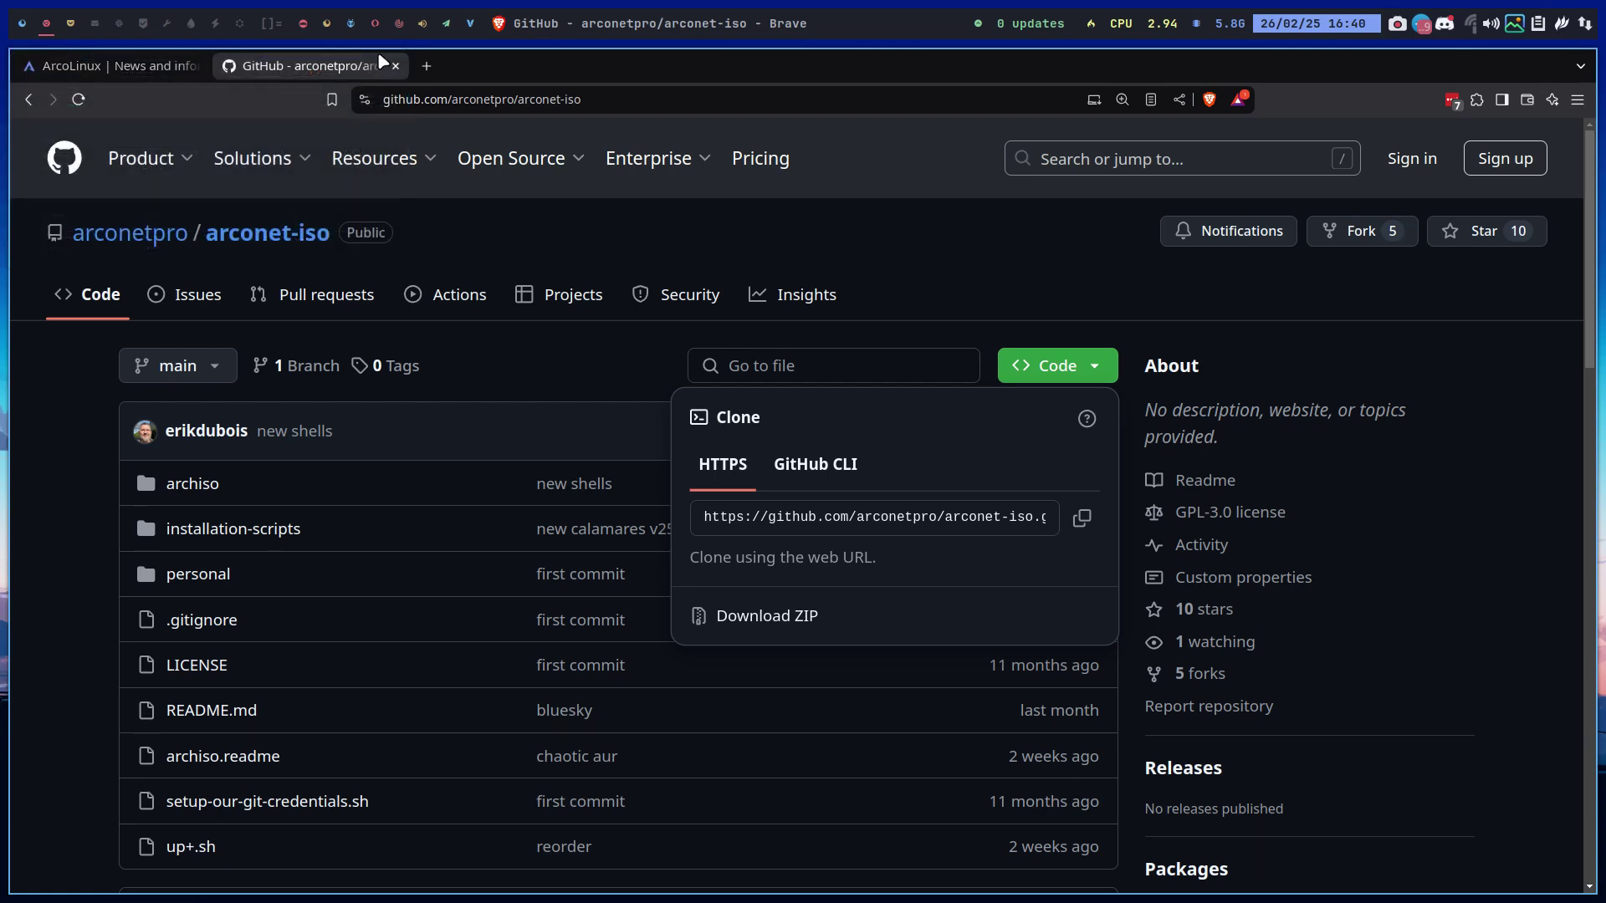
Search 'arch wiki gnome' in a new tab and open the GNOME ArchWiki article's Installation section
{"action": "left_click", "coordinate": [427, 67]}
{"action": "type", "text": "ar"}
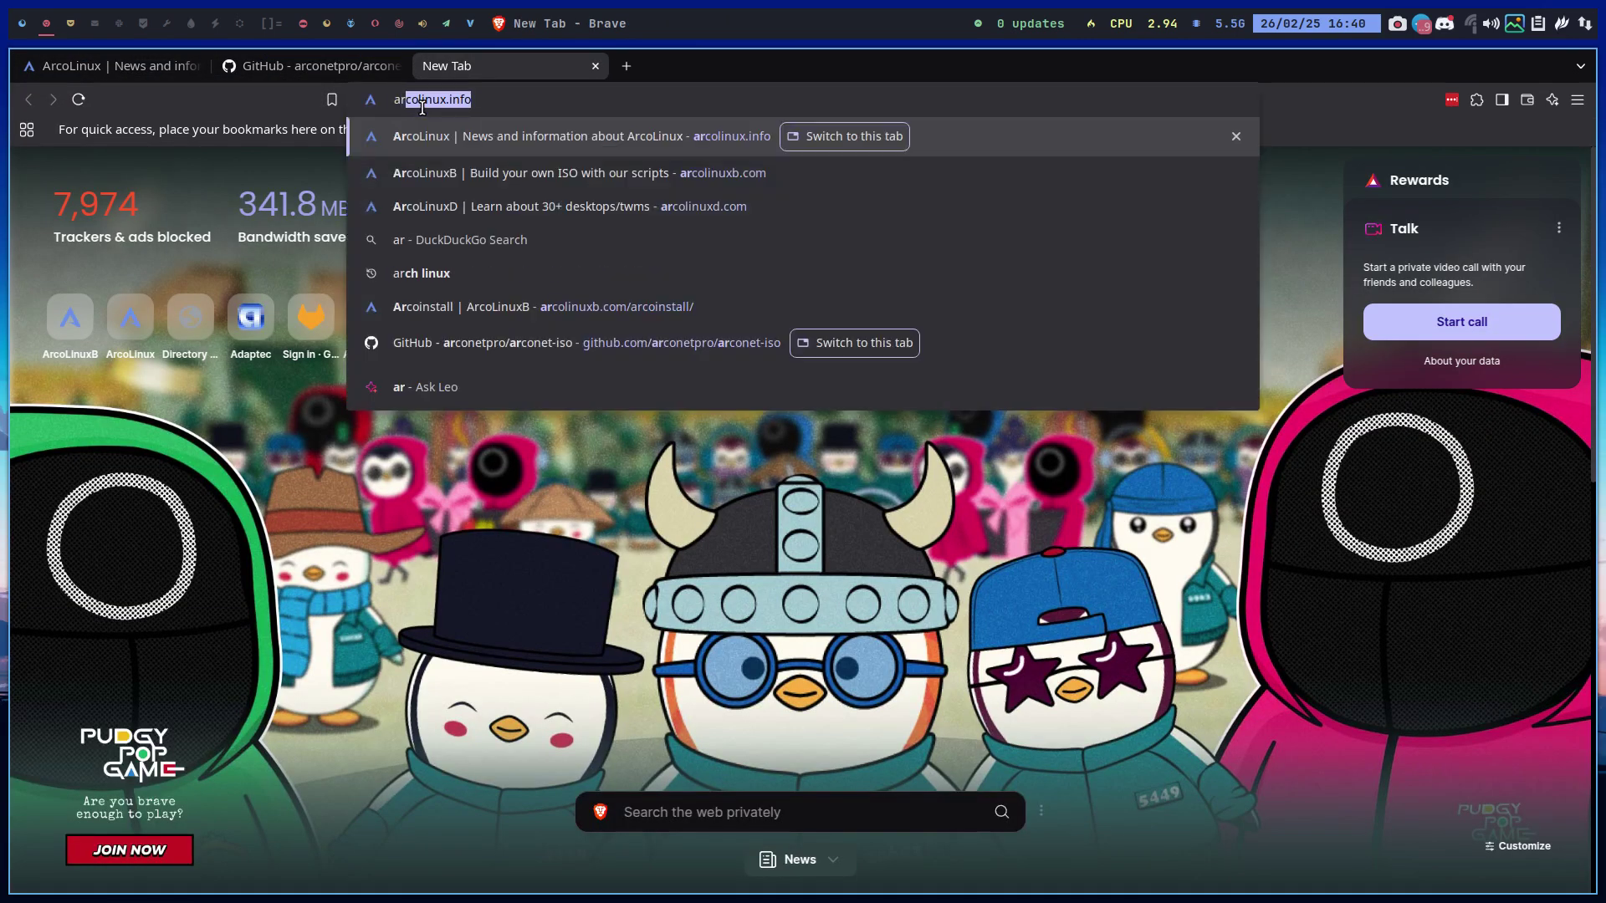
{"action": "type", "text": "ch wiki gnome"}
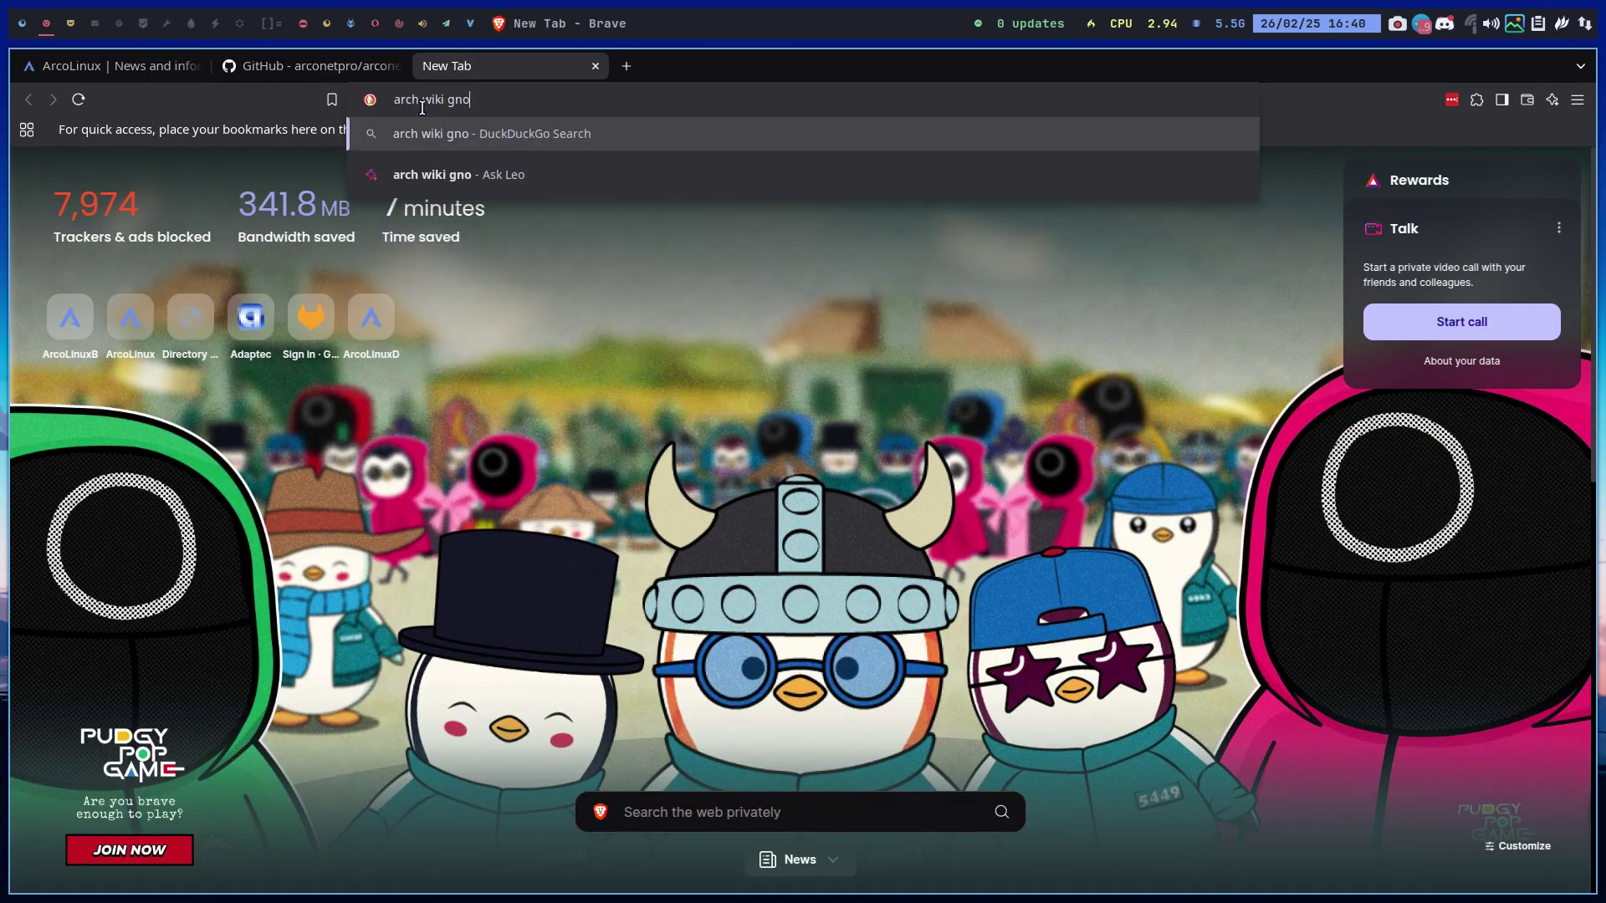
{"action": "key", "text": "Return"}
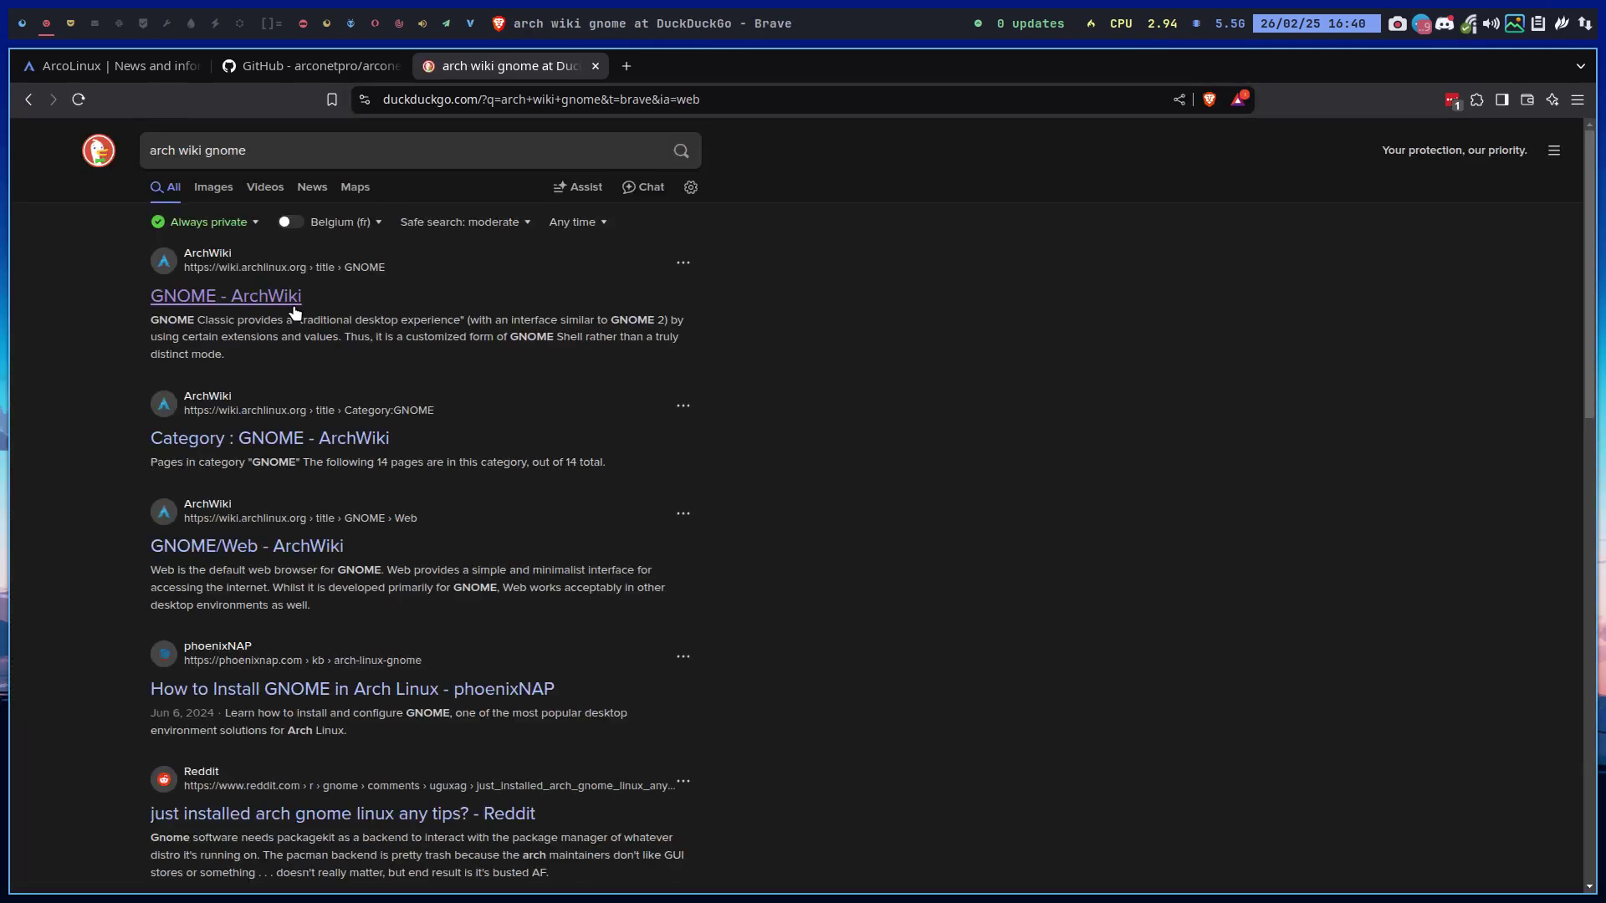
{"action": "left_click", "coordinate": [277, 303]}
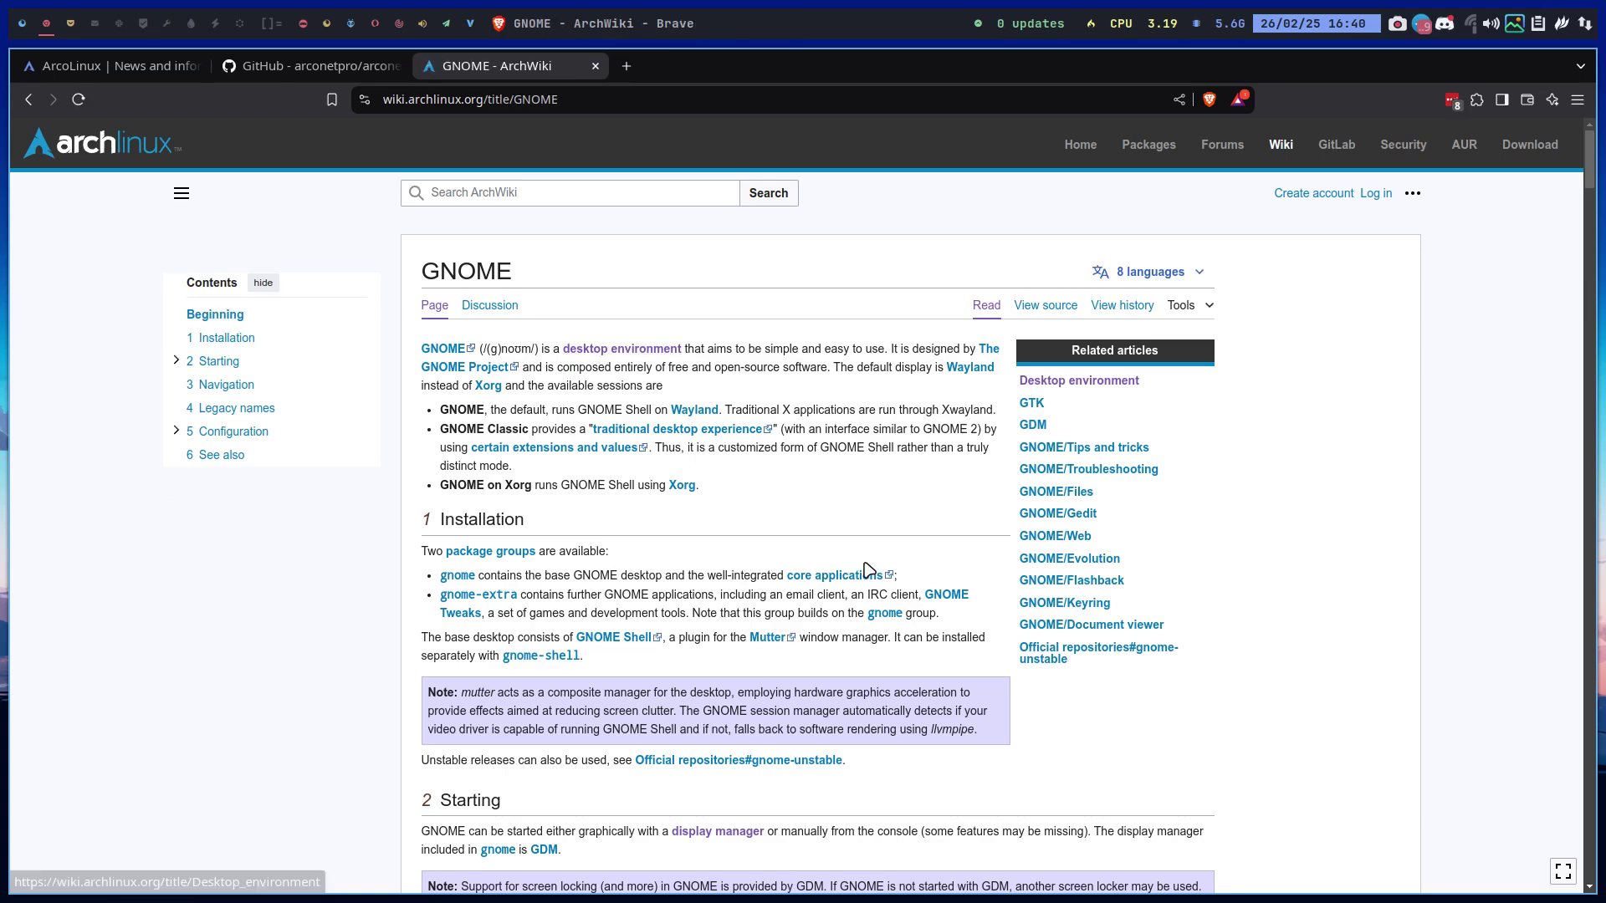
{"action": "scroll", "coordinate": [869, 569], "scroll_direction": "up", "scroll_amount": 3, "text": "ctrl"}
{"action": "scroll", "coordinate": [844, 745], "scroll_direction": "down", "scroll_amount": 3}
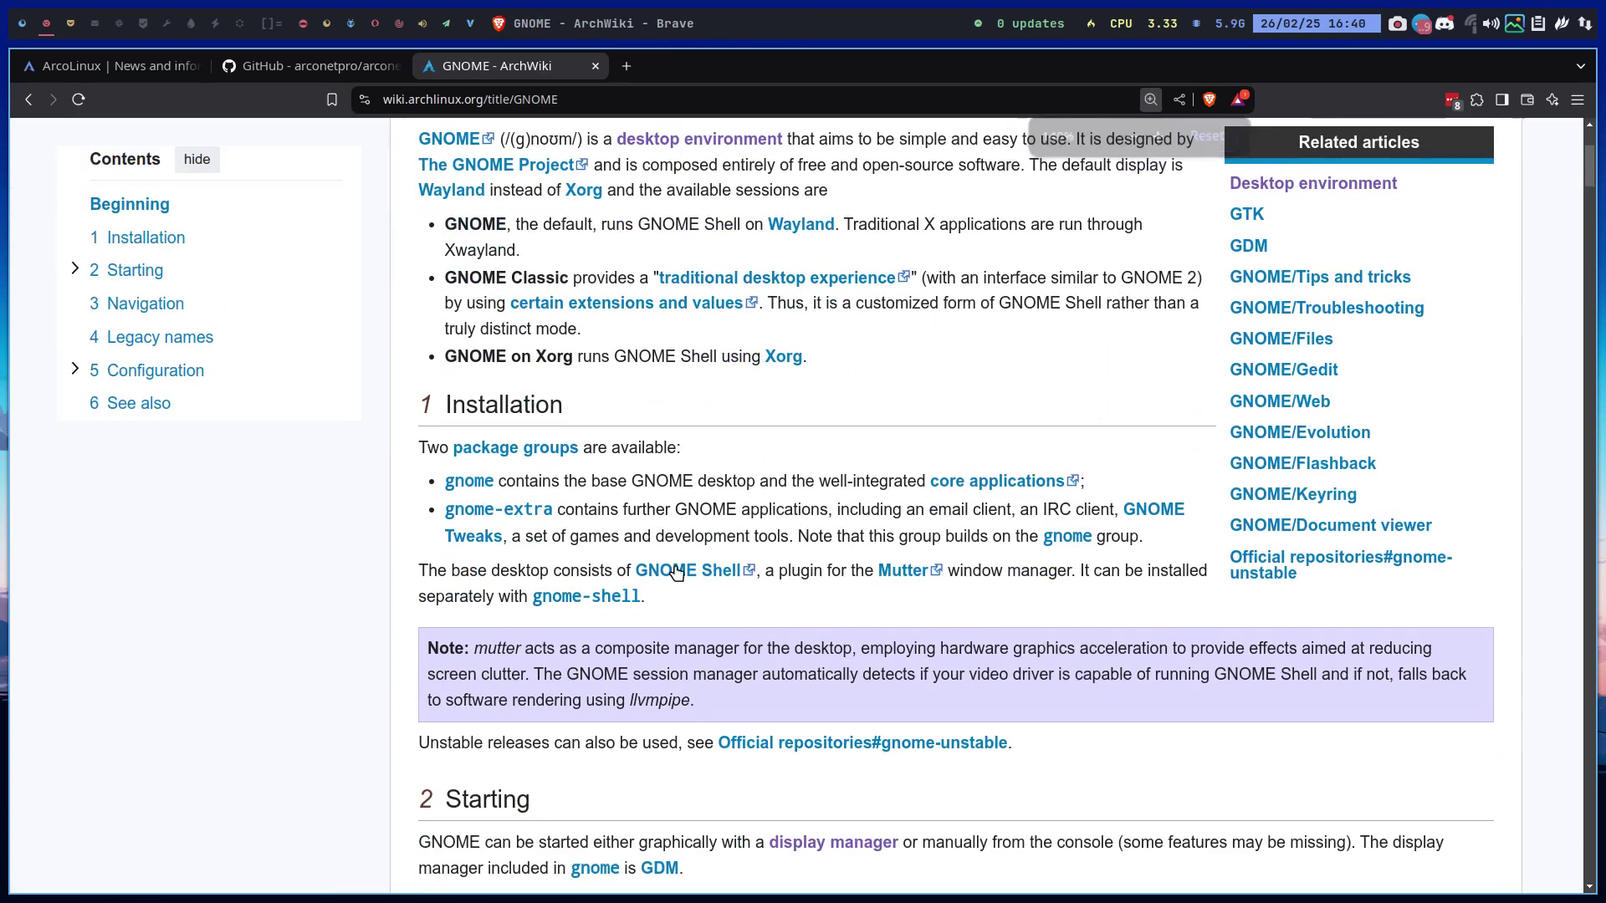
Open the gnome-extra group page and scroll through its 50 listed packages
{"action": "left_click", "coordinate": [476, 518]}
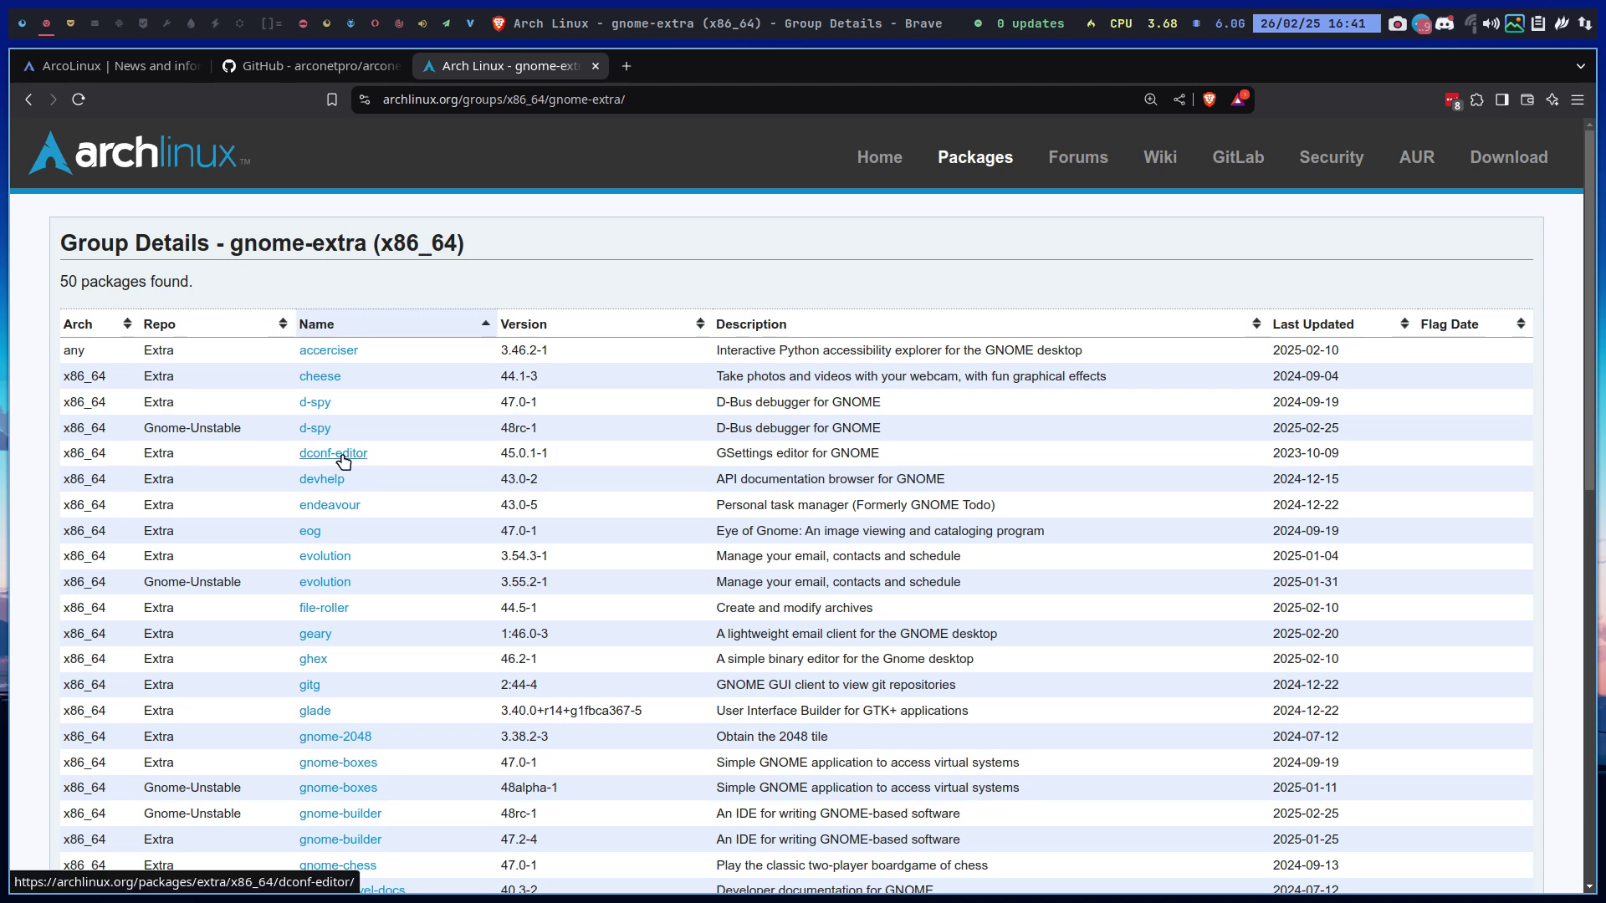
{"action": "scroll", "coordinate": [343, 461], "scroll_direction": "down", "scroll_amount": 2}
{"action": "scroll", "coordinate": [343, 460], "scroll_direction": "down", "scroll_amount": 1}
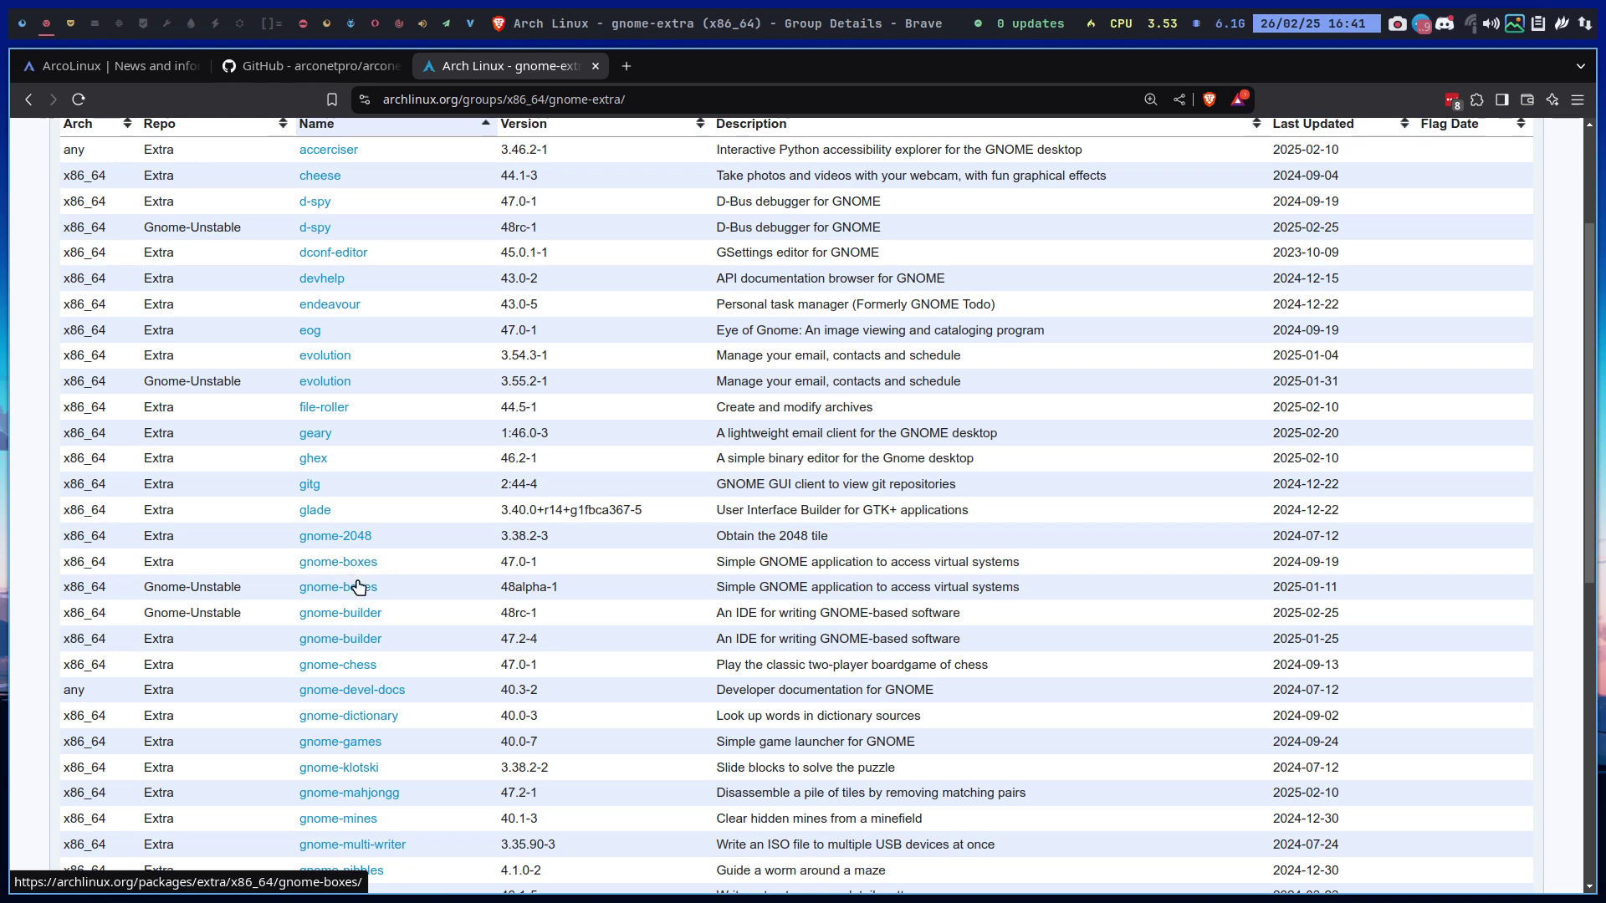
{"action": "scroll", "coordinate": [401, 692], "scroll_direction": "down", "scroll_amount": 3}
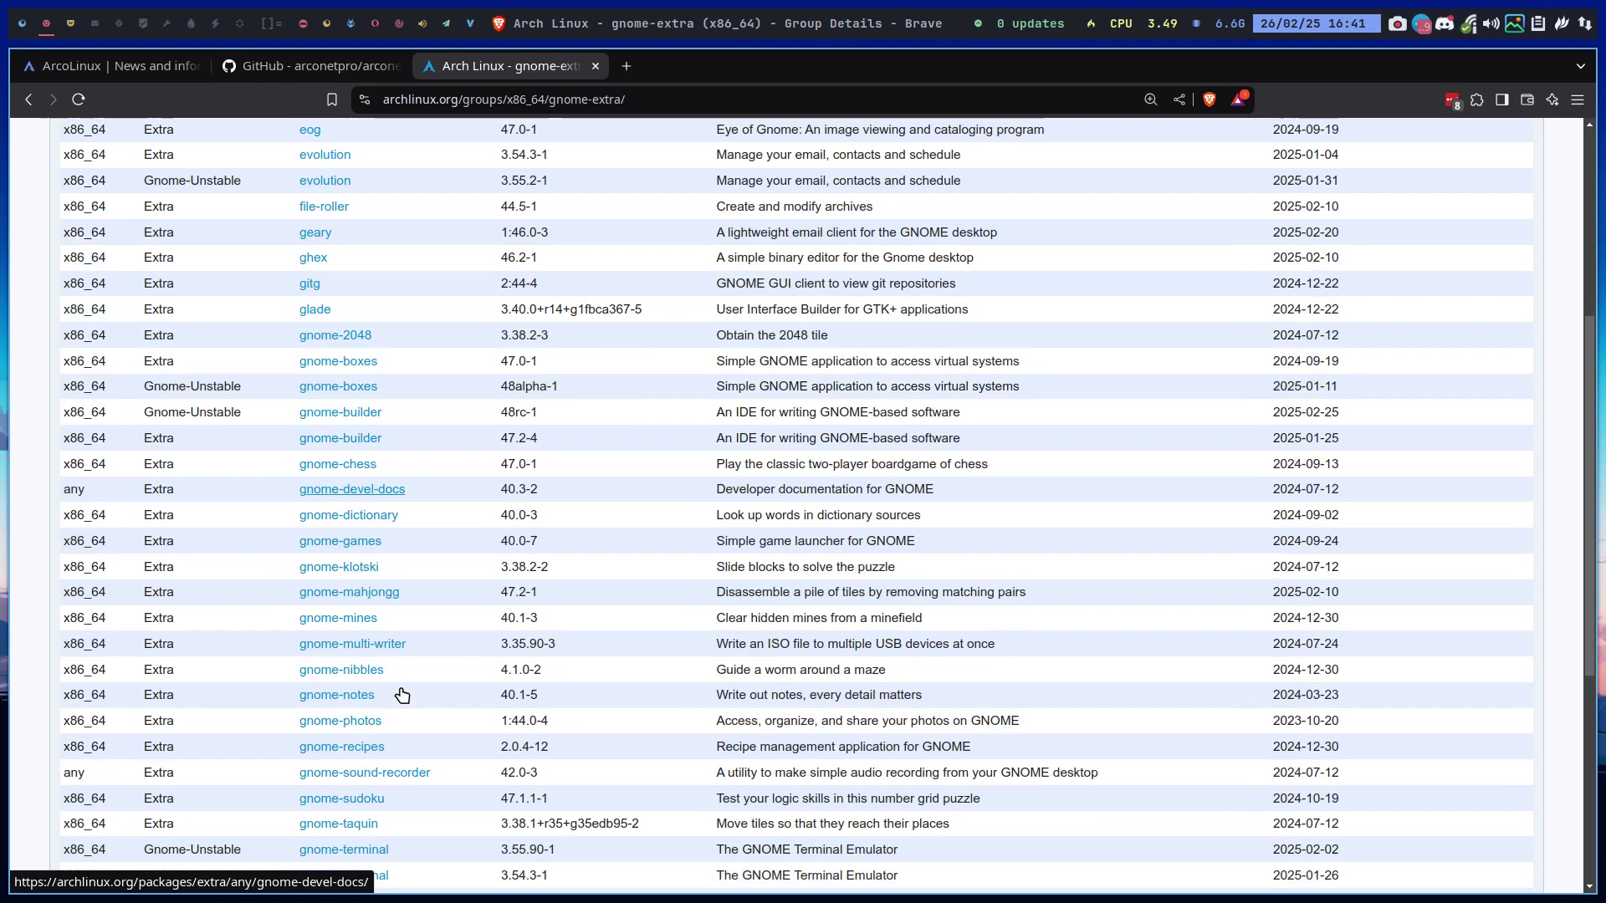
{"action": "scroll", "coordinate": [402, 694], "scroll_direction": "down", "scroll_amount": 1}
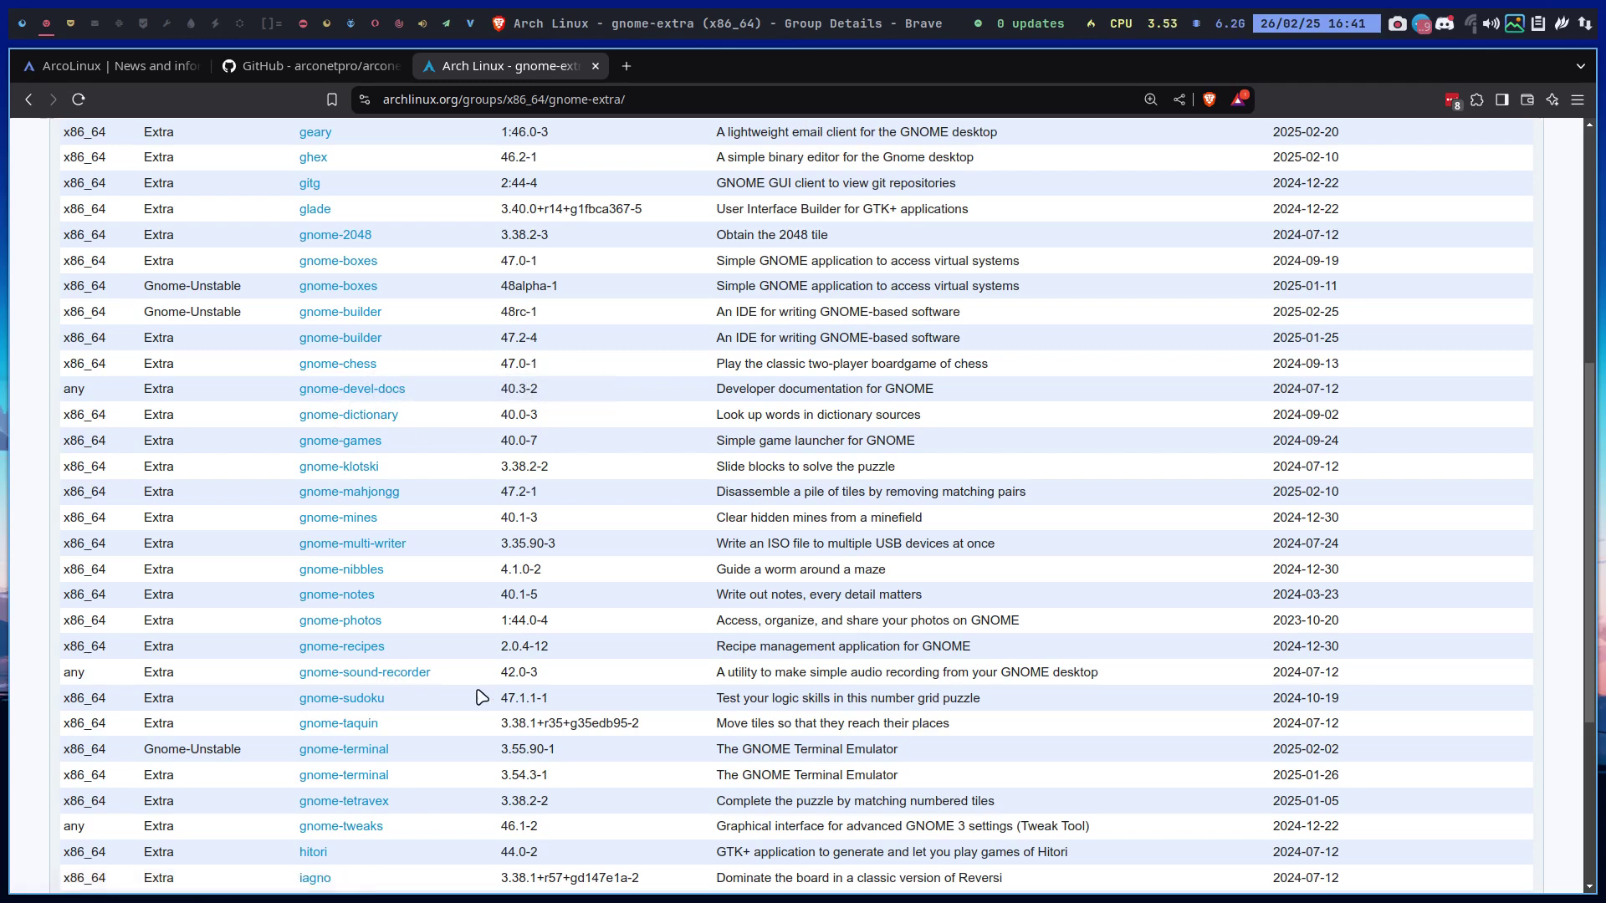
{"action": "scroll", "coordinate": [481, 696], "scroll_direction": "down", "scroll_amount": 3}
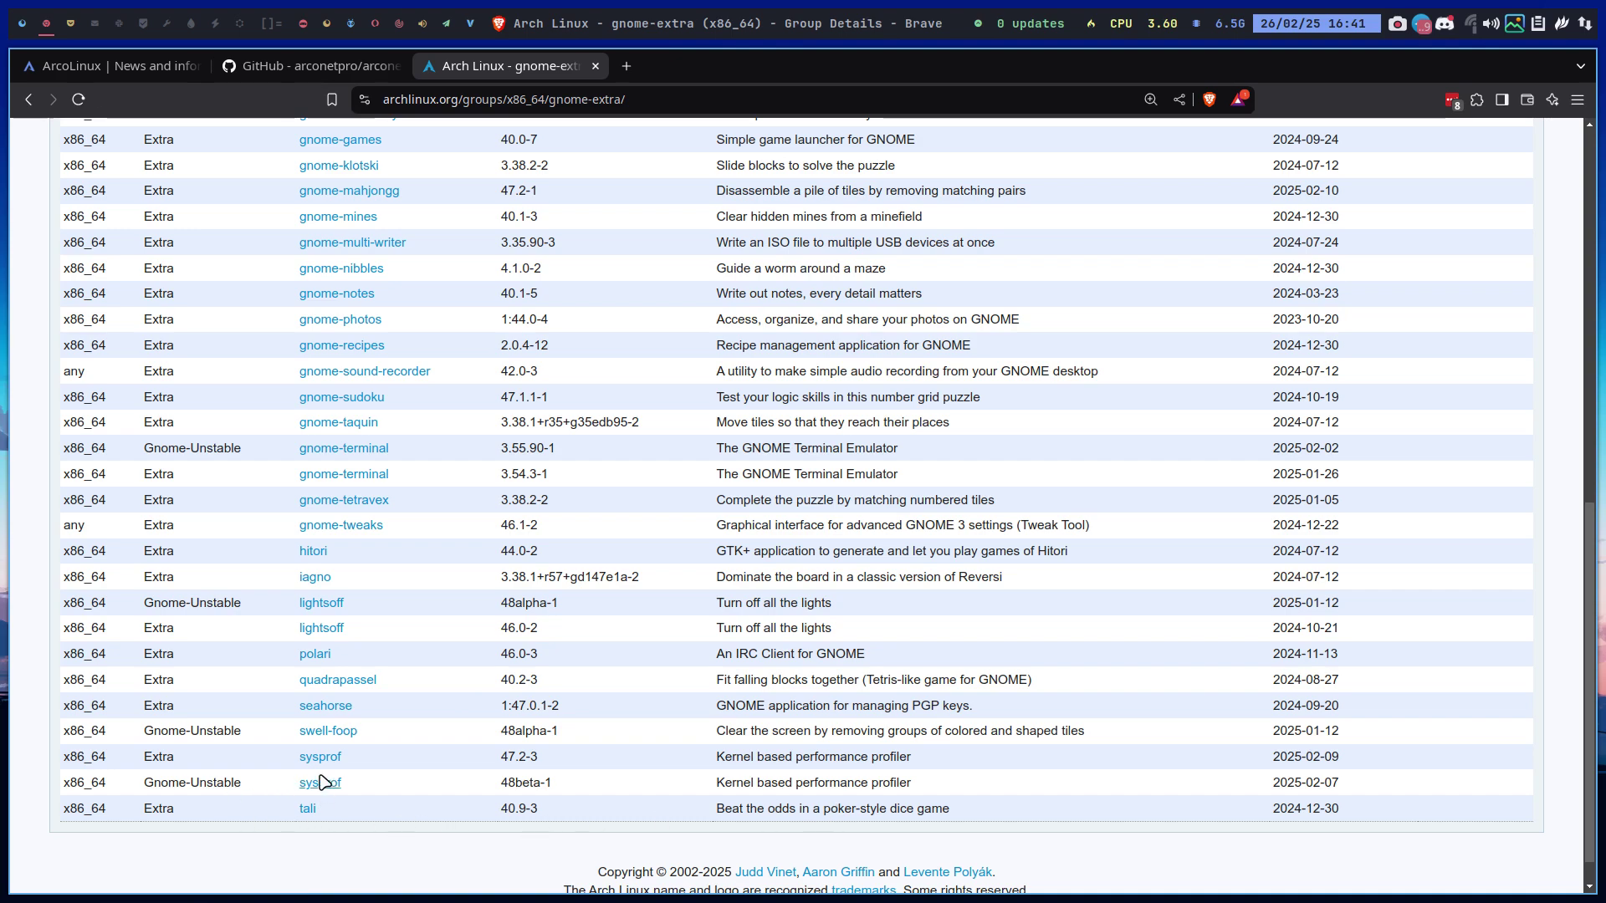
{"action": "scroll", "coordinate": [322, 364], "scroll_direction": "up", "scroll_amount": 10}
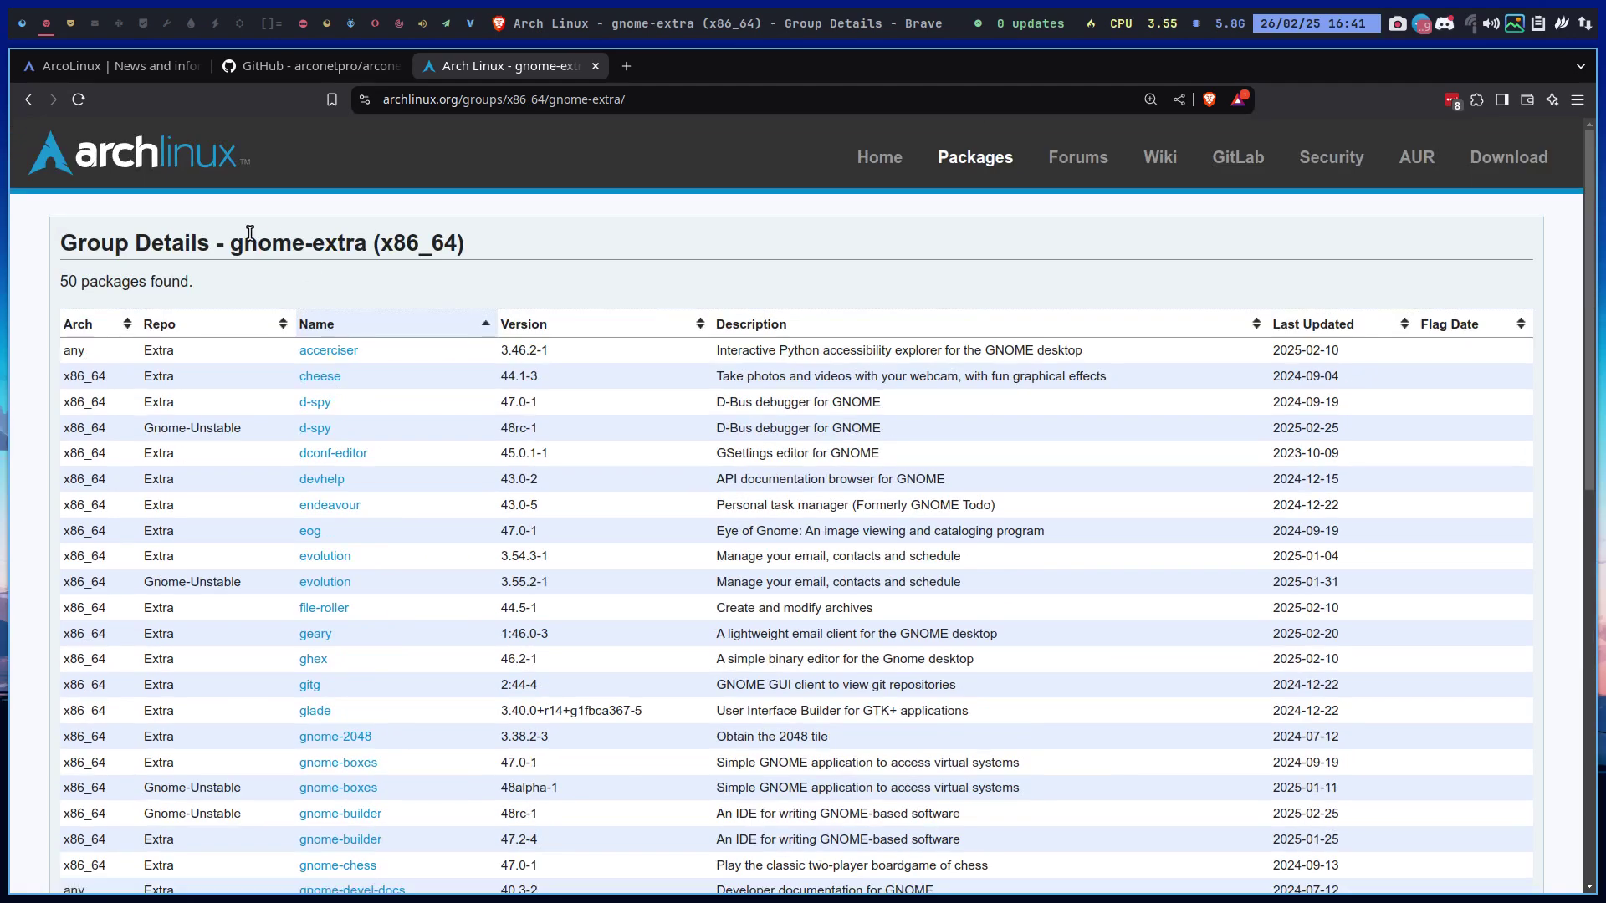
{"action": "left_click_drag", "start_coordinate": [231, 244], "coordinate": [381, 234]}
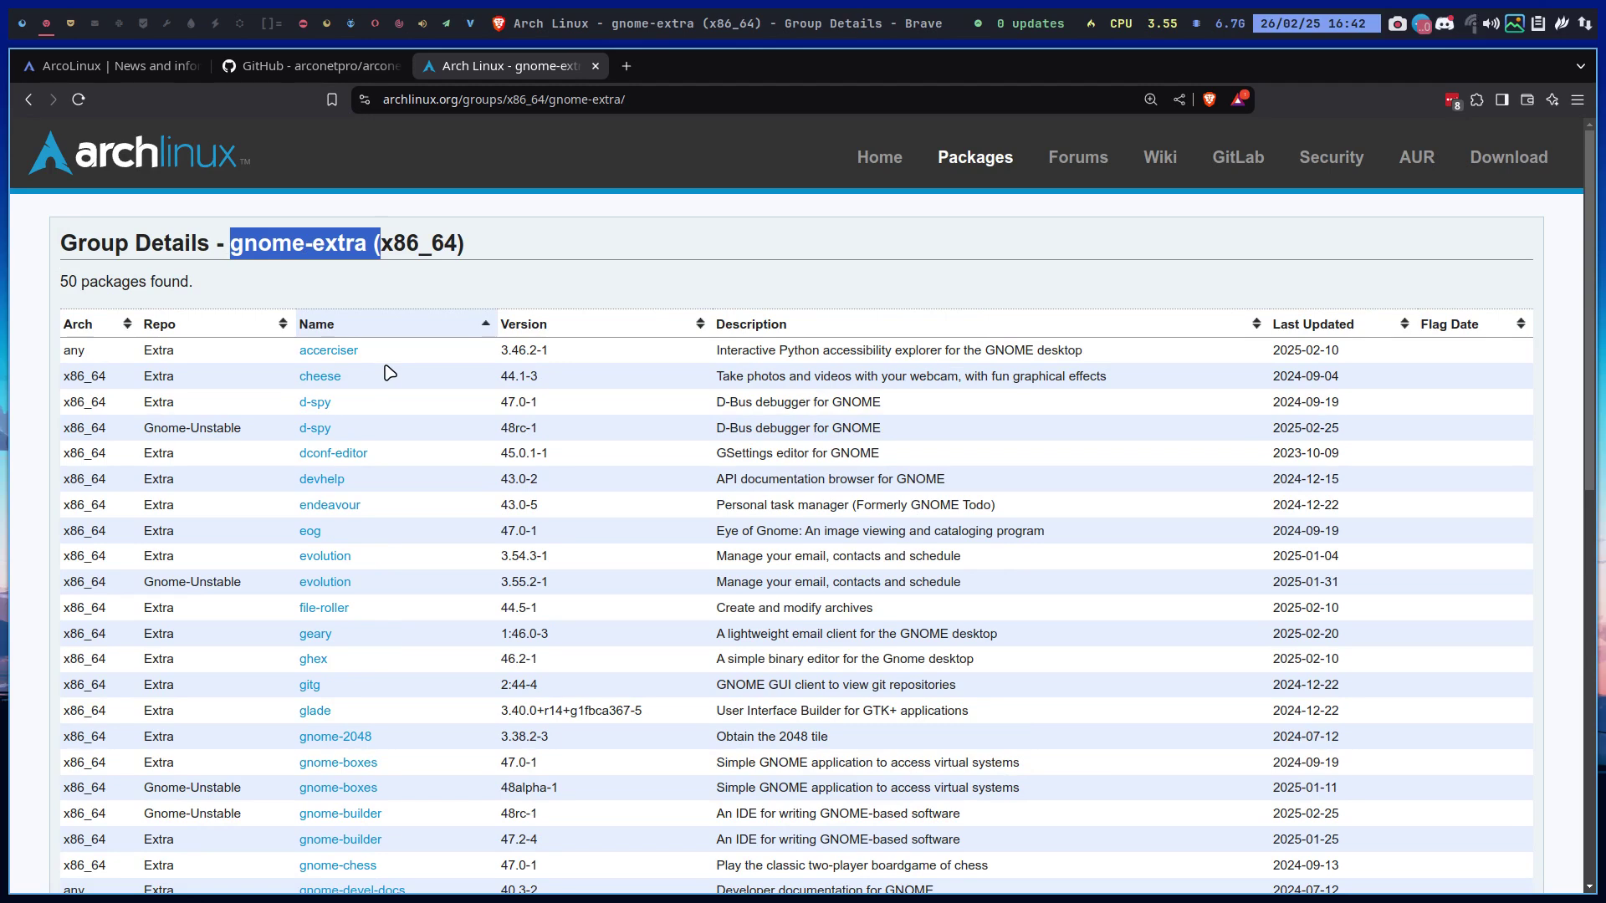
Delete the gnome-extra line from packages.x86_64, save it, and return to the build terminal
{"action": "left_click", "coordinate": [18, 23]}
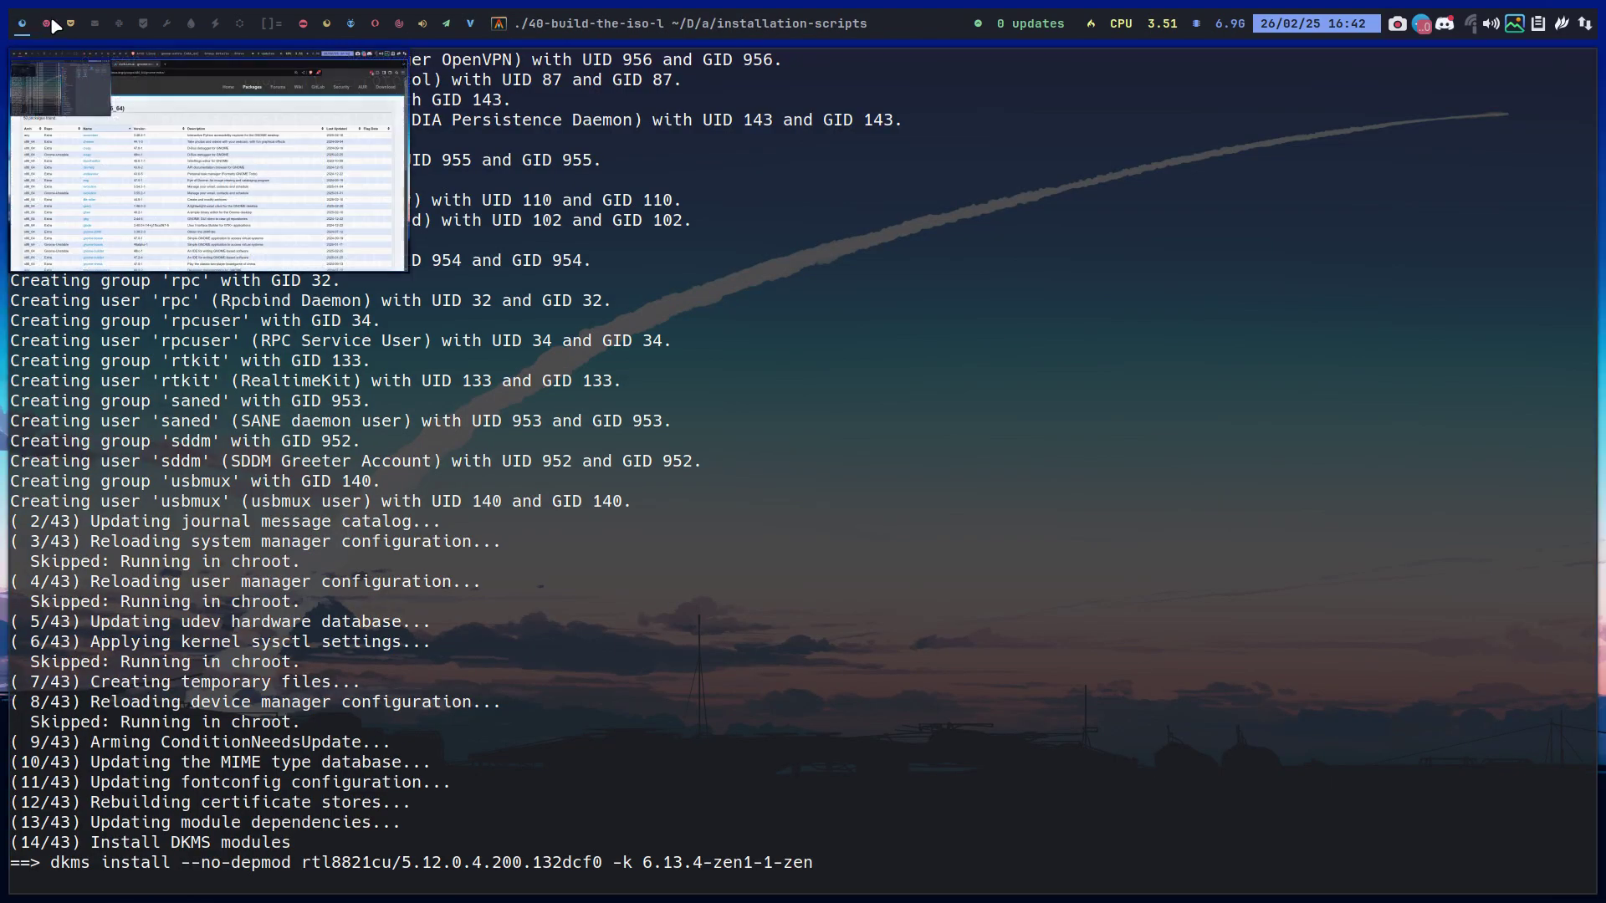
{"action": "left_click", "coordinate": [49, 21]}
{"action": "left_click", "coordinate": [73, 23]}
{"action": "left_click_drag", "start_coordinate": [235, 495], "coordinate": [80, 499]}
{"action": "key", "text": "BackSpace"}
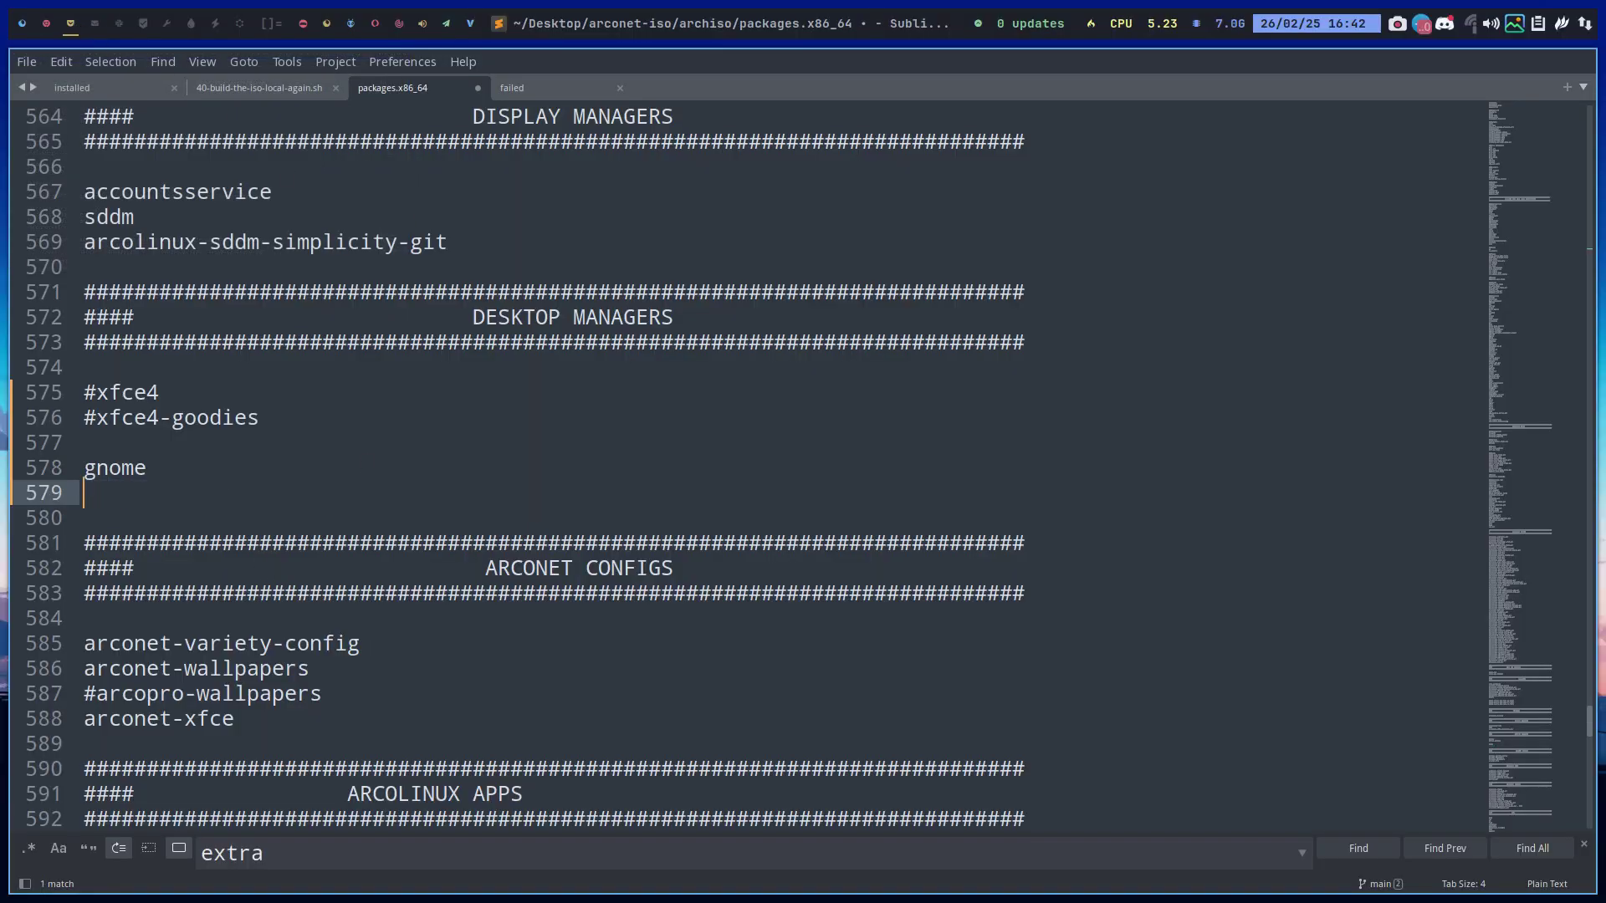
{"action": "key", "text": "BackSpace"}
{"action": "key", "text": "ctrl+s"}
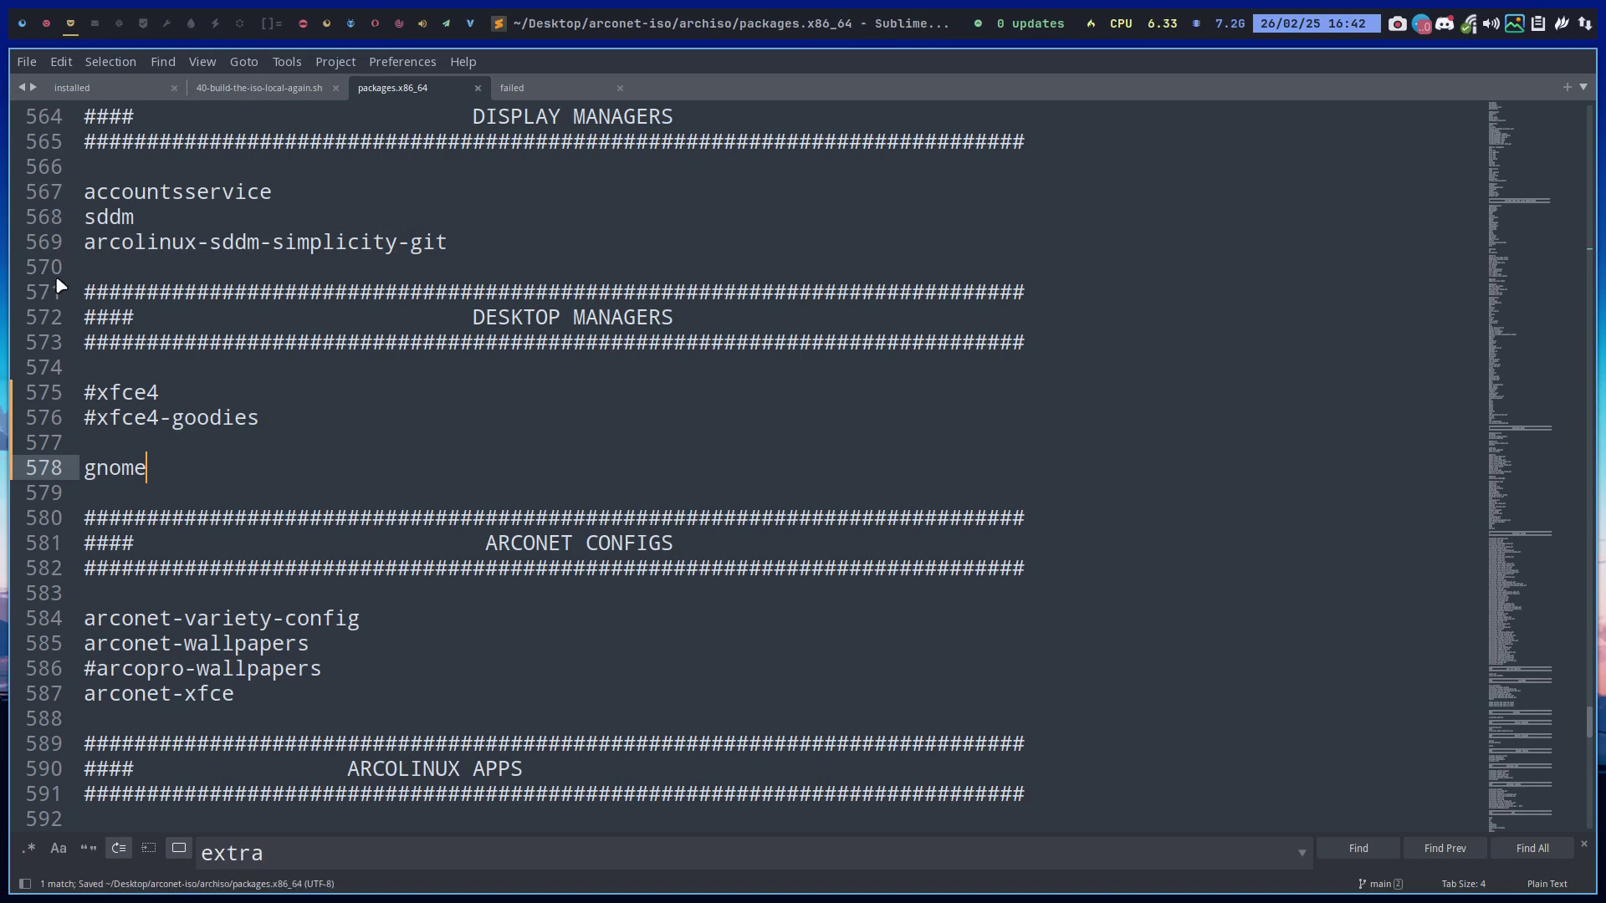
{"action": "left_click", "coordinate": [25, 25]}
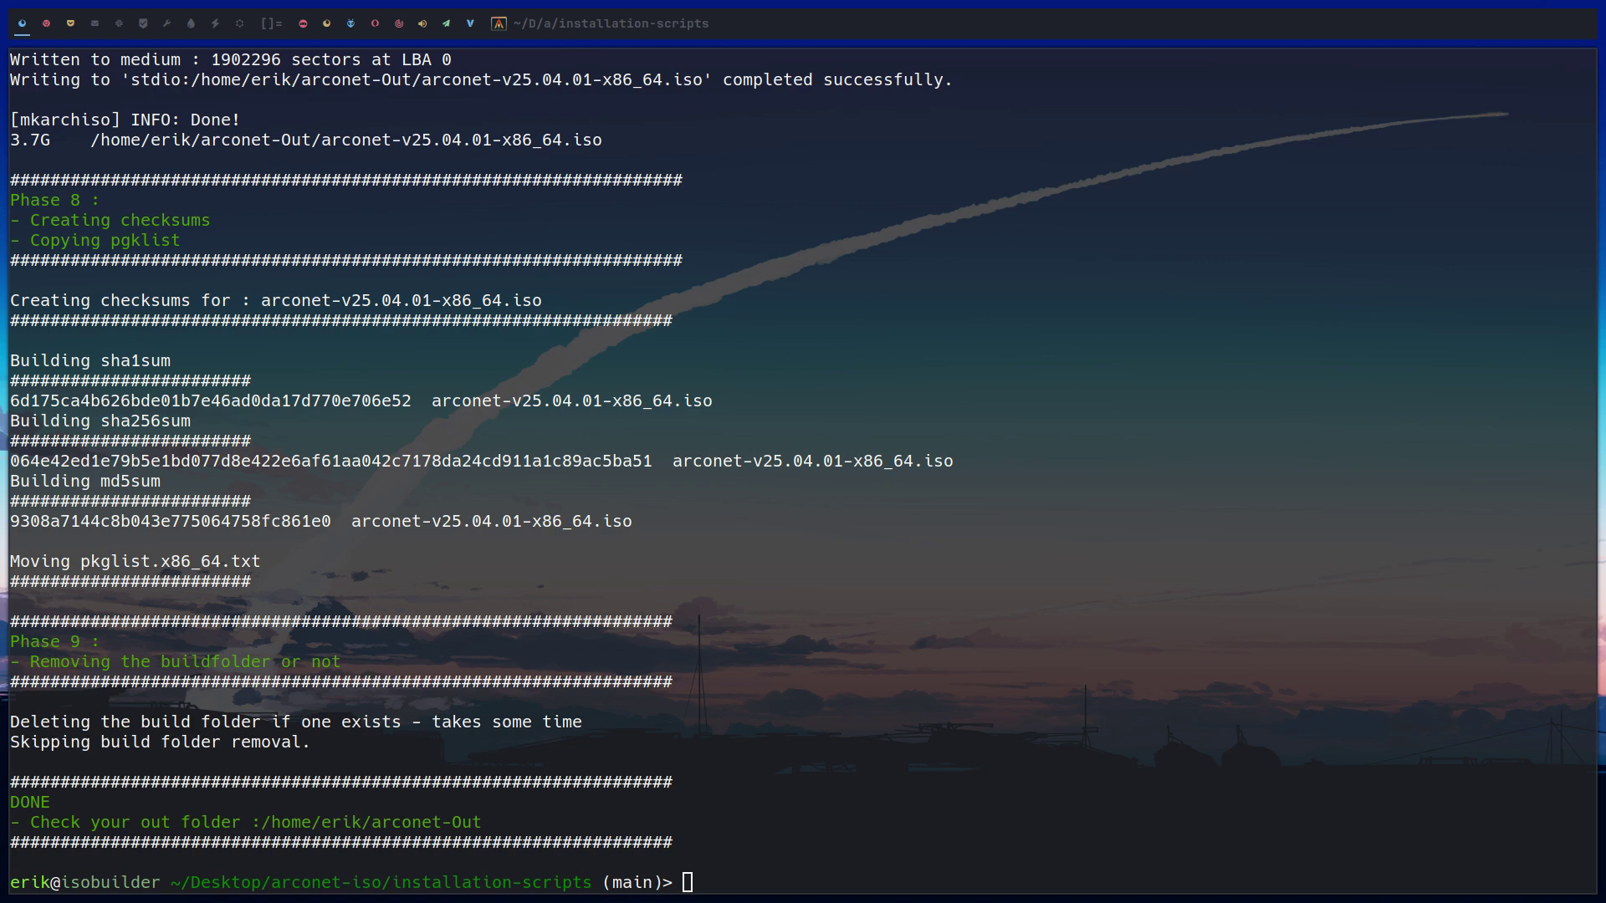
Once the ISO build finishes, launch VirtualBox with Super+F7 on an empty workspace
{"action": "left_click", "coordinate": [93, 27]}
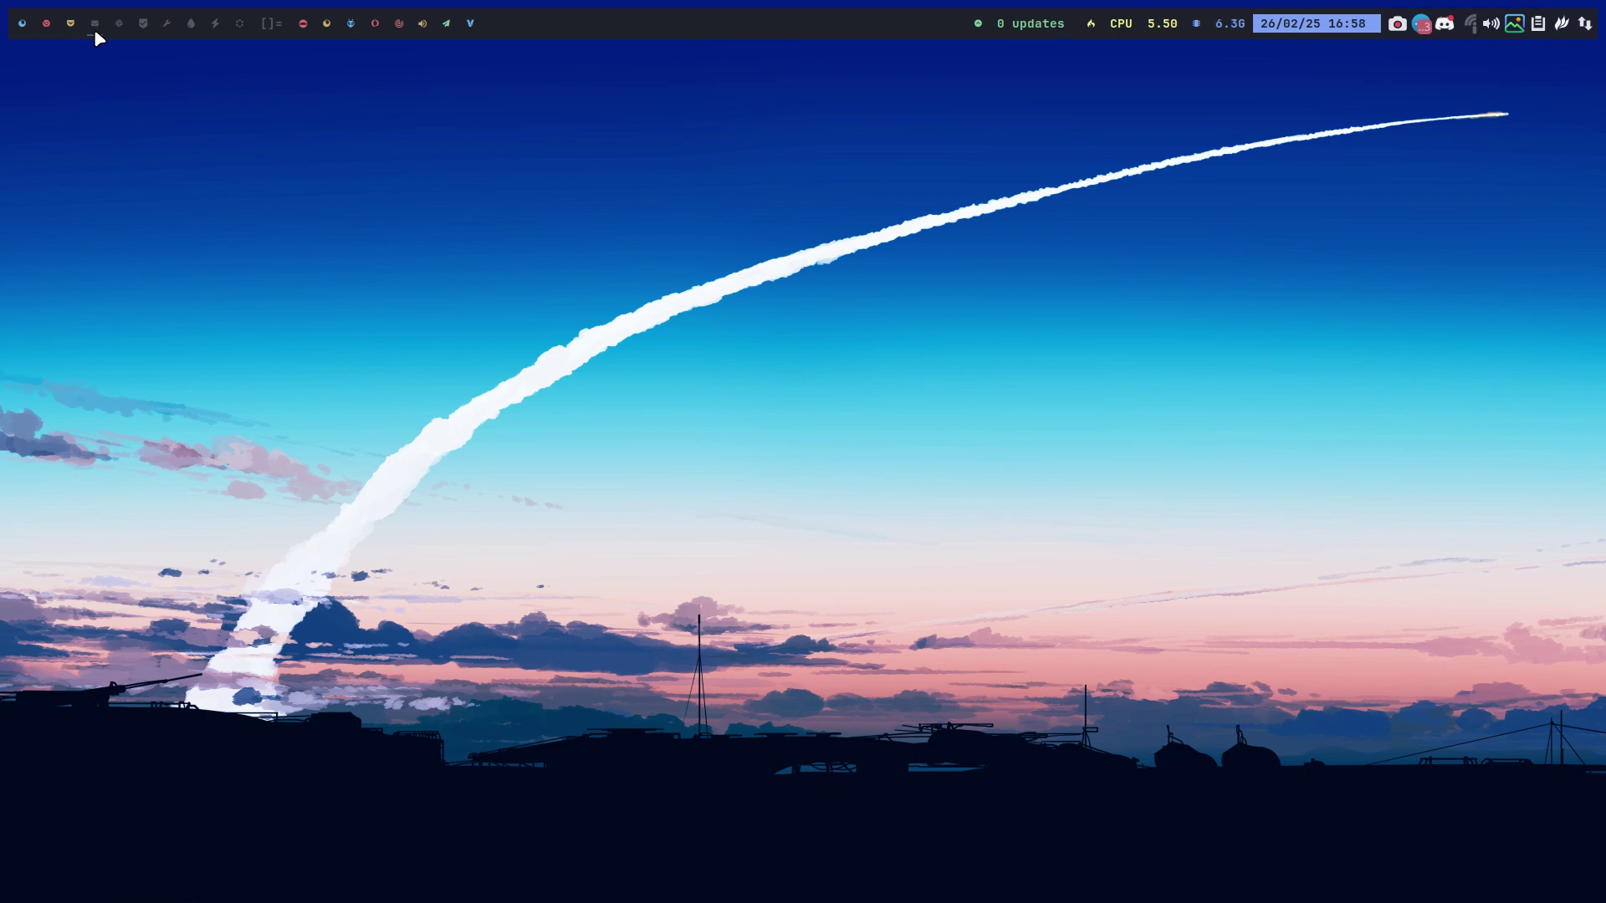
{"action": "key", "text": "super+F7"}
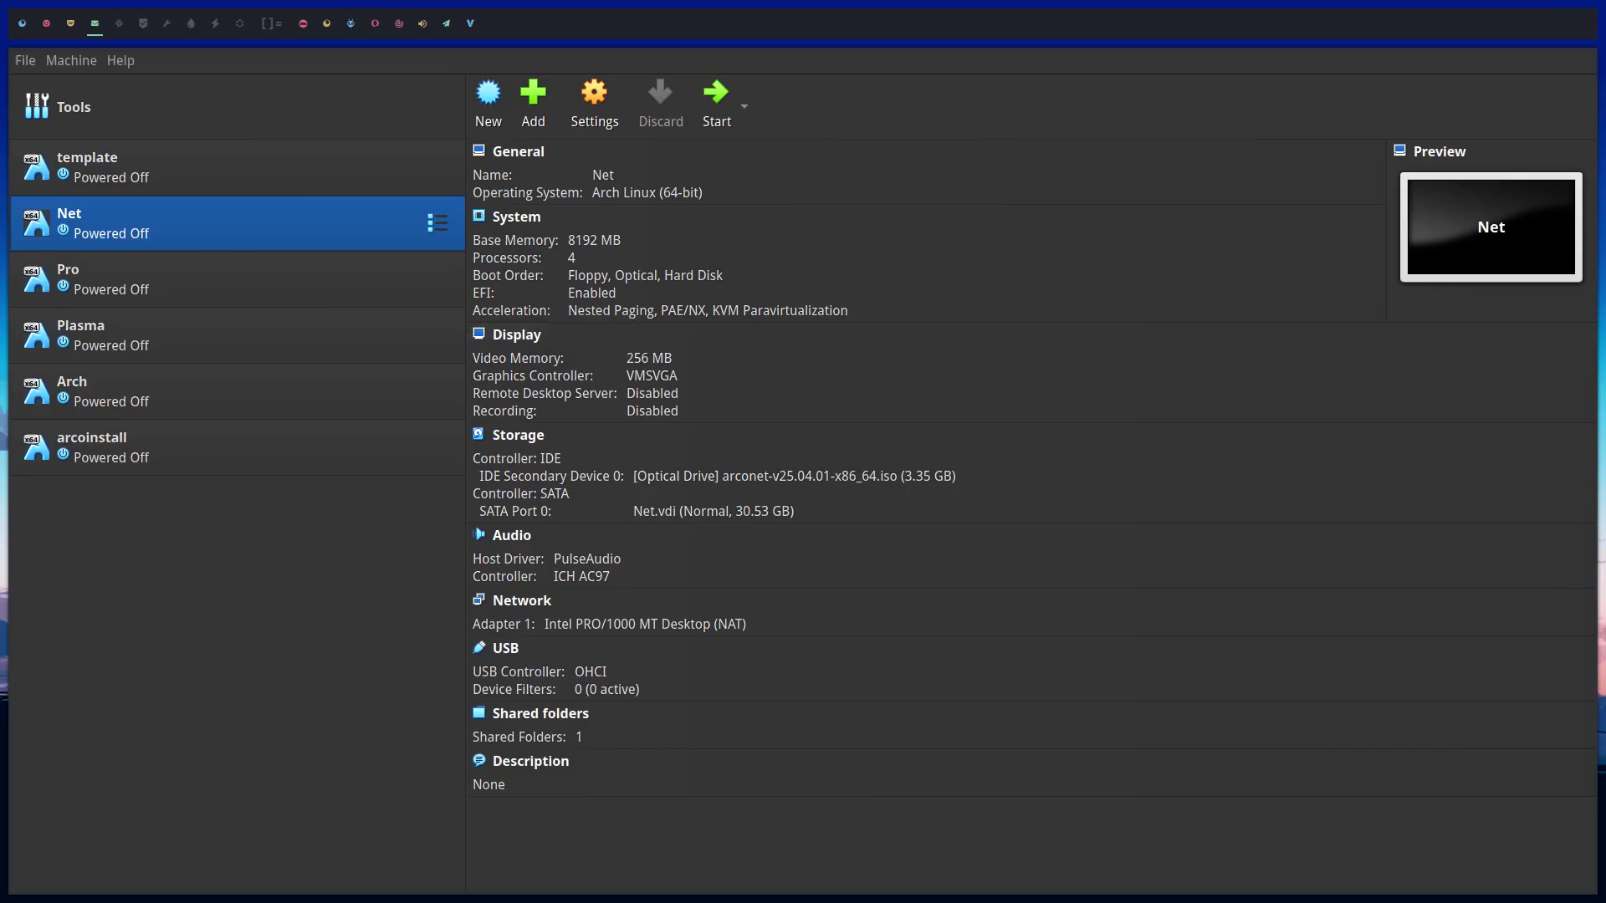
Load arconet-v25.04.01-x86_64.iso from arconet-Out into Net's optical drive and start the machine
{"action": "left_click", "coordinate": [817, 476]}
{"action": "left_click", "coordinate": [891, 514]}
{"action": "left_click", "coordinate": [609, 341]}
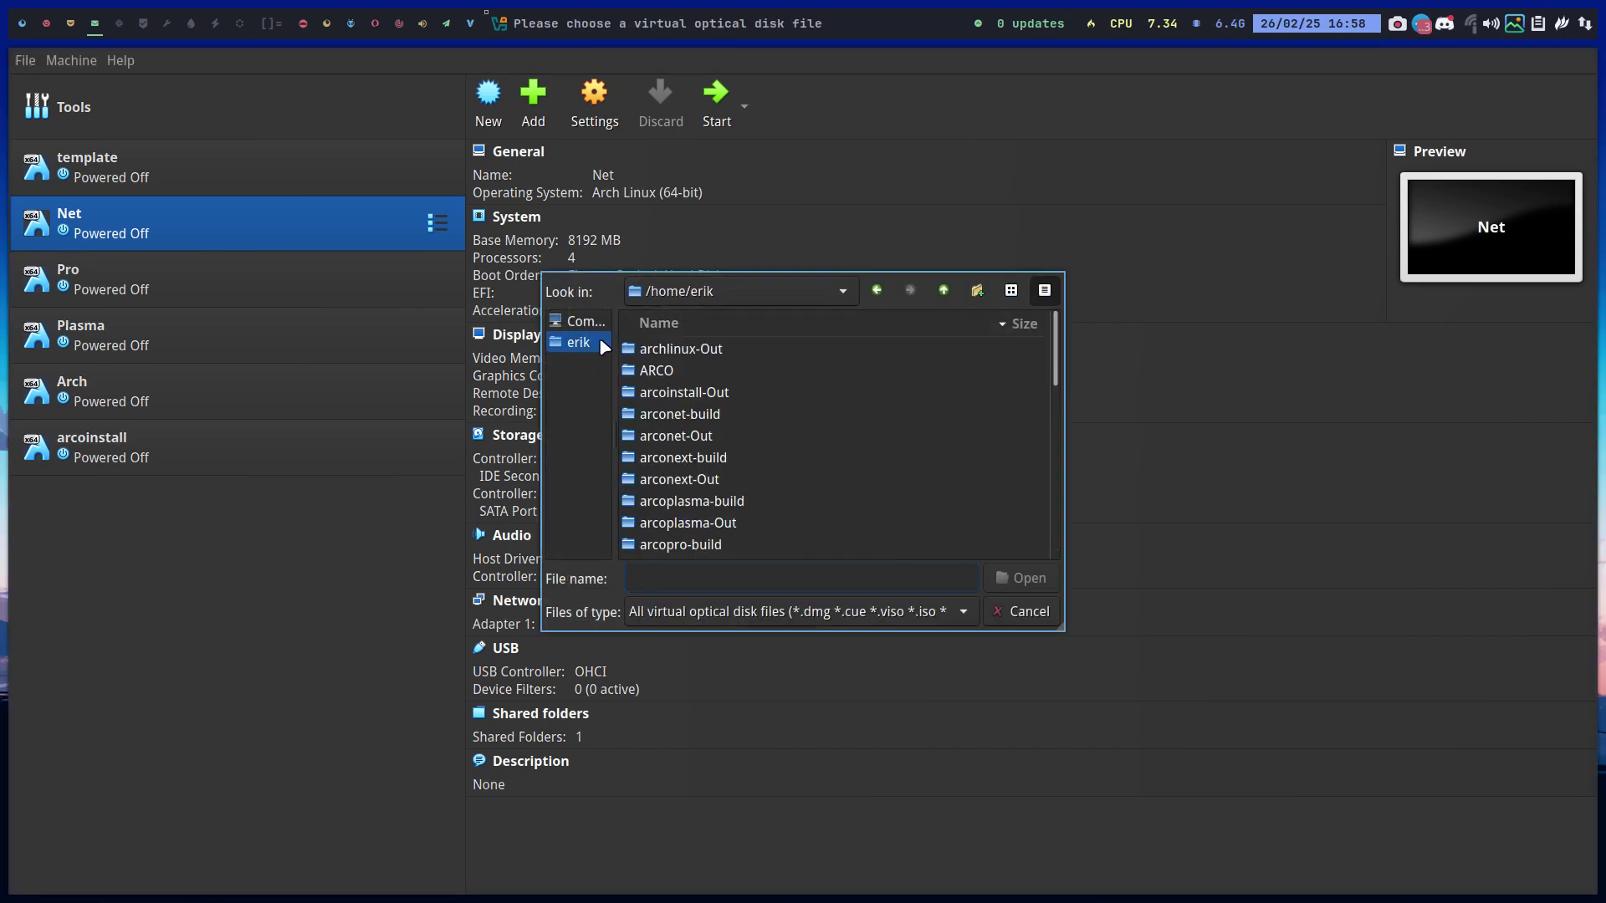
{"action": "double_click", "coordinate": [732, 437]}
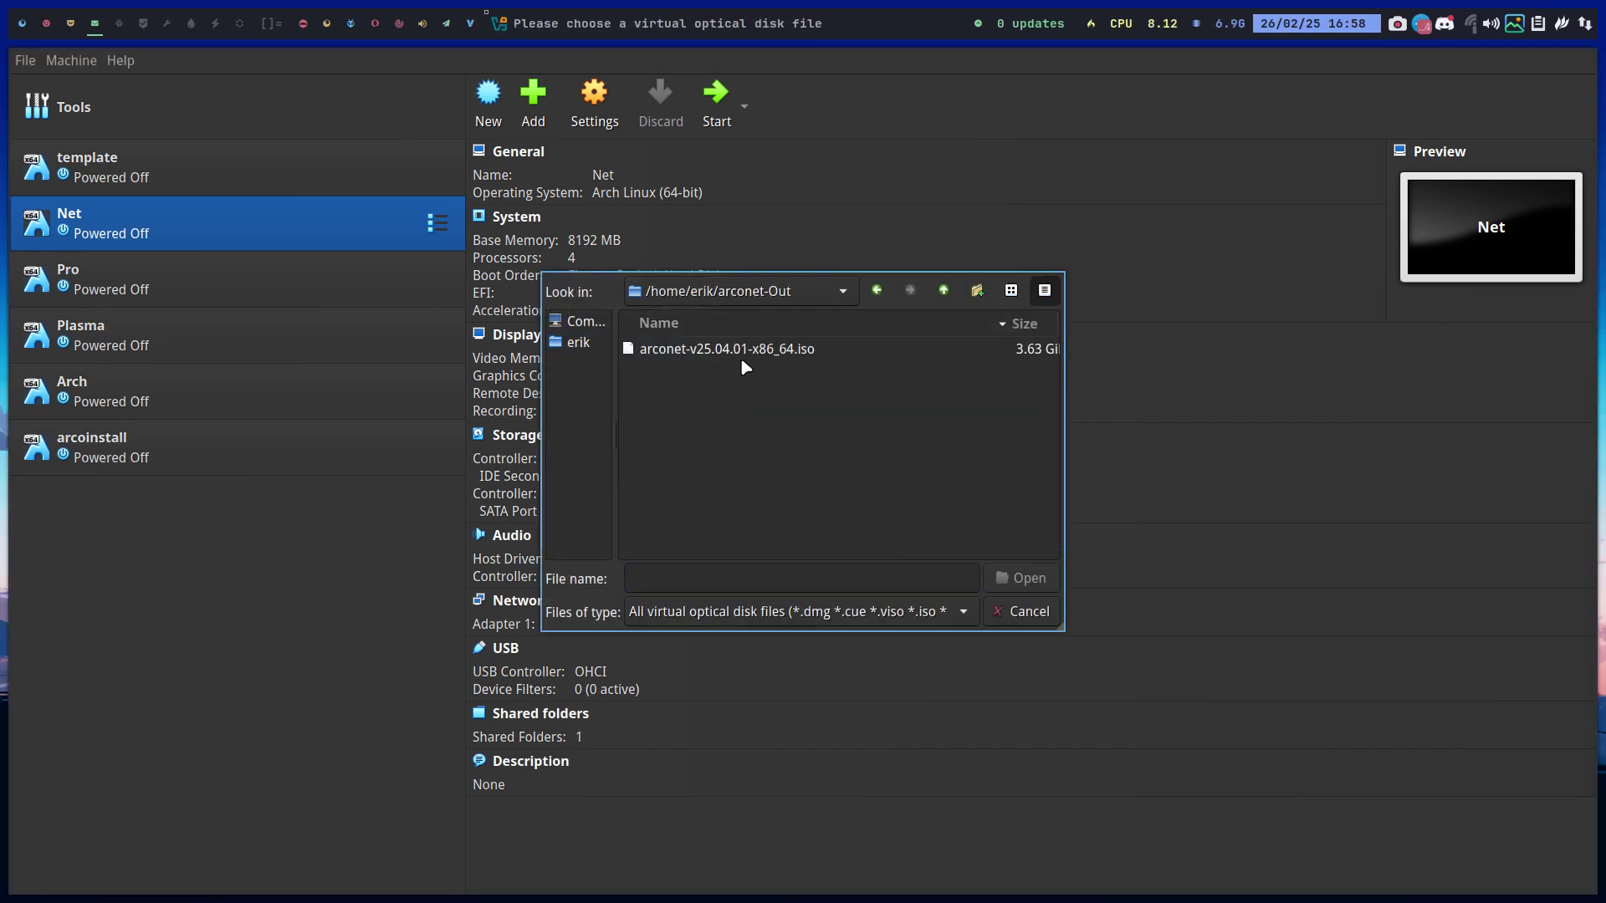
{"action": "left_click", "coordinate": [826, 350]}
{"action": "left_click_drag", "start_coordinate": [888, 555], "coordinate": [1044, 548]}
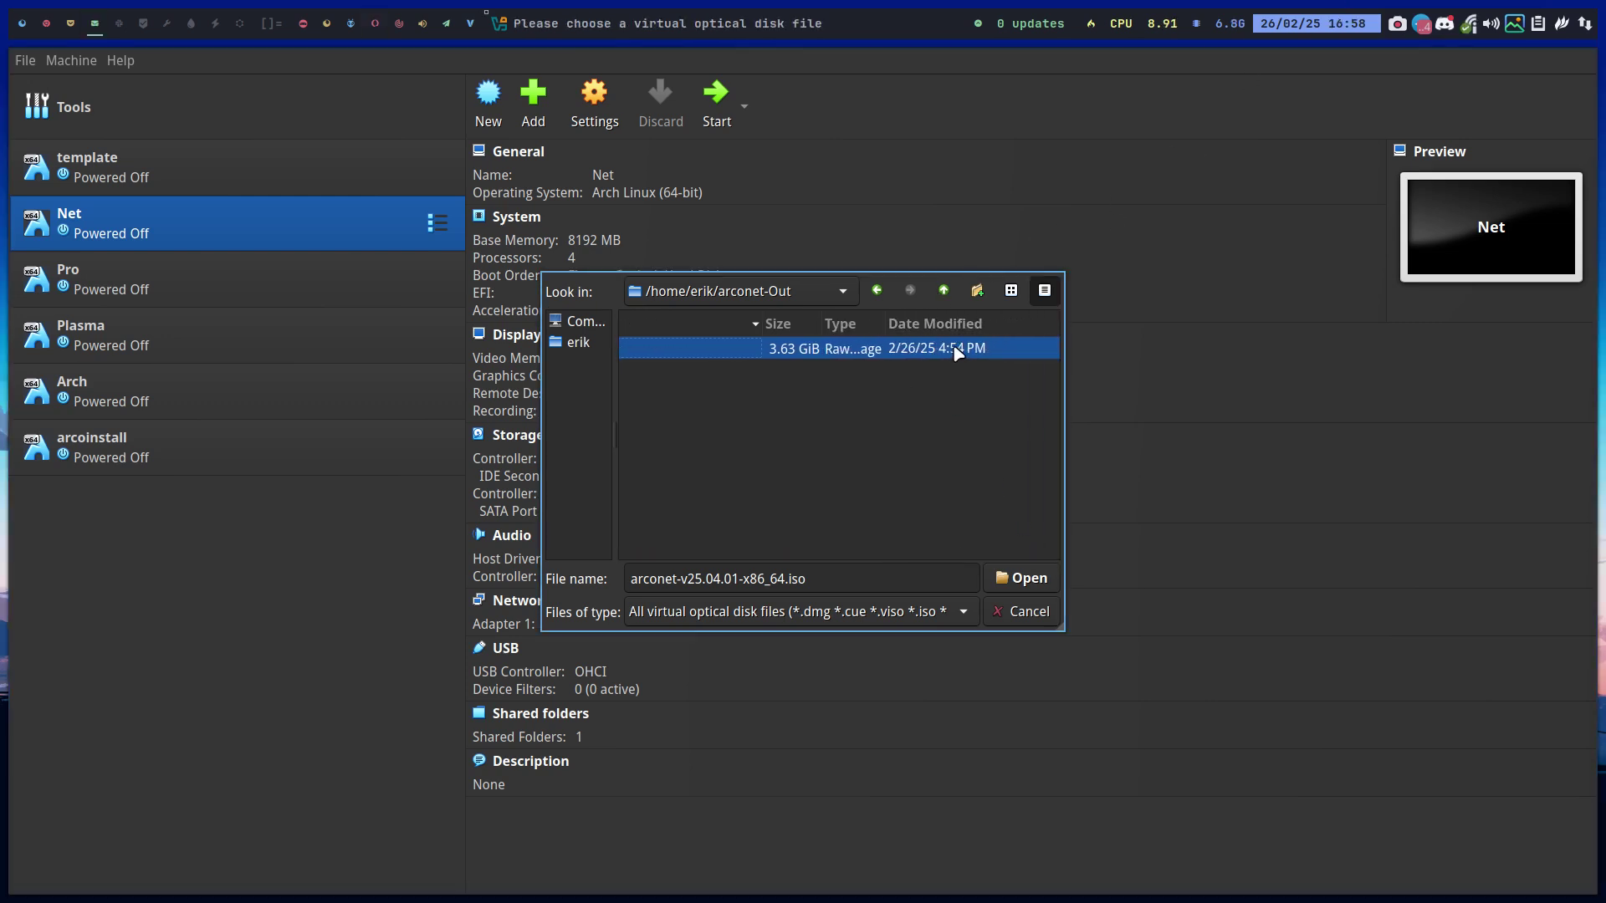
{"action": "left_click", "coordinate": [1025, 578]}
{"action": "left_click", "coordinate": [732, 111]}
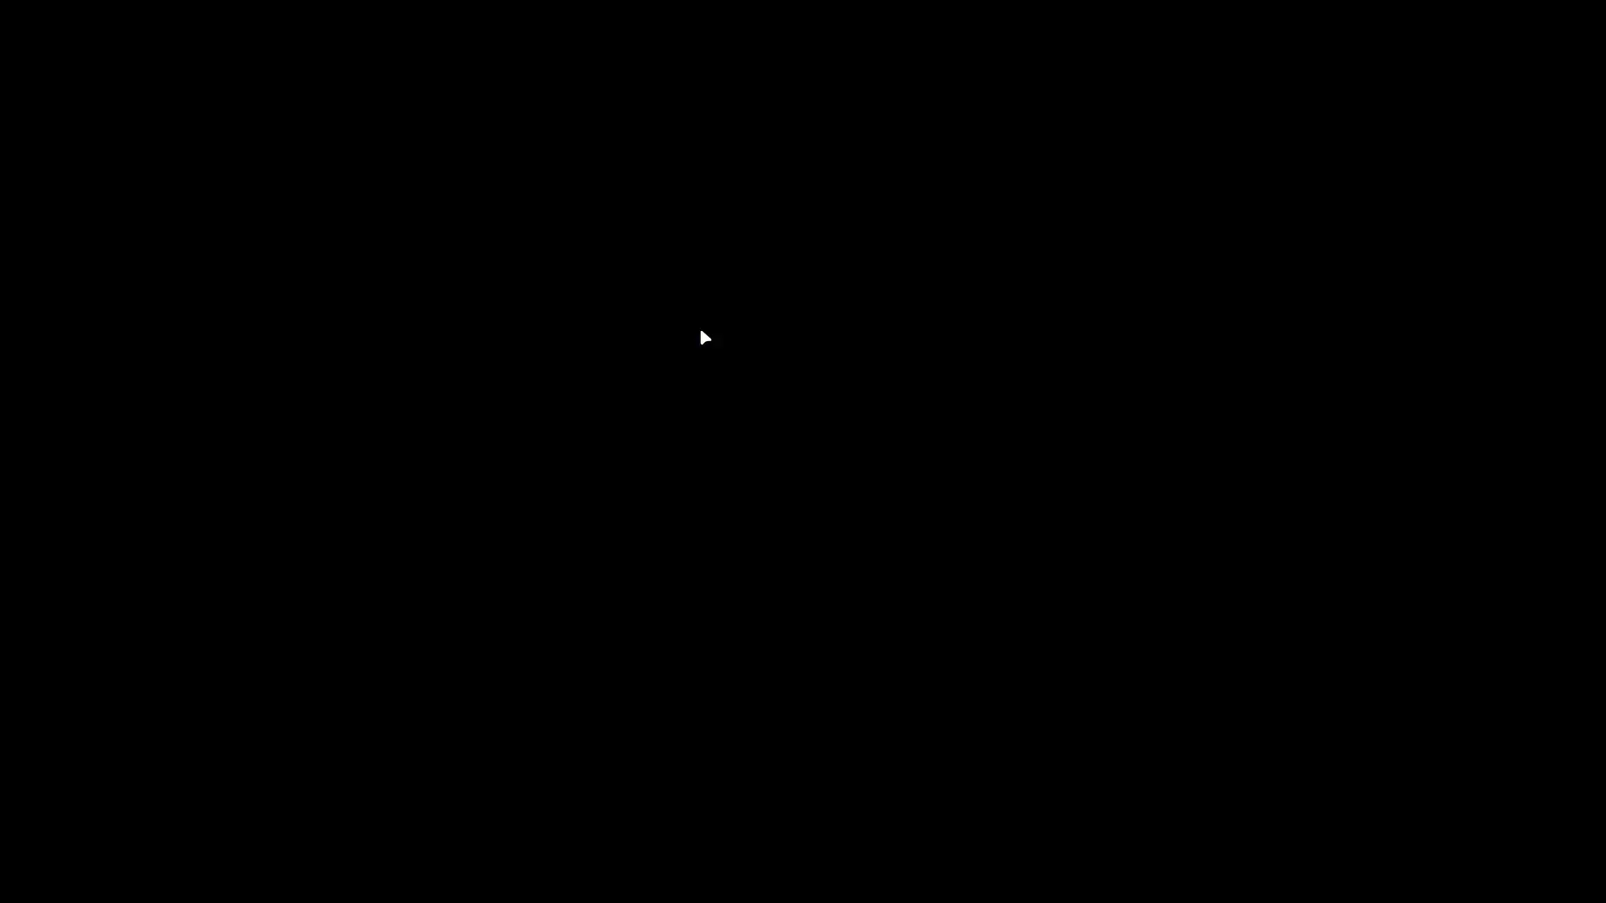
Boot Net from the UEFI VBOX CD-ROM via the firmware Boot Manager and default GRUB entry
{"action": "key", "text": "Down"}
{"action": "key", "text": "Down"}
{"action": "key", "text": "Return"}
{"action": "key", "text": "Down"}
{"action": "key", "text": "Down"}
{"action": "key", "text": "Down"}
{"action": "key", "text": "Down"}
{"action": "key", "text": "Down"}
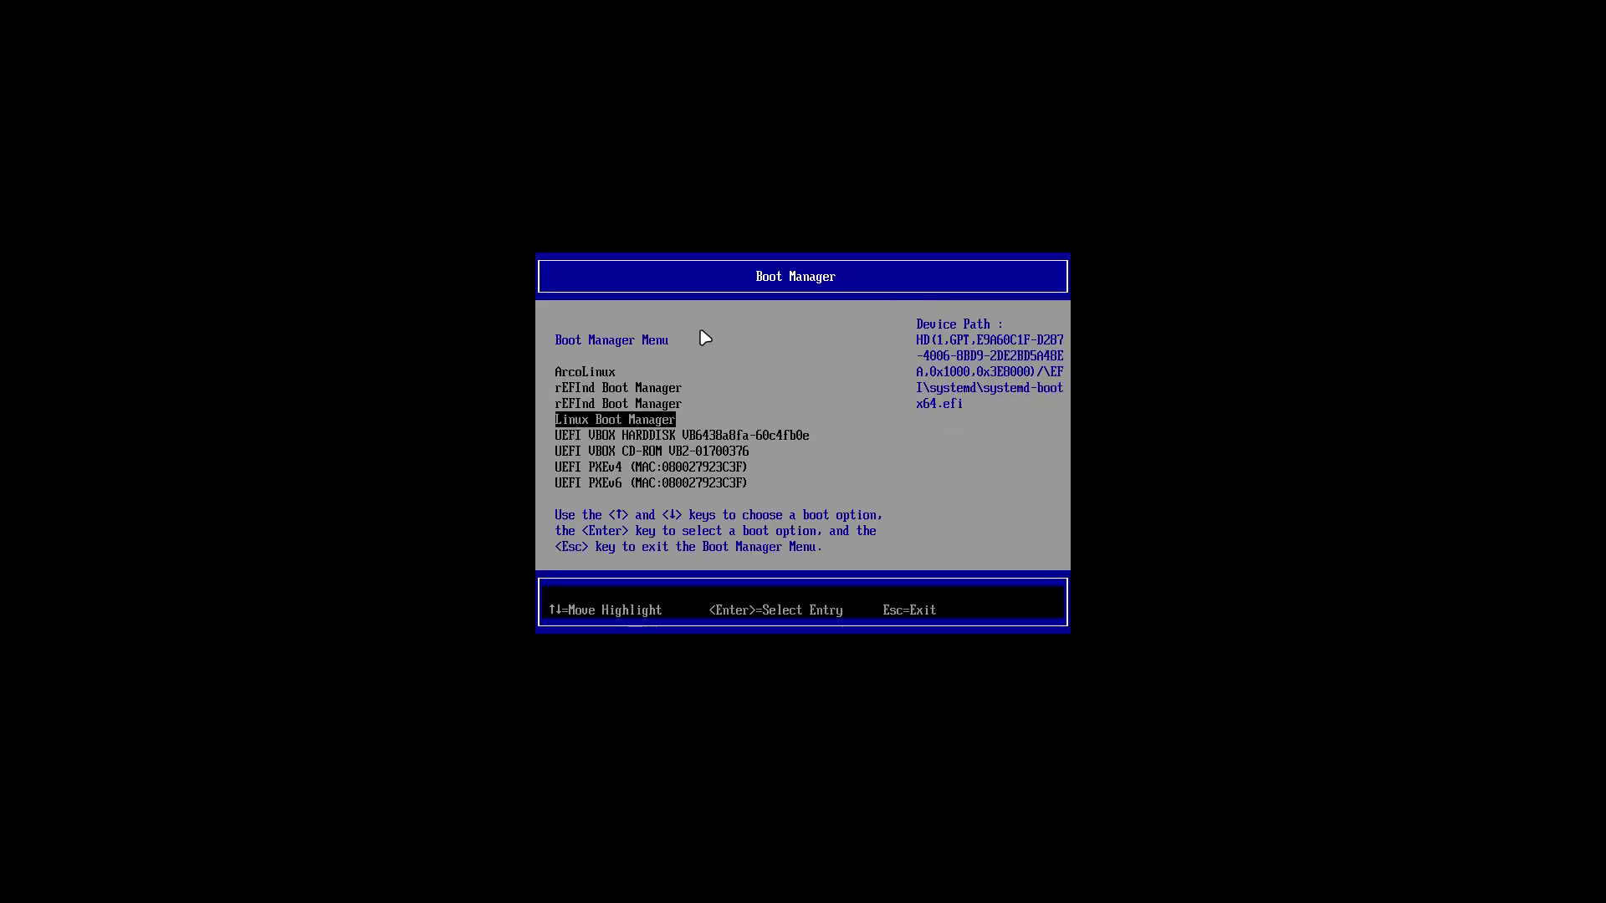
{"action": "key", "text": "Return"}
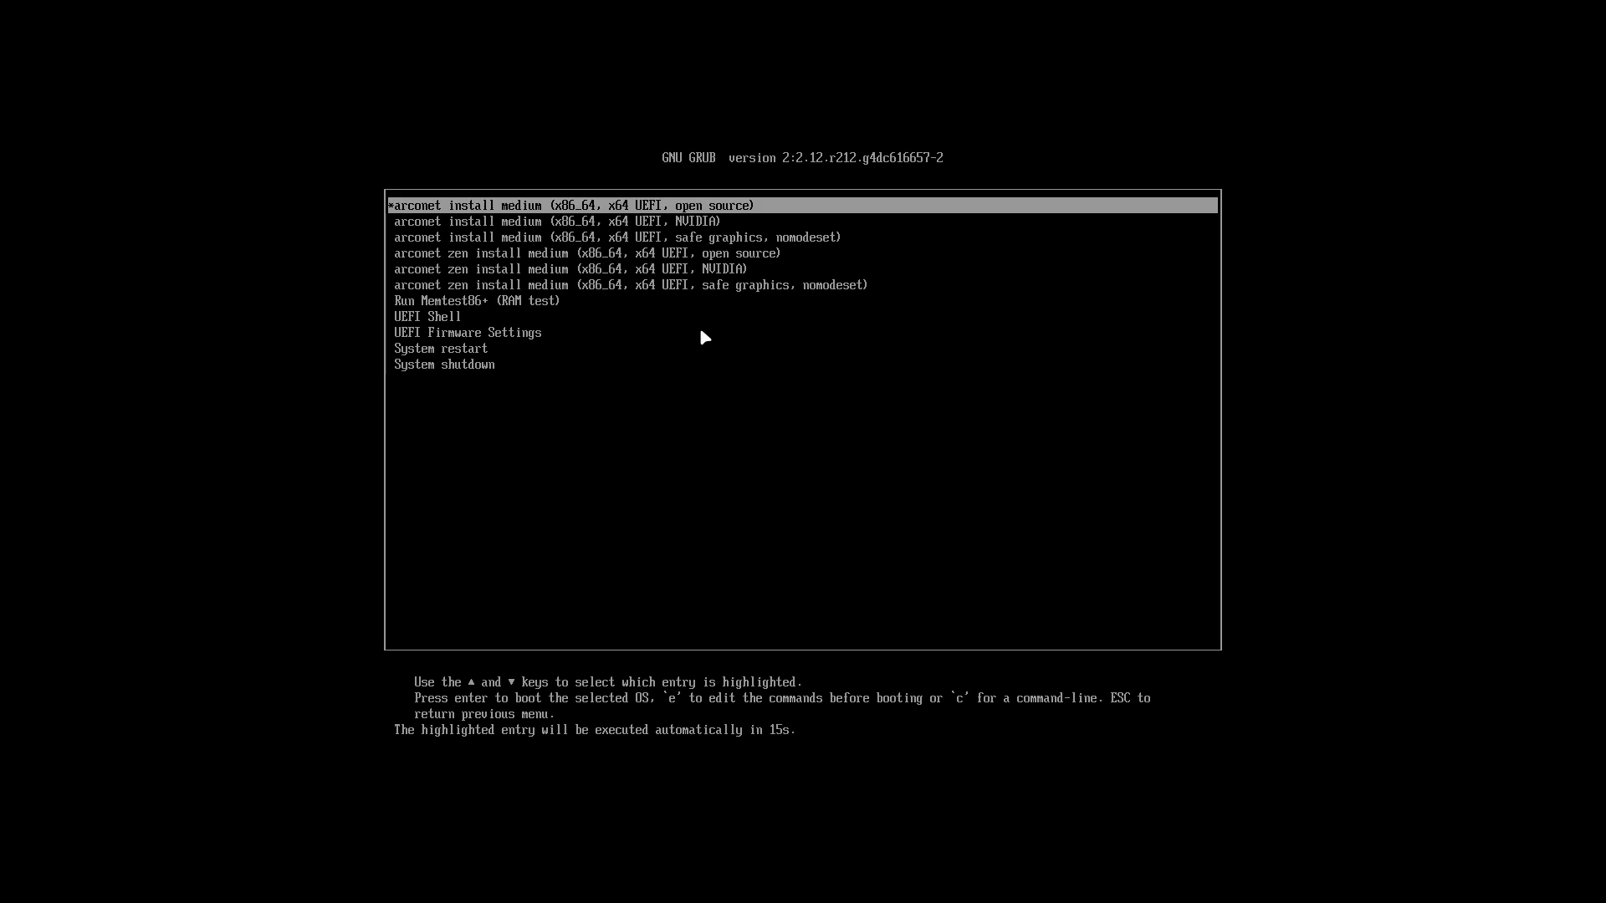
{"action": "key", "text": "Return"}
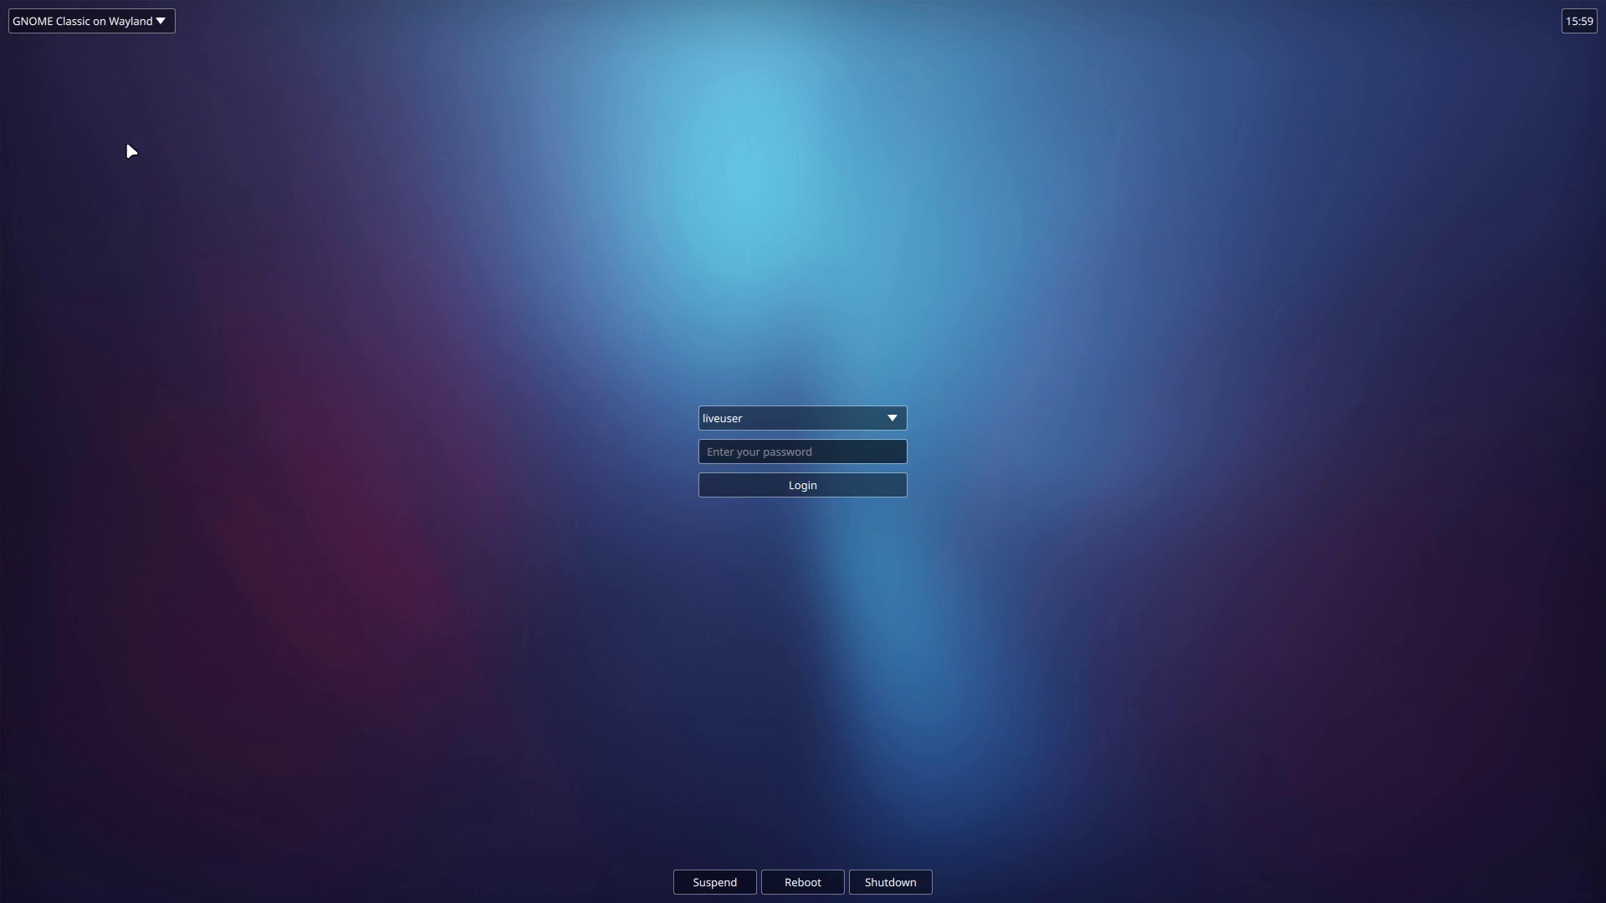
Log in as the live user with an empty password into a GNOME on Xorg session
{"action": "left_click", "coordinate": [127, 31]}
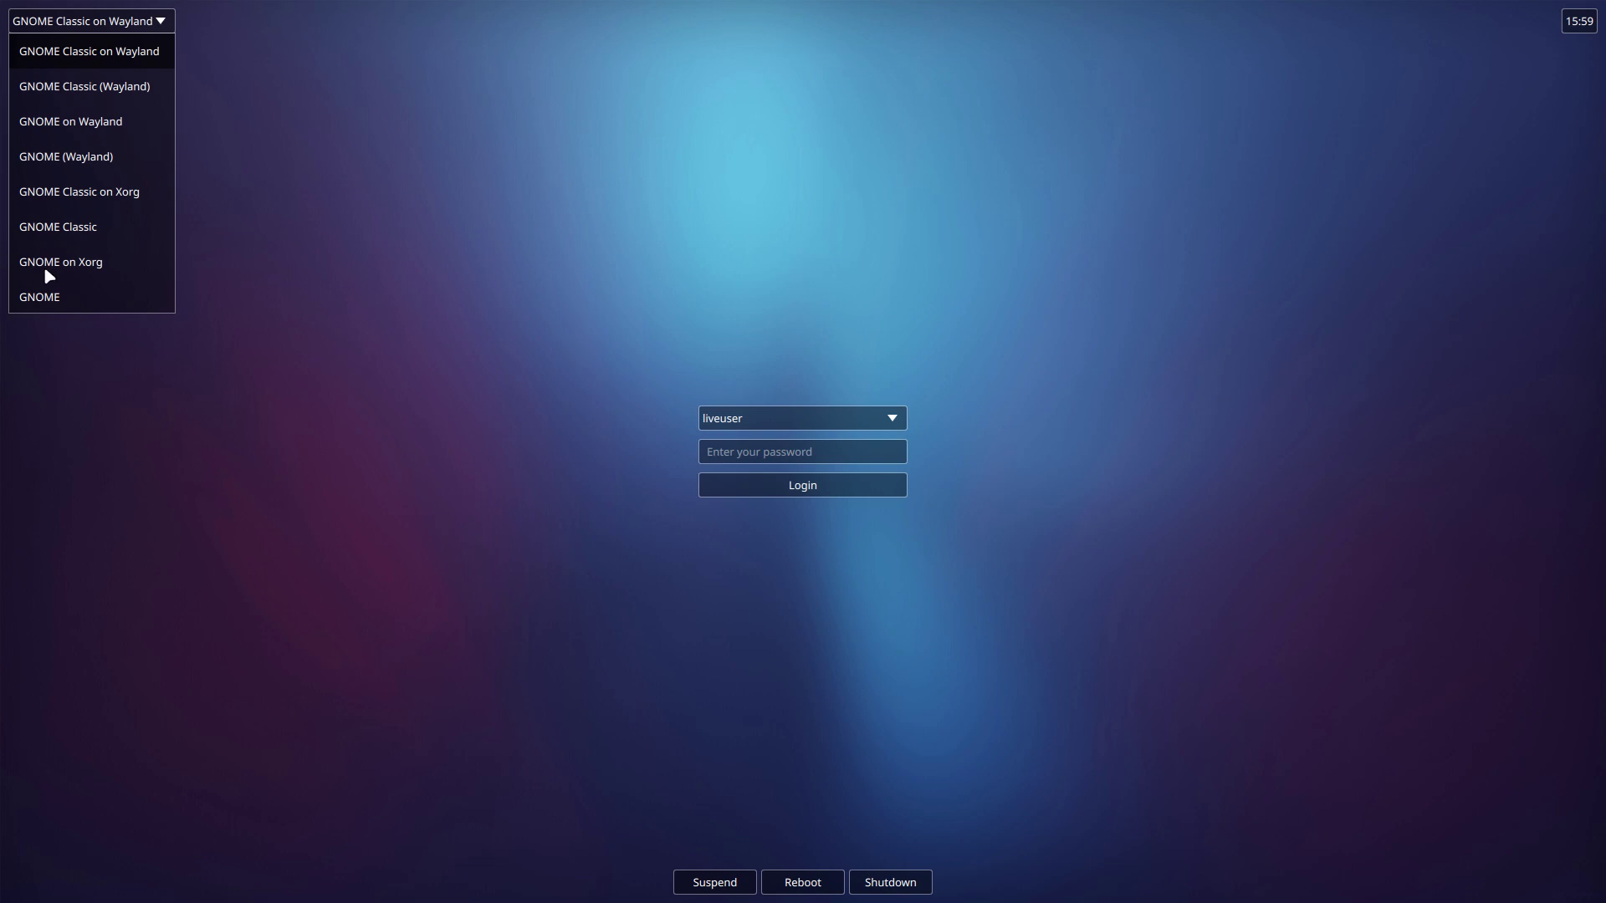
{"action": "left_click", "coordinate": [78, 263]}
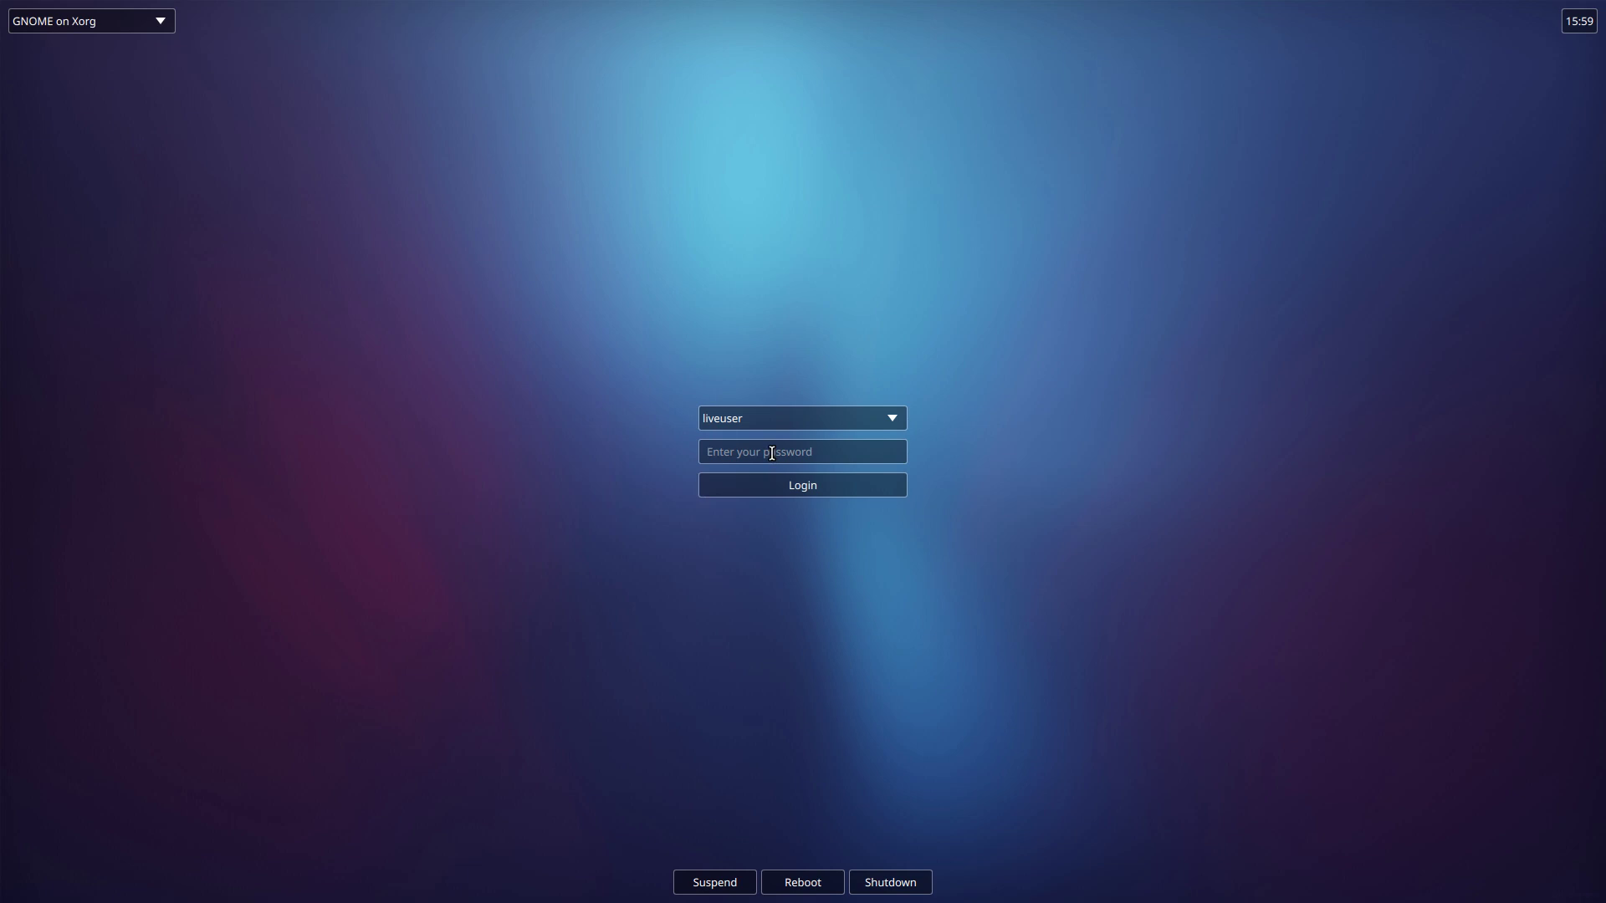
{"action": "left_click", "coordinate": [772, 452]}
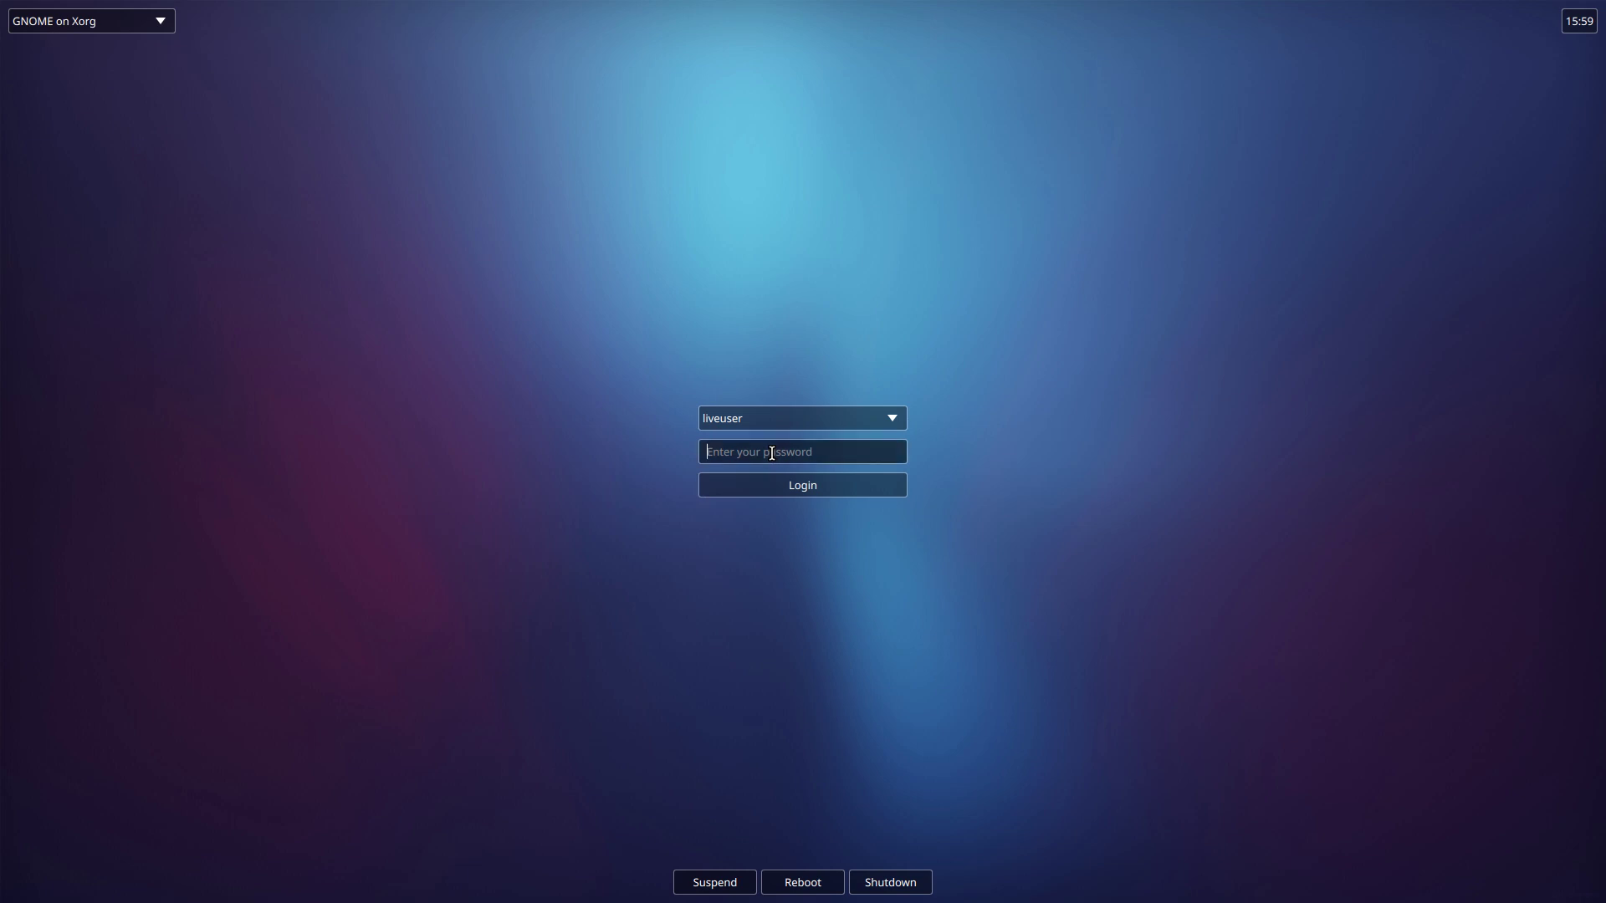
{"action": "key", "text": "Return"}
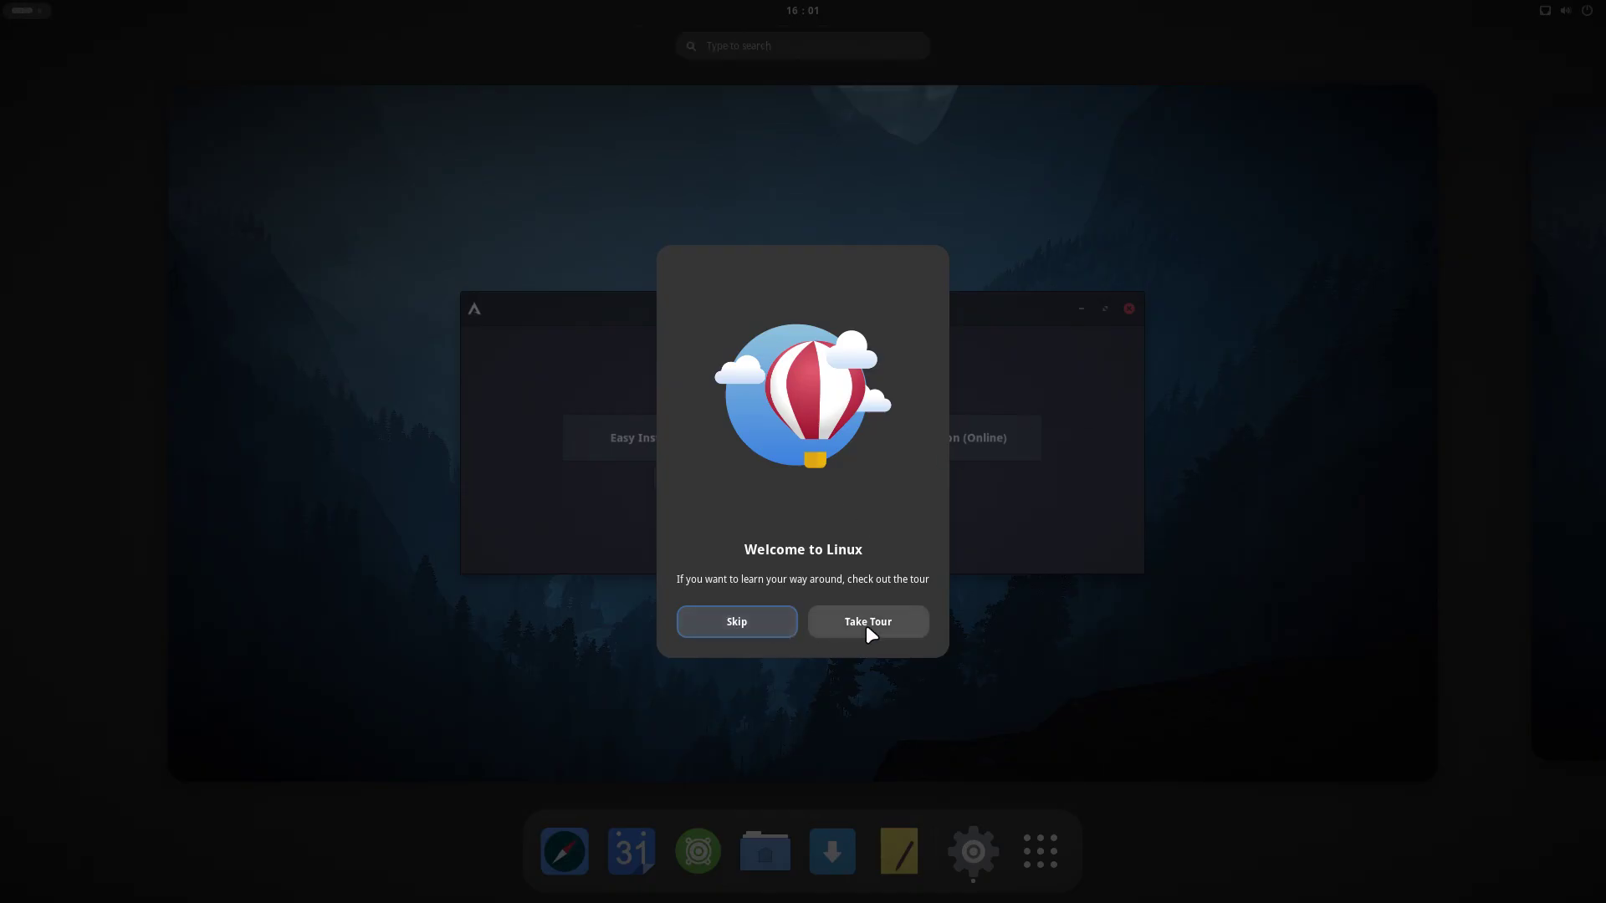
Skip the Welcome to Linux tour and show the Welcome App's Information page
{"action": "left_click", "coordinate": [768, 619]}
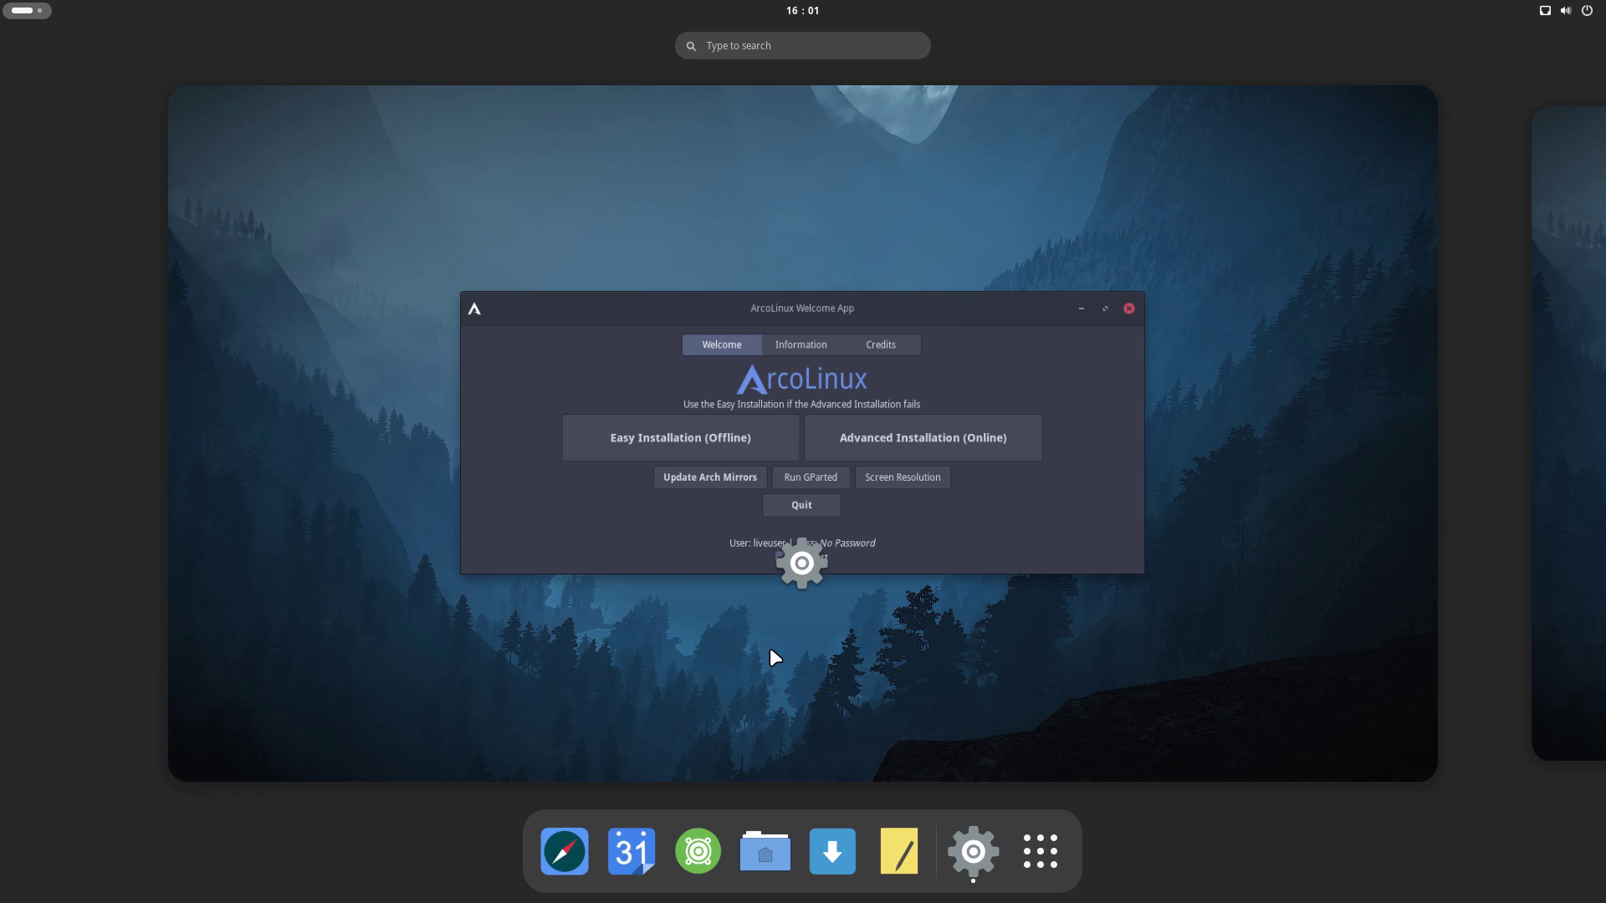
{"action": "left_click", "coordinate": [977, 502]}
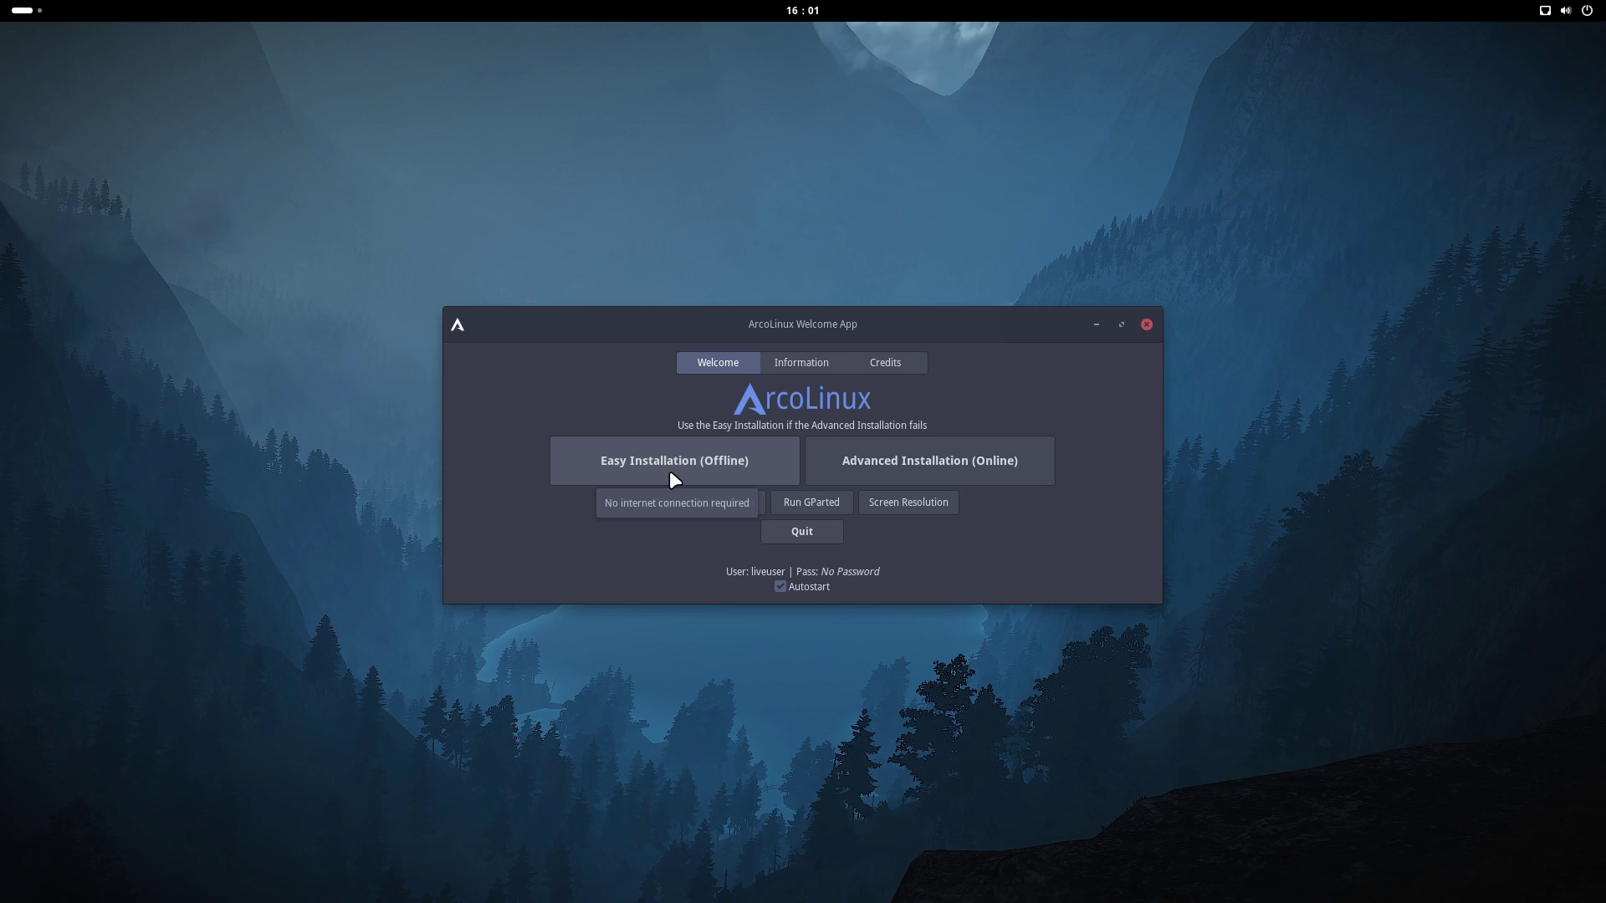
{"action": "left_click", "coordinate": [807, 371]}
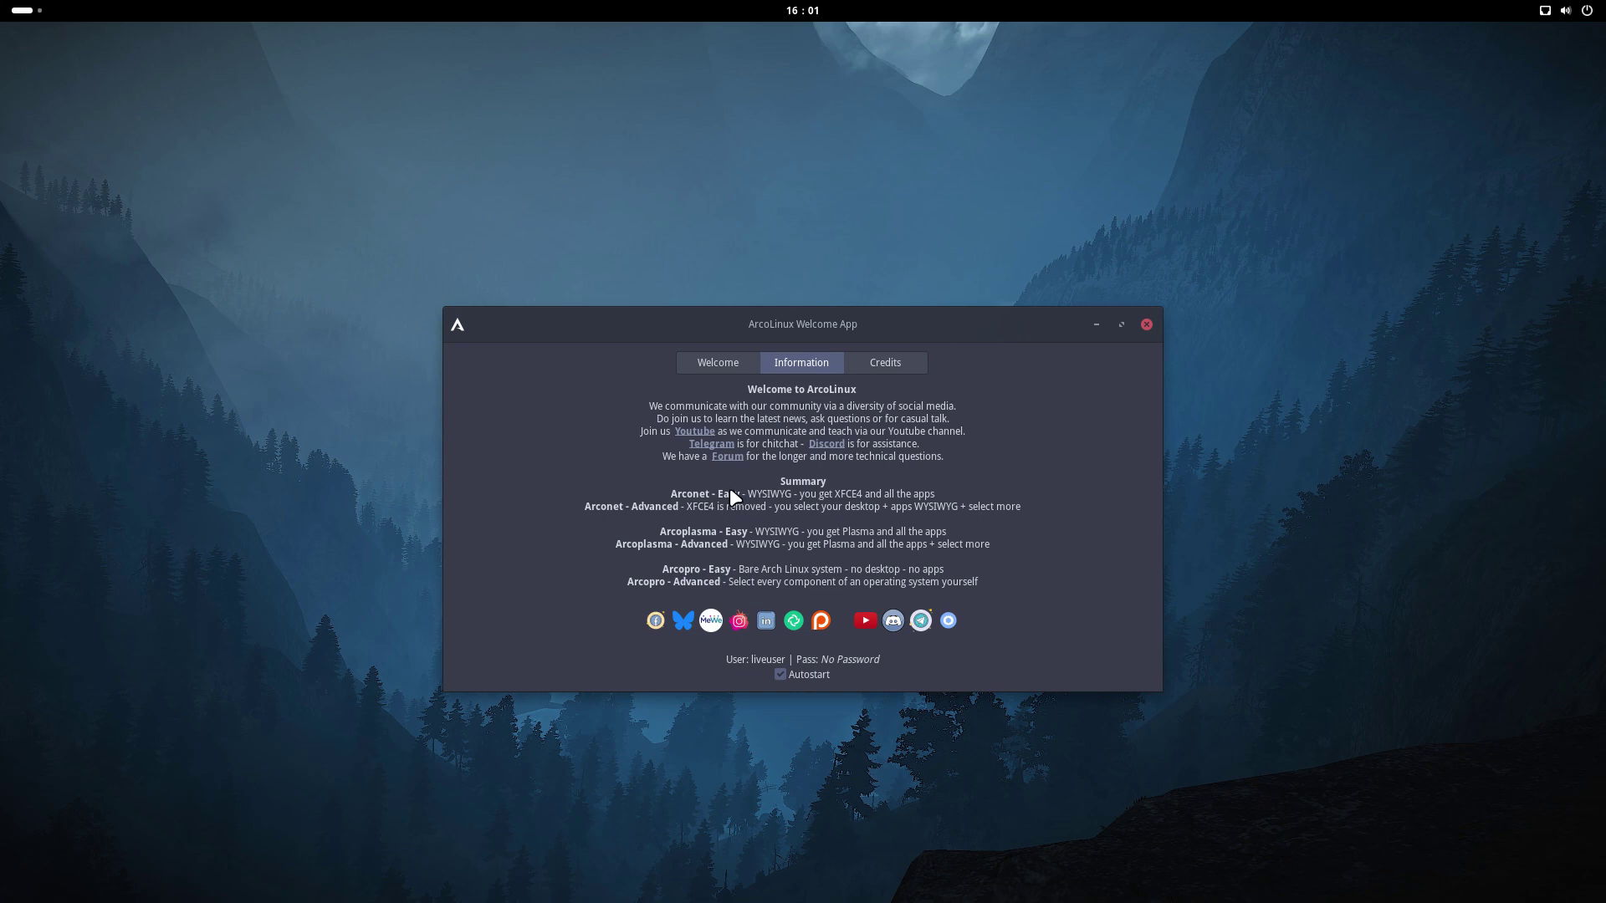
{"action": "left_click", "coordinate": [1, 2]}
{"action": "left_click", "coordinate": [1058, 854]}
{"action": "left_click", "coordinate": [1056, 856]}
{"action": "left_click", "coordinate": [1054, 851]}
{"action": "scroll", "coordinate": [851, 731], "scroll_direction": "down", "scroll_amount": 3}
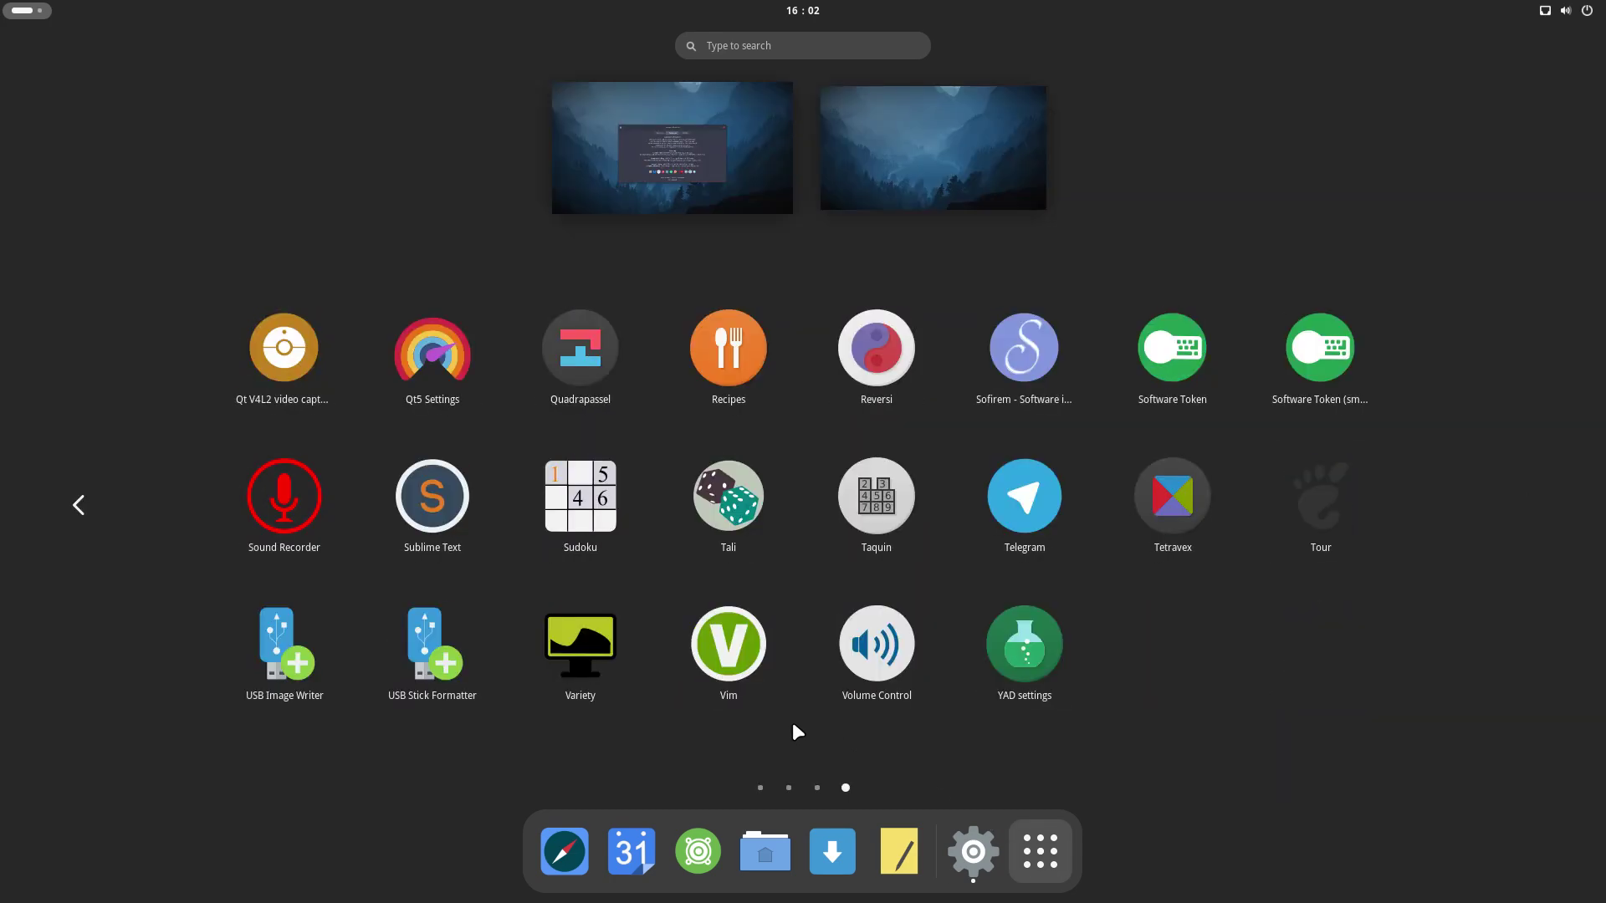
{"action": "scroll", "coordinate": [525, 730], "scroll_direction": "up", "scroll_amount": 1}
{"action": "scroll", "coordinate": [538, 520], "scroll_direction": "up", "scroll_amount": 1}
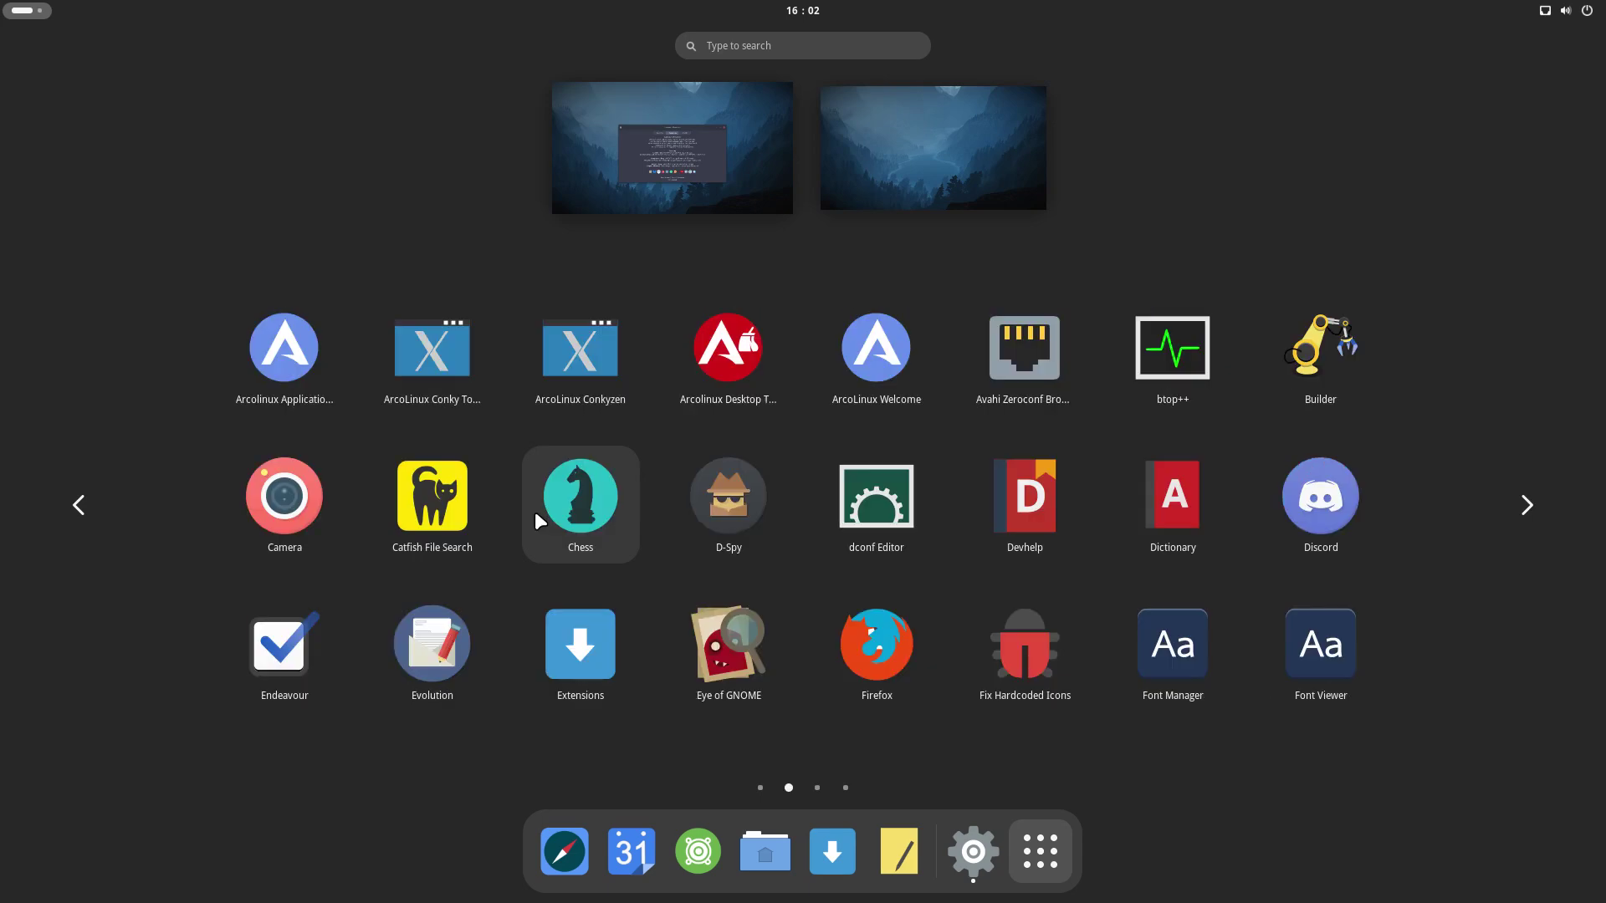
{"action": "scroll", "coordinate": [594, 427], "scroll_direction": "down", "scroll_amount": 1}
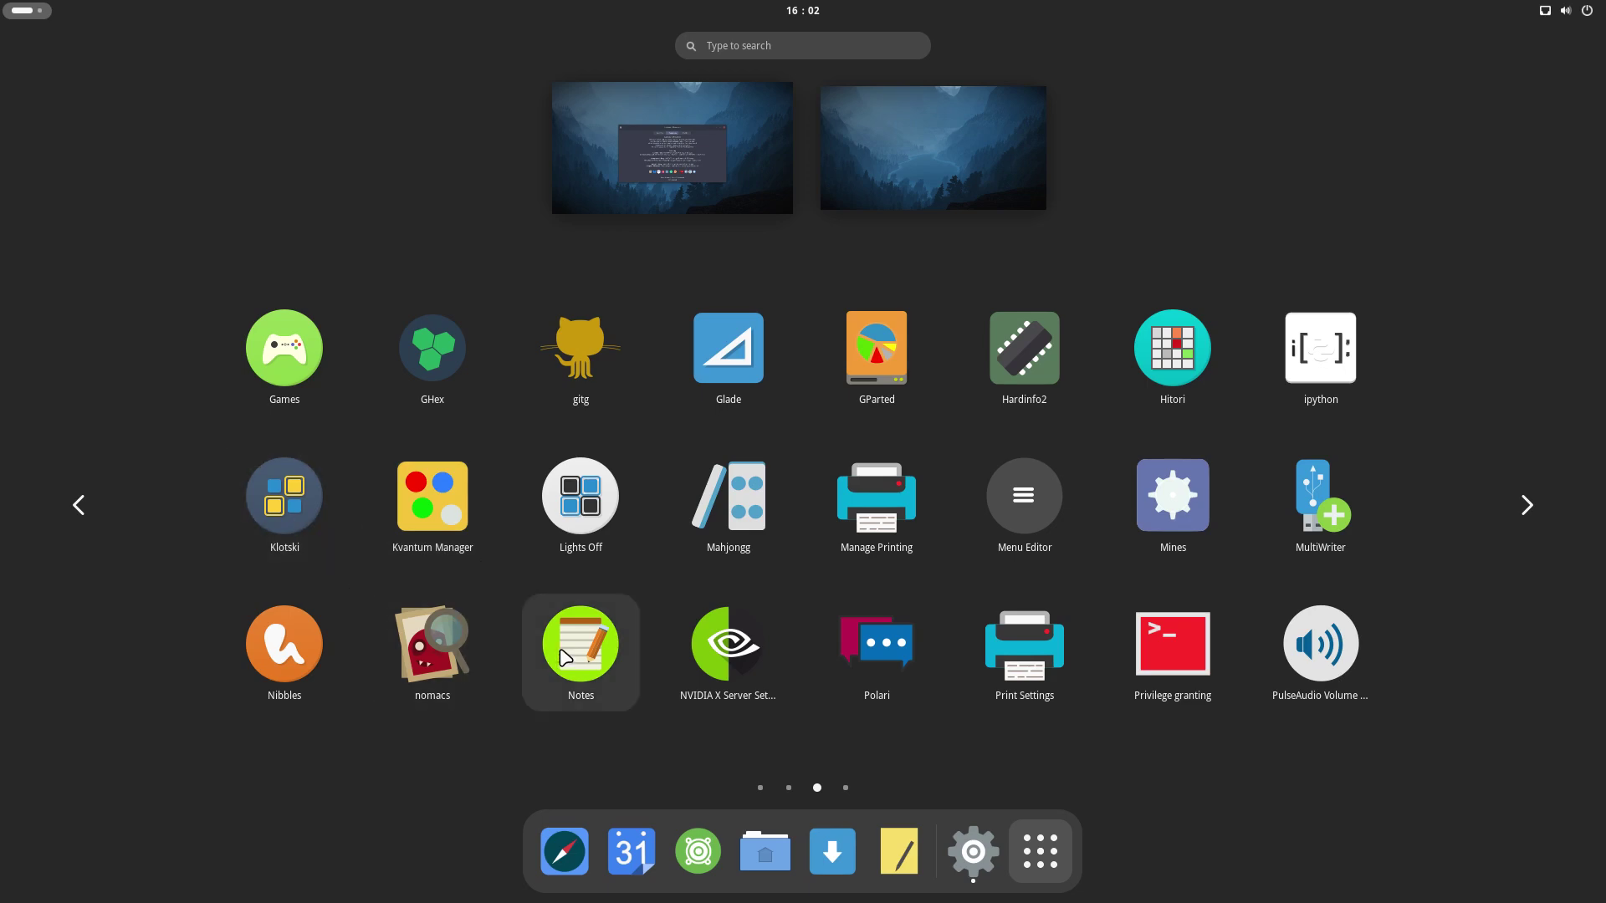
{"action": "left_click", "coordinate": [1174, 778]}
{"action": "left_click", "coordinate": [1007, 408]}
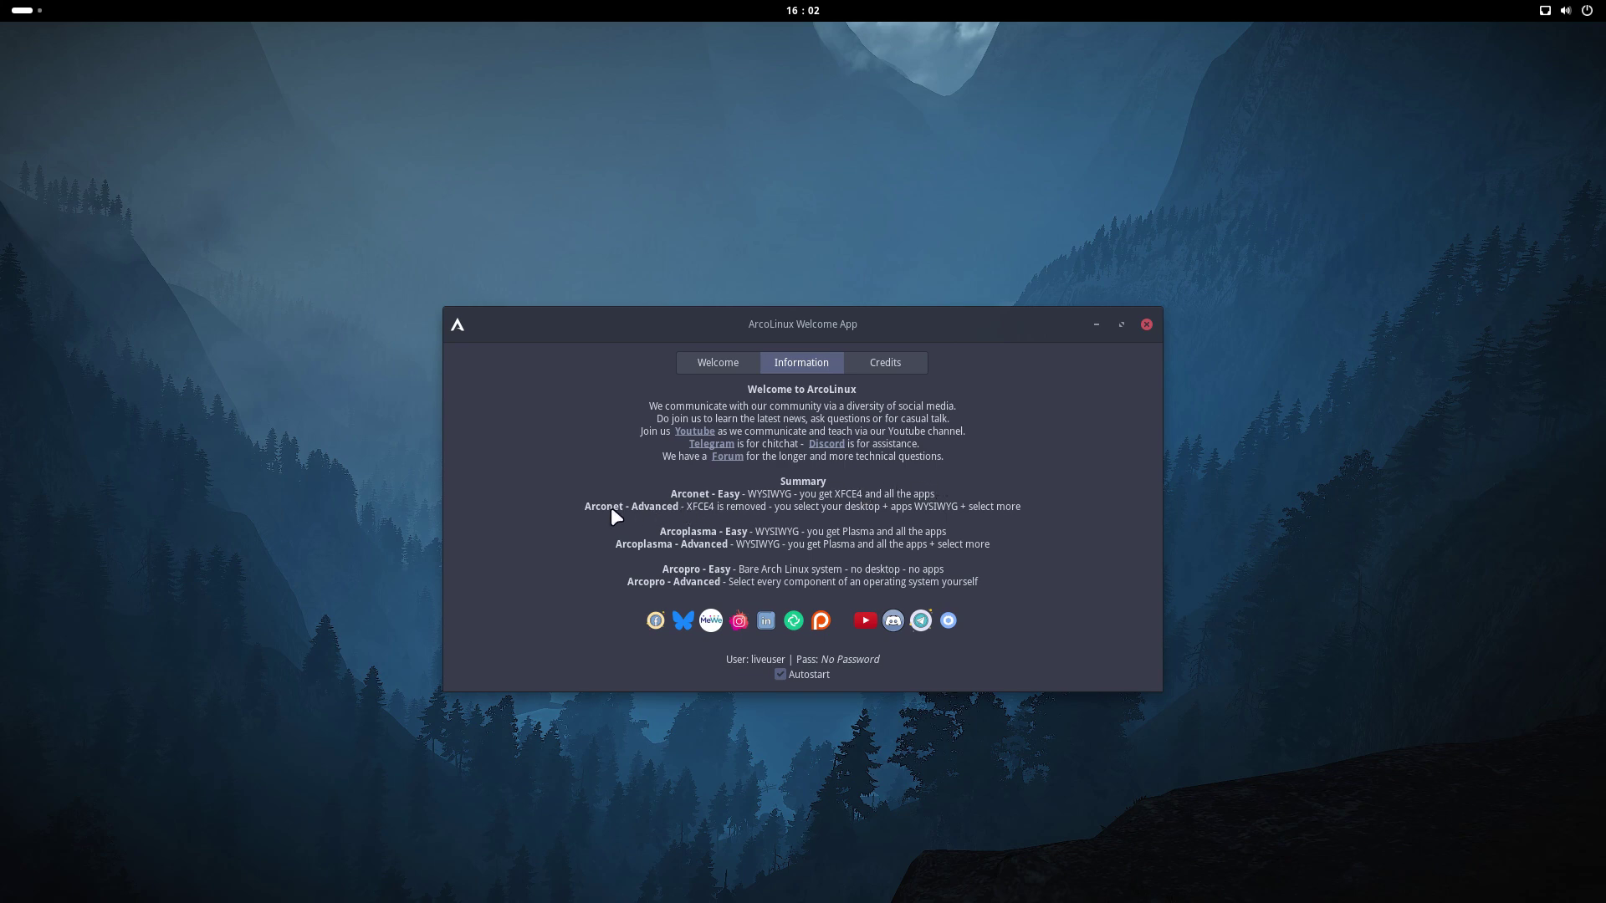
Bring the Welcome App back to its Welcome page with Easy and Advanced installation options
{"action": "left_click", "coordinate": [727, 362]}
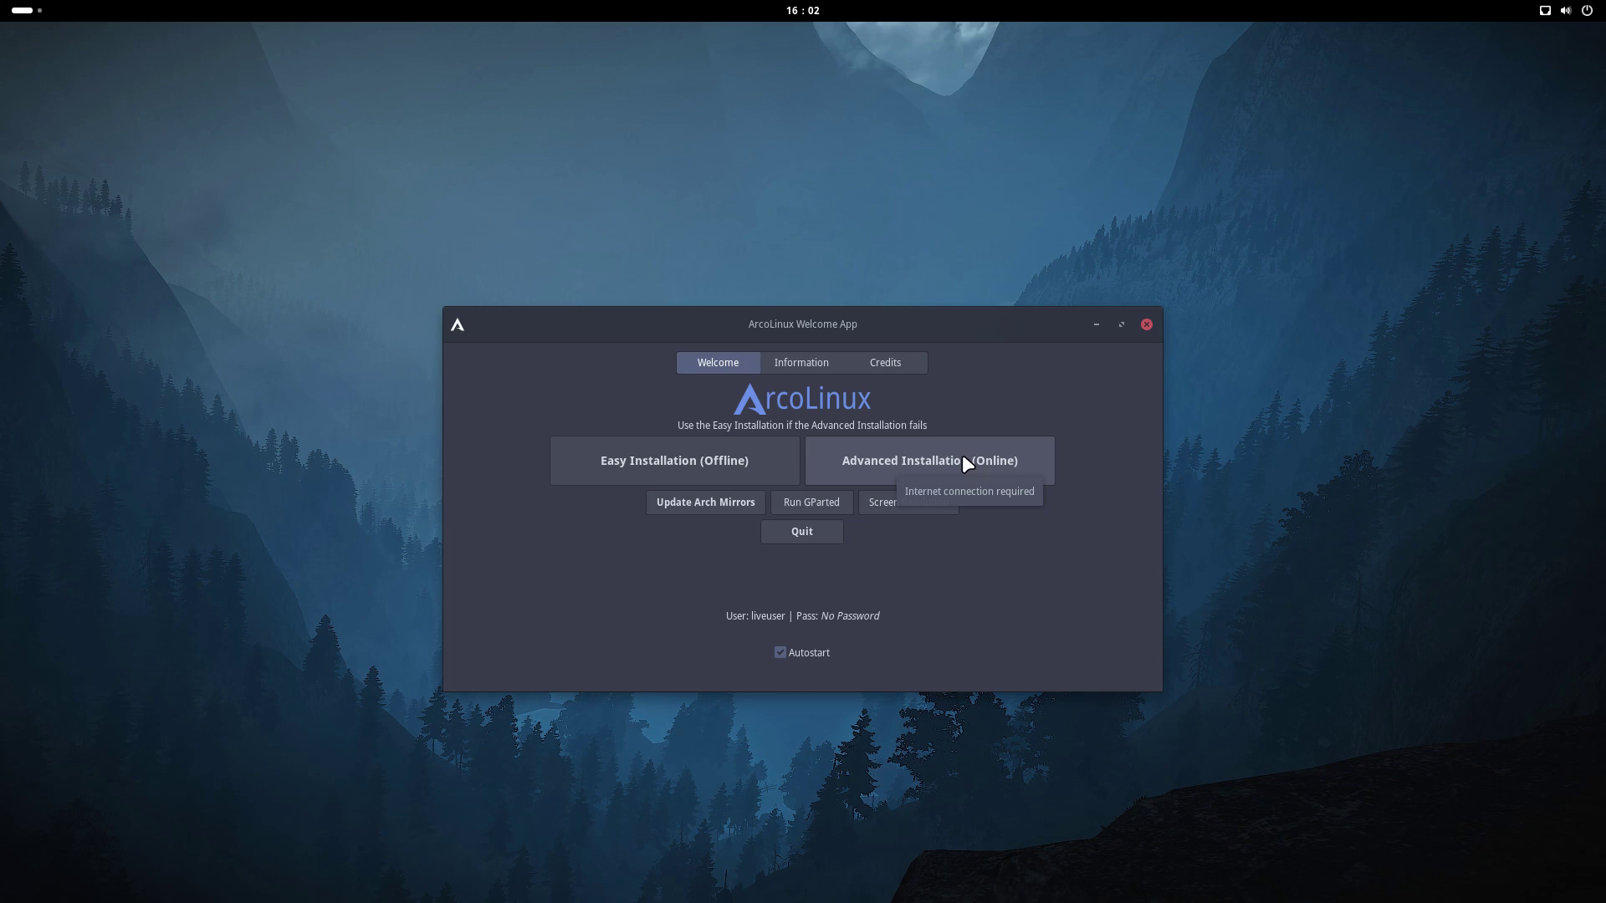
{"action": "left_click", "coordinate": [30, 10]}
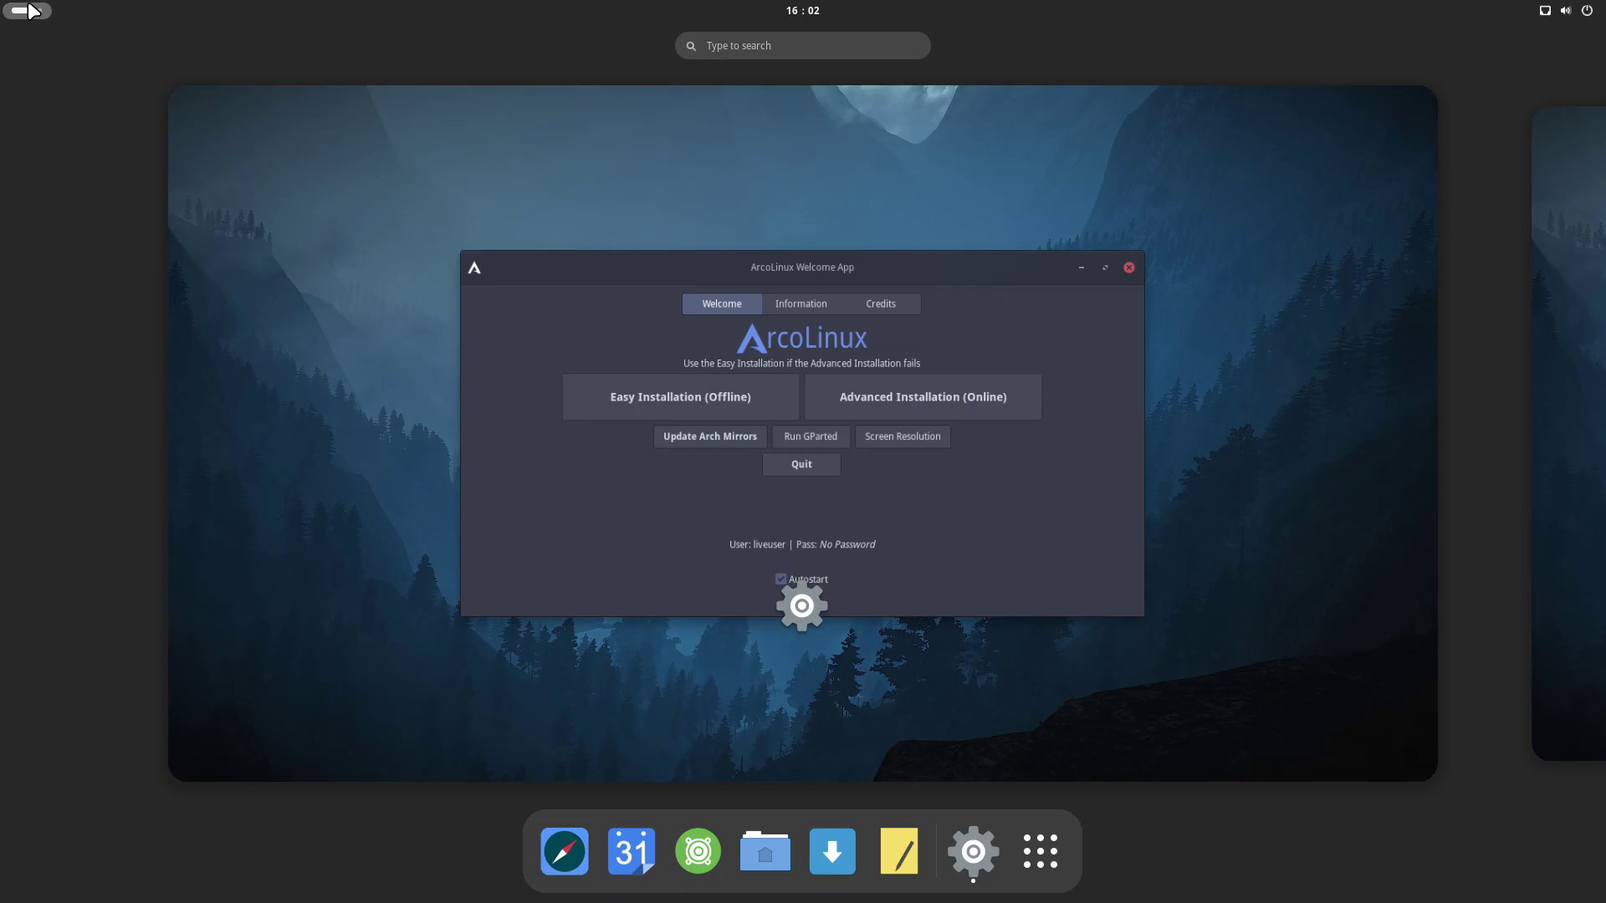
{"action": "left_click", "coordinate": [975, 264]}
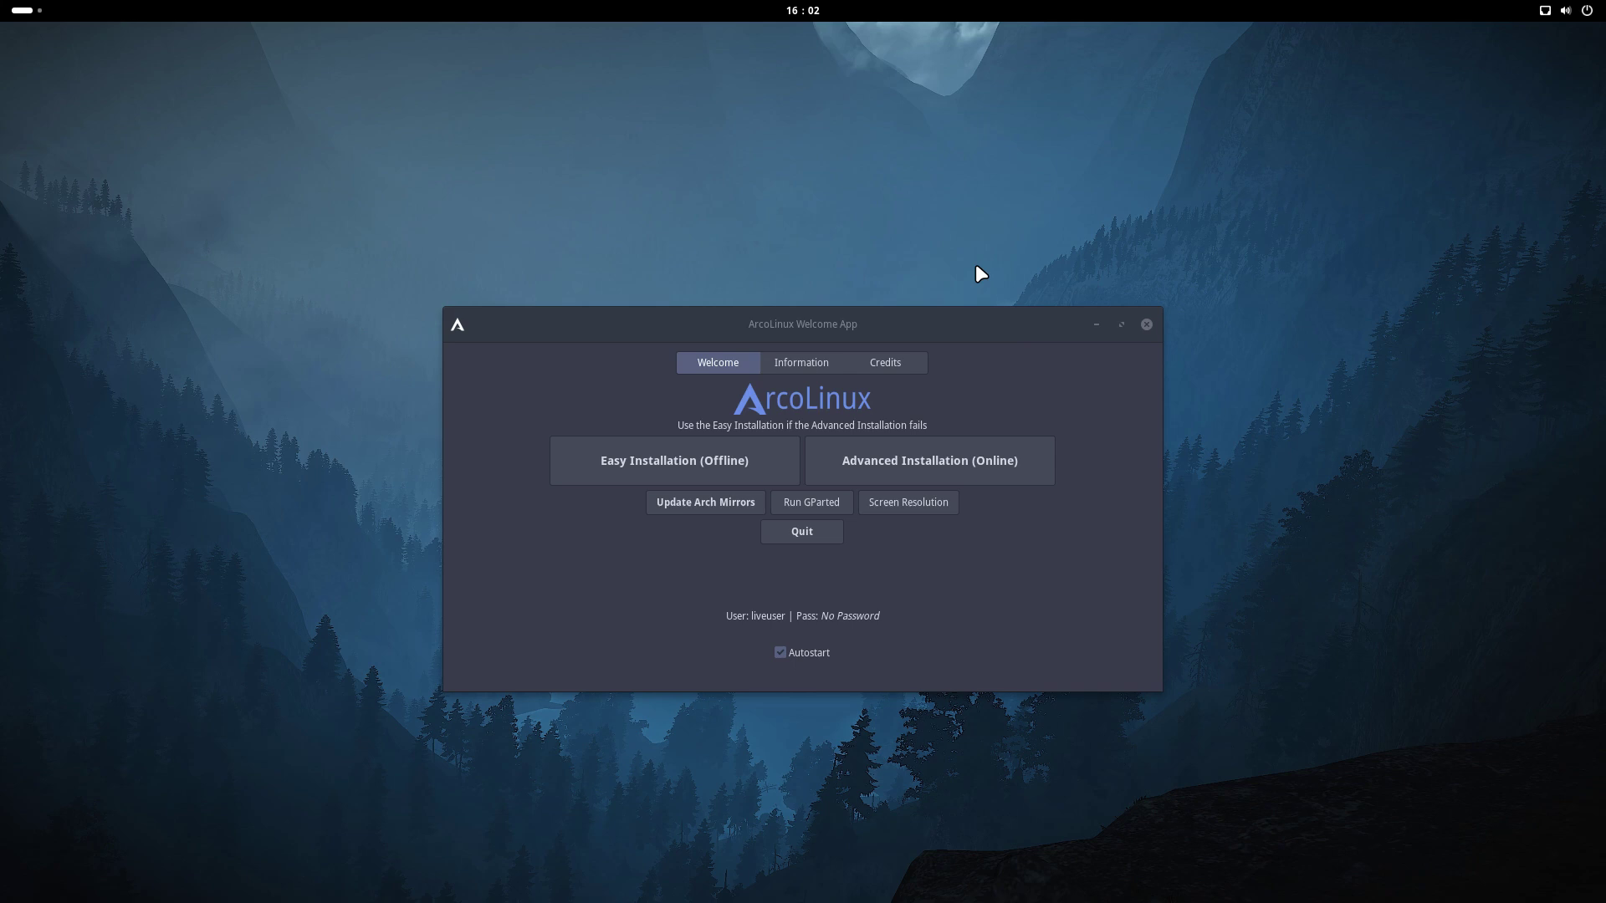
Start Advanced Installation (Online) with Grub and advance to the desktop selection page
{"action": "left_click", "coordinate": [945, 473]}
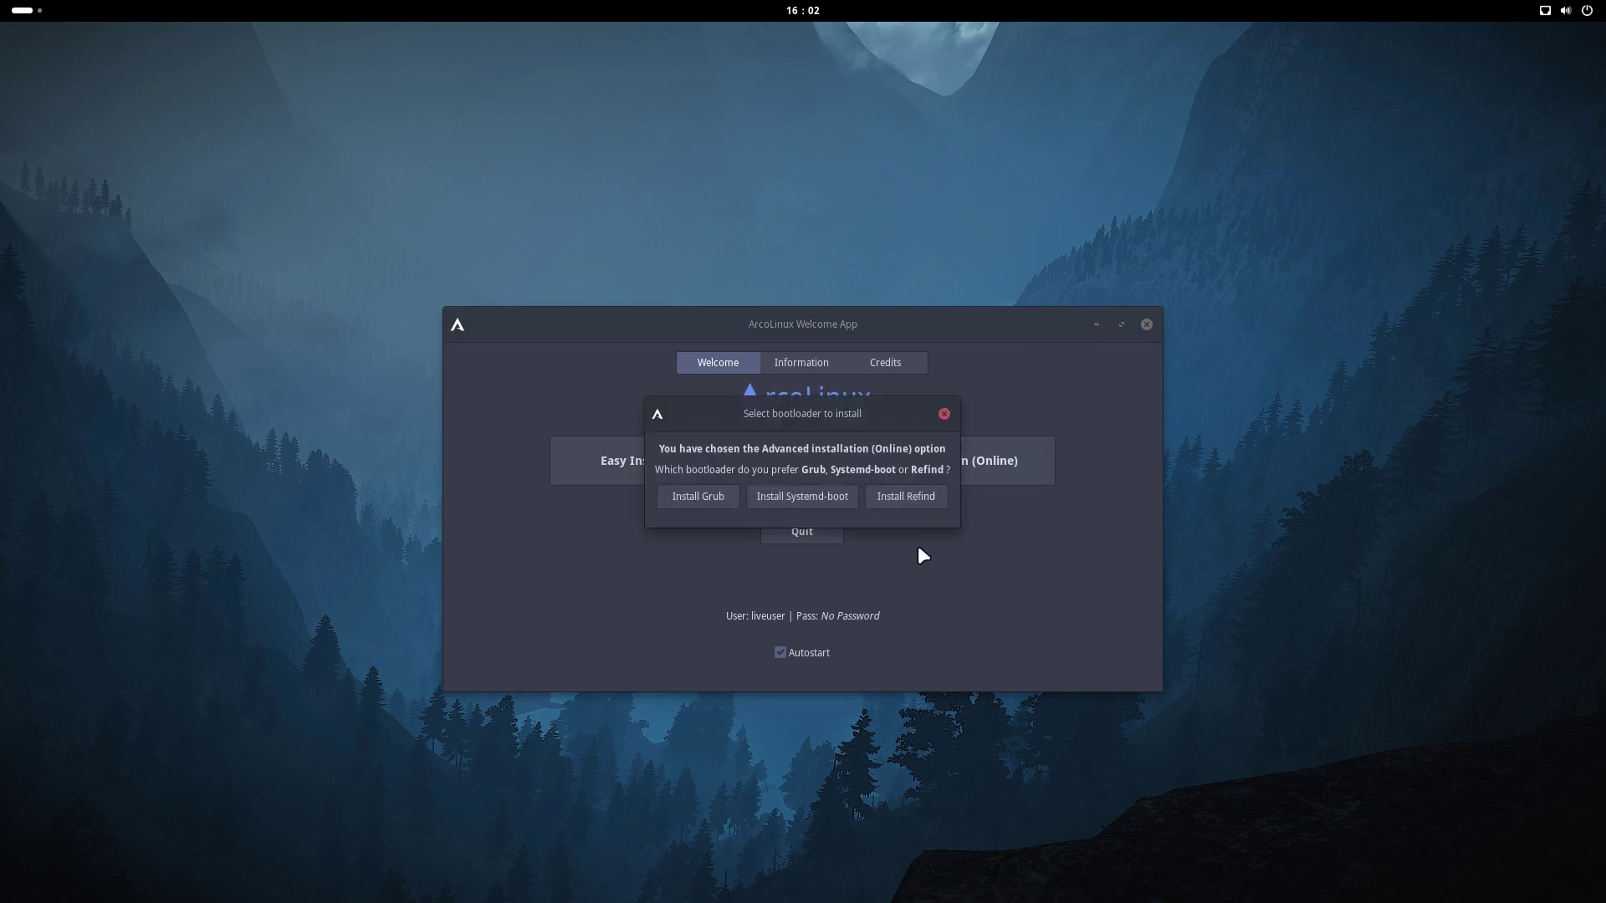
{"action": "left_click", "coordinate": [703, 497]}
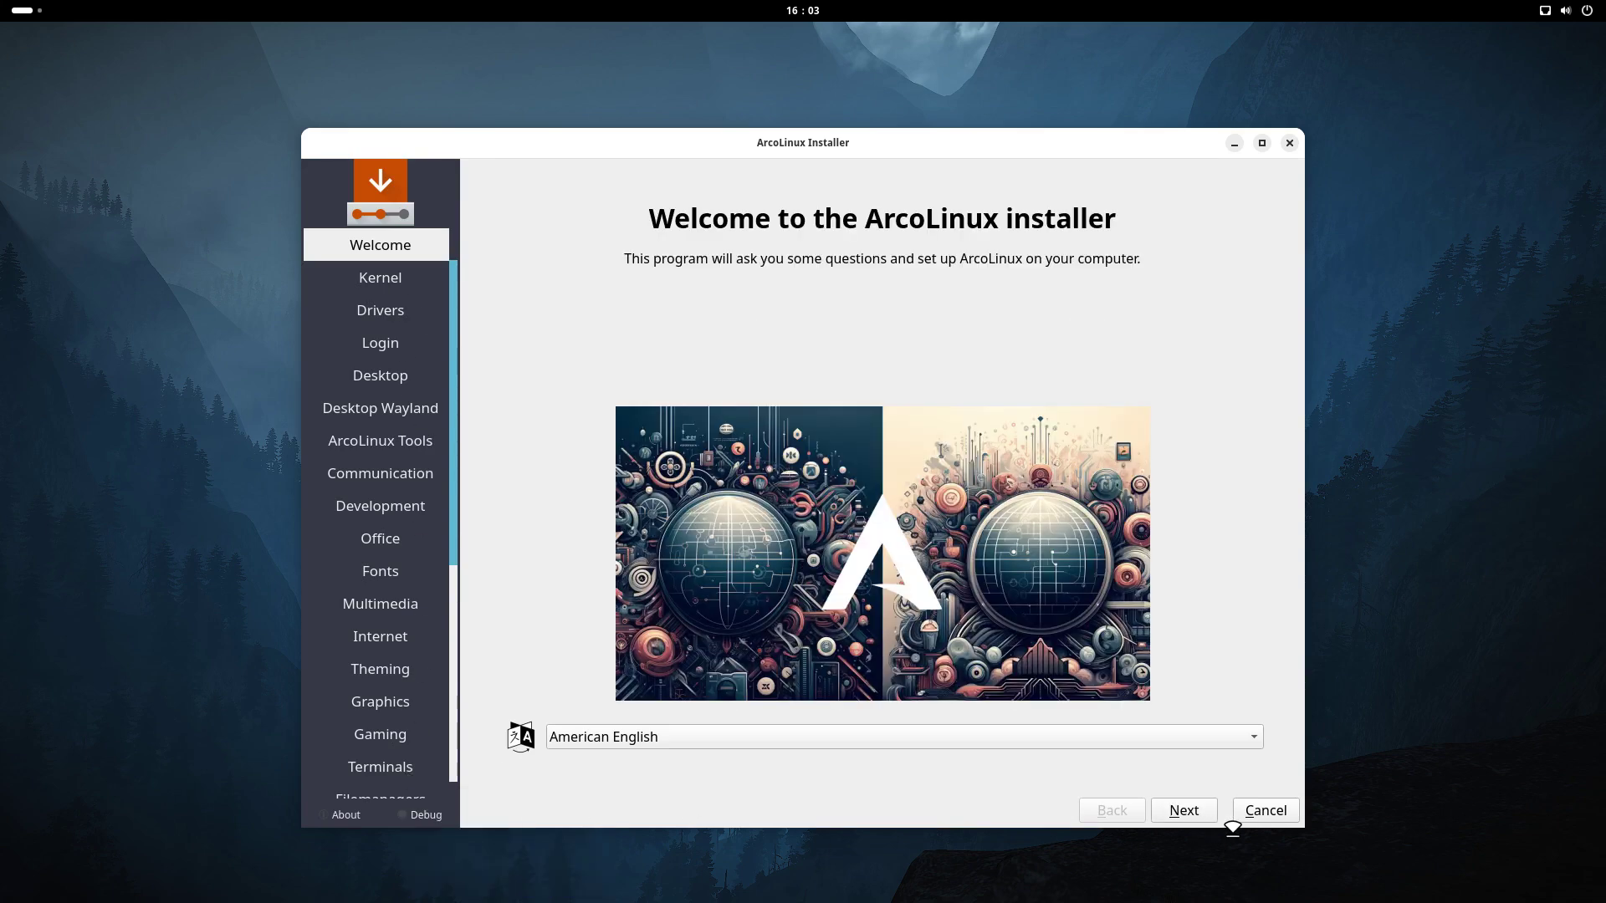
{"action": "left_click", "coordinate": [1183, 810]}
{"action": "left_click", "coordinate": [1198, 815]}
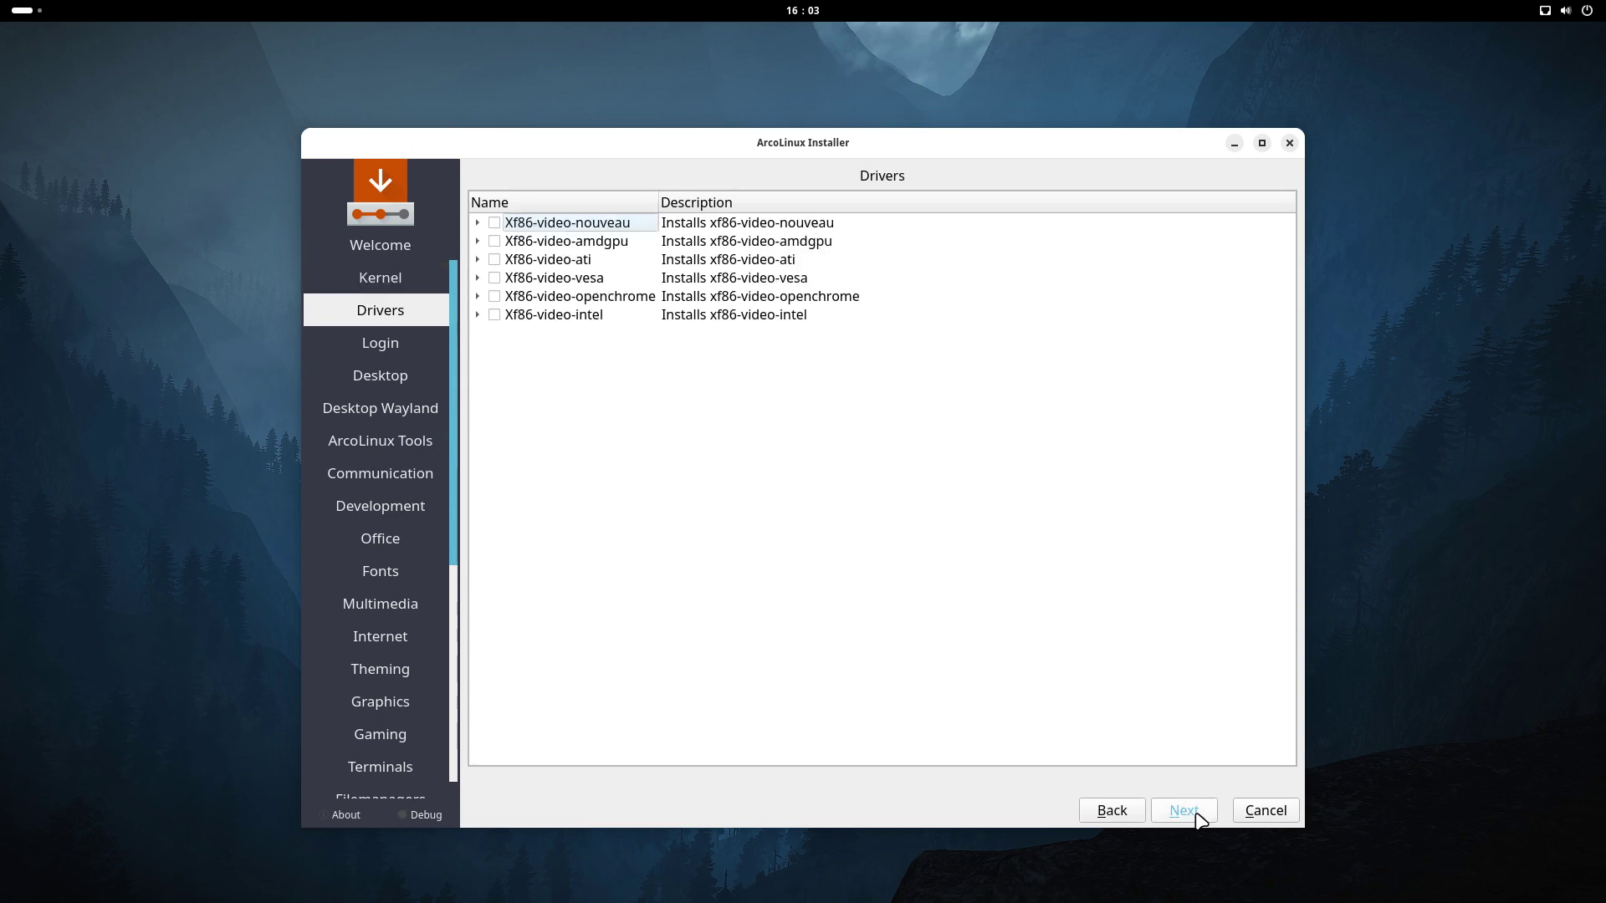
{"action": "left_click", "coordinate": [1198, 815]}
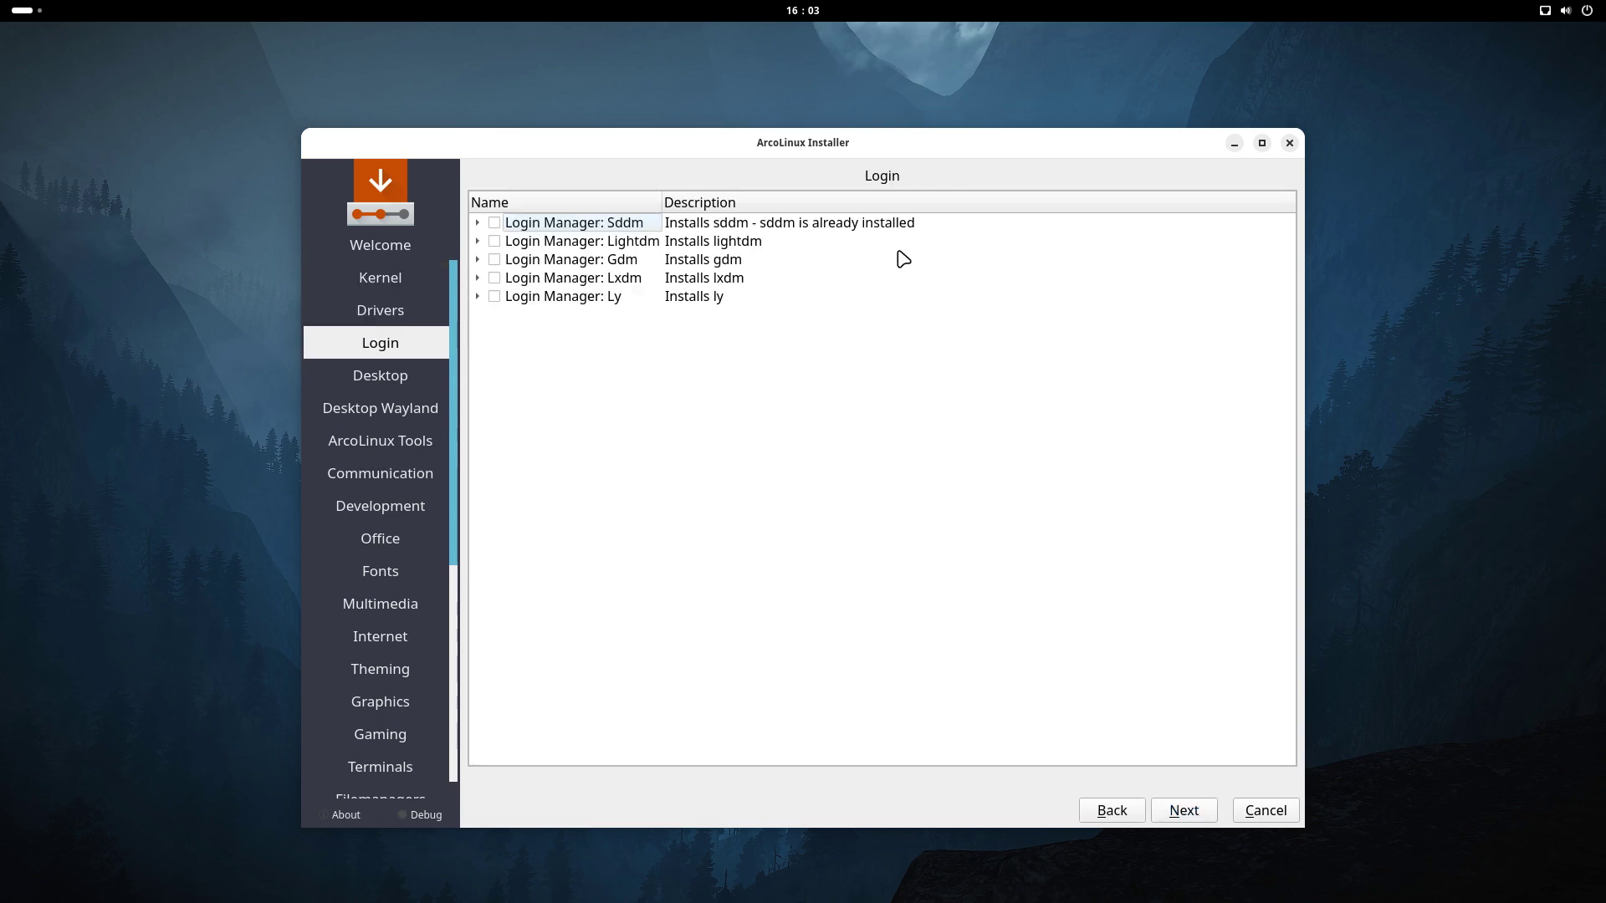
{"action": "left_click", "coordinate": [1211, 817]}
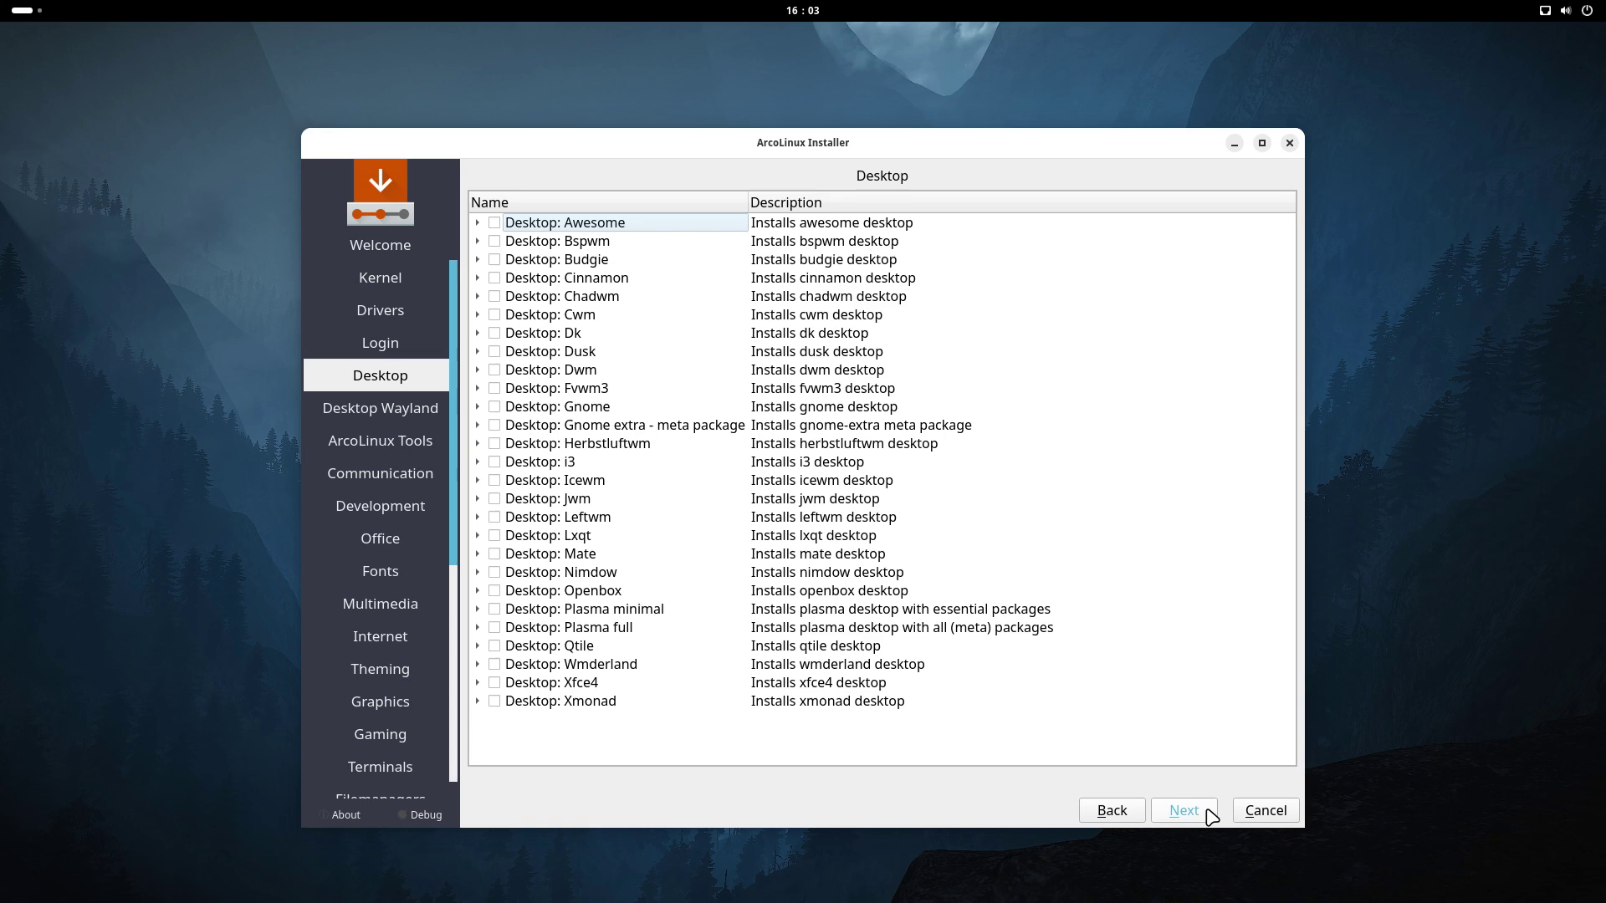
Tick the Awesome desktop and skip through the remaining package pages
{"action": "left_click", "coordinate": [495, 224]}
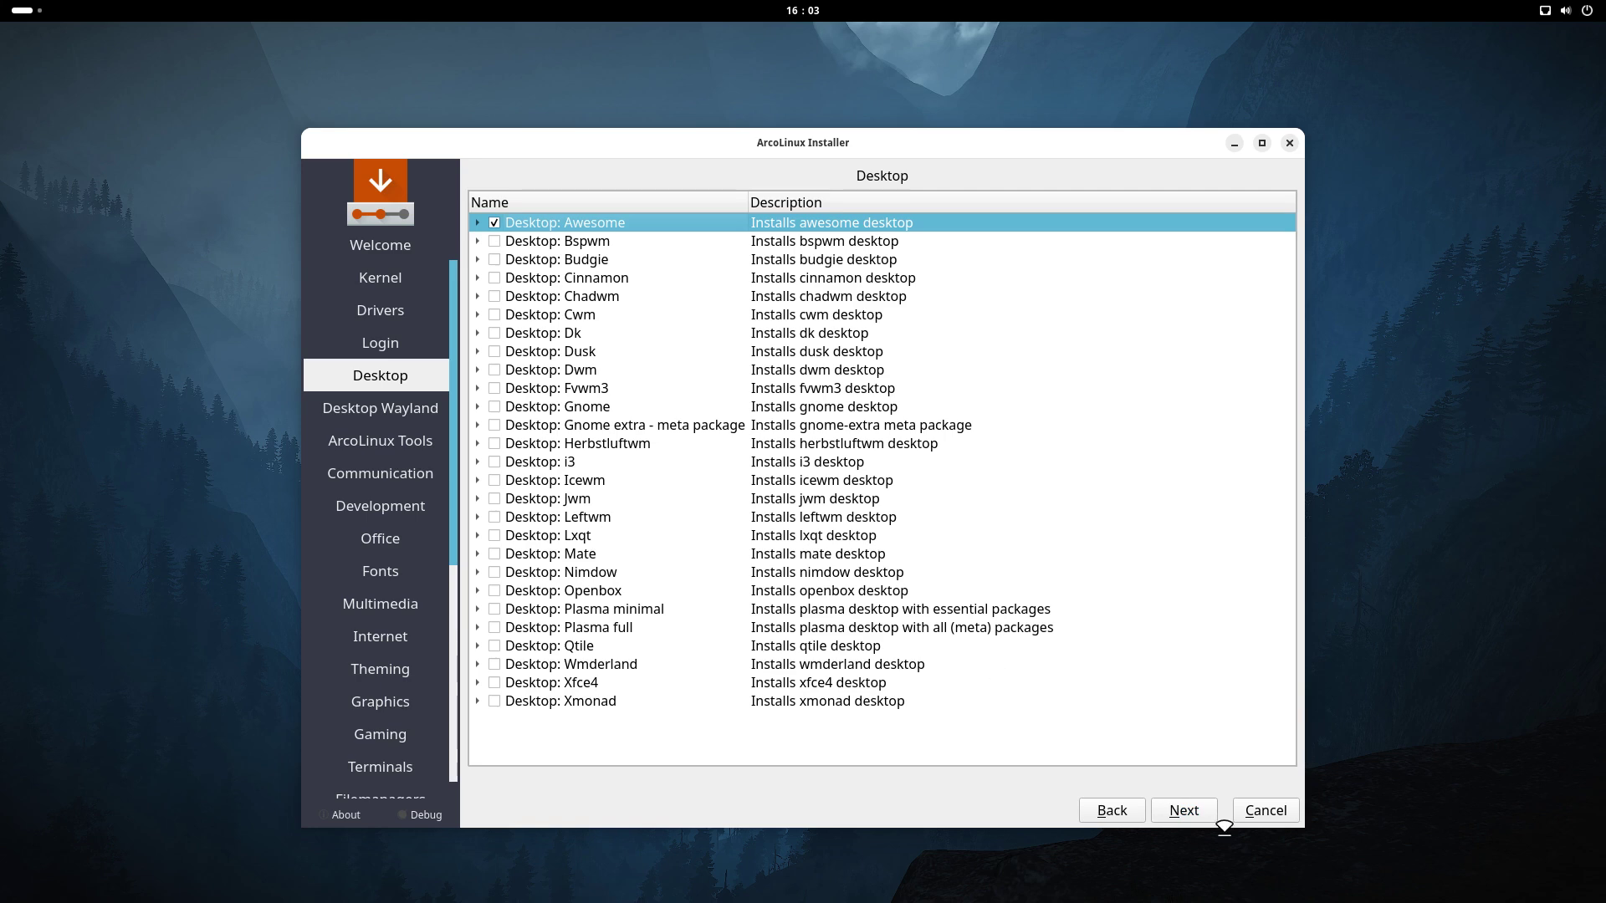
{"action": "left_click", "coordinate": [1195, 815]}
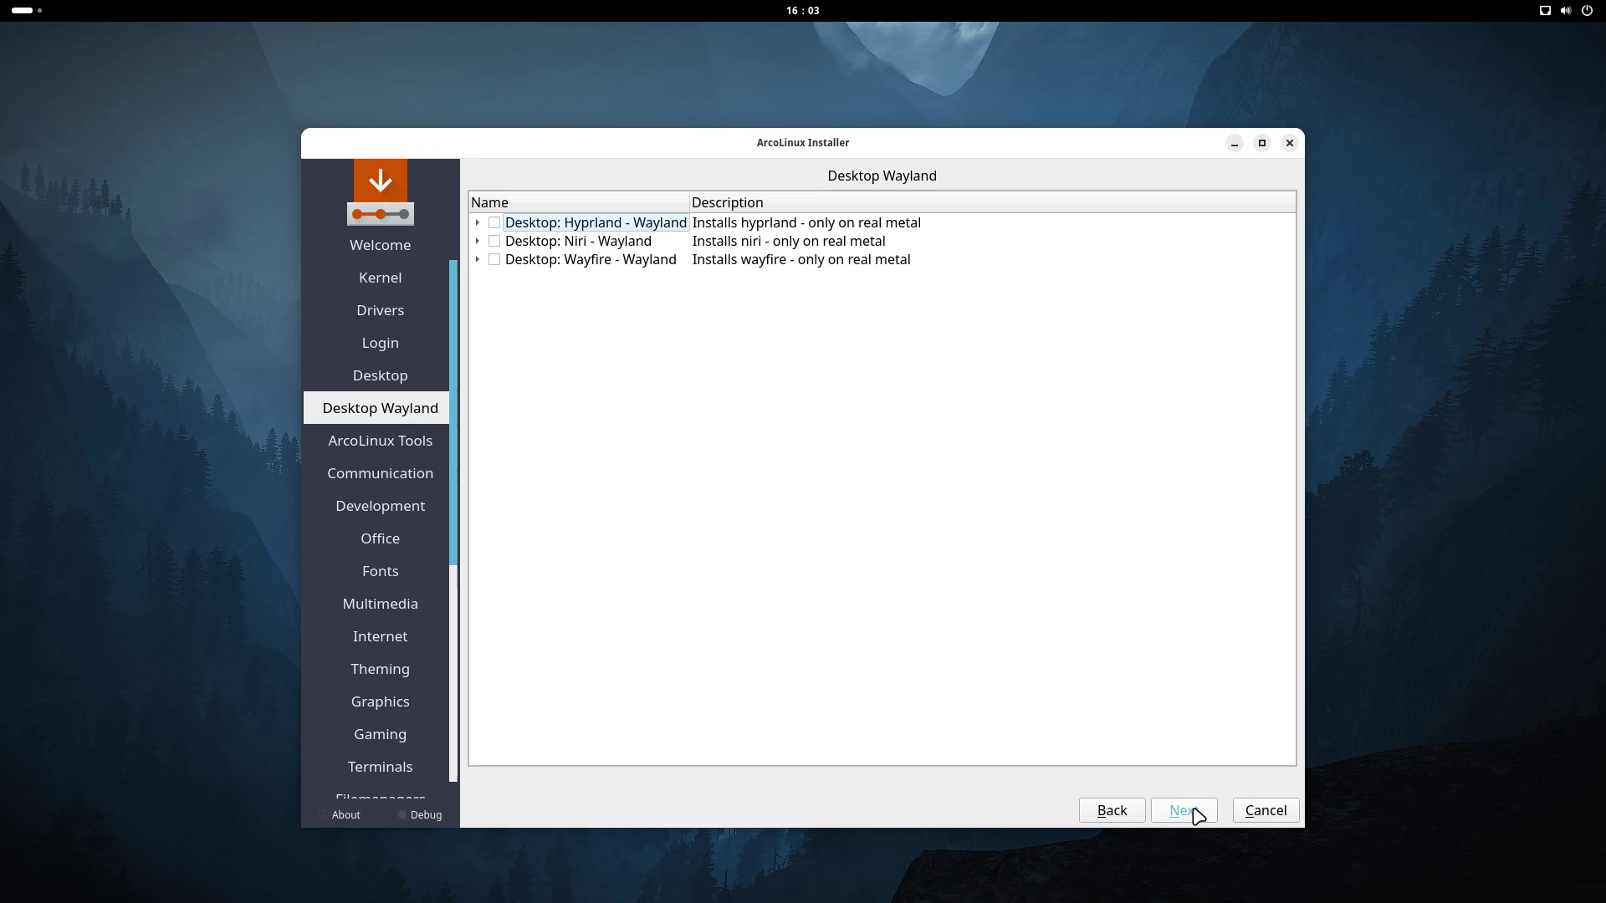
{"action": "left_click", "coordinate": [1196, 816]}
{"action": "left_click", "coordinate": [1196, 815]}
{"action": "left_click", "coordinate": [1197, 815]}
{"action": "left_click", "coordinate": [1197, 815]}
{"action": "left_click", "coordinate": [1197, 816]}
{"action": "left_click", "coordinate": [1197, 815]}
{"action": "left_click", "coordinate": [1198, 815]}
{"action": "left_click", "coordinate": [1198, 816]}
{"action": "left_click", "coordinate": [1198, 815]}
{"action": "left_click", "coordinate": [1198, 815]}
{"action": "left_click", "coordinate": [1197, 815]}
{"action": "left_click", "coordinate": [1197, 815]}
{"action": "left_click", "coordinate": [1197, 816]}
{"action": "left_click", "coordinate": [1197, 815]}
{"action": "left_click", "coordinate": [1198, 816]}
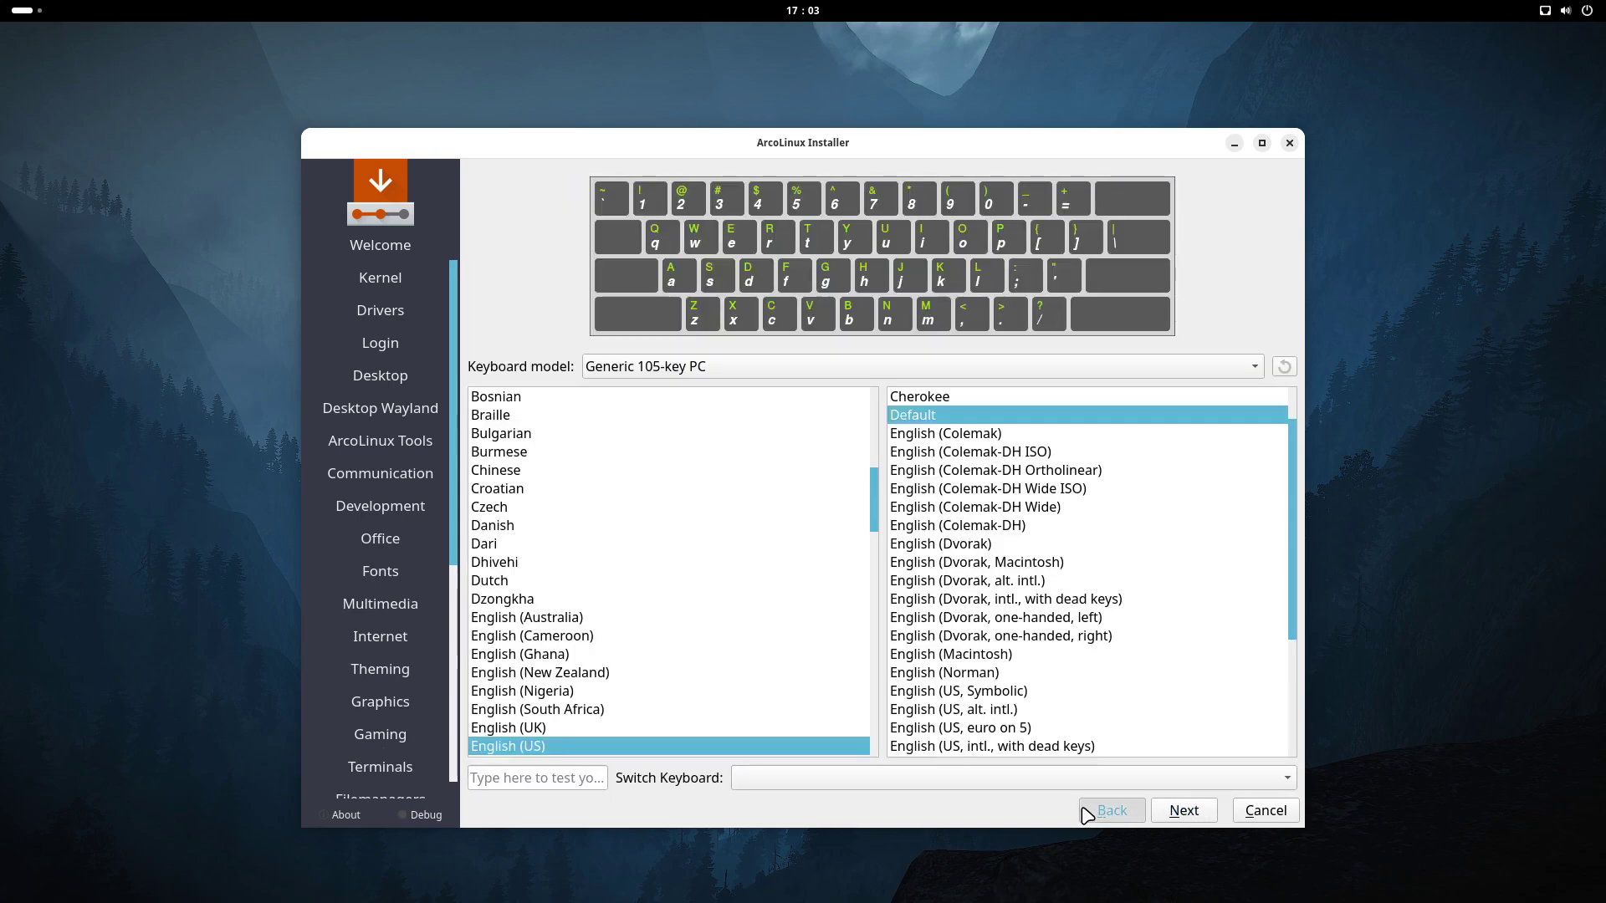
Confirm the Brussels timezone, choose the Belgian keyboard layout, and reach the partitioning page
{"action": "left_click", "coordinate": [1085, 812]}
{"action": "left_click", "coordinate": [1132, 813]}
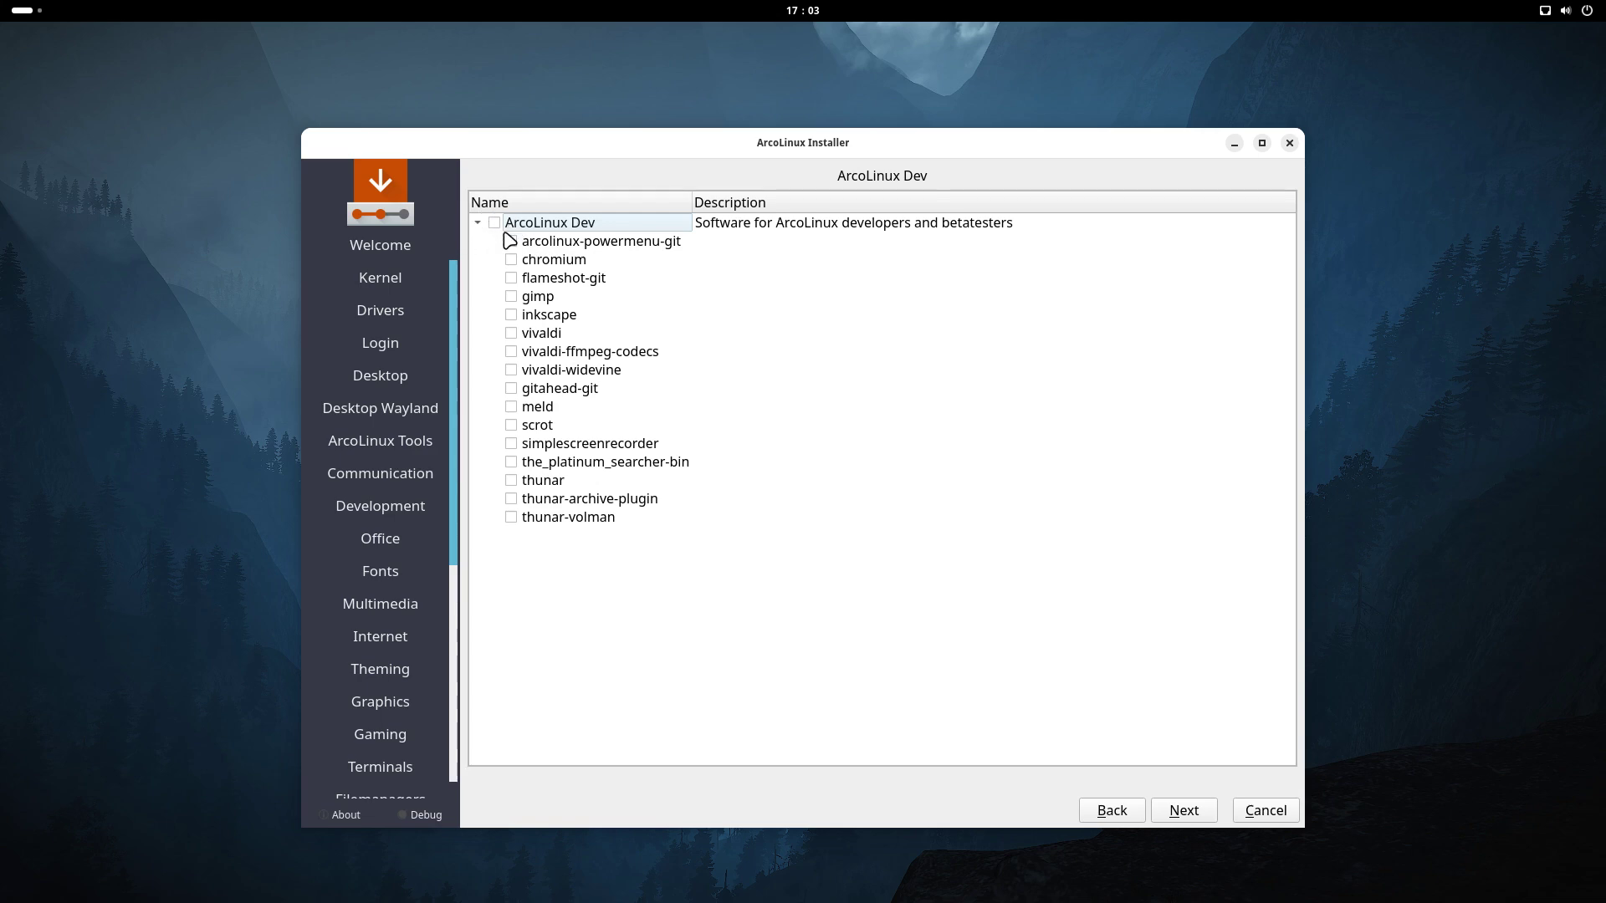
{"action": "left_click", "coordinate": [1179, 812]}
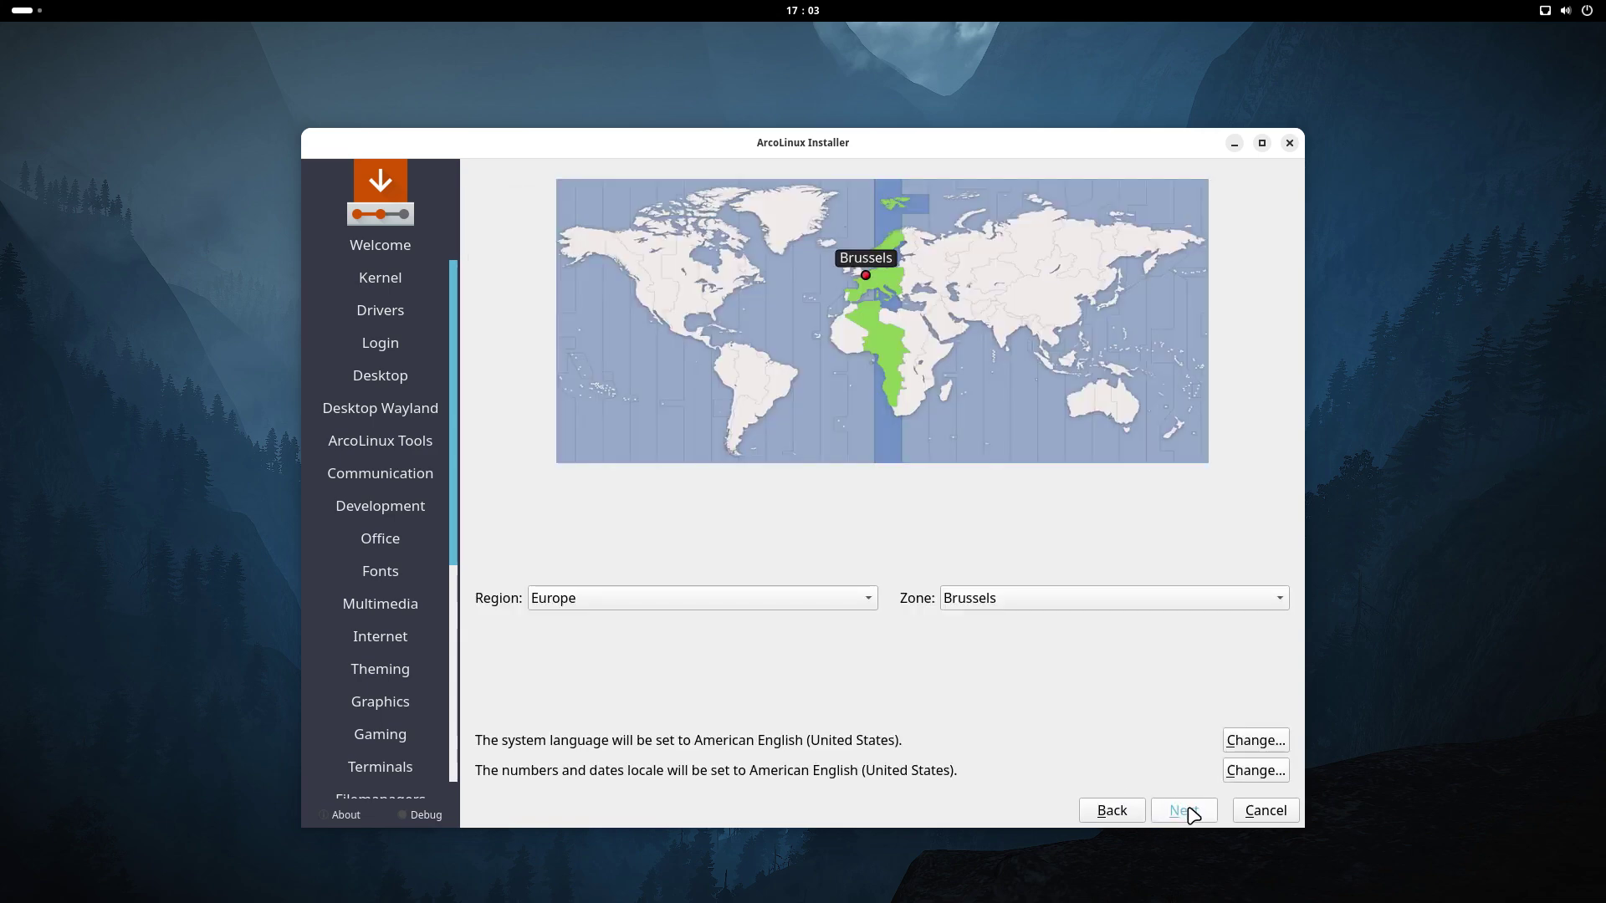
{"action": "left_click", "coordinate": [1192, 813]}
{"action": "scroll", "coordinate": [577, 473], "scroll_direction": "up", "scroll_amount": 5}
{"action": "left_click_drag", "start_coordinate": [567, 545], "coordinate": [563, 638]}
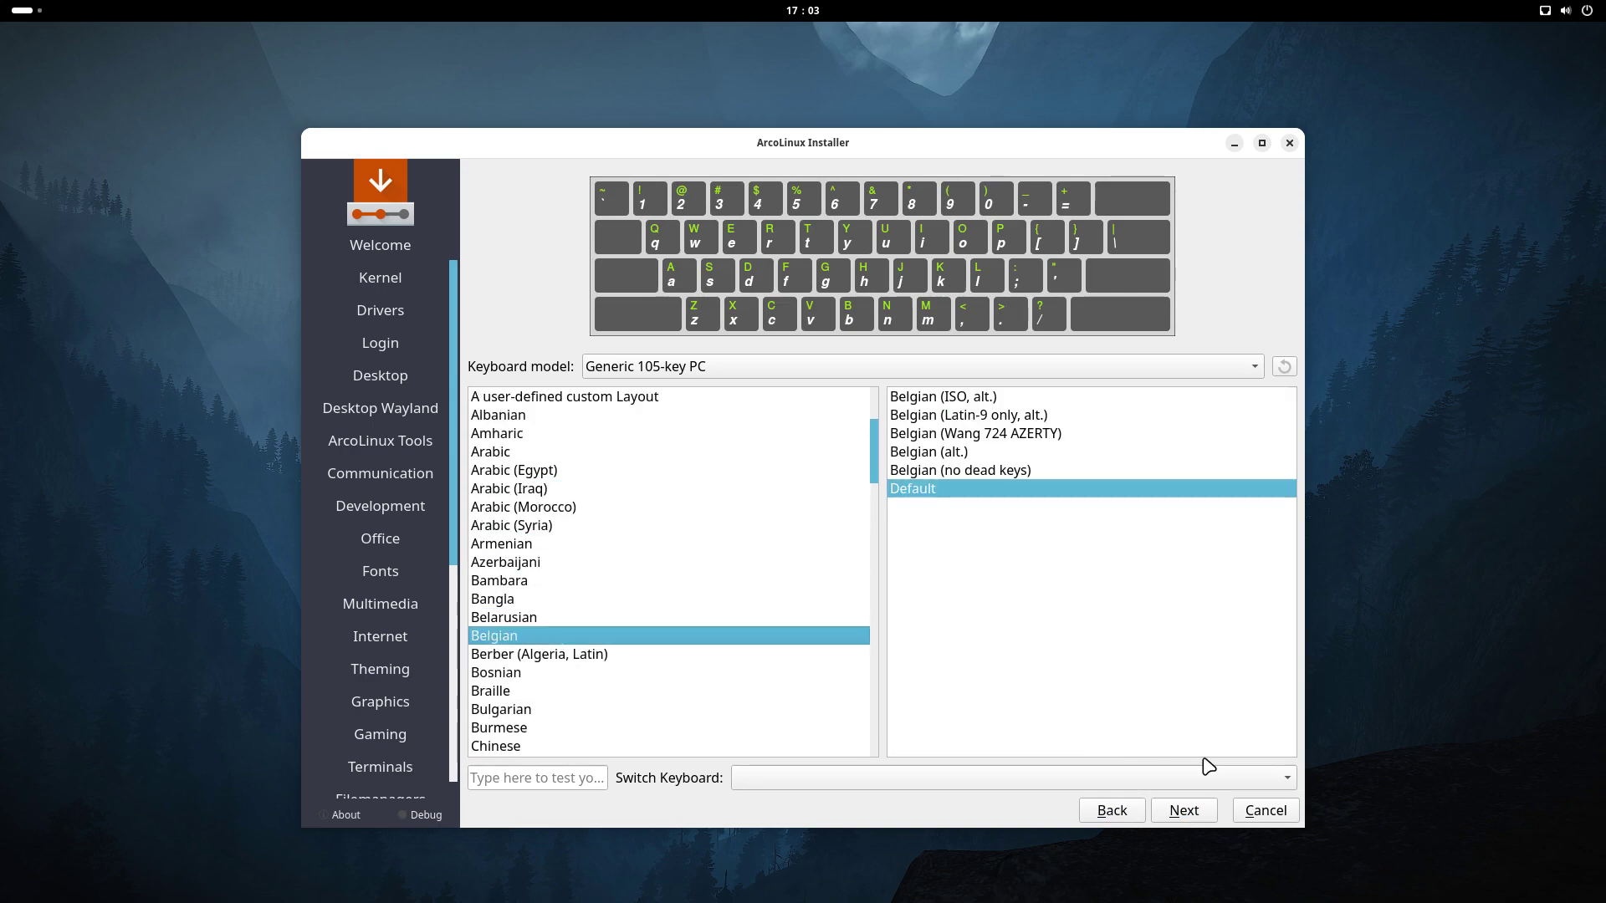
{"action": "left_click", "coordinate": [1192, 812]}
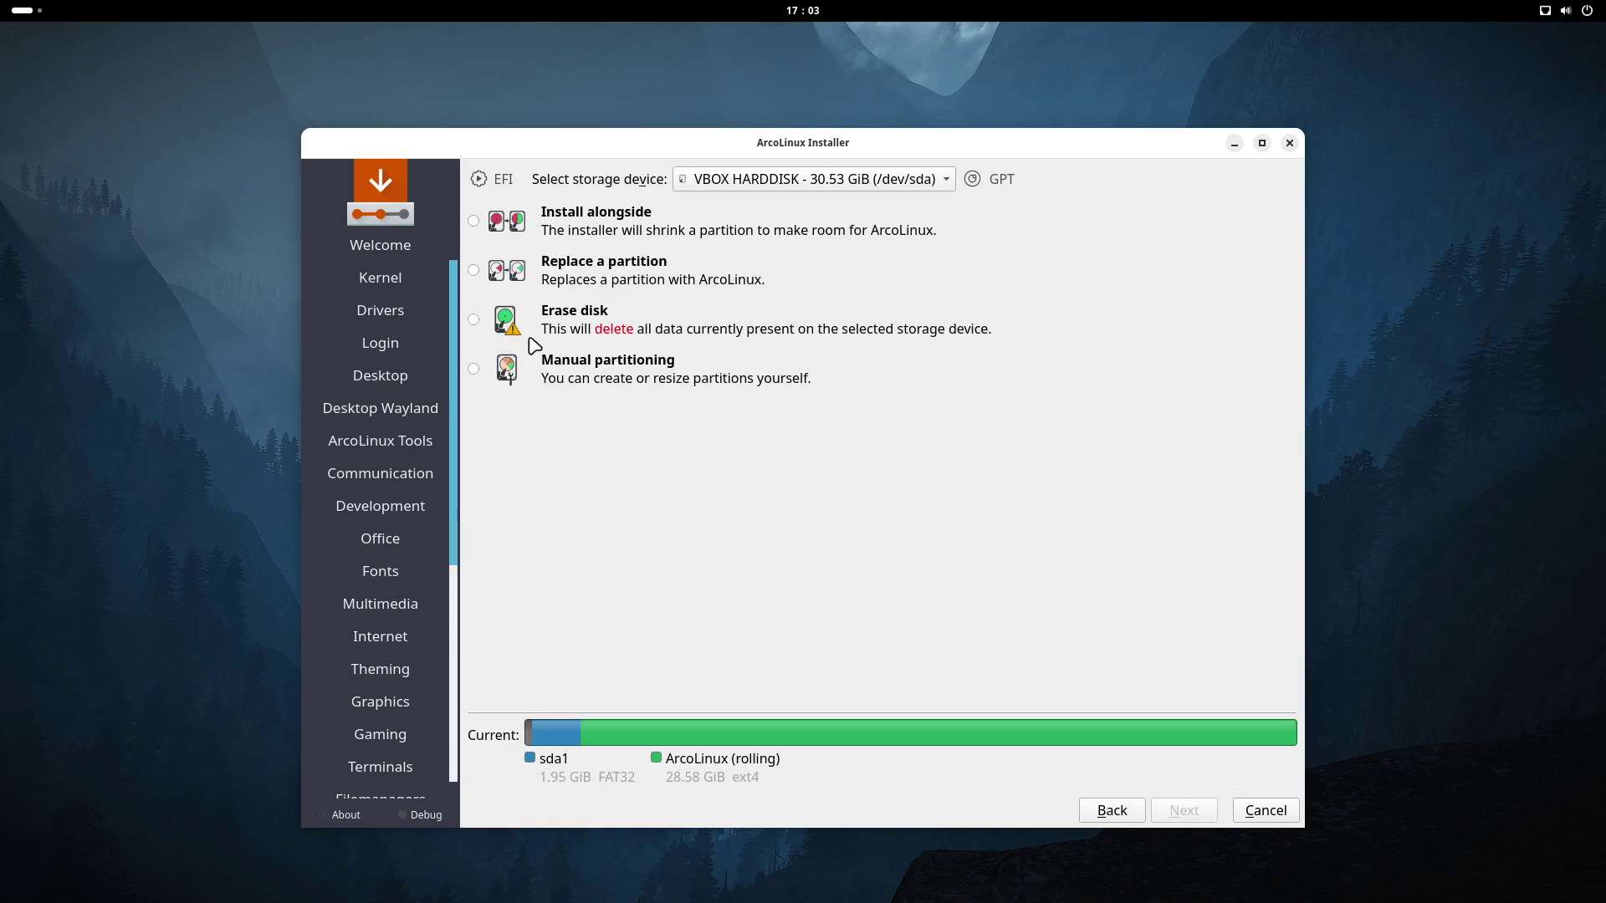
Choose Erase disk, then enter the user name and password with auto-login and the same admin password
{"action": "left_click", "coordinate": [475, 320]}
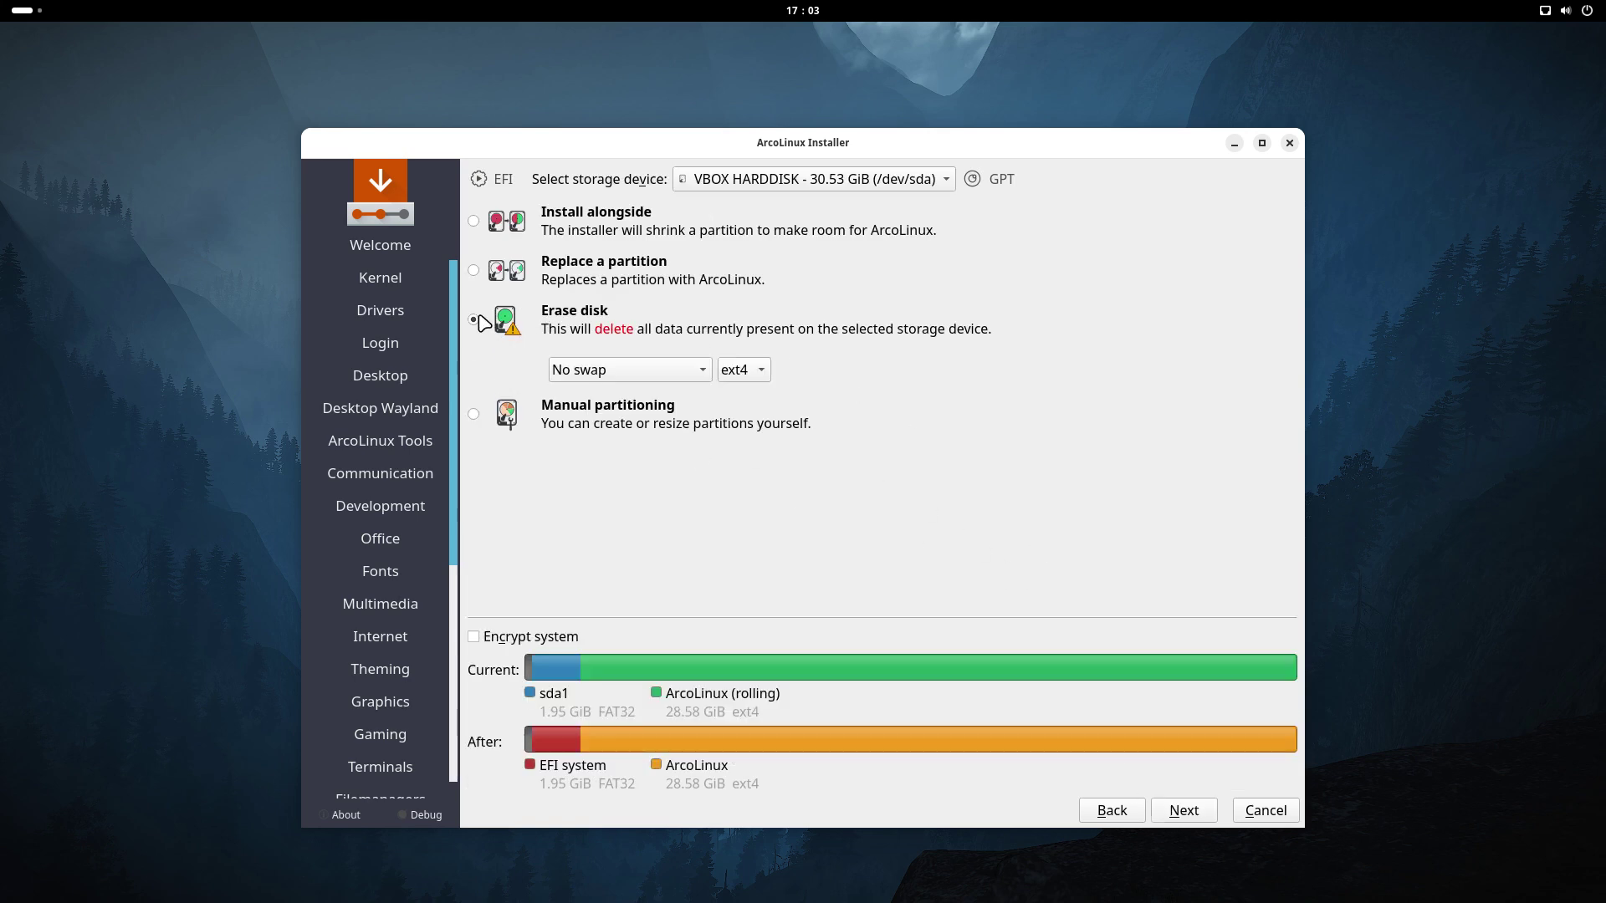
{"action": "left_click", "coordinate": [1184, 811]}
{"action": "key", "text": "Tab"}
{"action": "key", "text": "Tab"}
{"action": "key", "text": "Tab"}
{"action": "key", "text": "Tab"}
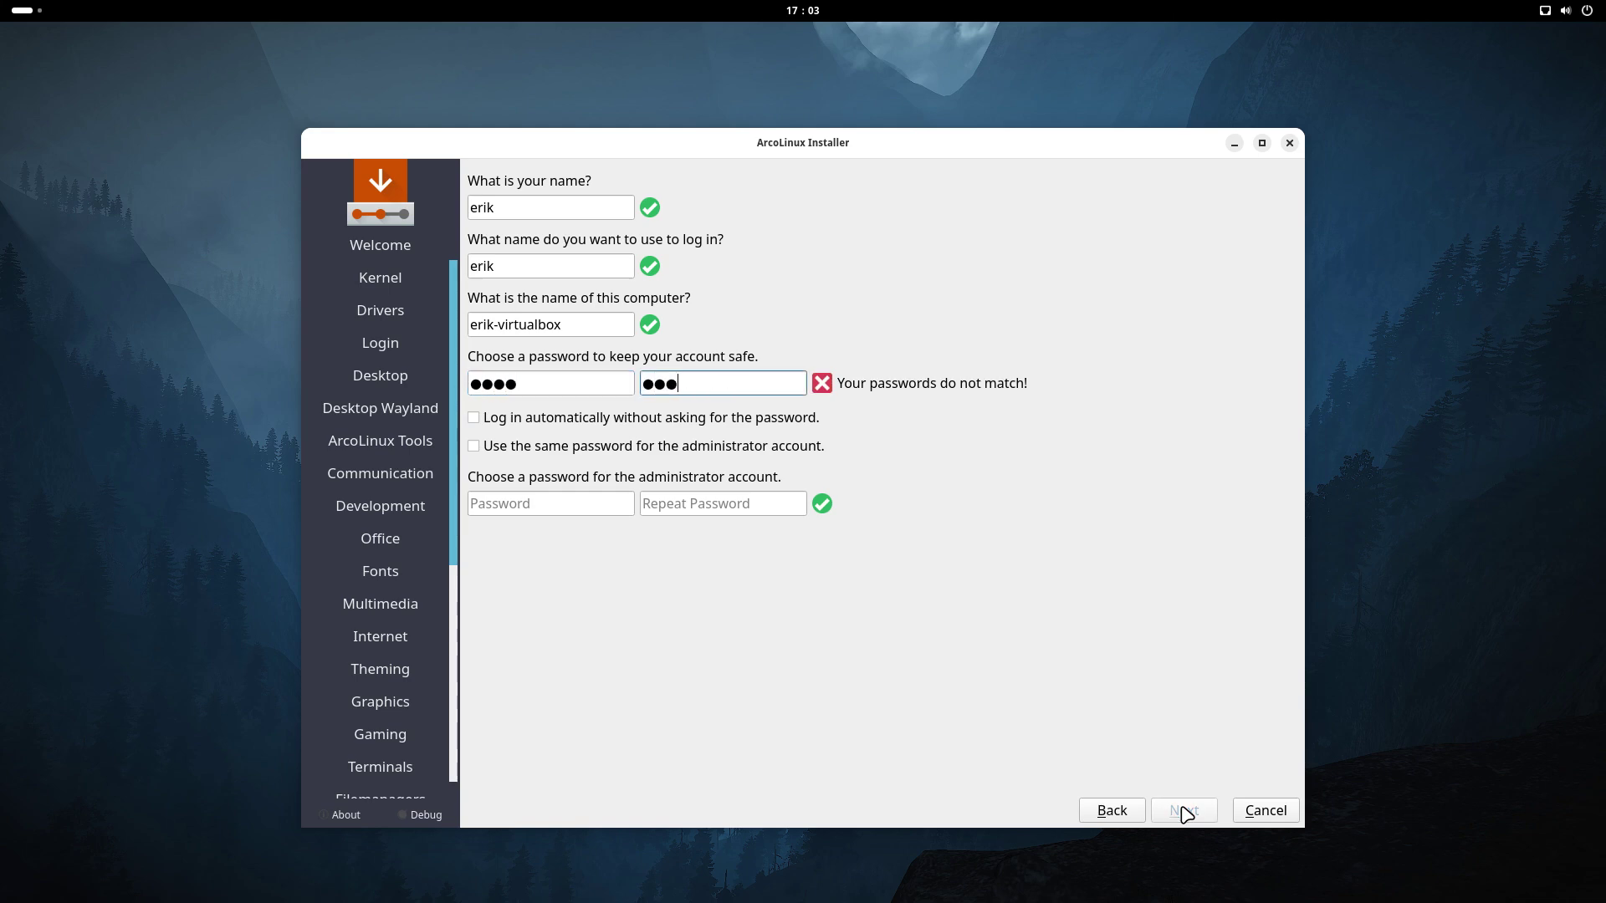
{"action": "key", "text": "Tab"}
{"action": "key", "text": "Tab"}
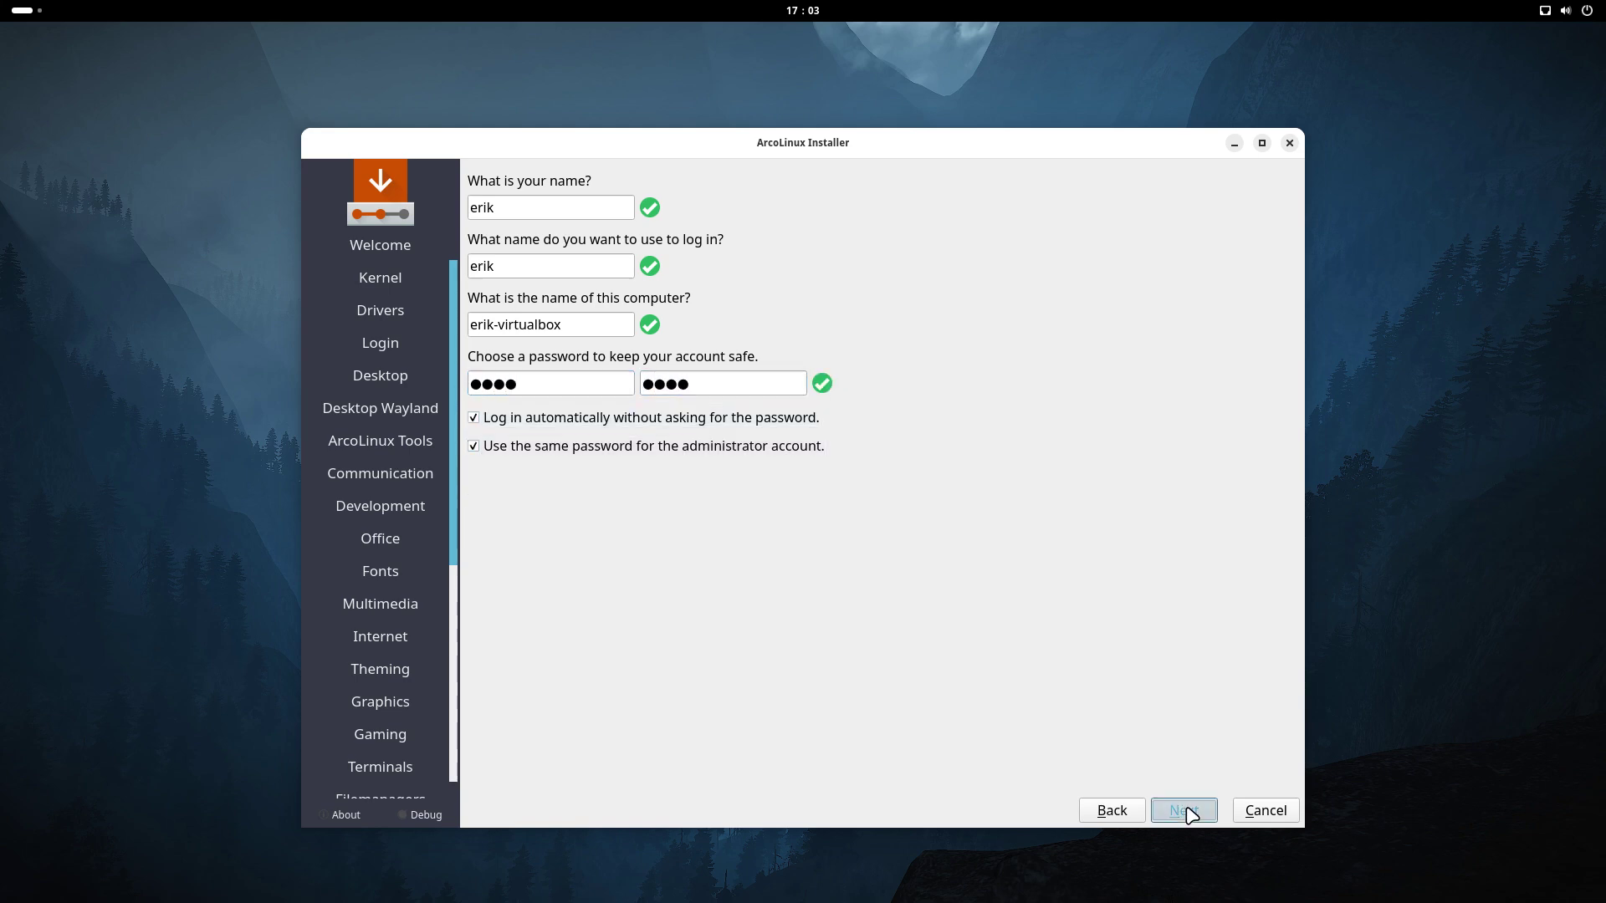
Start the installation from the summary and confirm Install Now
{"action": "left_click", "coordinate": [1185, 811]}
{"action": "left_click", "coordinate": [1197, 810]}
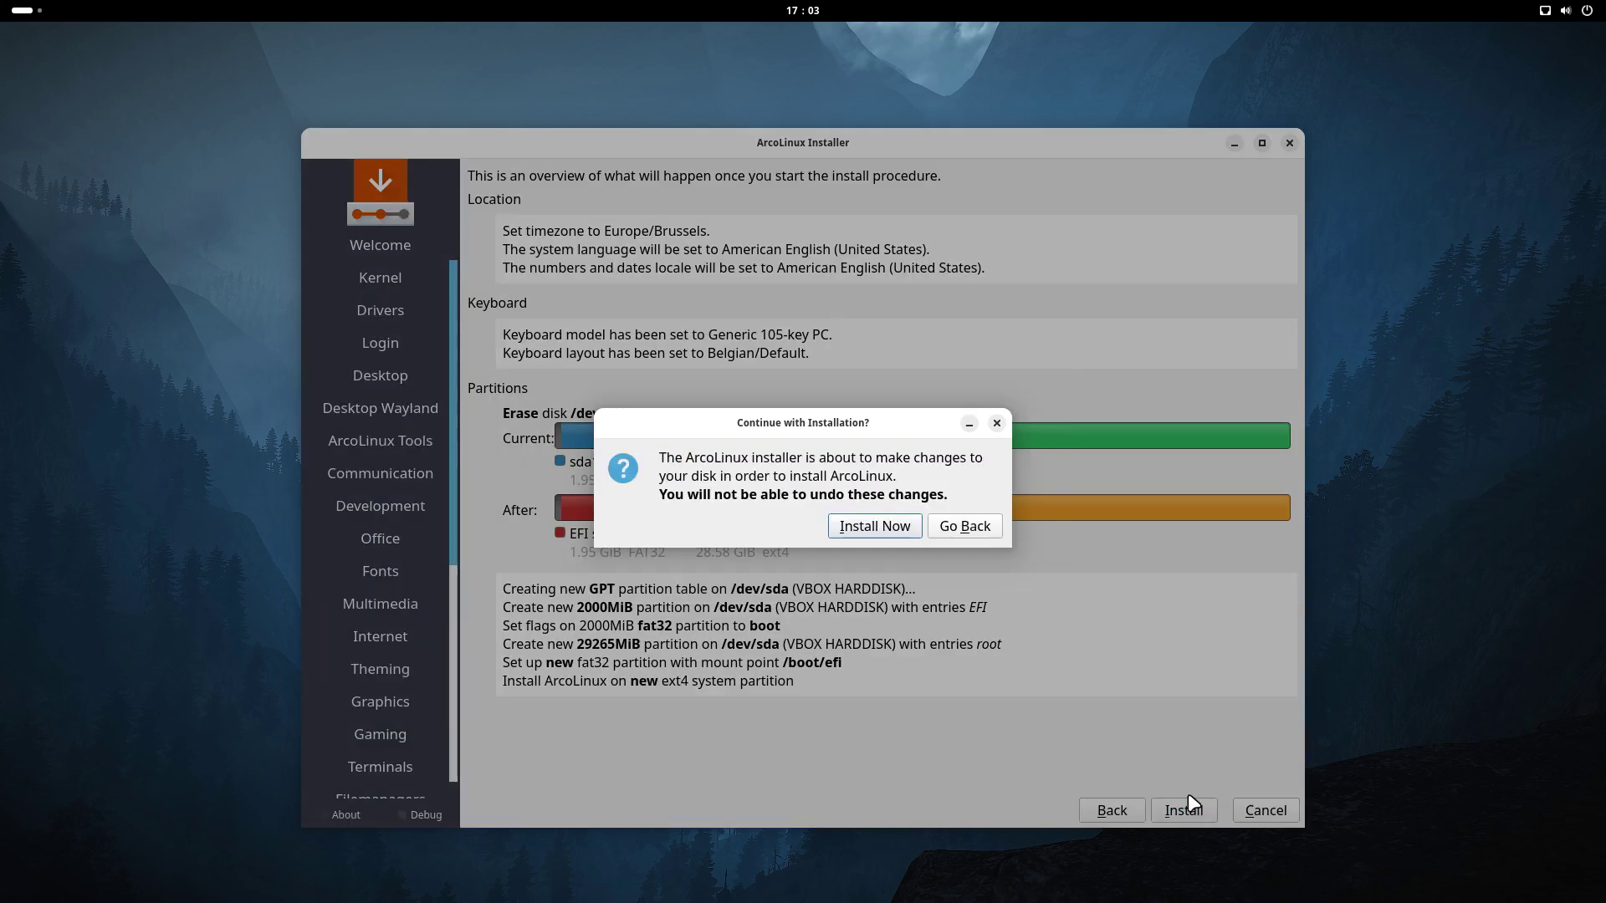
{"action": "left_click", "coordinate": [903, 529]}
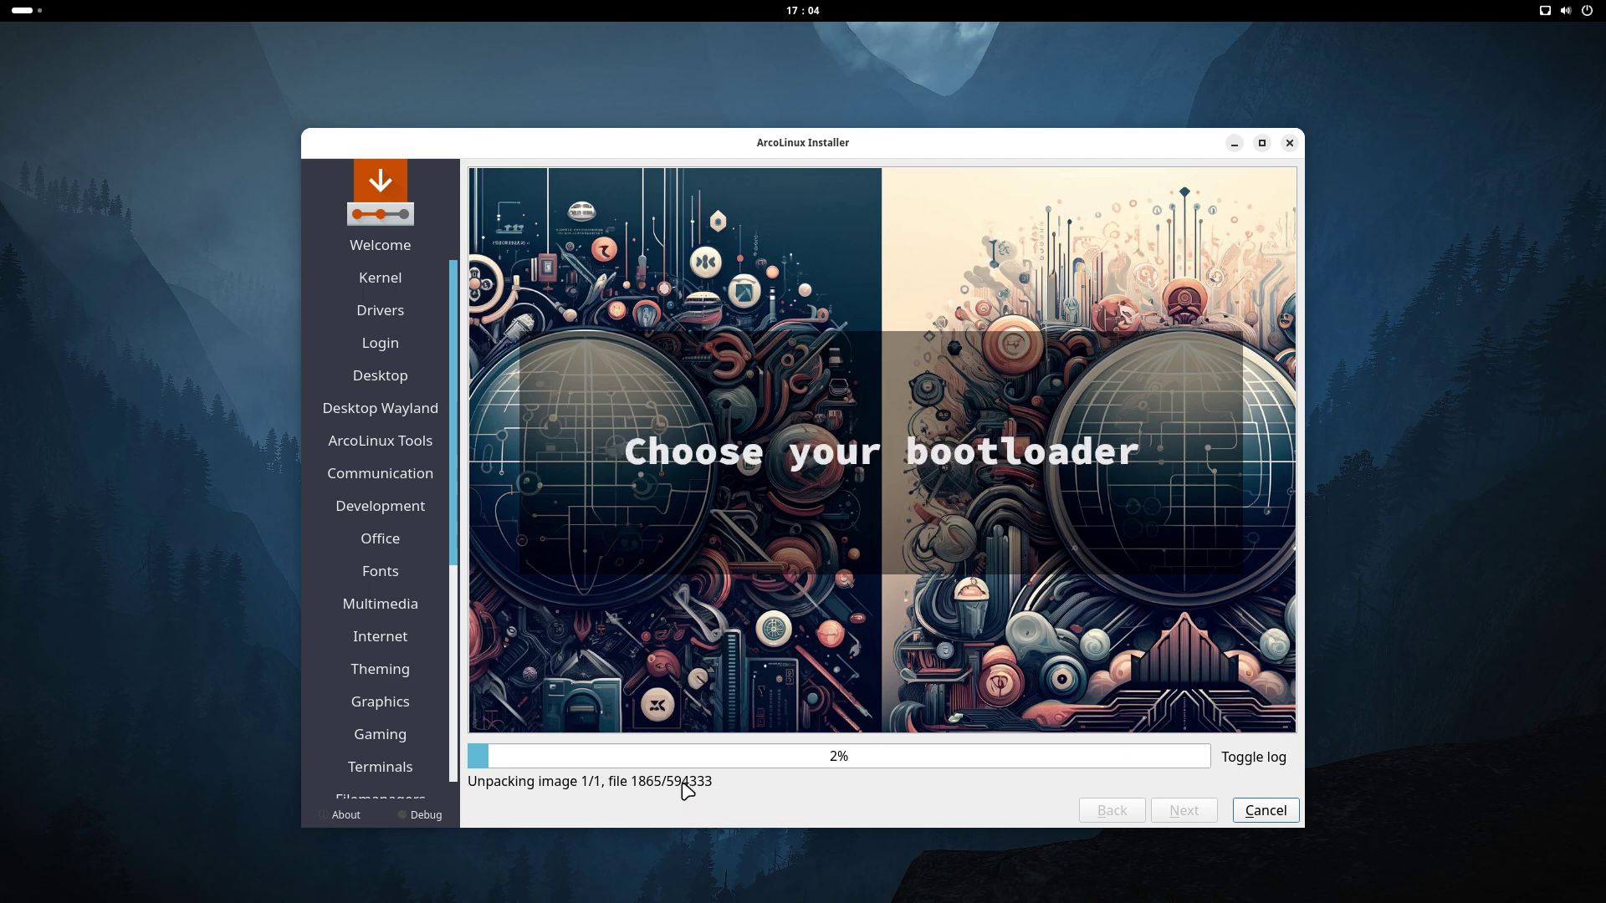
Refocus the installer and, once it reports All done, restart into the installed system
{"action": "left_click", "coordinate": [21, 12]}
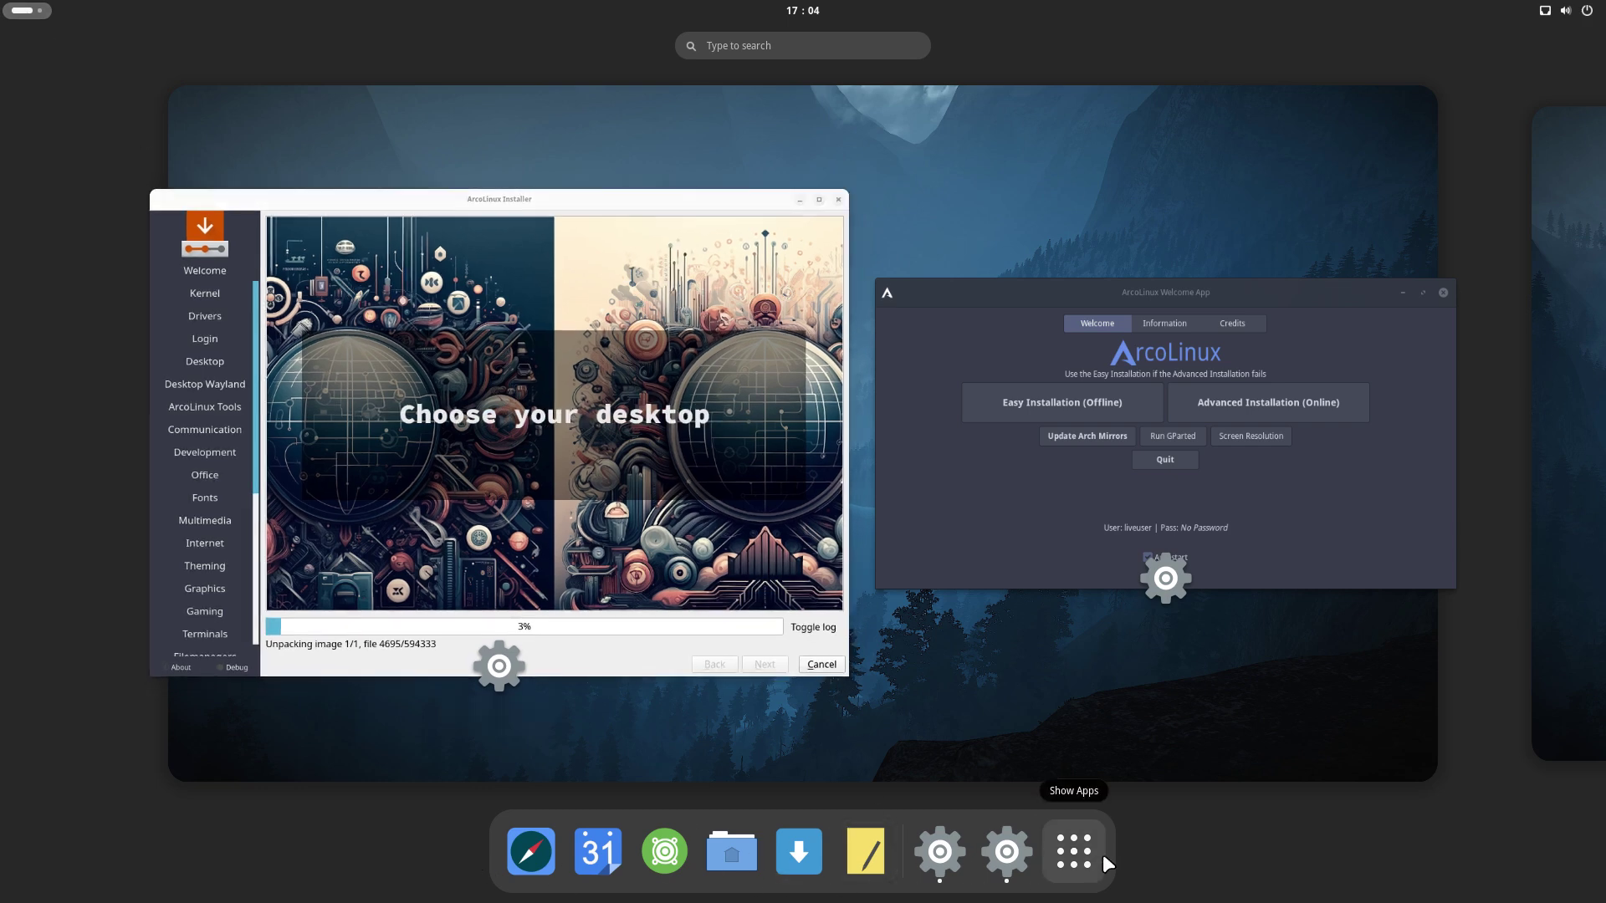
{"action": "left_click", "coordinate": [644, 659]}
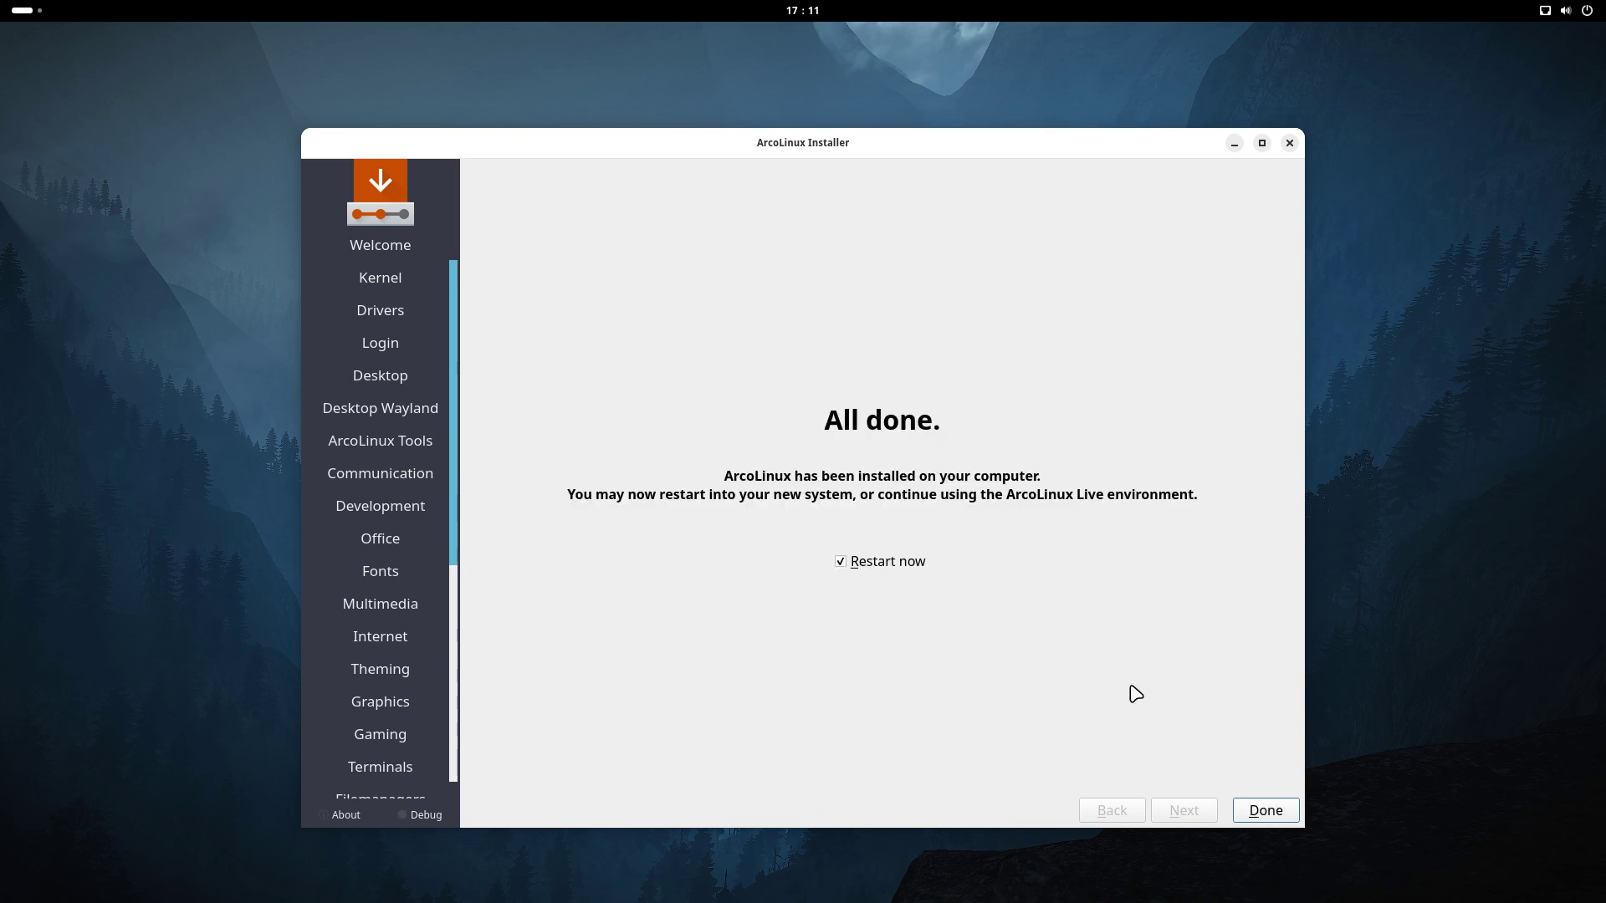
{"action": "left_click", "coordinate": [1269, 810]}
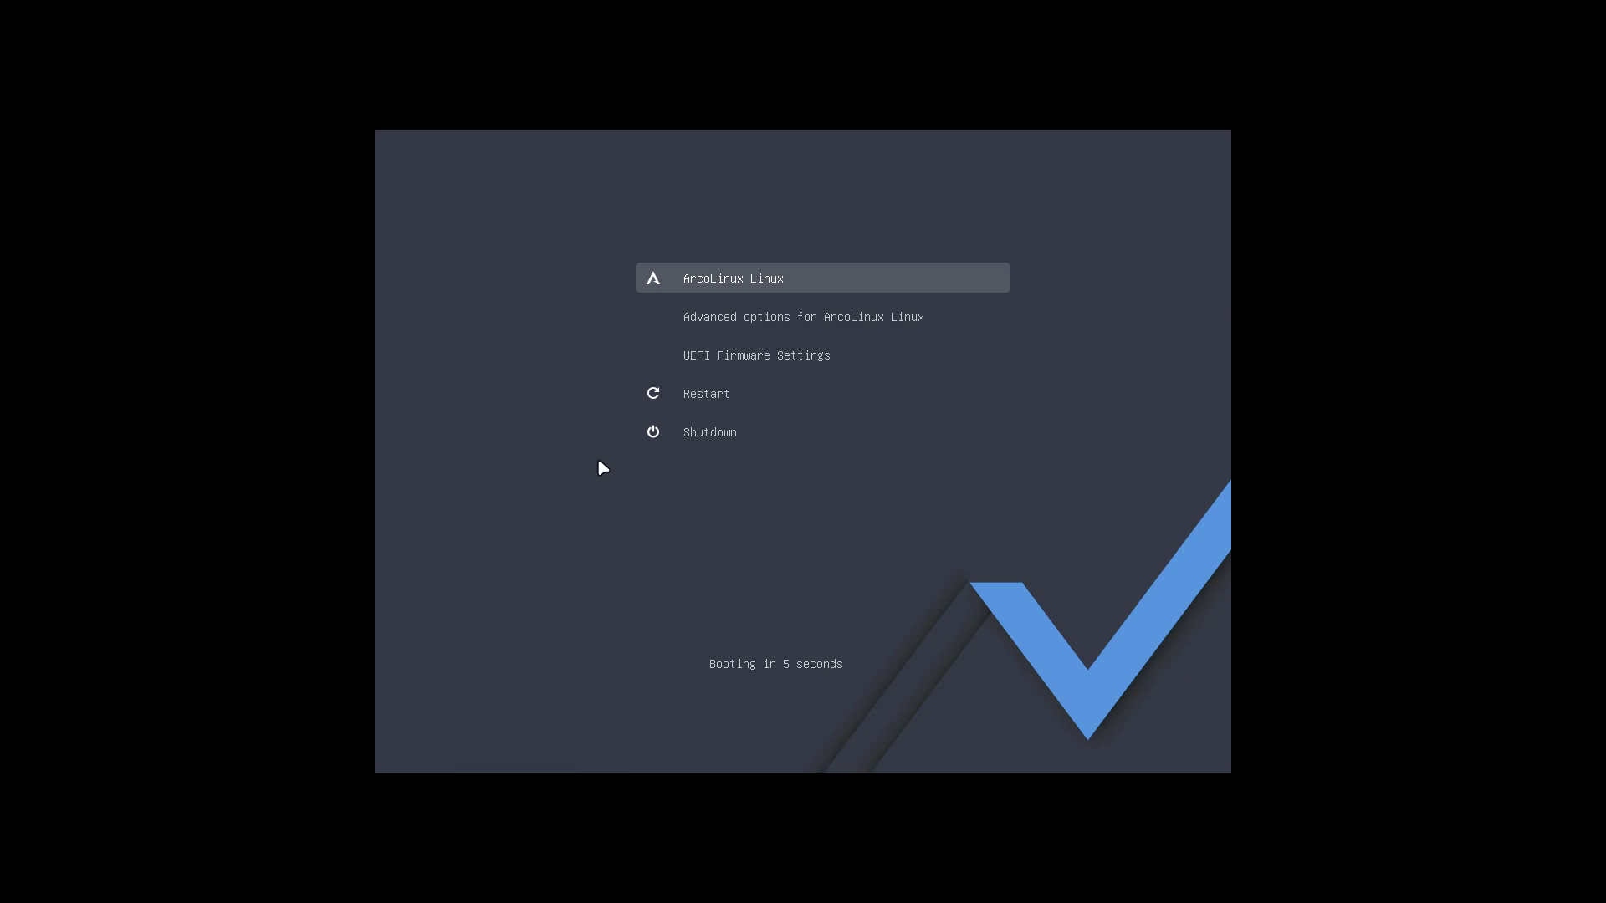
Boot ArcoLinux from GRUB and log the account into the awesome session with its password
{"action": "key", "text": "Return"}
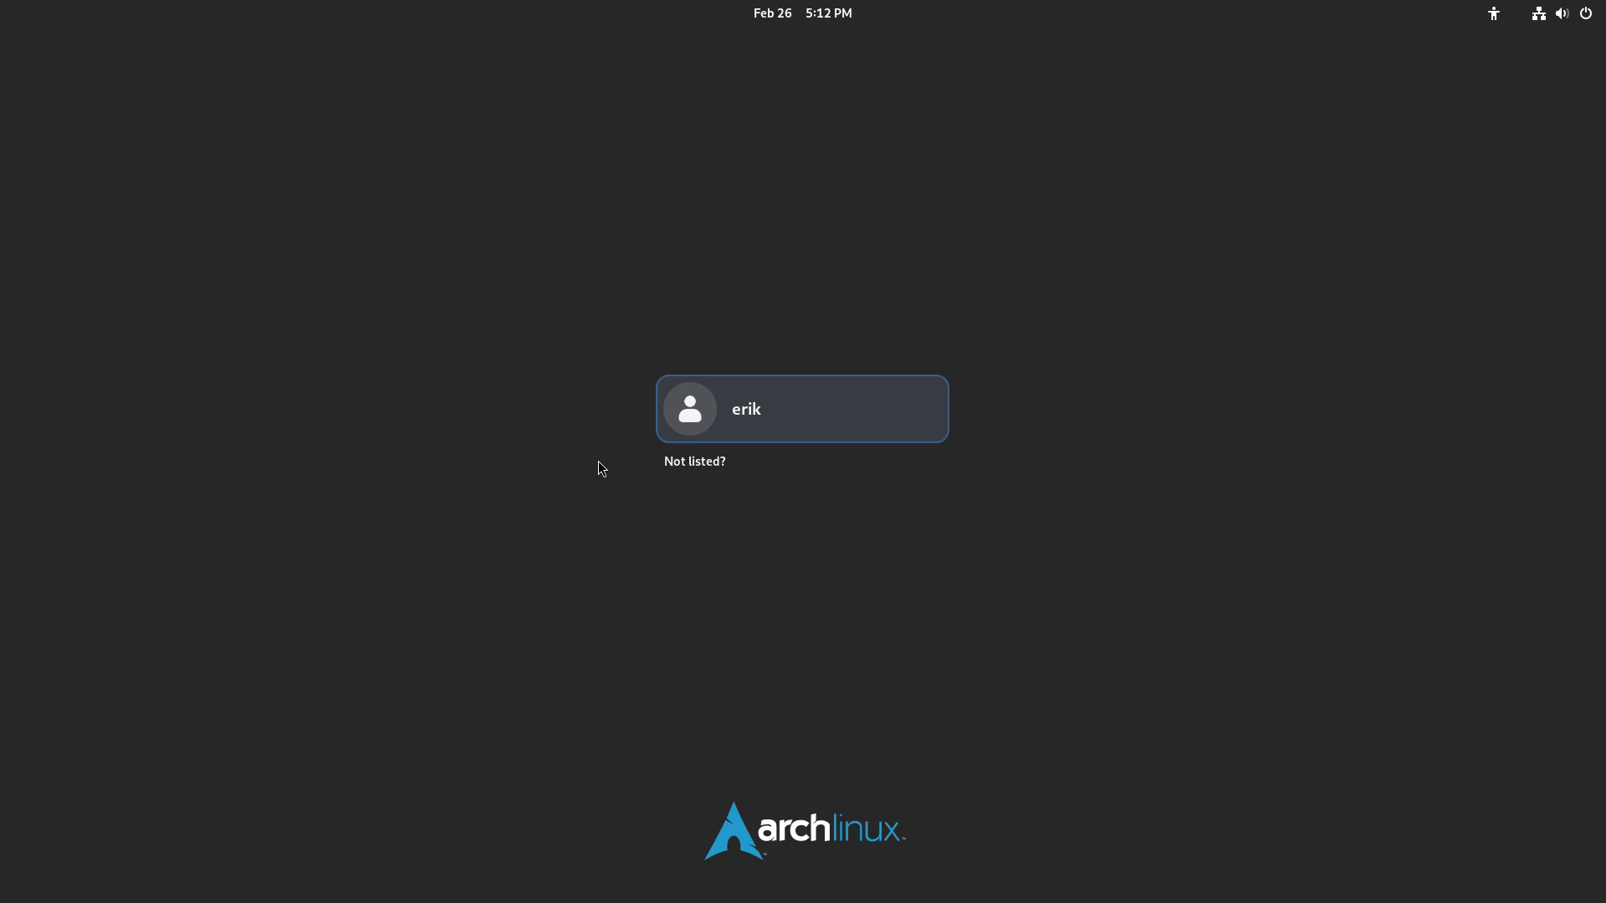
{"action": "left_click", "coordinate": [768, 407]}
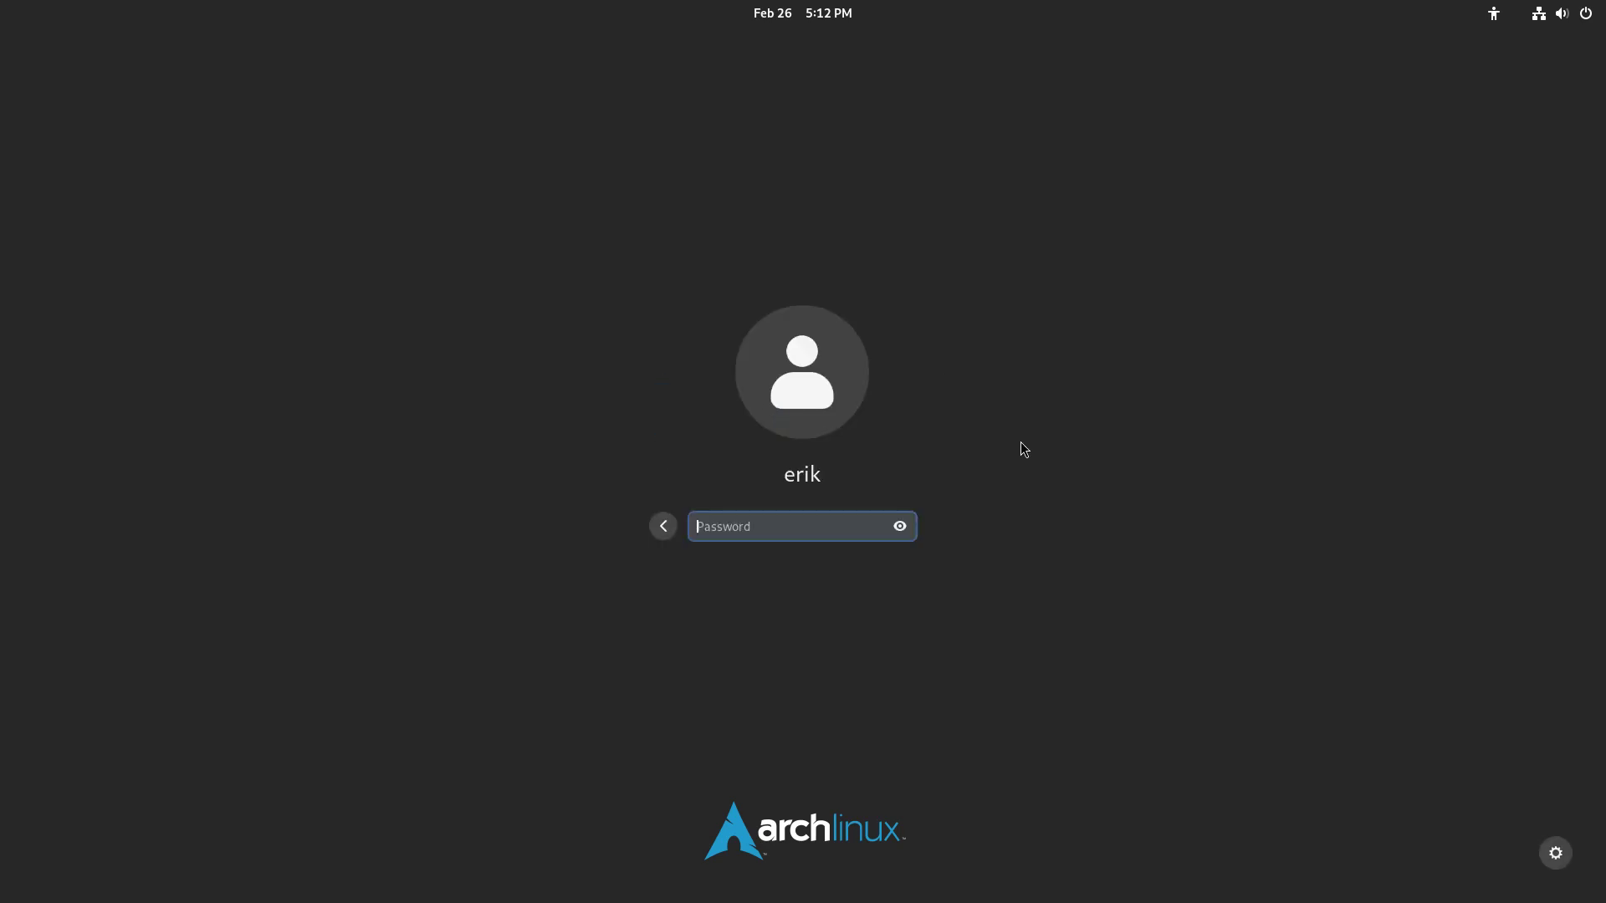
{"action": "left_click", "coordinate": [1551, 866]}
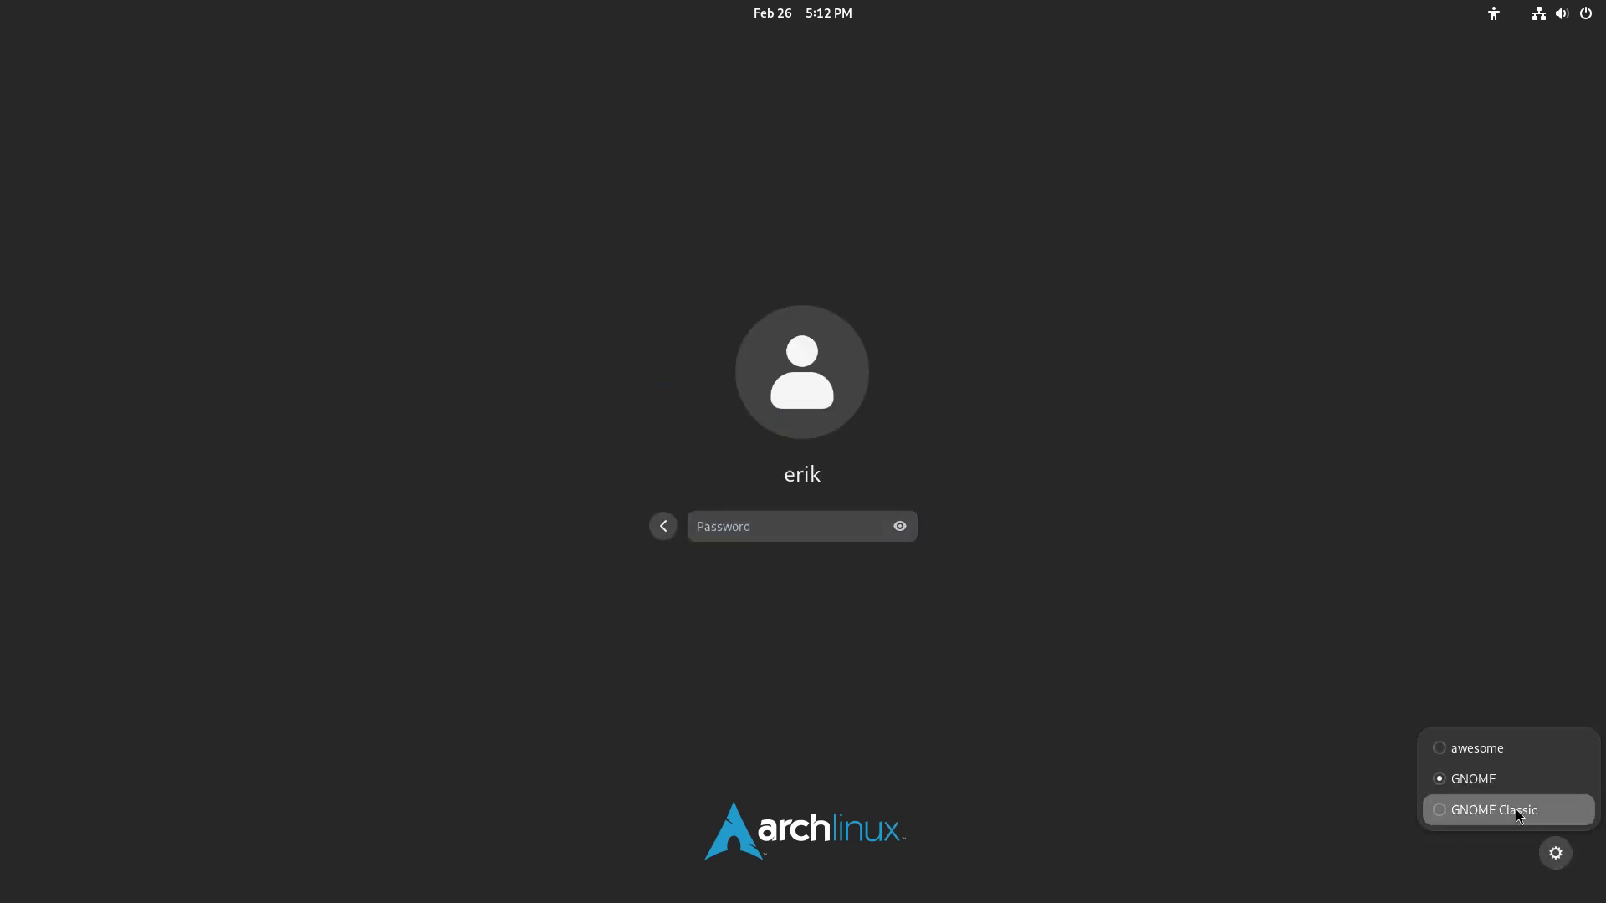
{"action": "left_click", "coordinate": [1464, 745]}
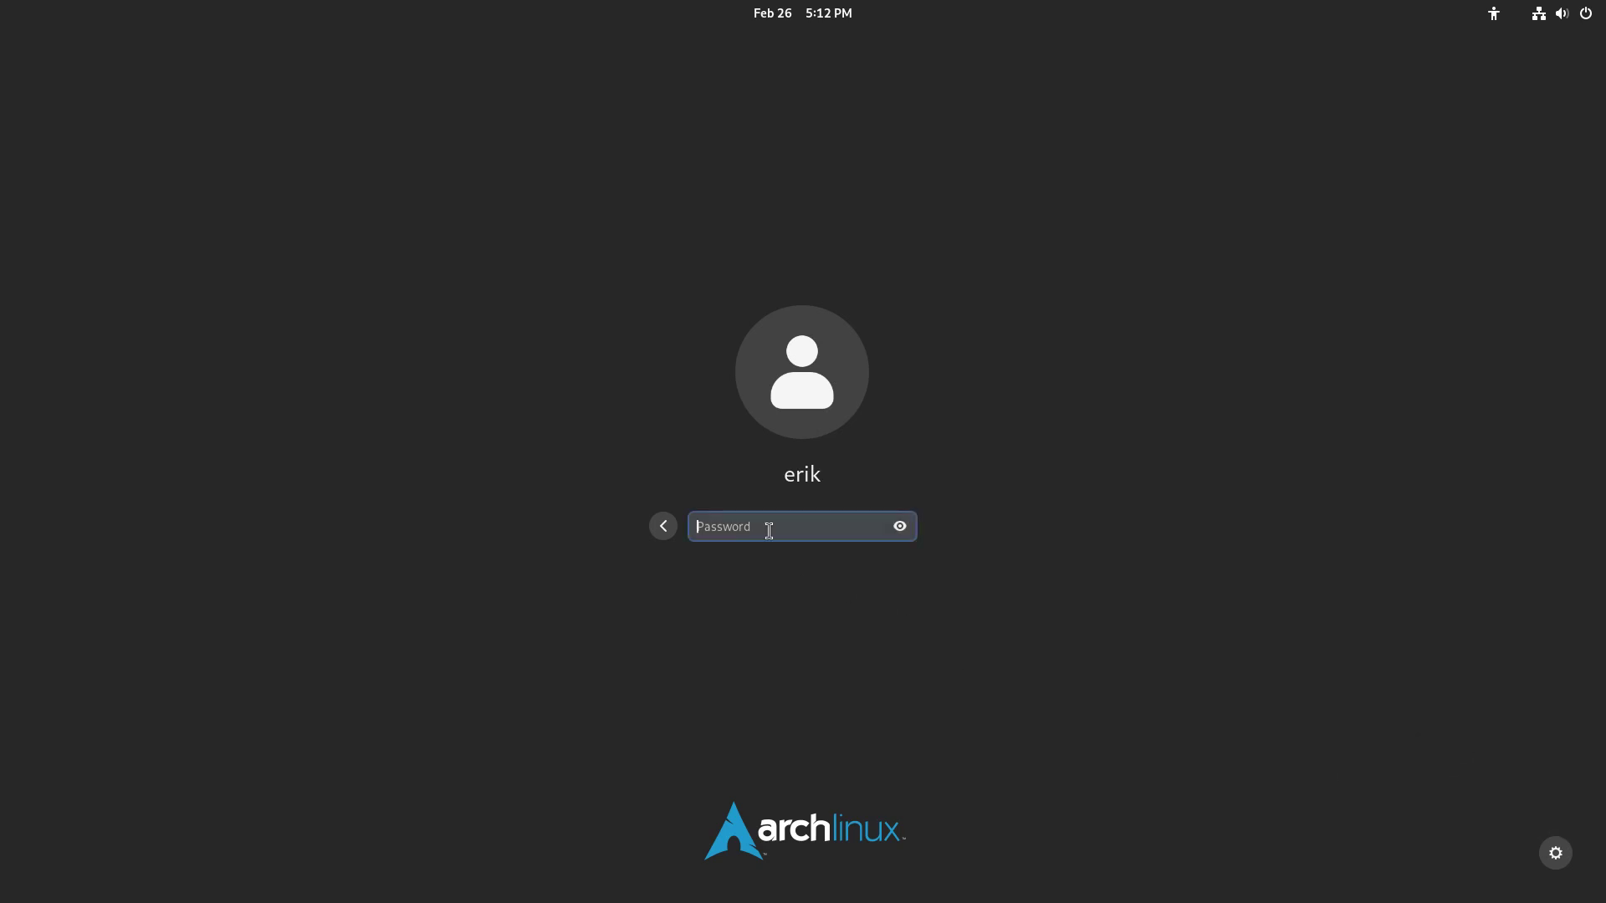
{"action": "type", "text": "****"}
{"action": "key", "text": "Return"}
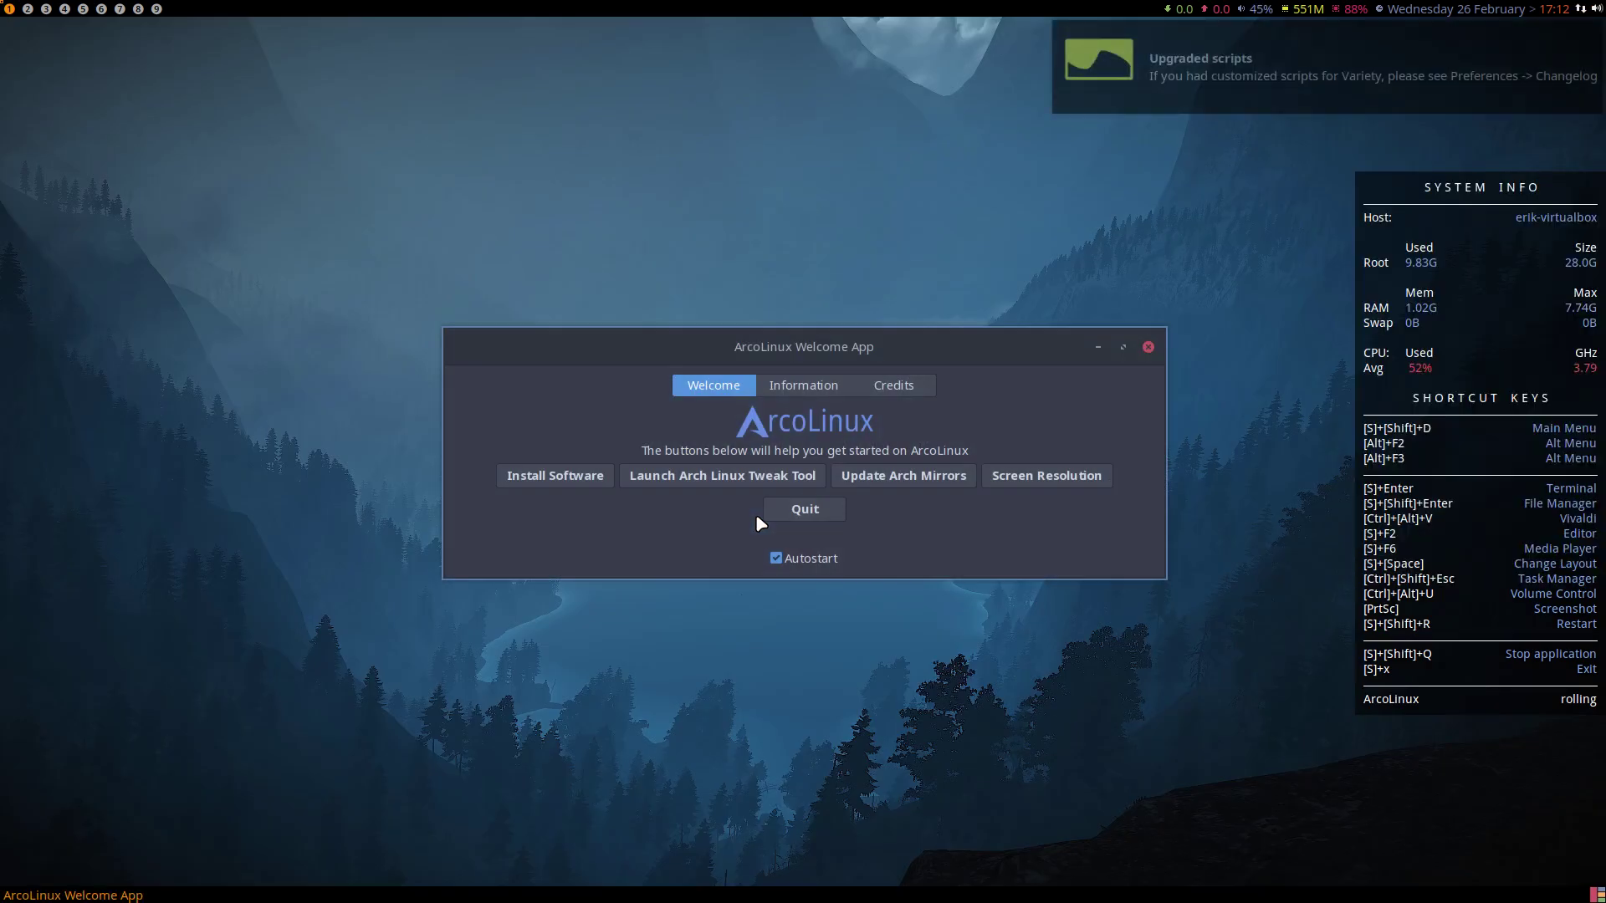
Disable and quit the Welcome App, run update in a terminal, then log out of Awesome
{"action": "left_click", "coordinate": [816, 556]}
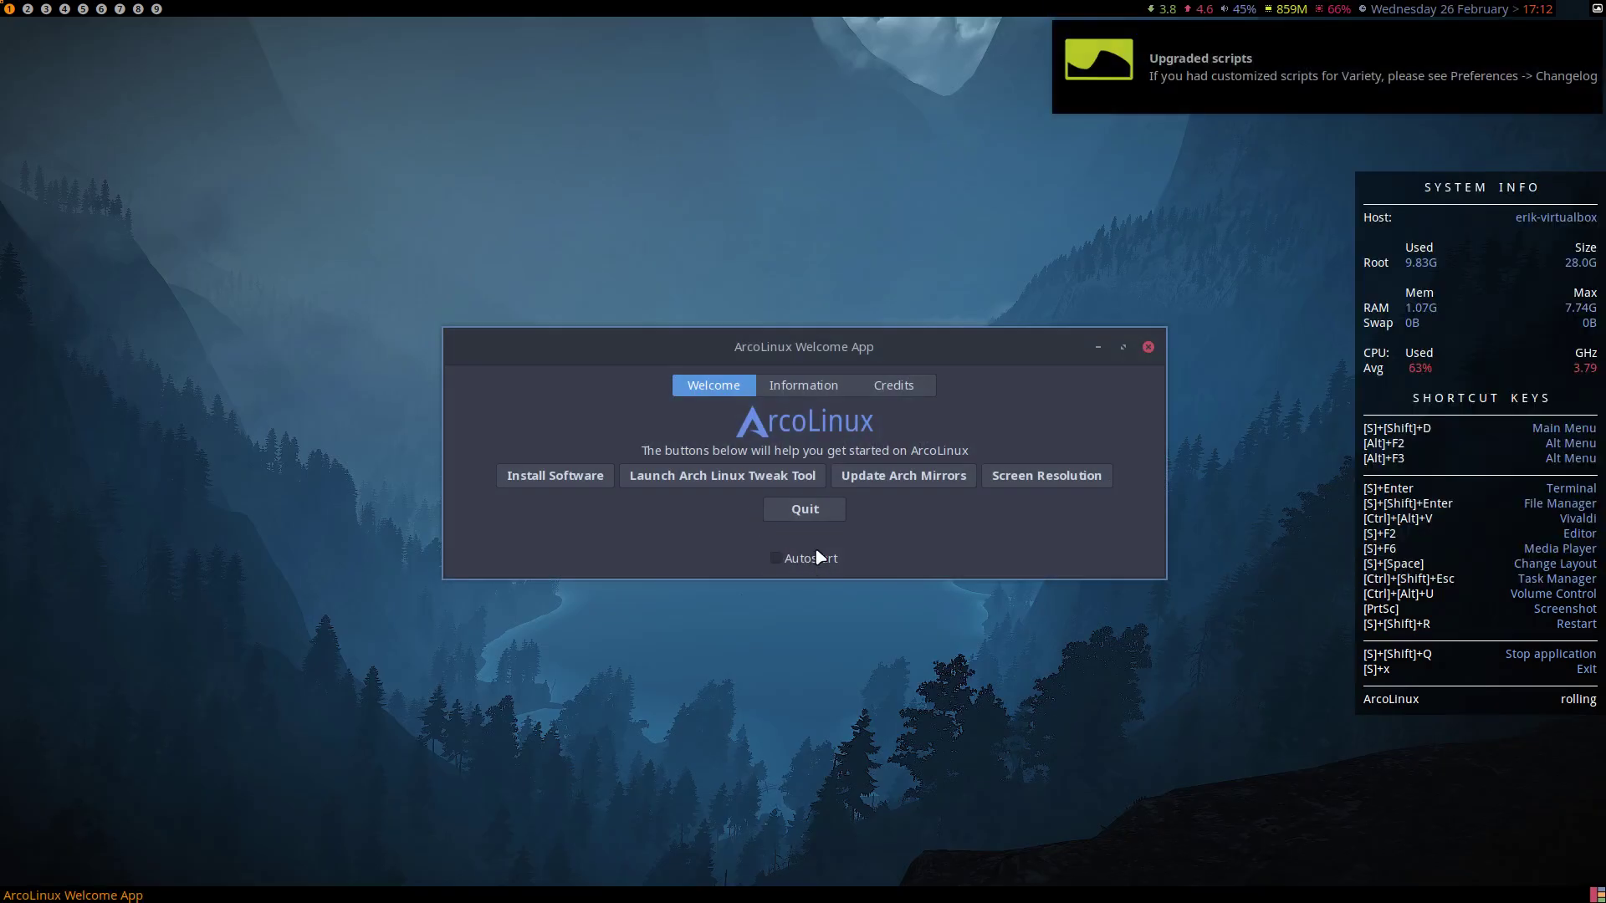
{"action": "left_click", "coordinate": [804, 510]}
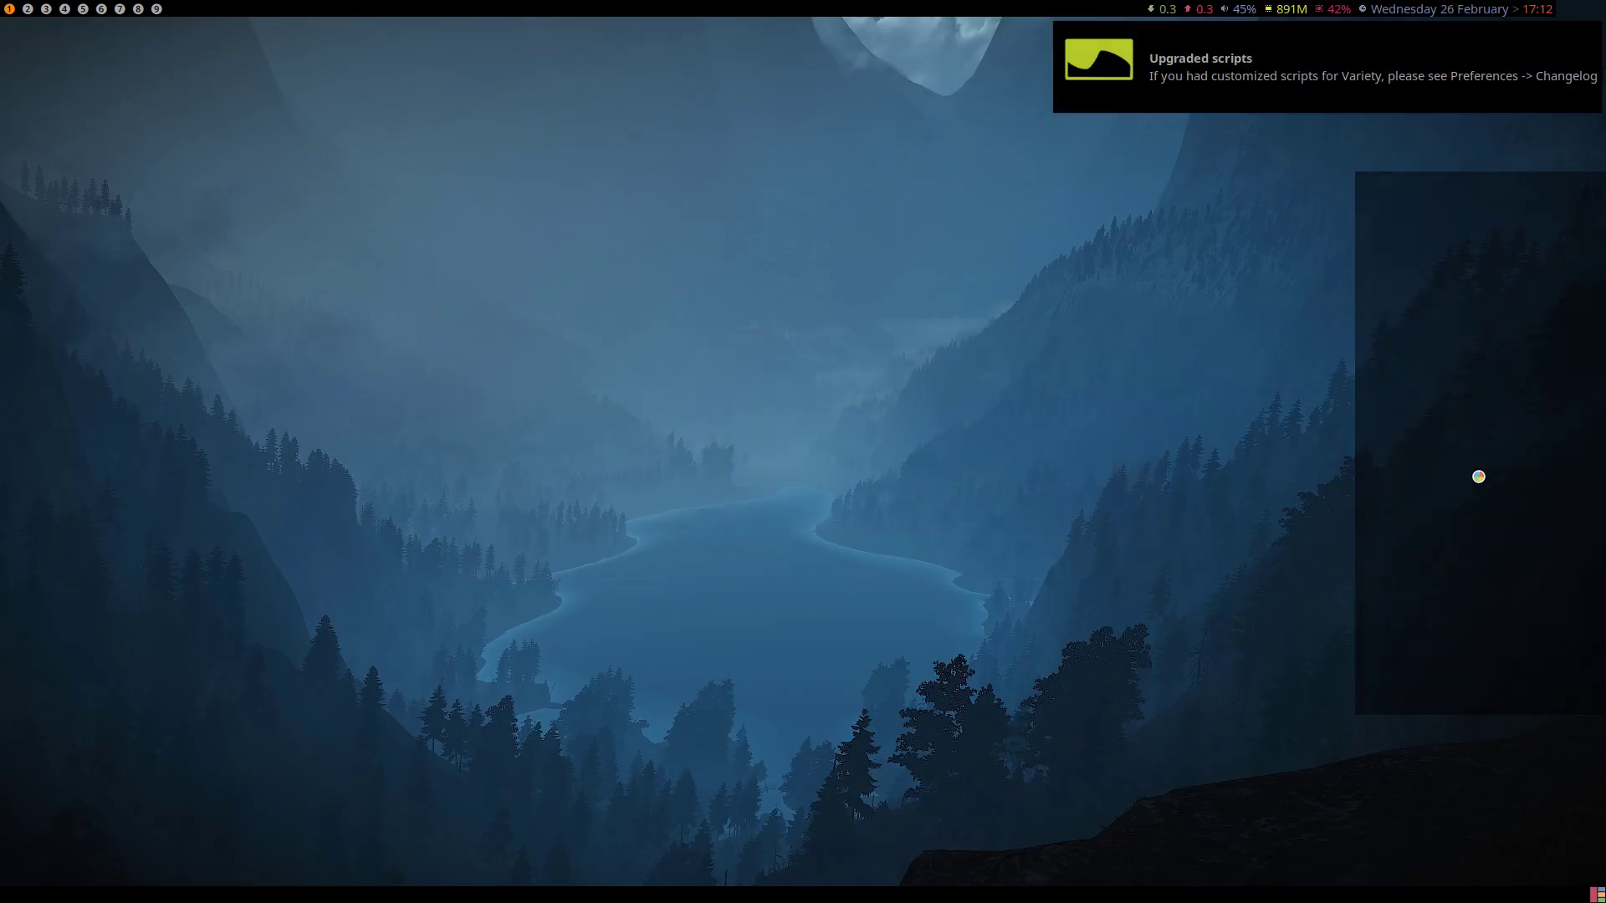
{"action": "key", "text": "super+Return"}
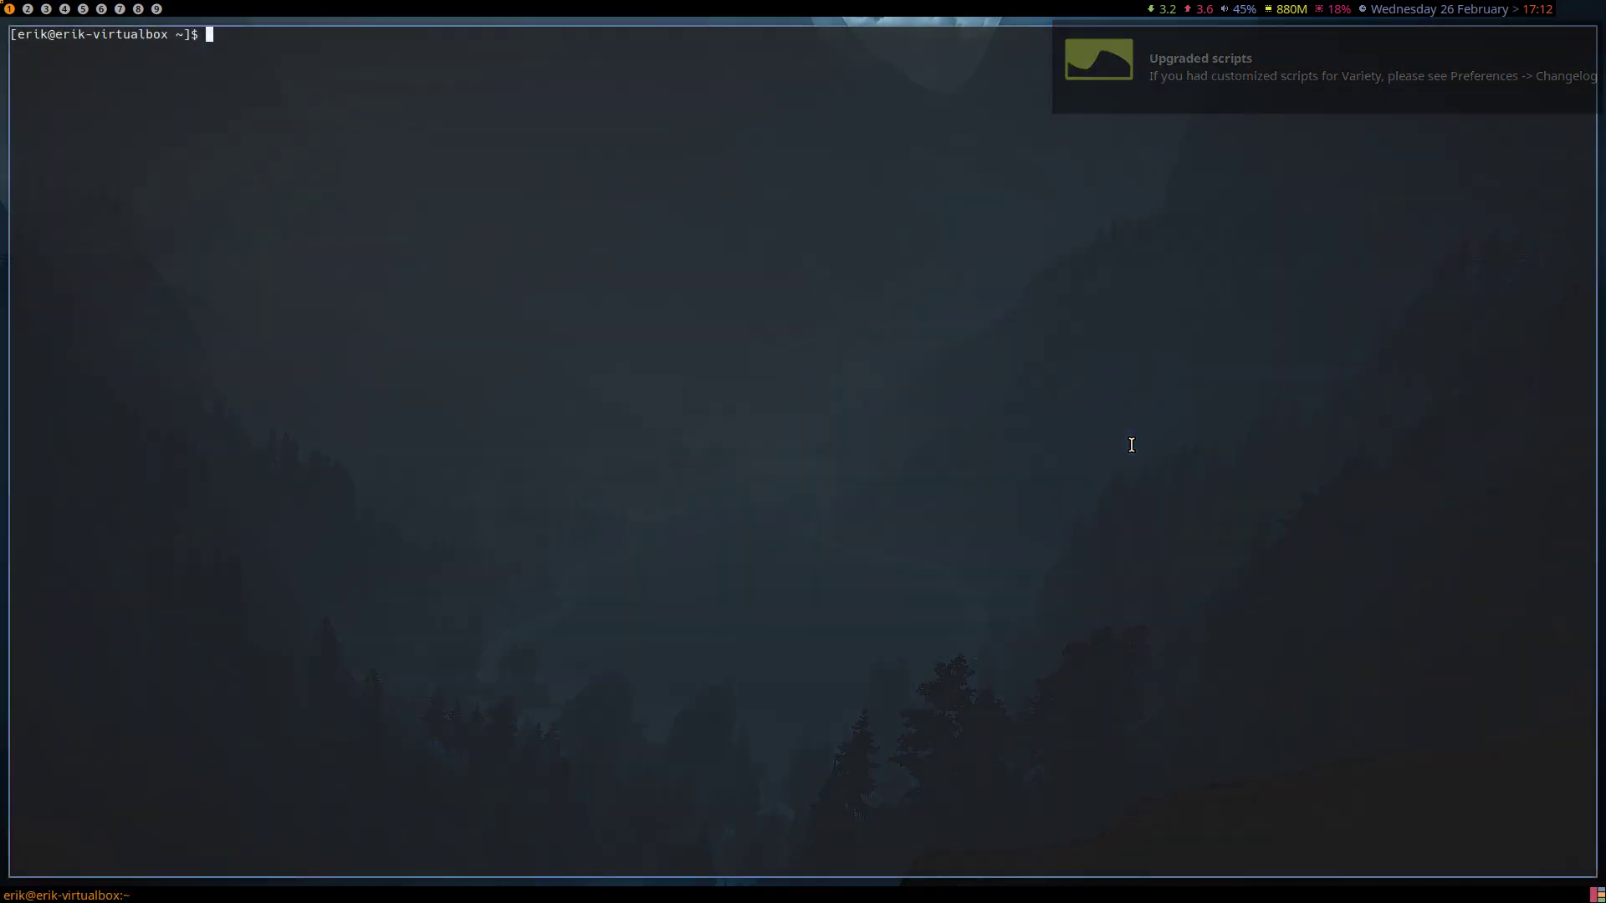
{"action": "type", "text": "update"}
{"action": "key", "text": "Return"}
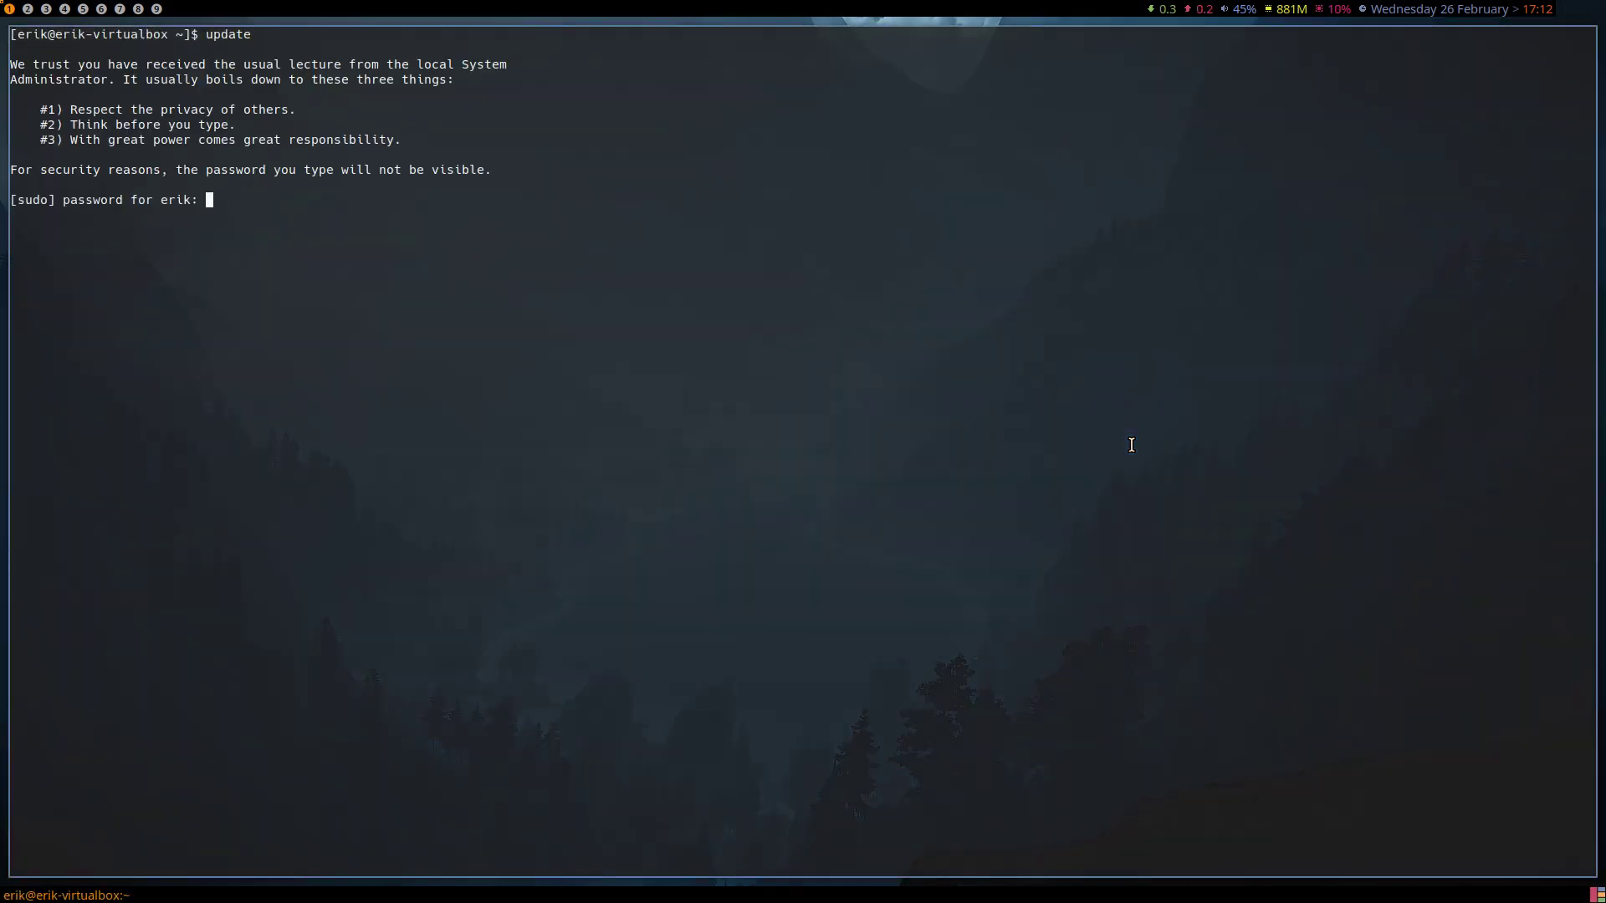
{"action": "key", "text": "Return"}
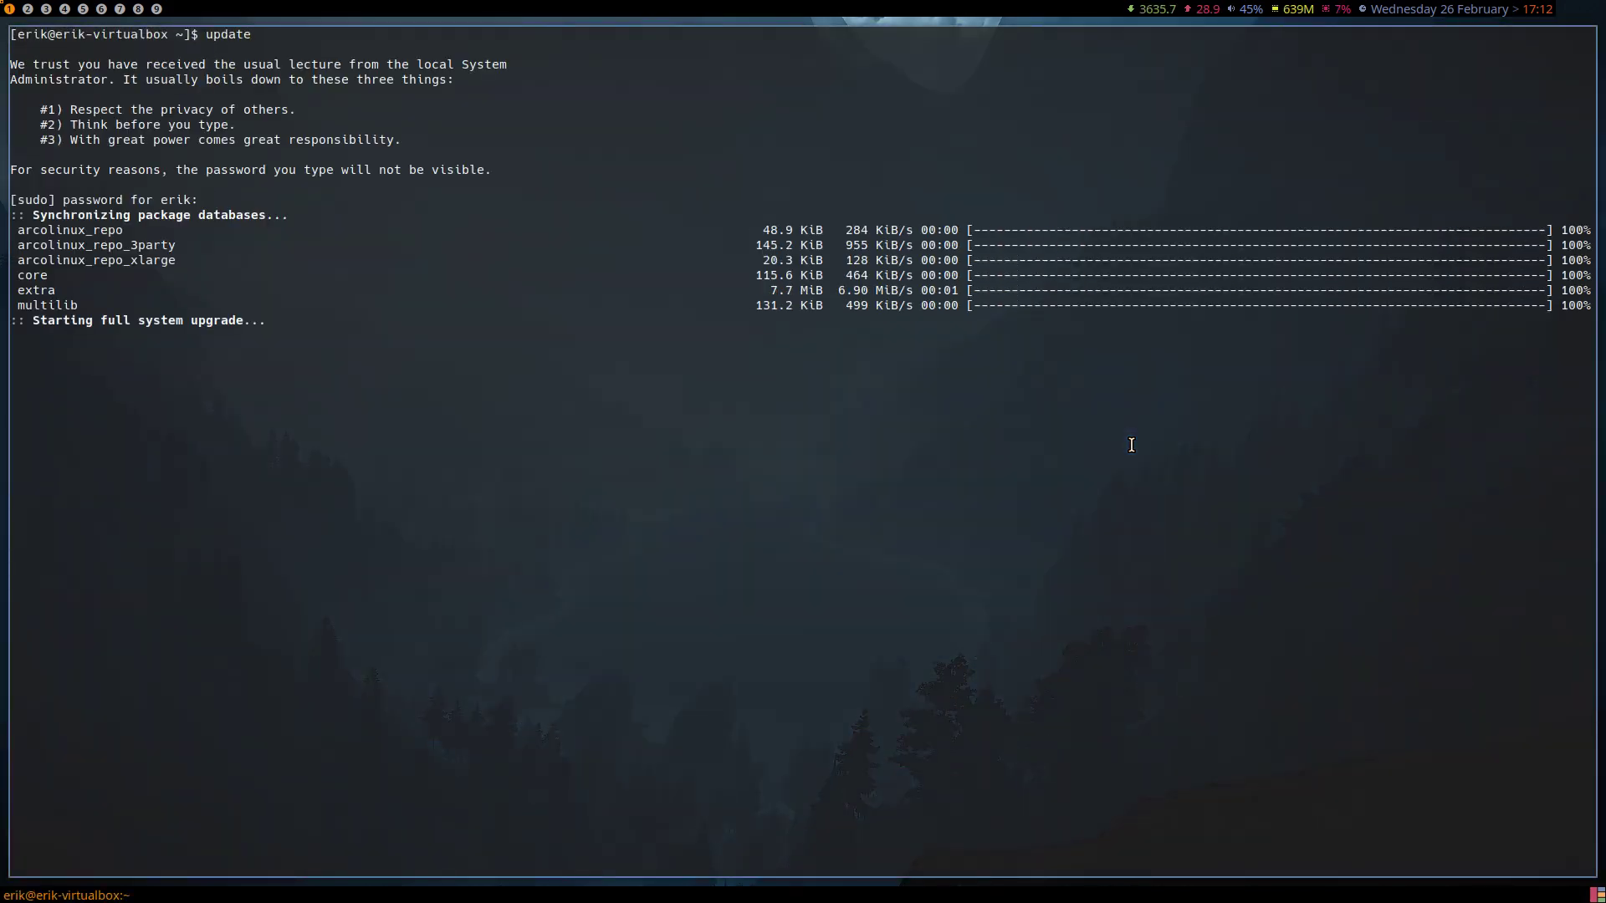
{"action": "key", "text": "super+x"}
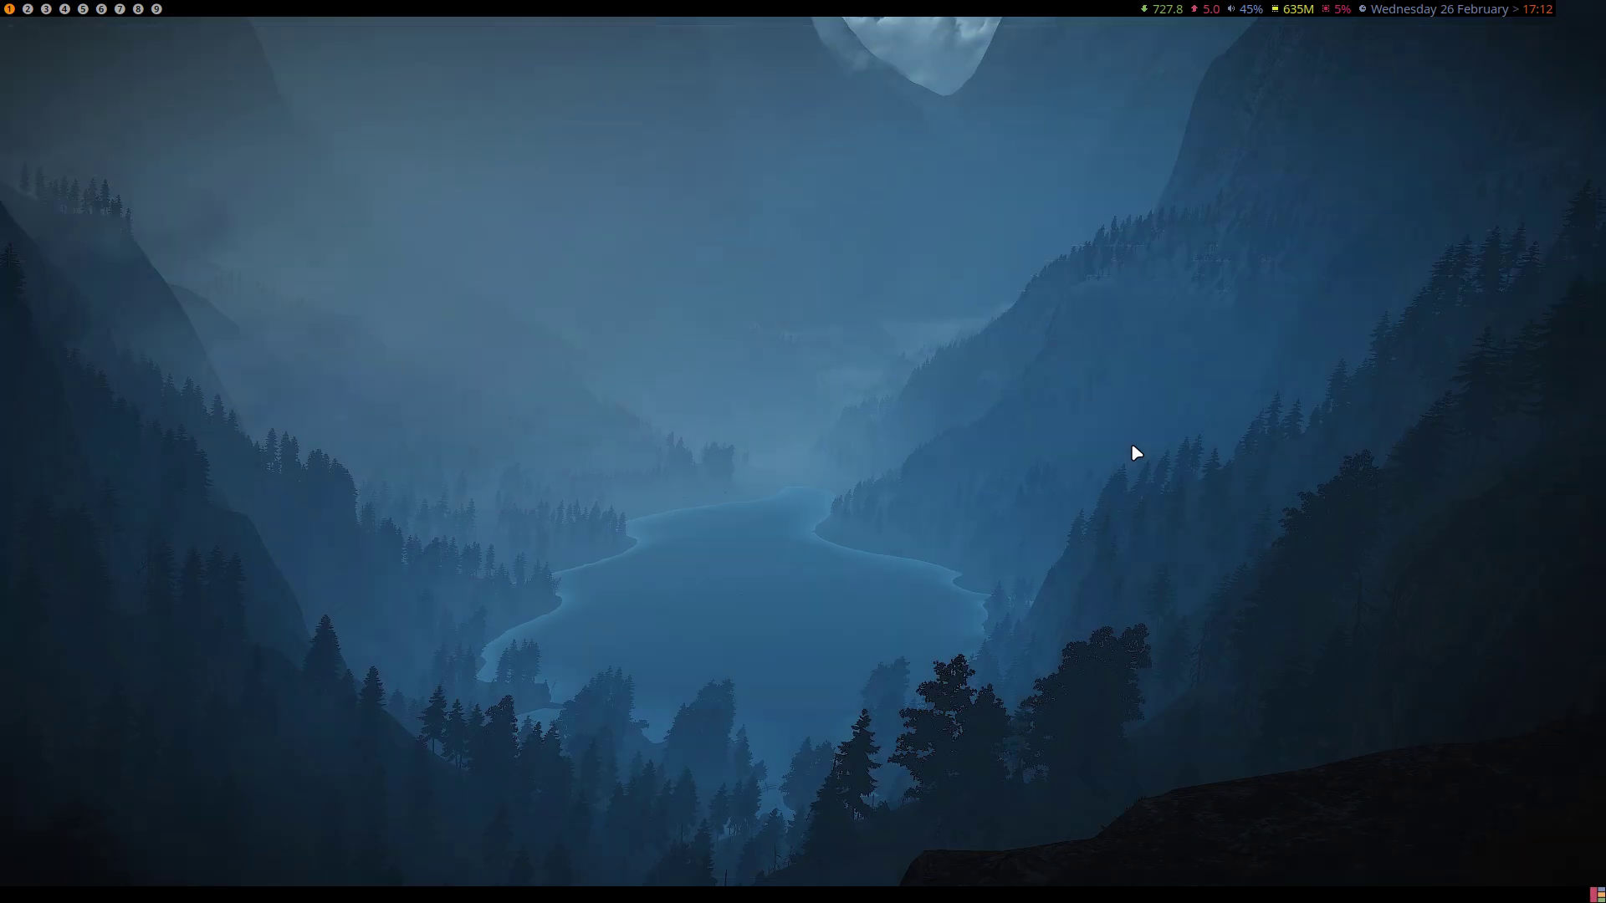
{"action": "key", "text": "l"}
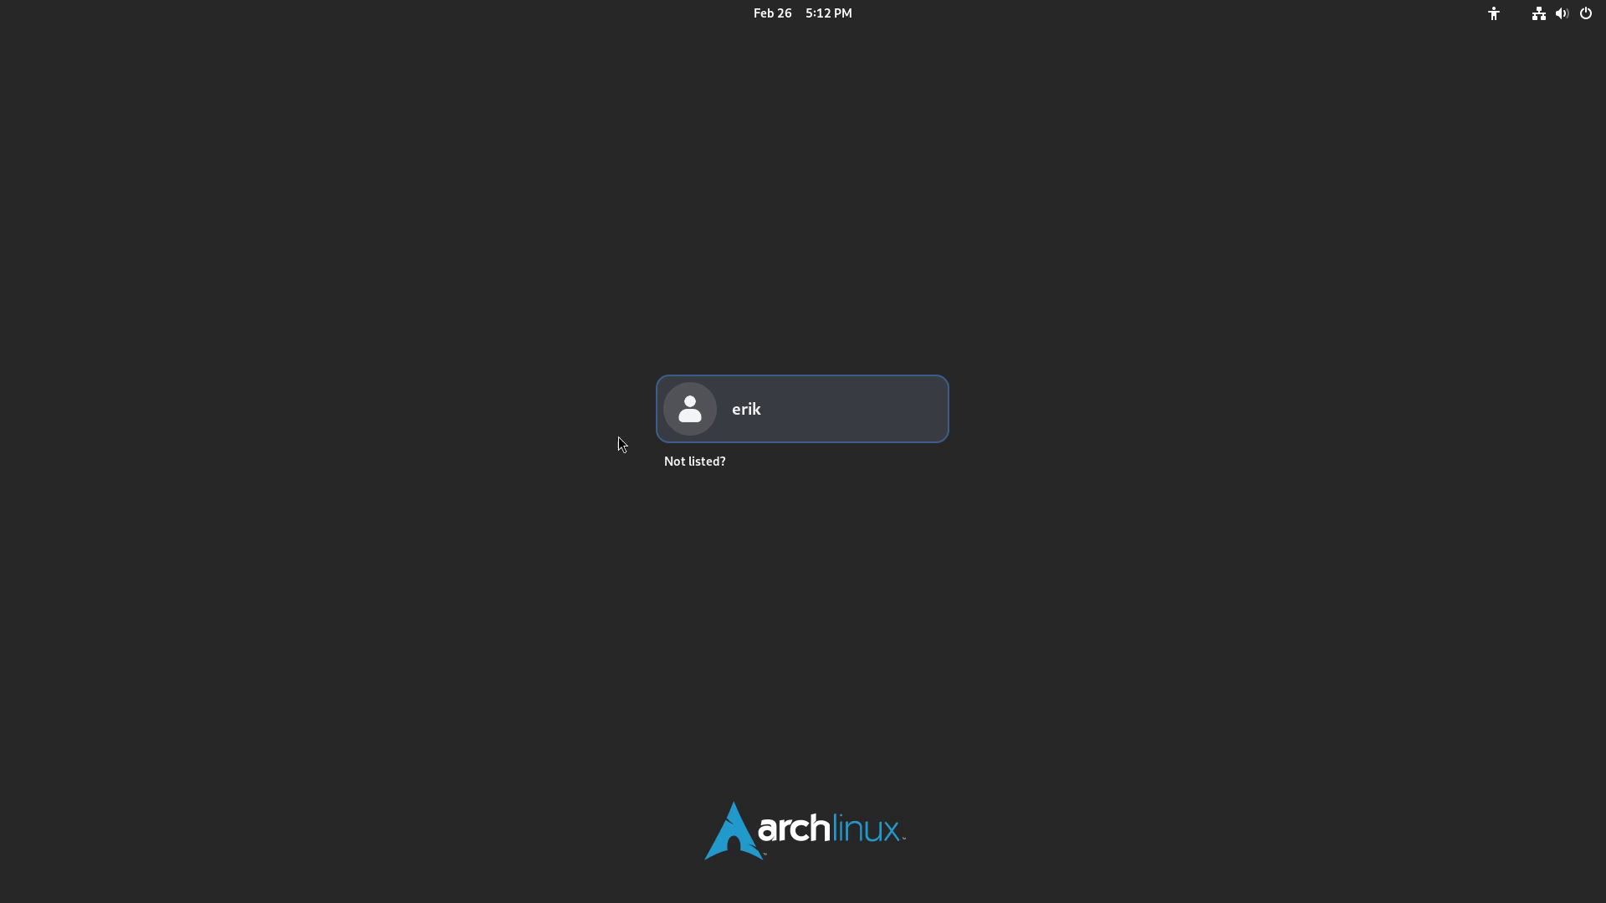
Log the account into the GNOME Classic session with its password and leave the overview
{"action": "left_click", "coordinate": [746, 430]}
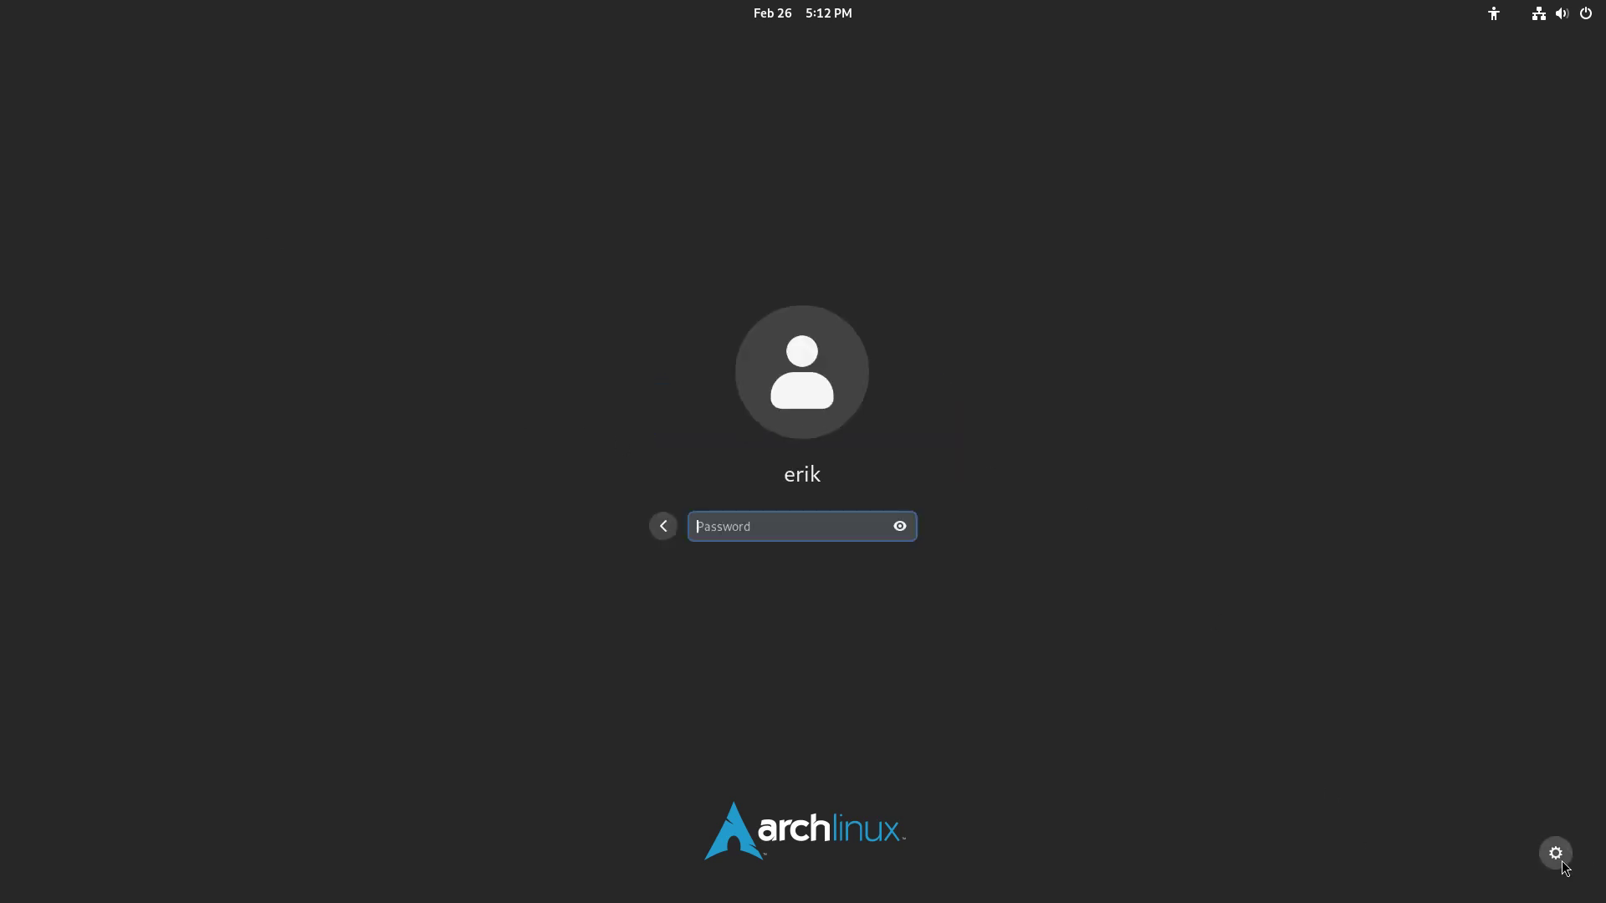
{"action": "left_click", "coordinate": [1556, 853]}
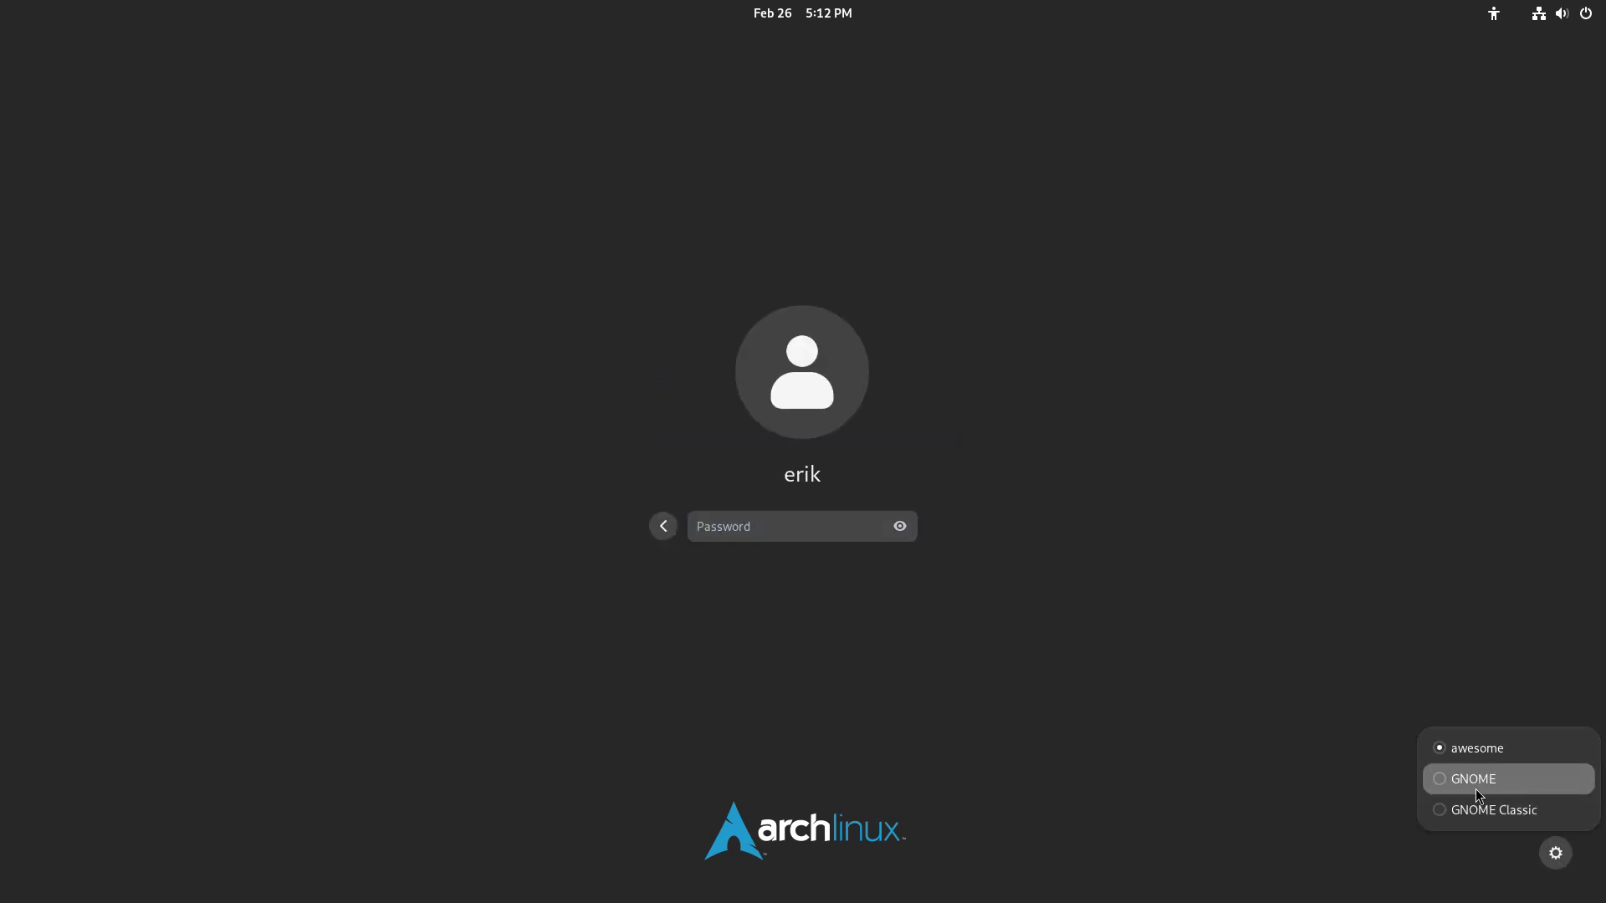
{"action": "left_click", "coordinate": [1477, 778]}
{"action": "left_click", "coordinate": [1553, 855]}
{"action": "left_click", "coordinate": [1521, 821]}
{"action": "type", "text": "••••"}
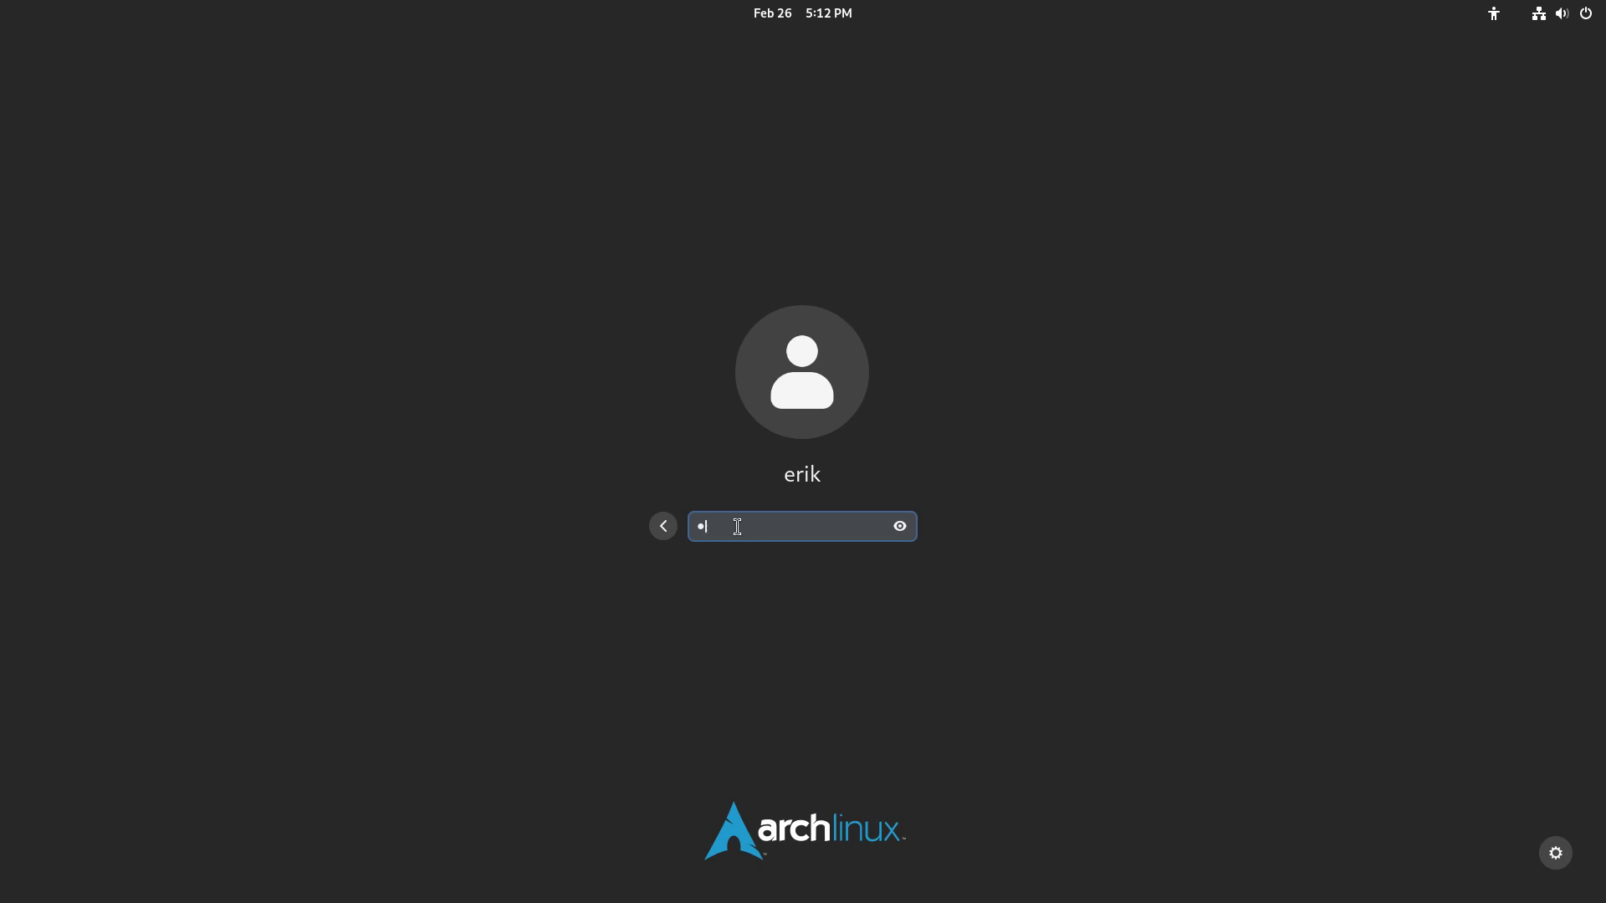
{"action": "key", "text": "Return"}
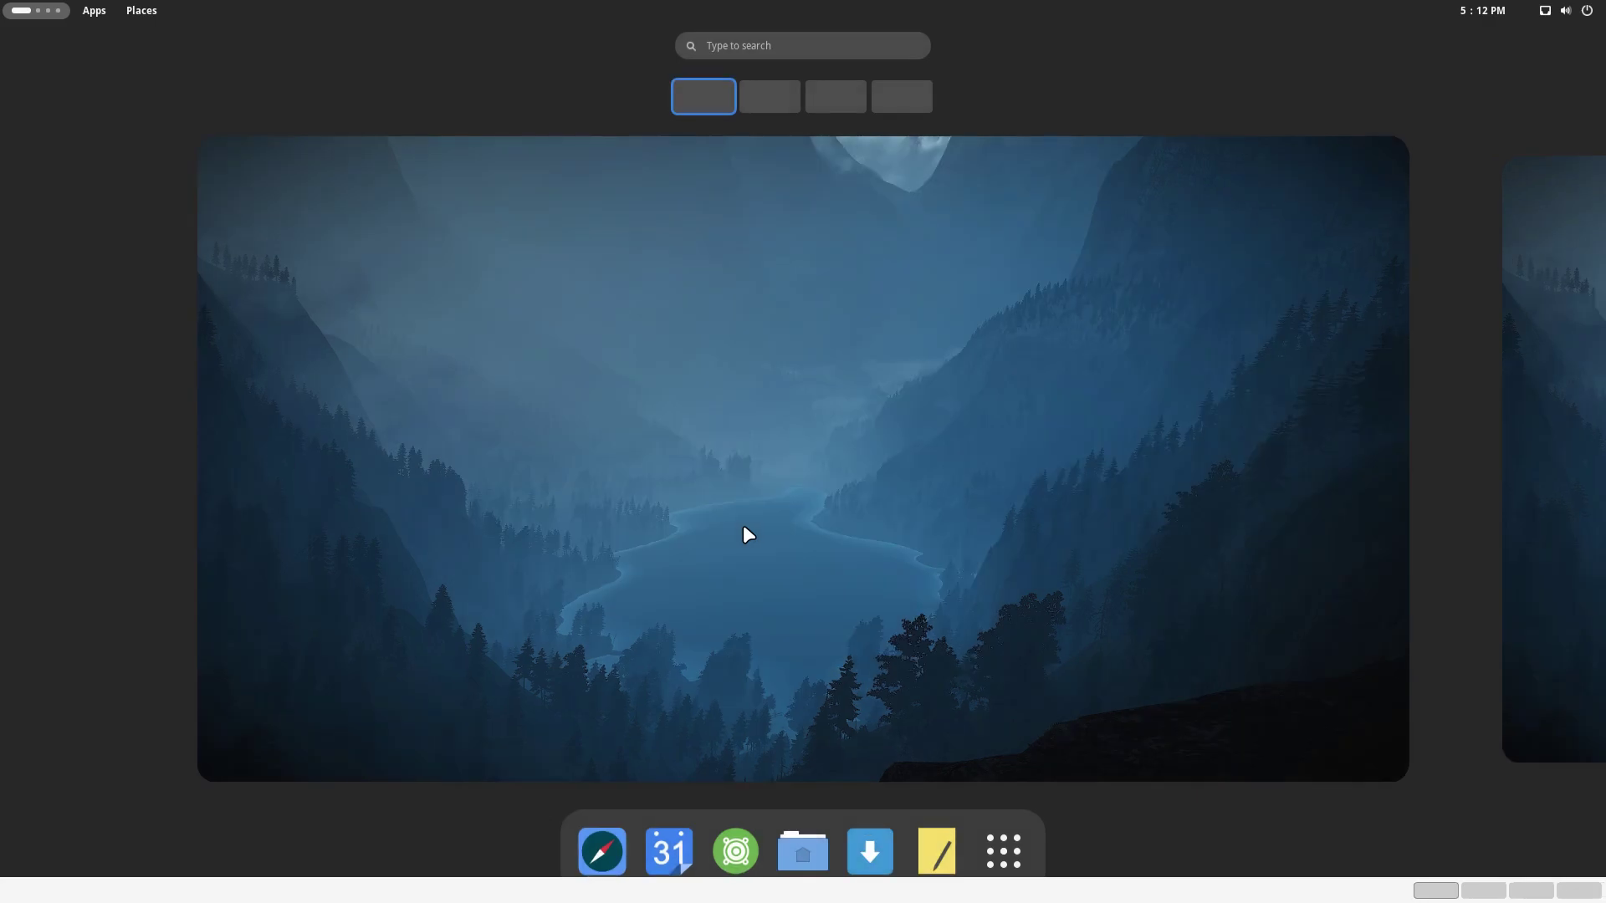
{"action": "left_click", "coordinate": [748, 535]}
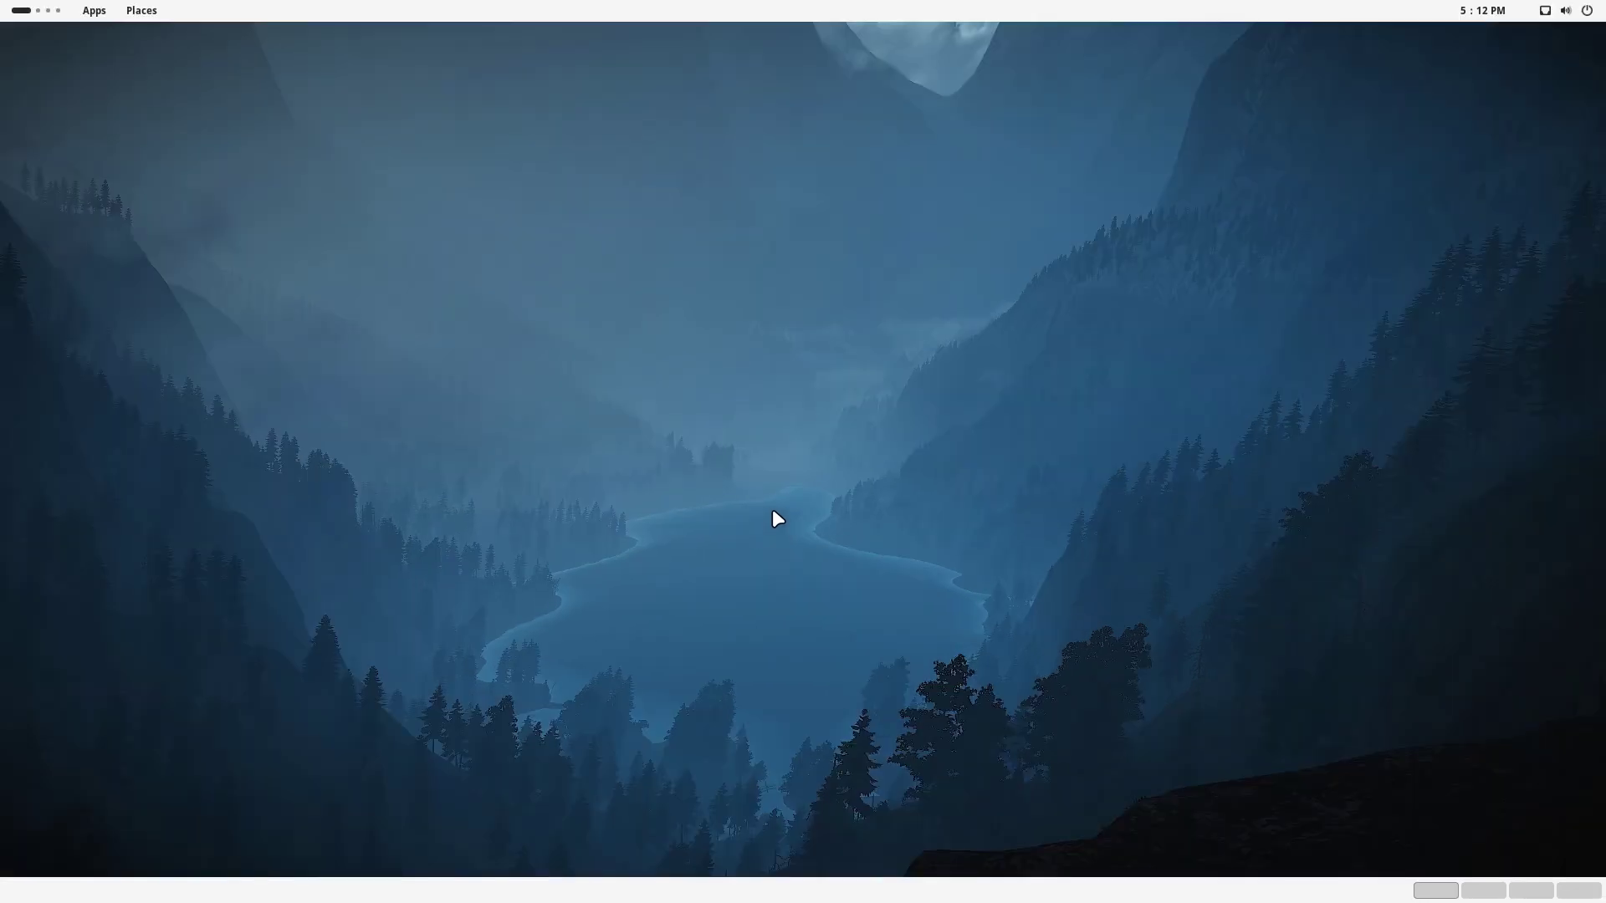
Toggle the workspace overview, browse the Applications menu, then open Places > Home in Files
{"action": "left_click", "coordinate": [12, 10]}
{"action": "left_click", "coordinate": [14, 11]}
{"action": "left_click", "coordinate": [92, 11]}
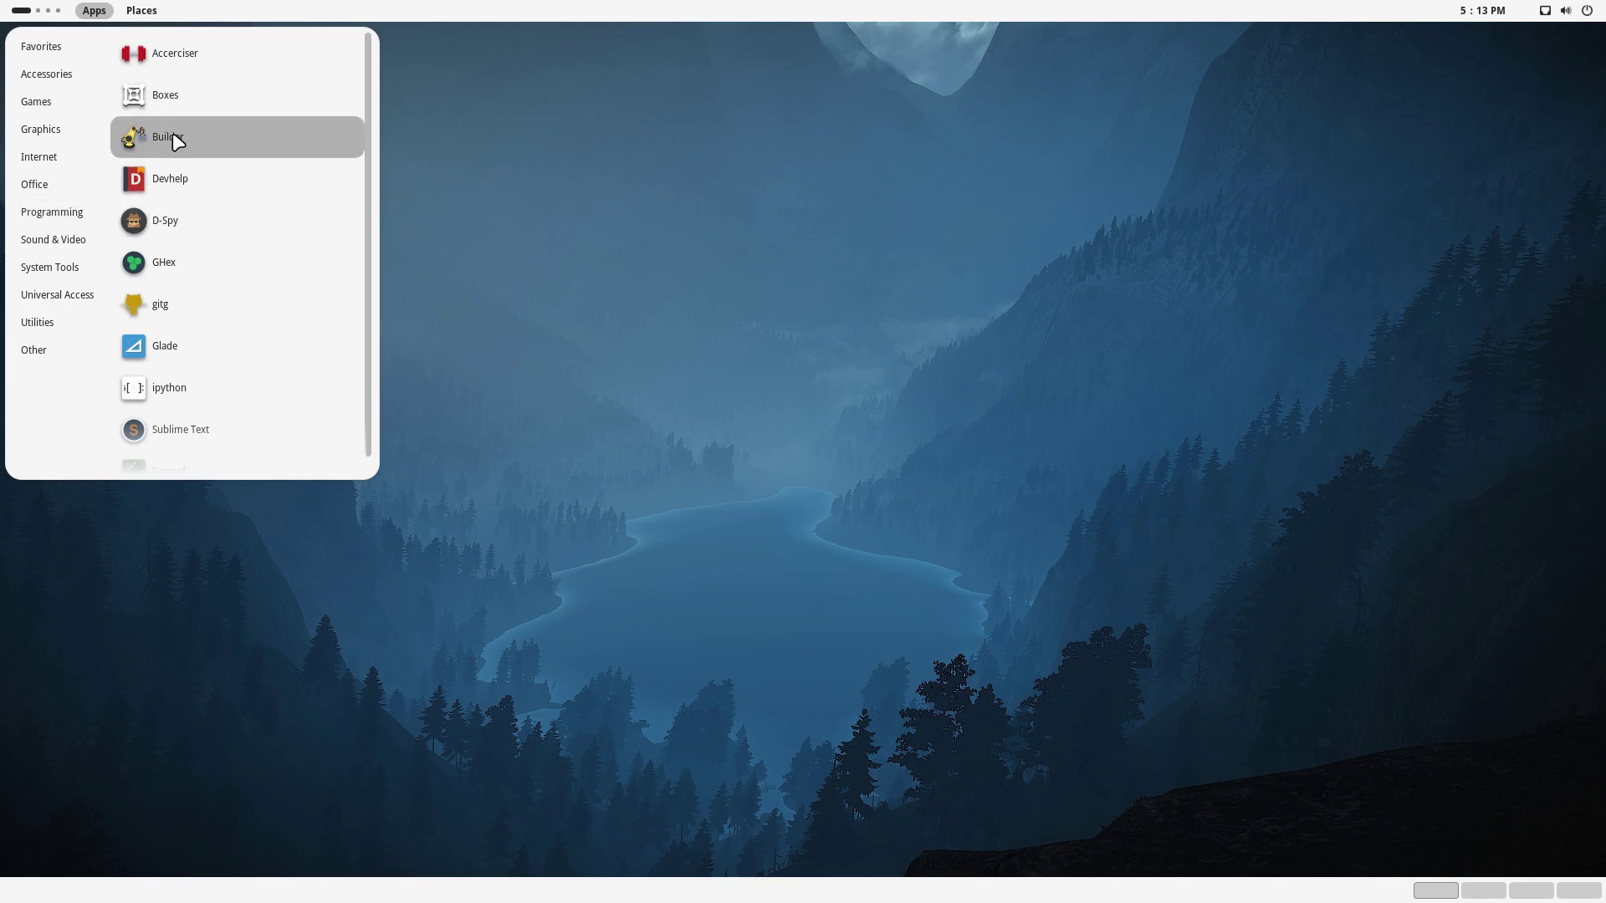
{"action": "mouse_move", "coordinate": [143, 12]}
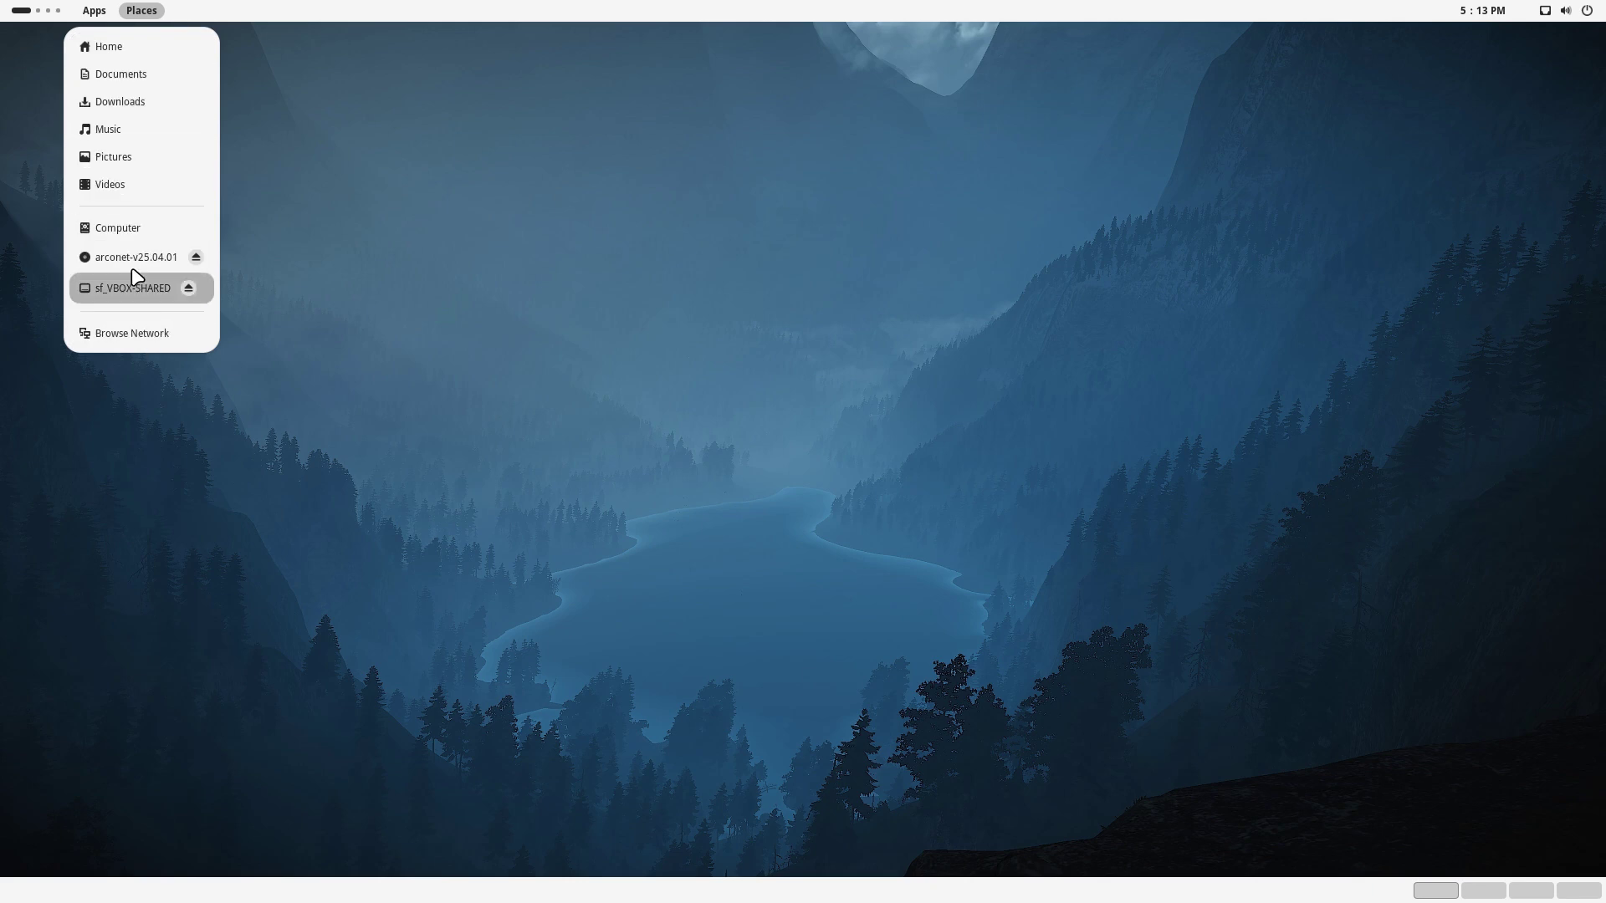
{"action": "left_click", "coordinate": [106, 48]}
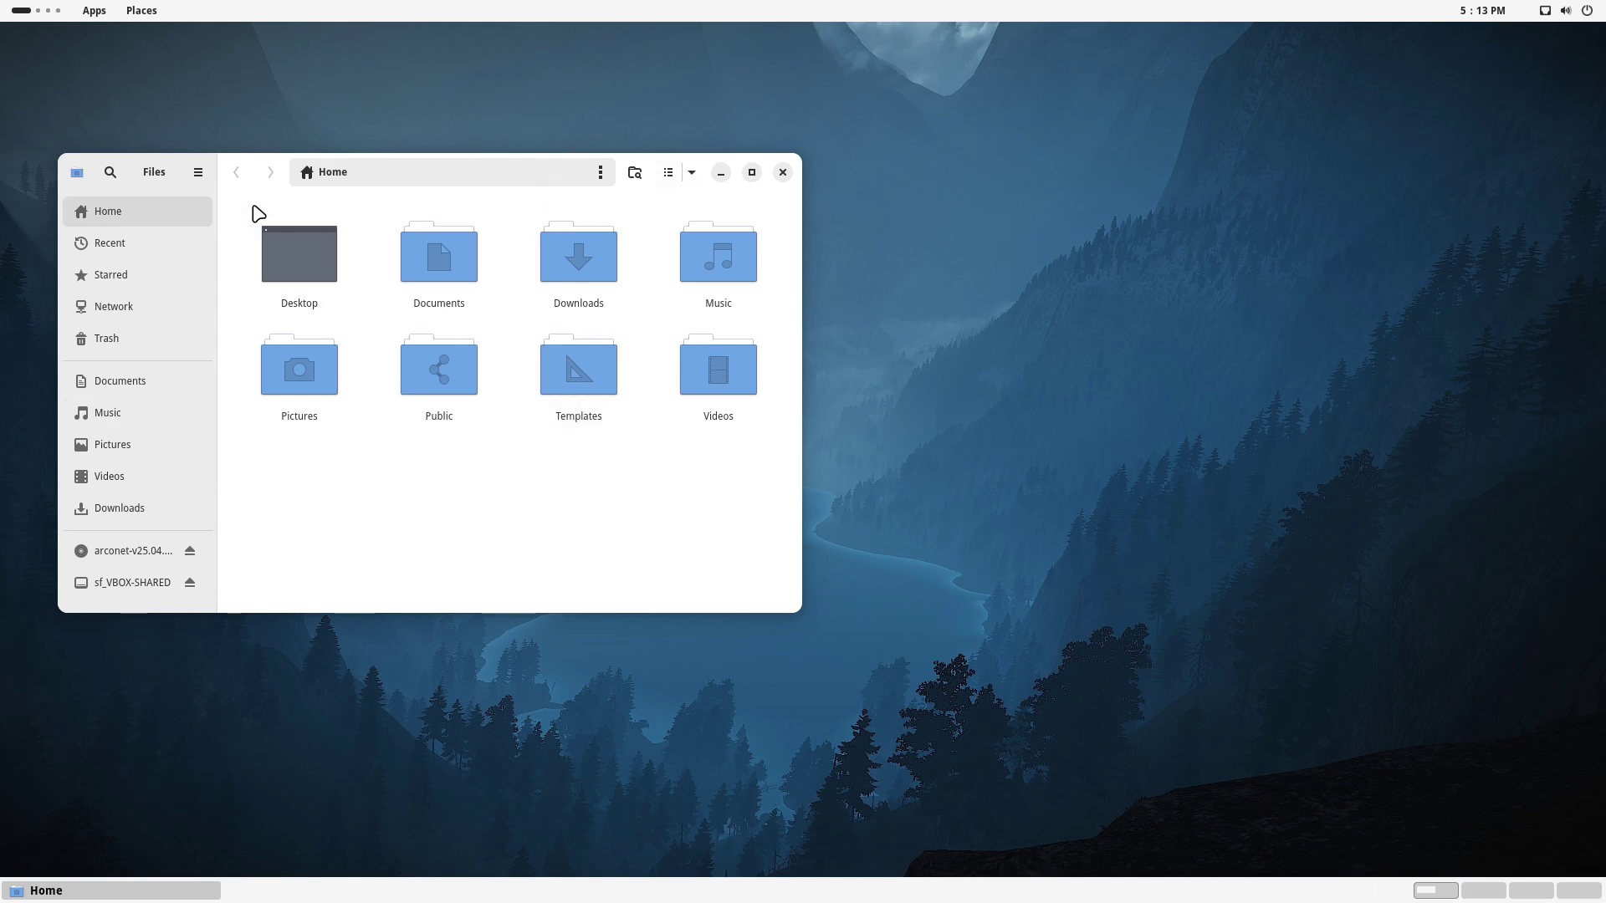
Shut down the machine from the top-right system menu, confirming Power Off
{"action": "left_click", "coordinate": [1589, 9]}
{"action": "left_click", "coordinate": [1571, 55]}
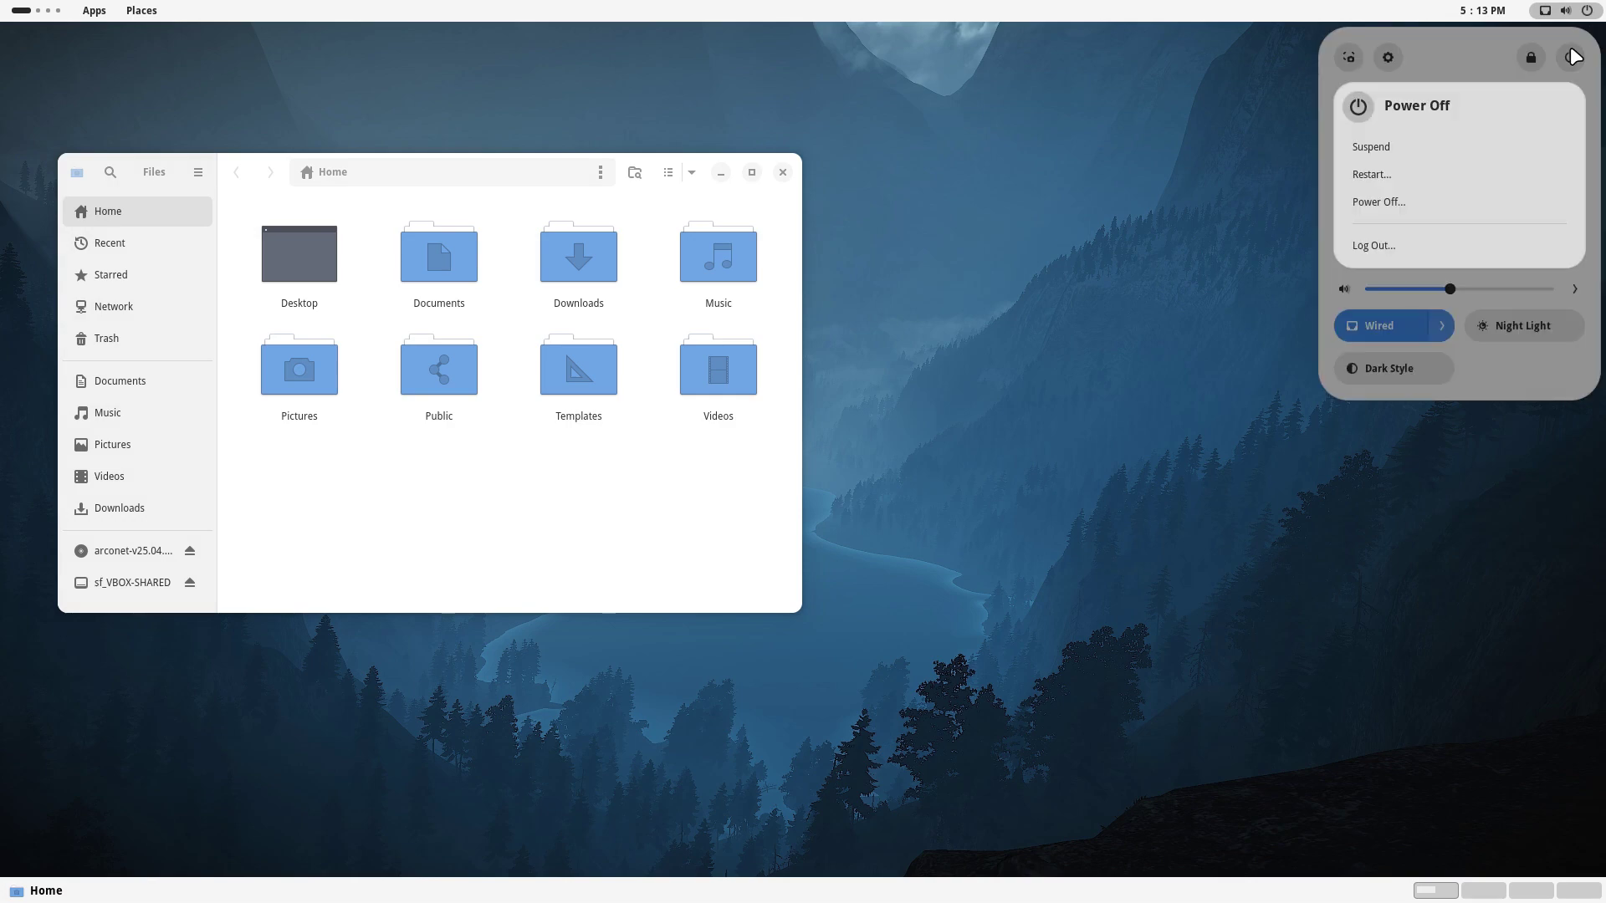
{"action": "left_click", "coordinate": [1418, 212]}
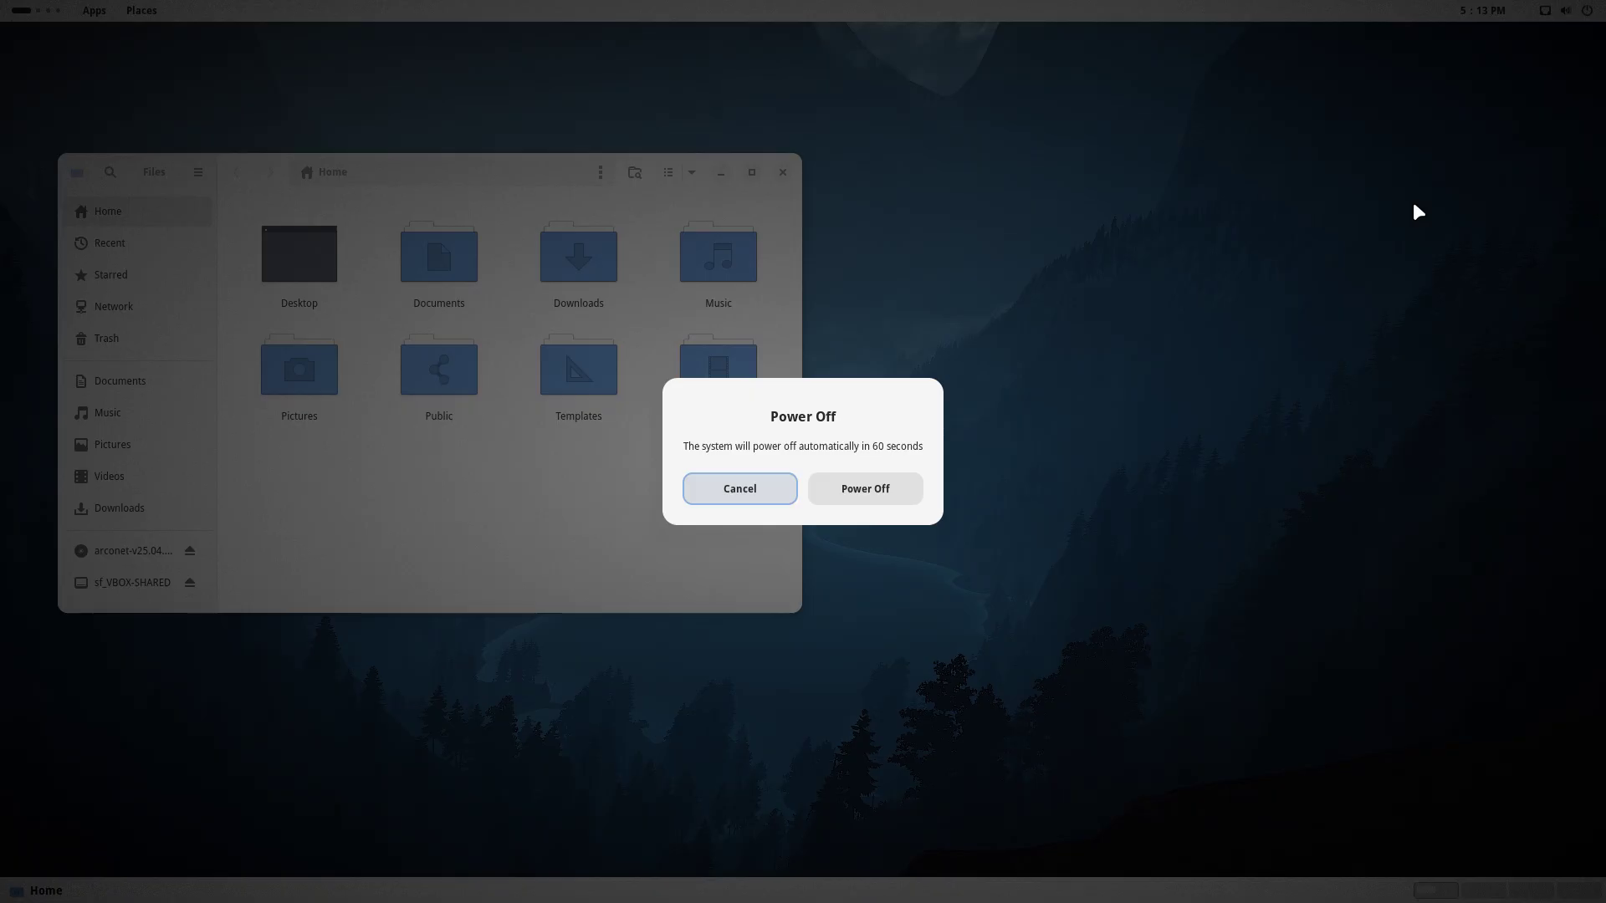
{"action": "left_click", "coordinate": [840, 484]}
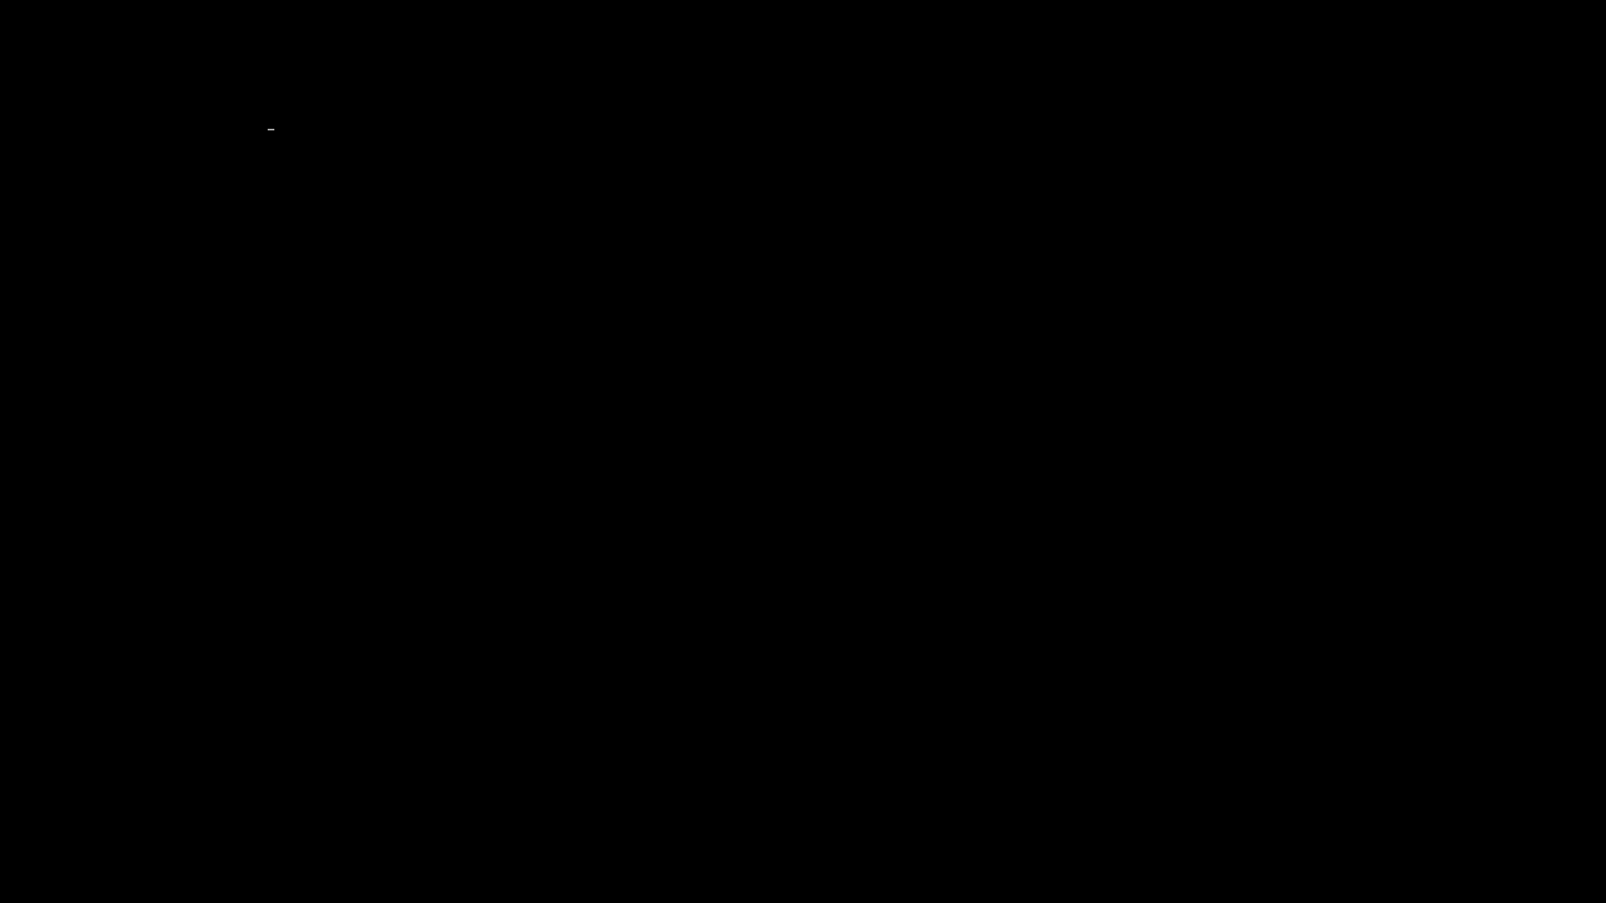